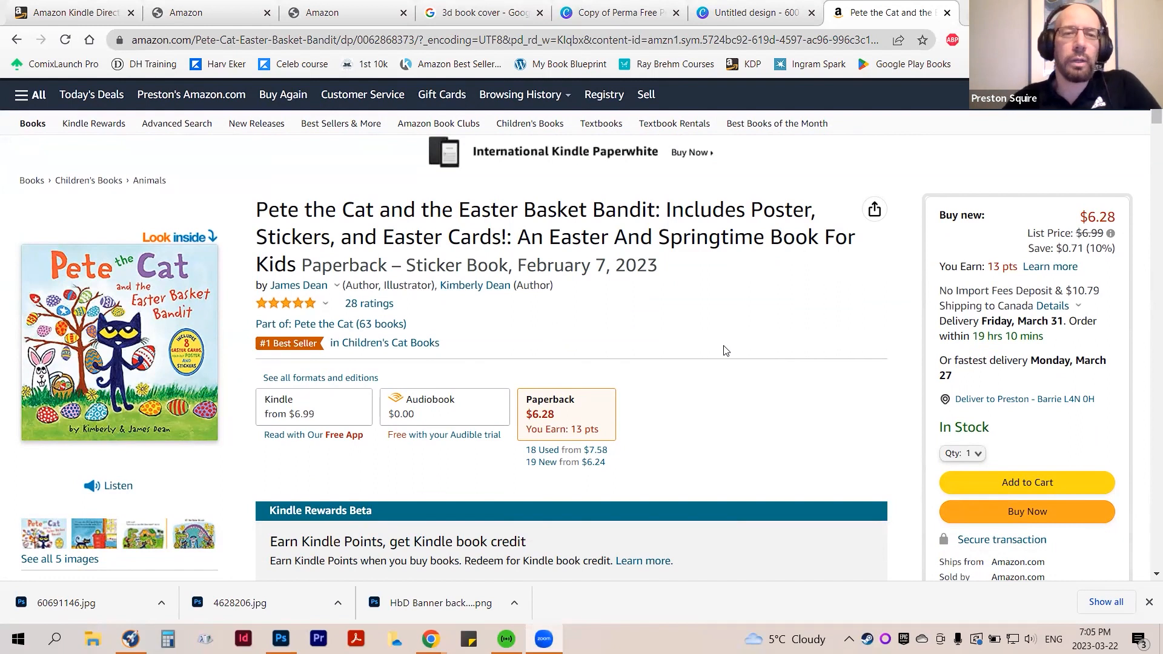
Examine the Pete the Cat and the Easter Basket Bandit listing down through its From the Publisher section
{"action": "scroll", "coordinate": [720, 353], "scroll_direction": "down", "scroll_amount": 4}
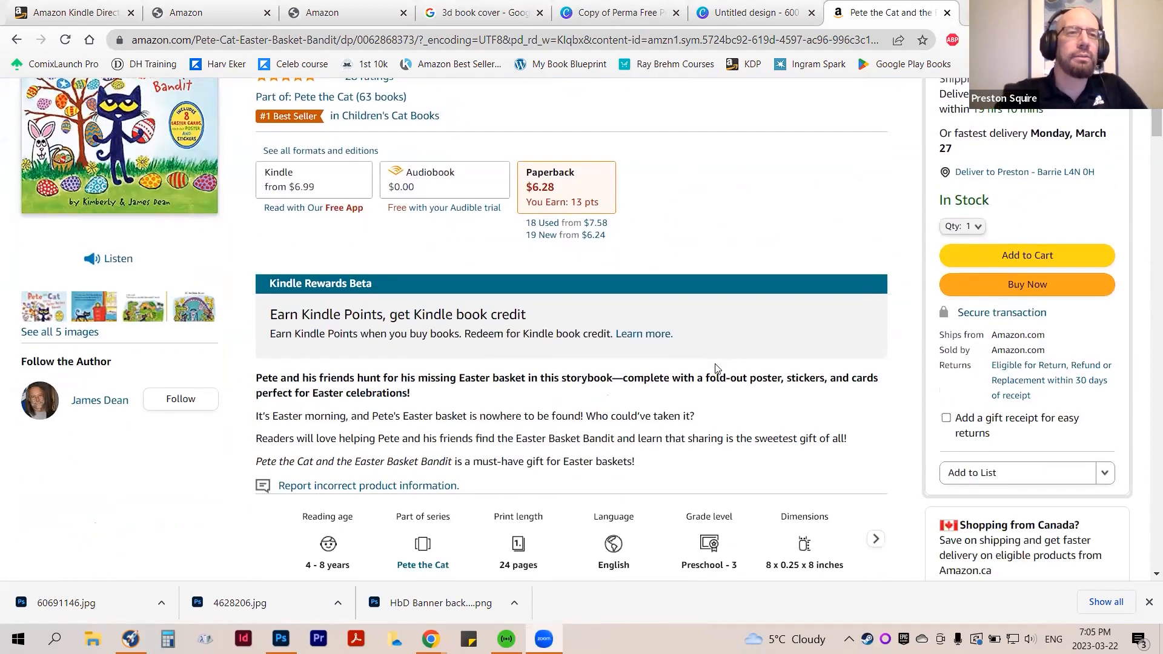
{"action": "scroll", "coordinate": [716, 368], "scroll_direction": "up", "scroll_amount": 5}
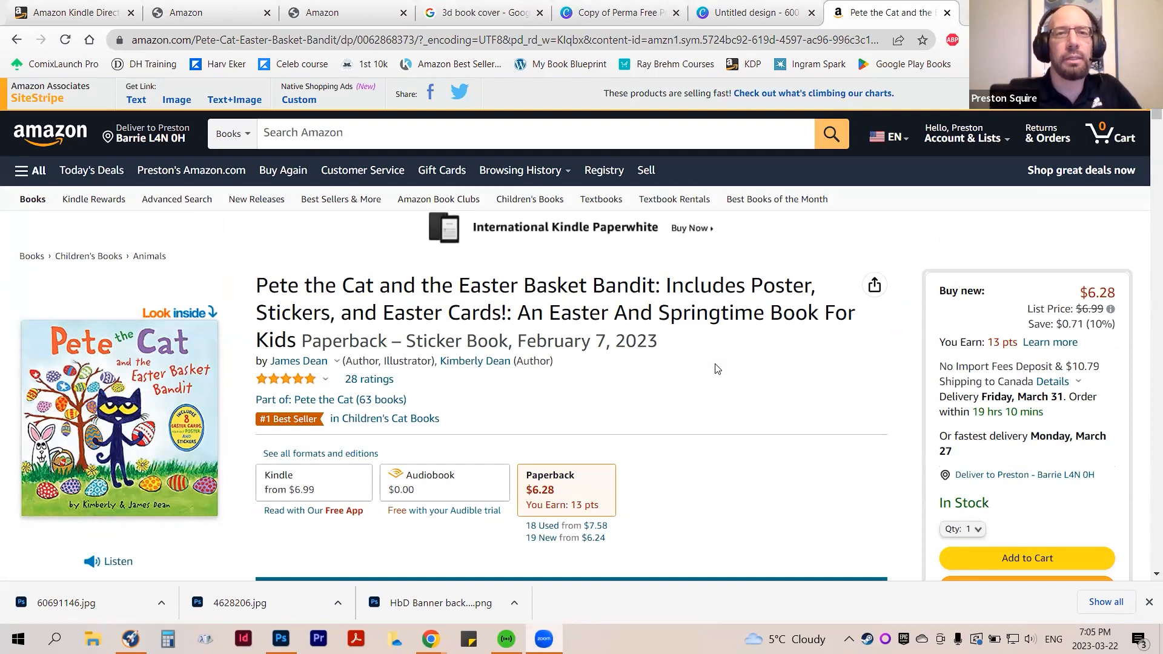
{"action": "scroll", "coordinate": [715, 369], "scroll_direction": "down", "scroll_amount": 15}
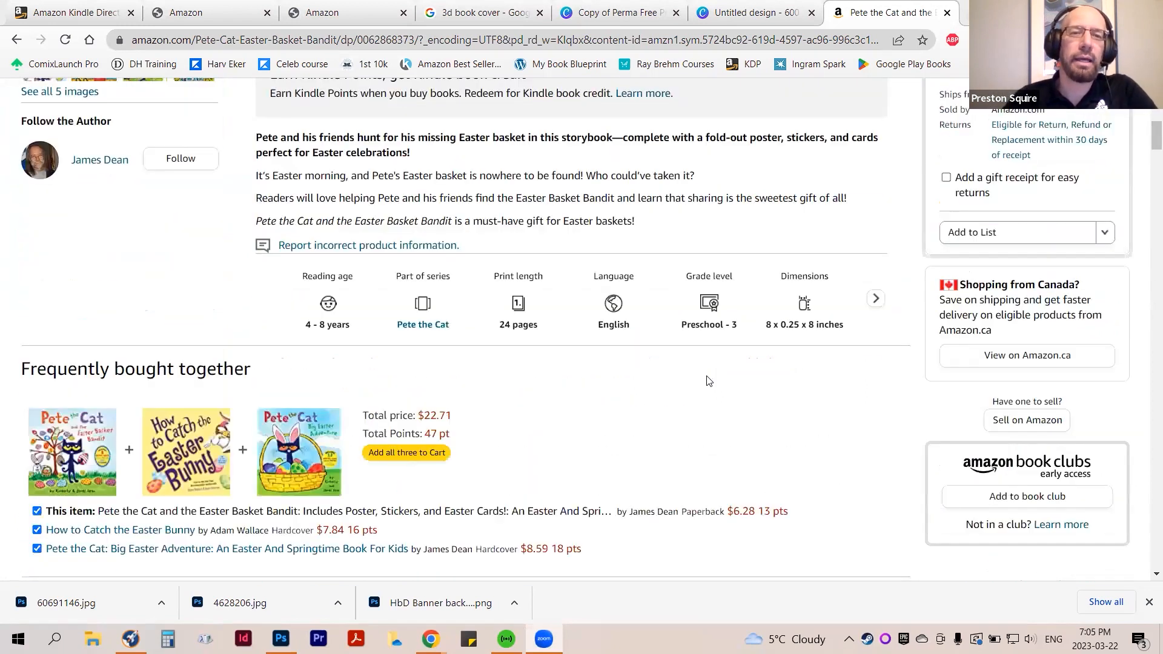
{"action": "scroll", "coordinate": [706, 379], "scroll_direction": "down", "scroll_amount": 7}
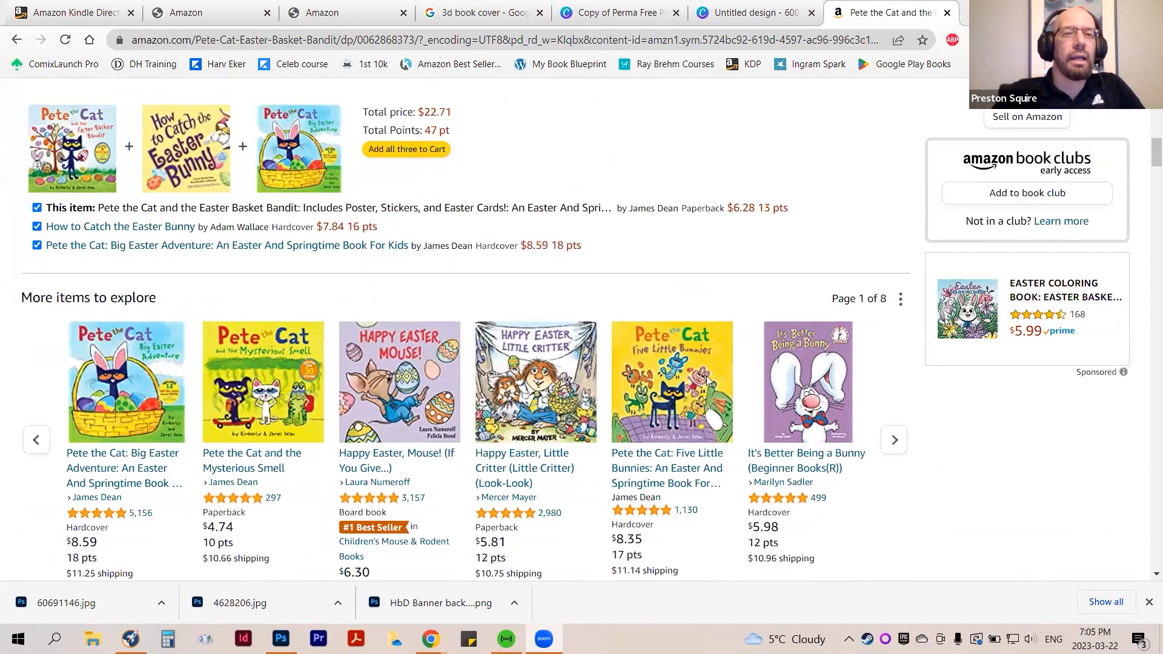
{"action": "scroll", "coordinate": [707, 382], "scroll_direction": "down", "scroll_amount": 14}
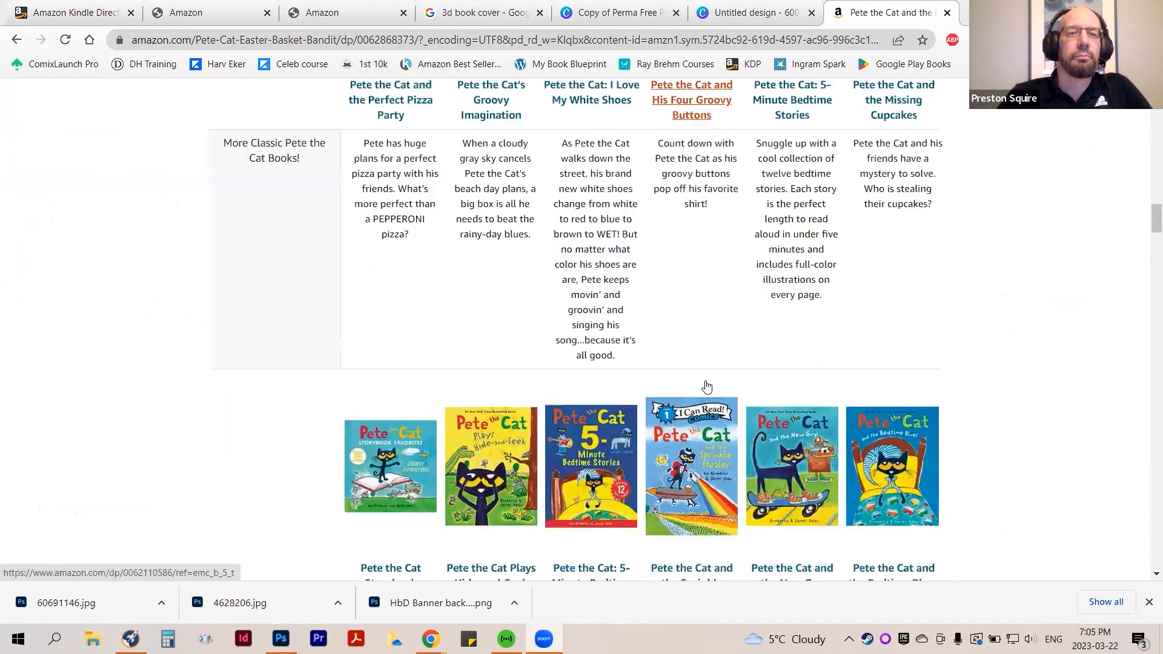
{"action": "scroll", "coordinate": [707, 385], "scroll_direction": "up", "scroll_amount": 7}
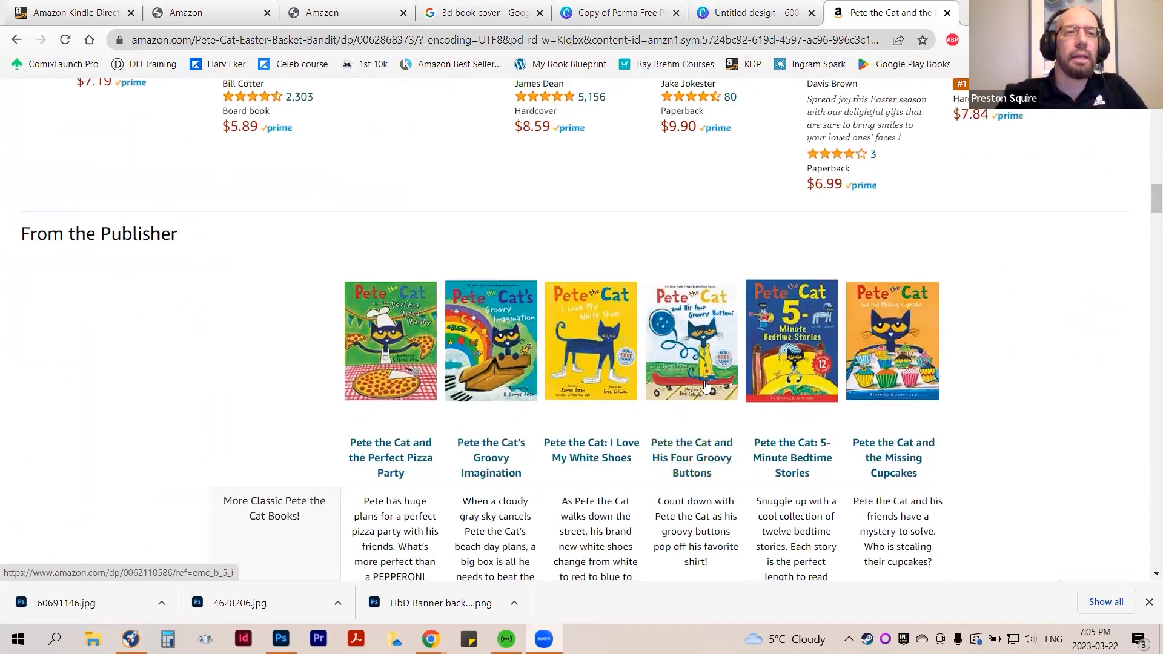
{"action": "scroll", "coordinate": [708, 386], "scroll_direction": "down", "scroll_amount": 11}
{"action": "scroll", "coordinate": [695, 393], "scroll_direction": "down", "scroll_amount": 6}
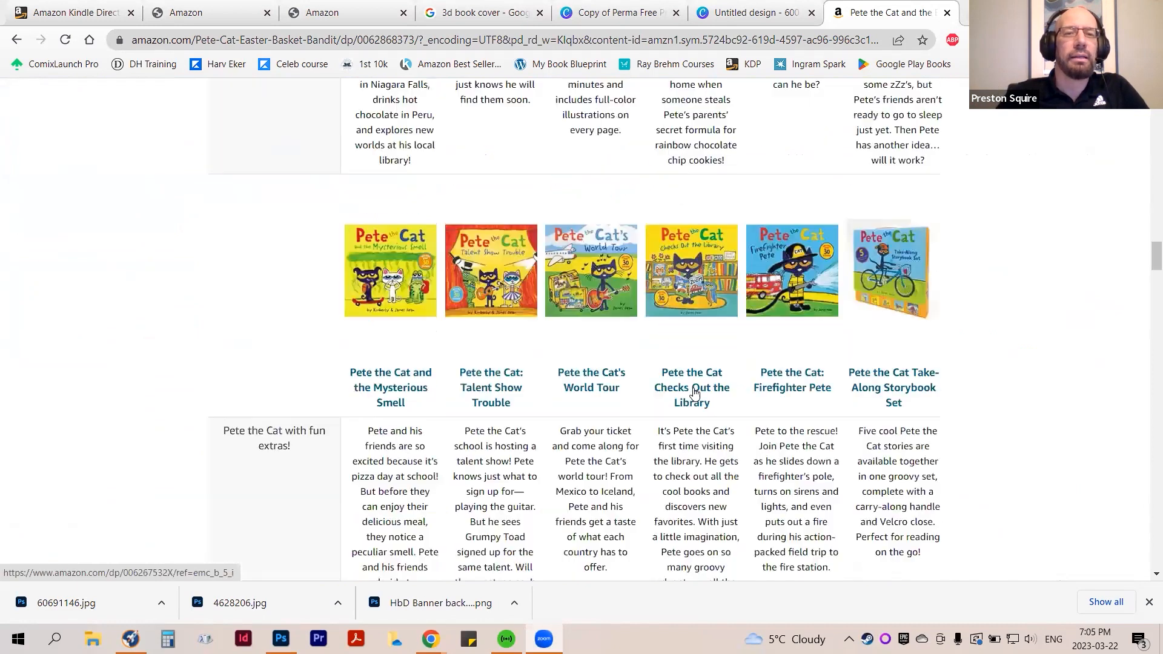
Review the rows of Pete the Cat covers, titles and descriptions in the publisher's comparison chart
{"action": "scroll", "coordinate": [695, 393], "scroll_direction": "up", "scroll_amount": 13}
{"action": "scroll", "coordinate": [224, 312], "scroll_direction": "up", "scroll_amount": 5}
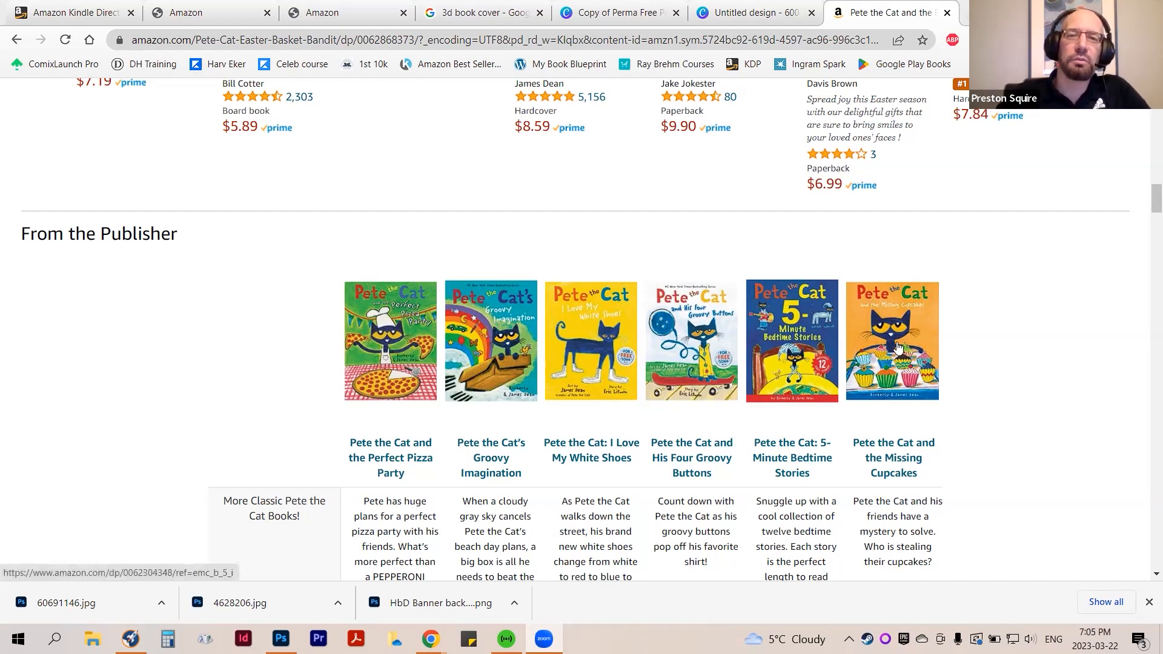
{"action": "scroll", "coordinate": [910, 356], "scroll_direction": "down", "scroll_amount": 2}
{"action": "scroll", "coordinate": [911, 356], "scroll_direction": "down", "scroll_amount": 1}
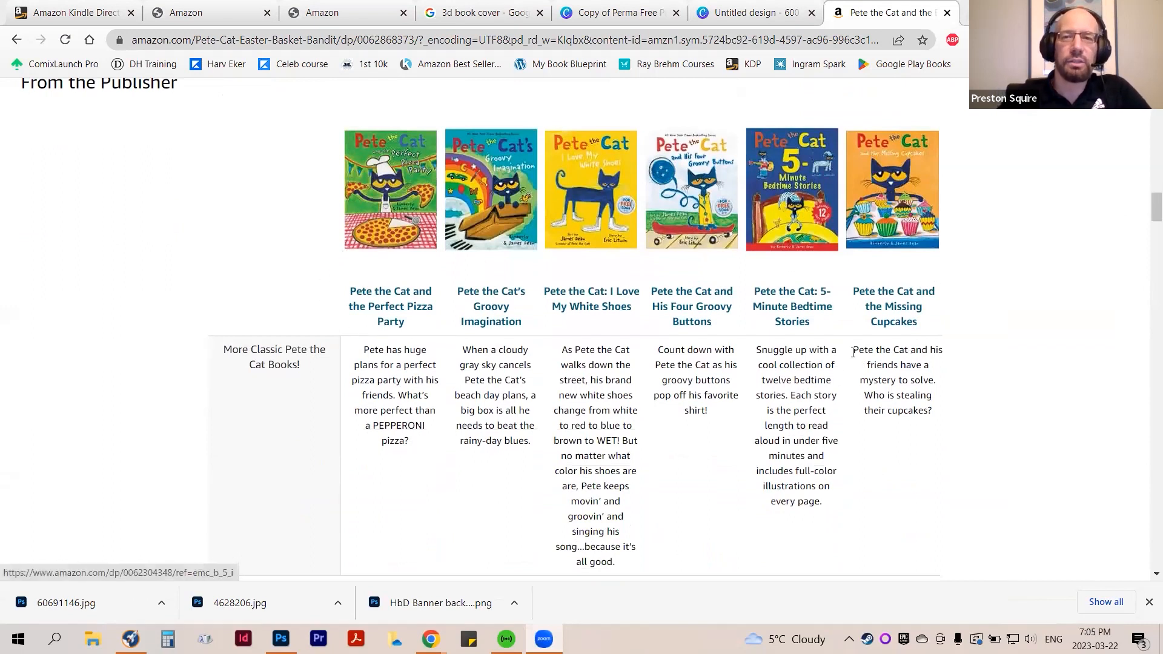
{"action": "scroll", "coordinate": [853, 352], "scroll_direction": "down", "scroll_amount": 6}
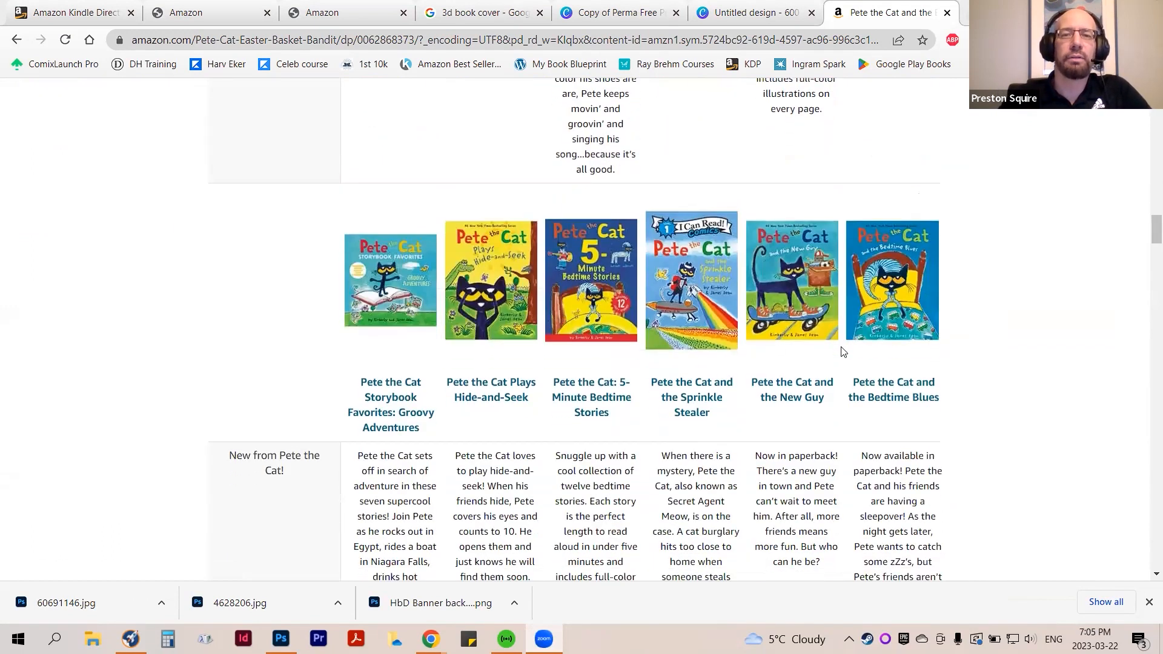
{"action": "scroll", "coordinate": [843, 351], "scroll_direction": "down", "scroll_amount": 10}
{"action": "scroll", "coordinate": [840, 356], "scroll_direction": "down", "scroll_amount": 12}
{"action": "scroll", "coordinate": [843, 356], "scroll_direction": "up", "scroll_amount": 3}
{"action": "scroll", "coordinate": [843, 356], "scroll_direction": "up", "scroll_amount": 18}
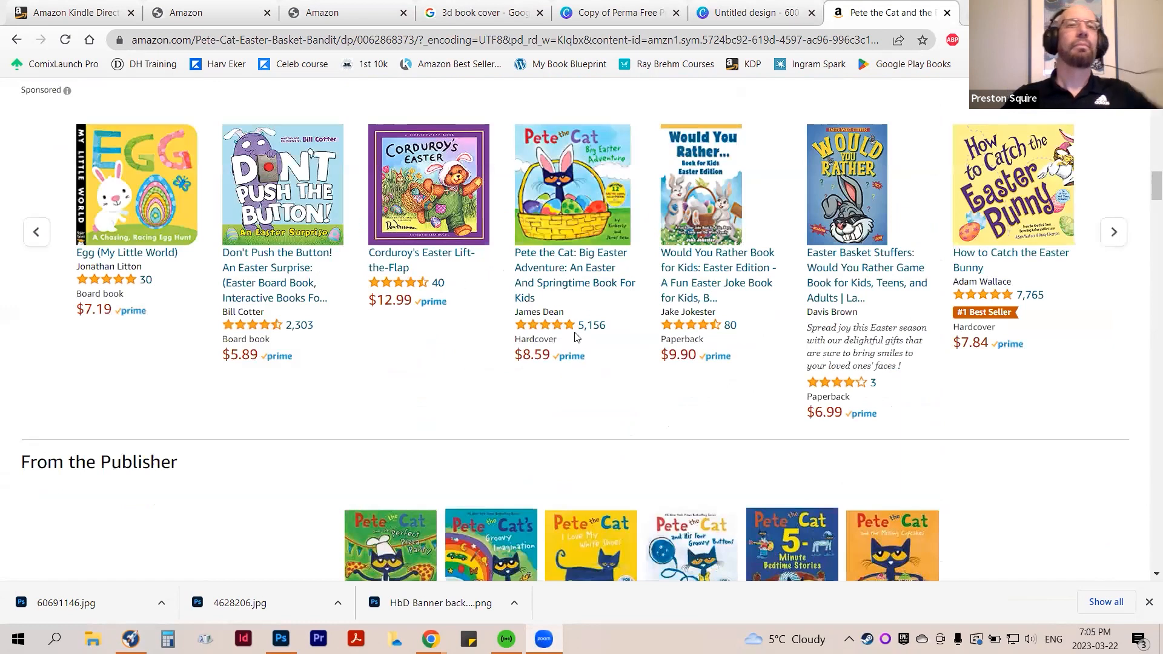
{"action": "scroll", "coordinate": [575, 338], "scroll_direction": "up", "scroll_amount": 15}
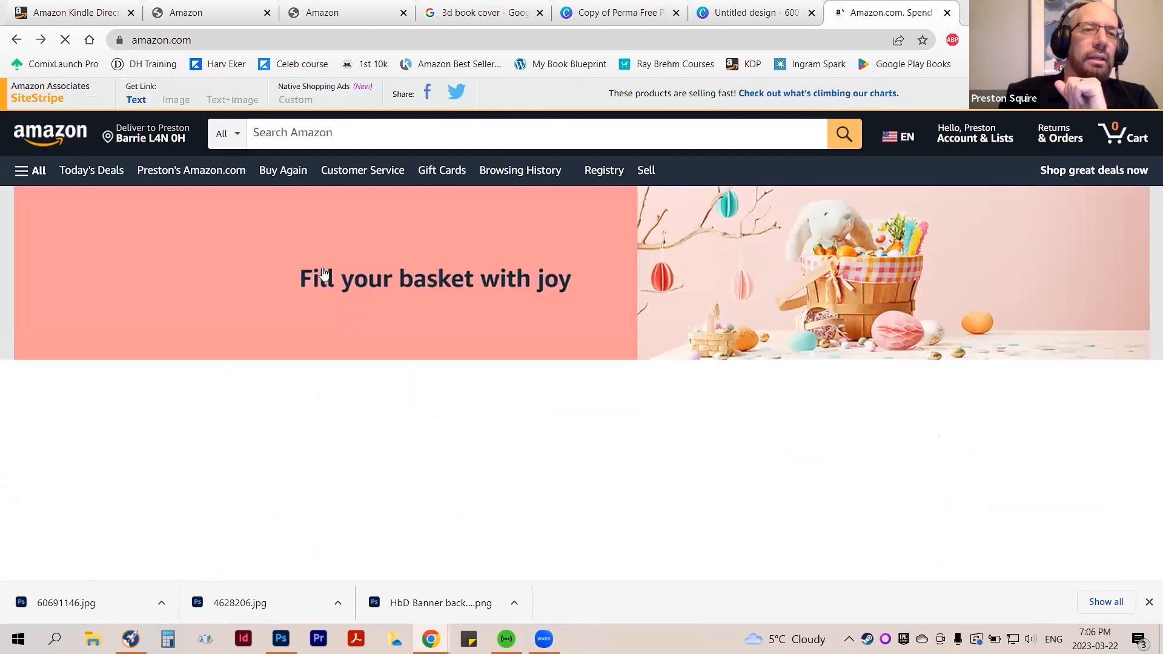
Open the Inspiring Stories for Amazing Boys listing from the recently viewed books on the Amazon home page
{"action": "scroll", "coordinate": [317, 278], "scroll_direction": "down", "scroll_amount": 3}
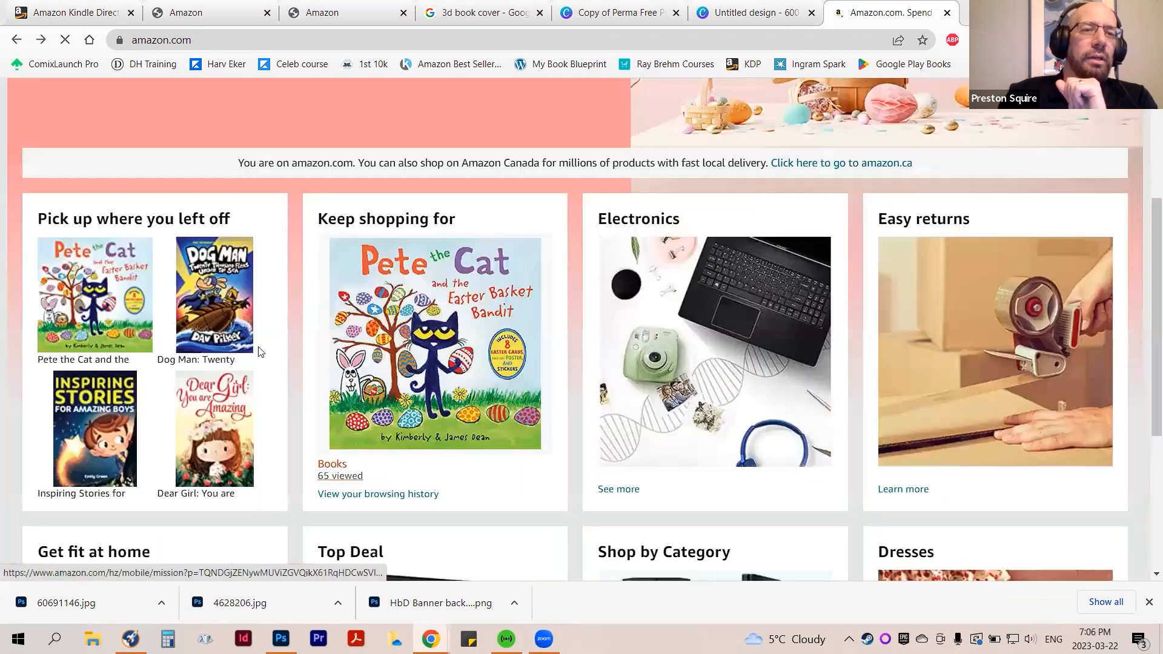
{"action": "left_click", "coordinate": [86, 429]}
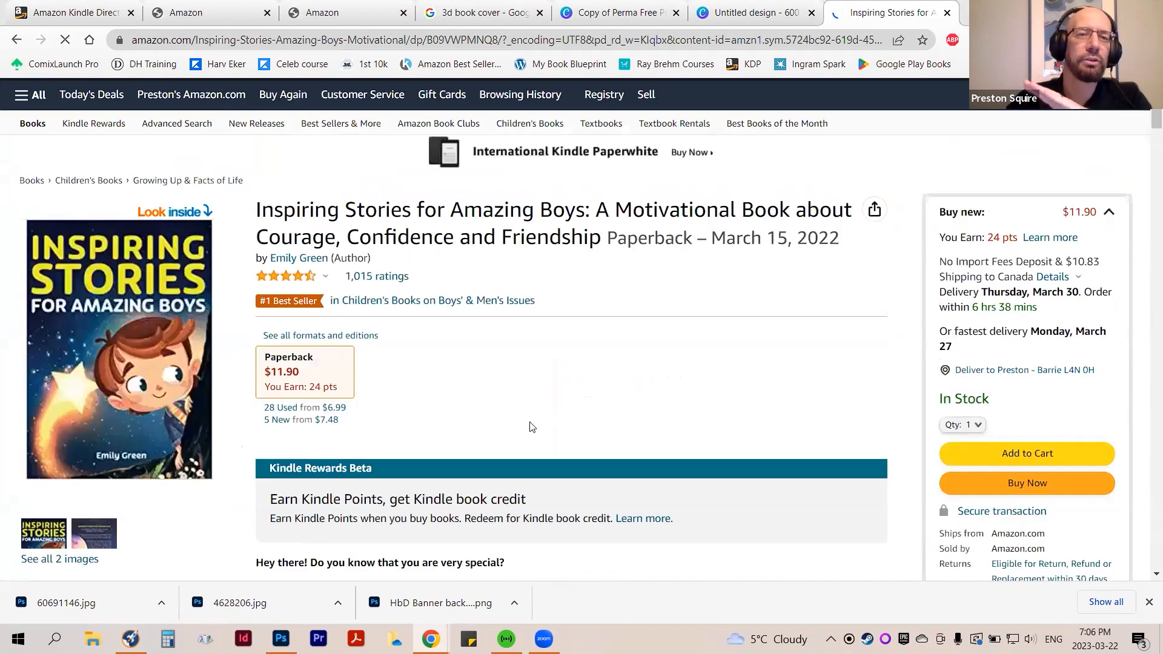
{"action": "scroll", "coordinate": [531, 427], "scroll_direction": "down", "scroll_amount": 3}
{"action": "scroll", "coordinate": [531, 429], "scroll_direction": "up", "scroll_amount": 3}
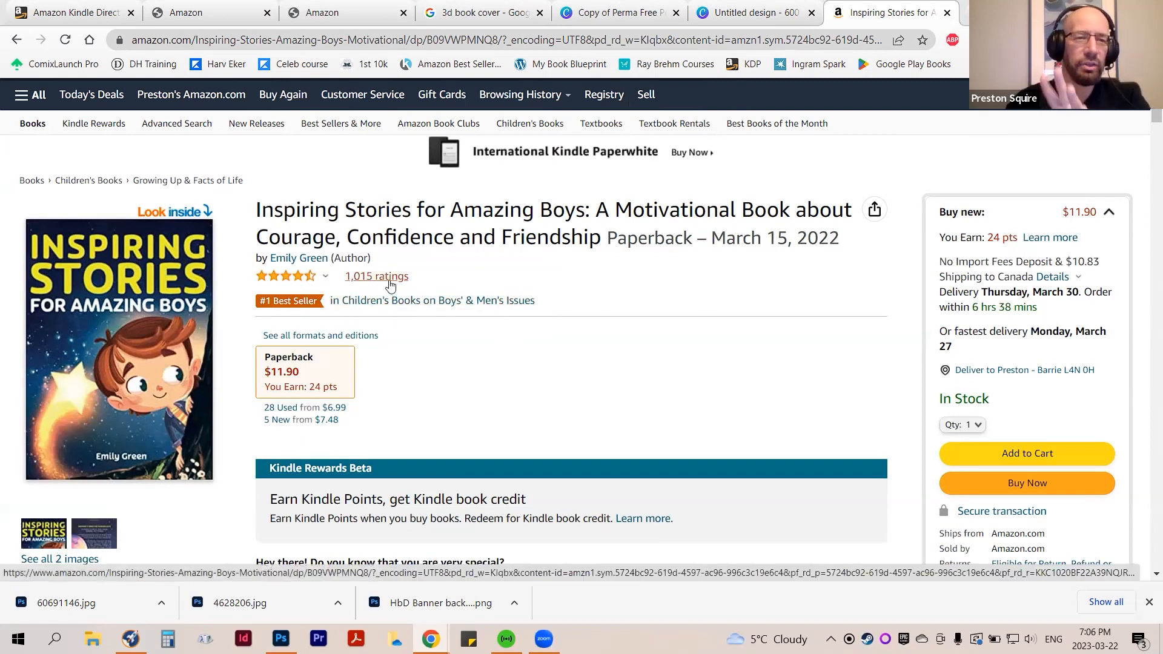
Examine the From the Publisher content for Inspiring Stories for Amazing Boys, including its banner, text and image modules, and related books
{"action": "scroll", "coordinate": [420, 339], "scroll_direction": "down", "scroll_amount": 7}
{"action": "scroll", "coordinate": [420, 341], "scroll_direction": "down", "scroll_amount": 20}
{"action": "scroll", "coordinate": [421, 367], "scroll_direction": "up", "scroll_amount": 7}
{"action": "scroll", "coordinate": [637, 404], "scroll_direction": "down", "scroll_amount": 2}
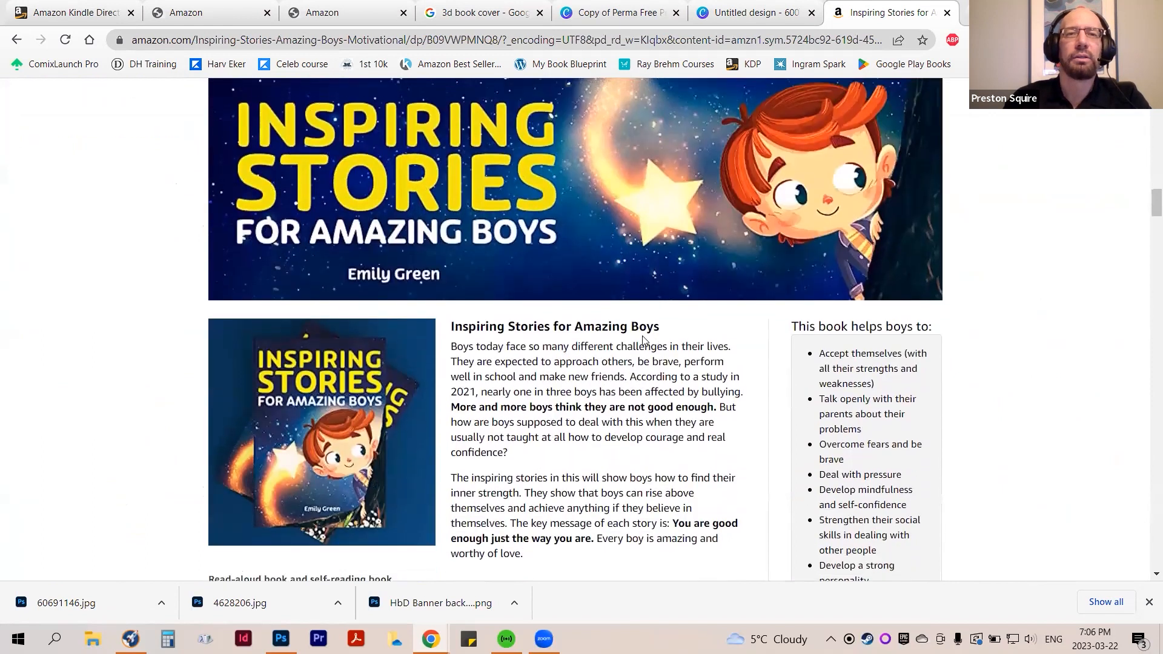
{"action": "scroll", "coordinate": [643, 339], "scroll_direction": "up", "scroll_amount": 2}
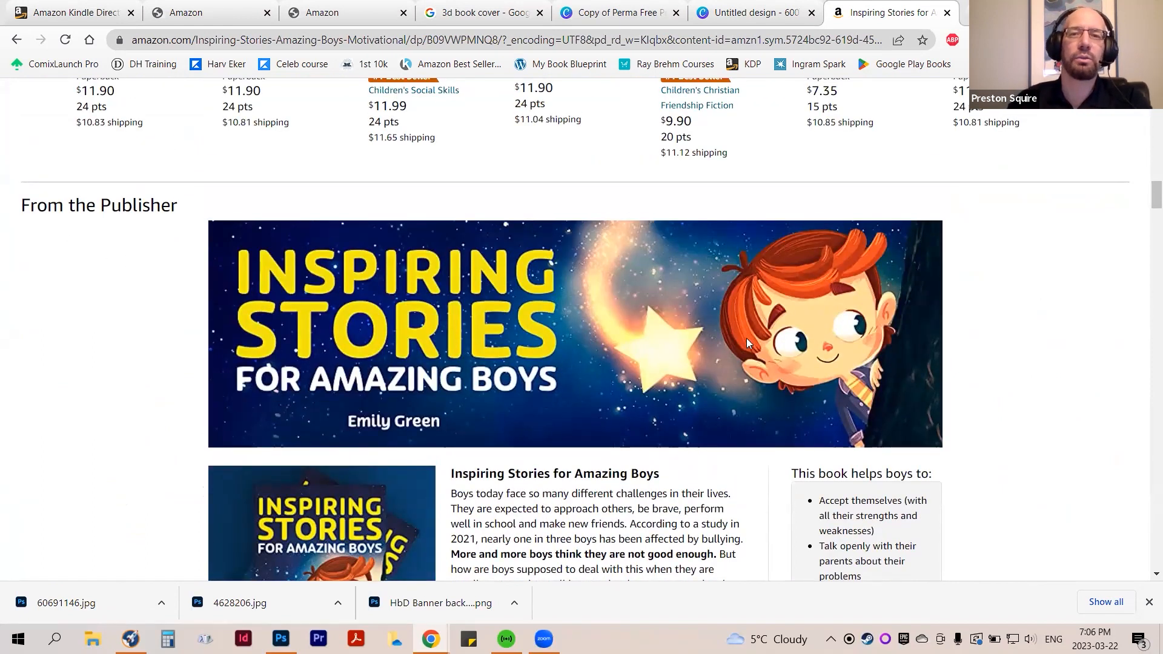
{"action": "scroll", "coordinate": [684, 361], "scroll_direction": "down", "scroll_amount": 3}
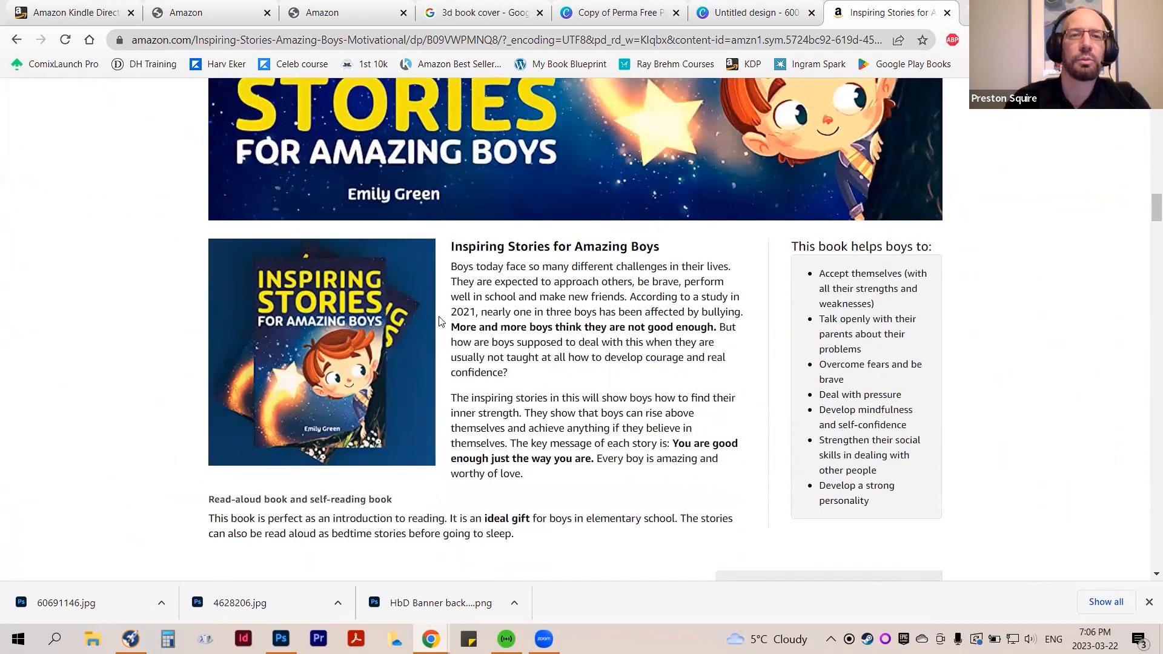
{"action": "scroll", "coordinate": [736, 358], "scroll_direction": "down", "scroll_amount": 5}
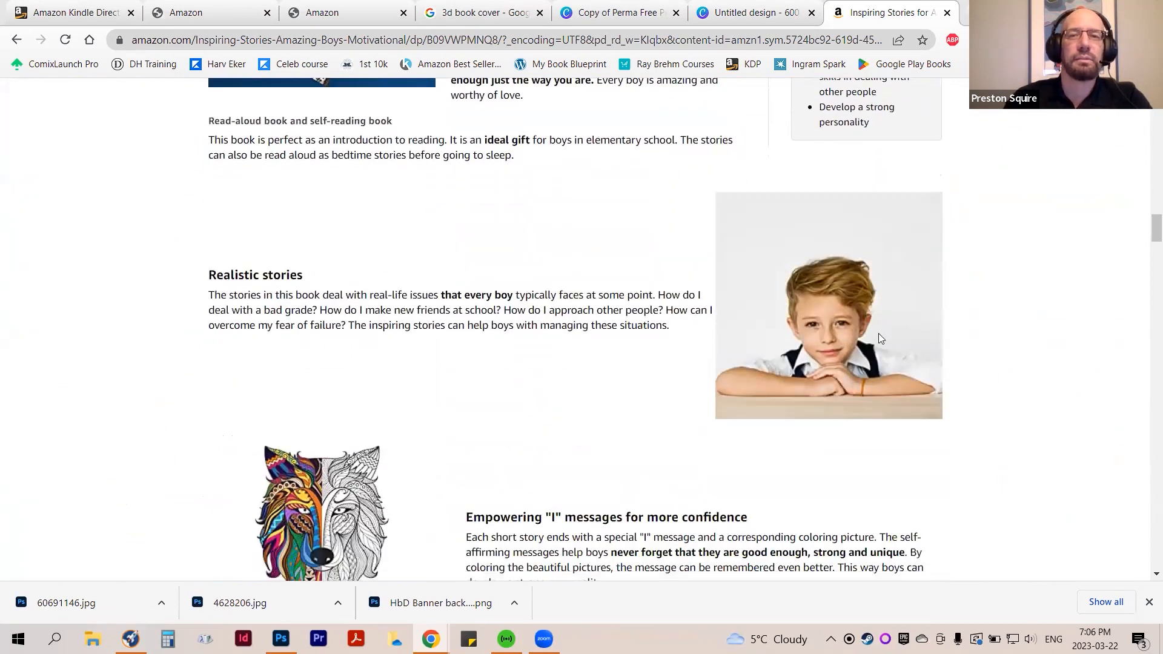
{"action": "scroll", "coordinate": [388, 402], "scroll_direction": "down", "scroll_amount": 2}
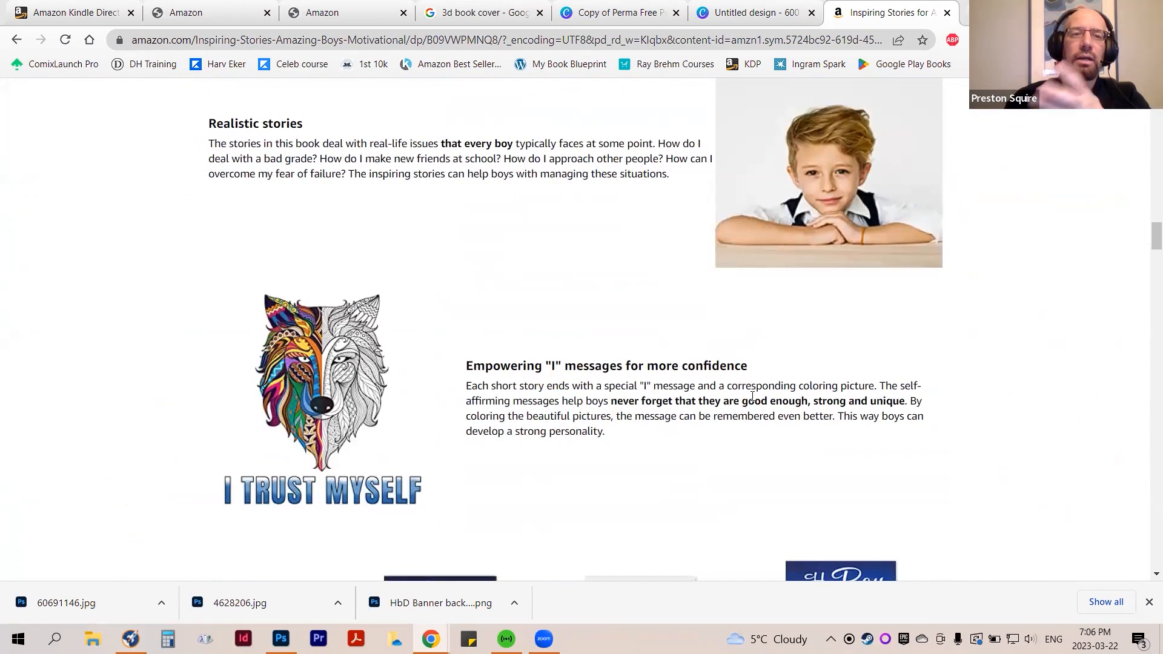
{"action": "scroll", "coordinate": [751, 396], "scroll_direction": "down", "scroll_amount": 4}
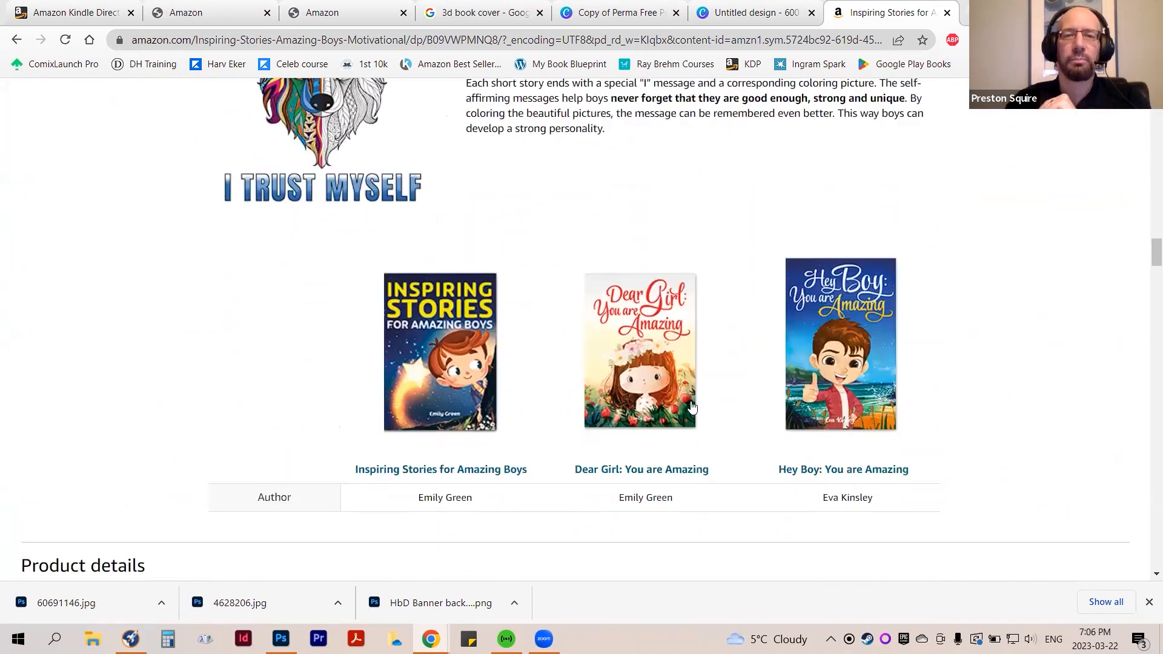
Highlight the book's overall Best Sellers Rank number in the product details, and look back over the publisher content
{"action": "scroll", "coordinate": [771, 402], "scroll_direction": "down", "scroll_amount": 1}
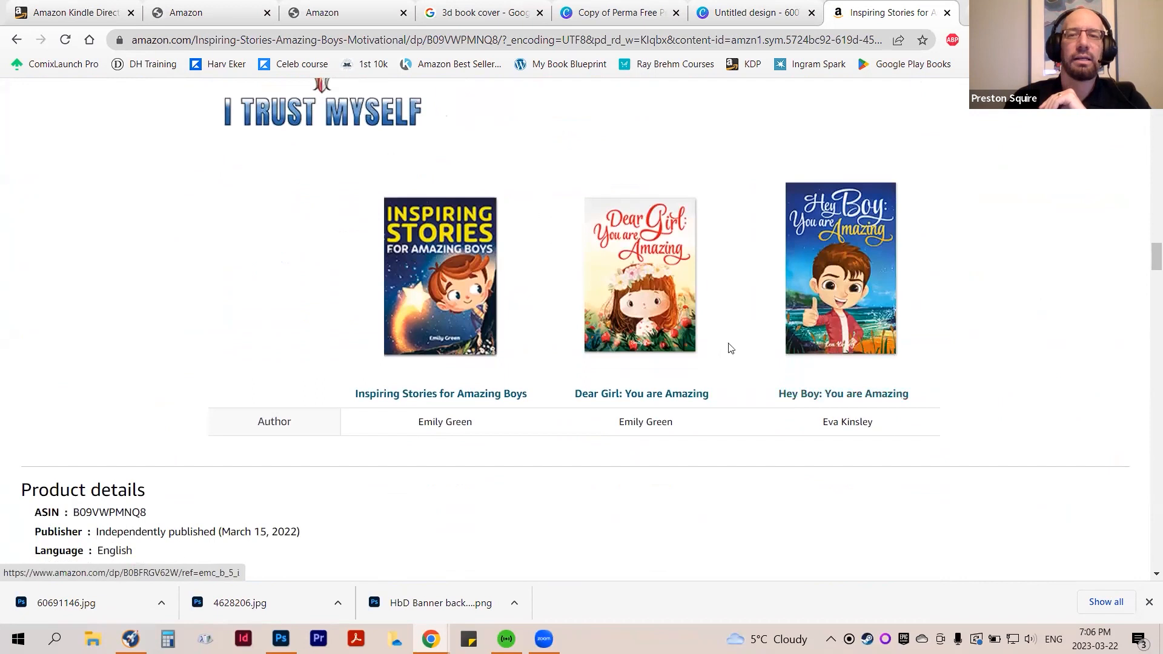
{"action": "scroll", "coordinate": [576, 363], "scroll_direction": "down", "scroll_amount": 3}
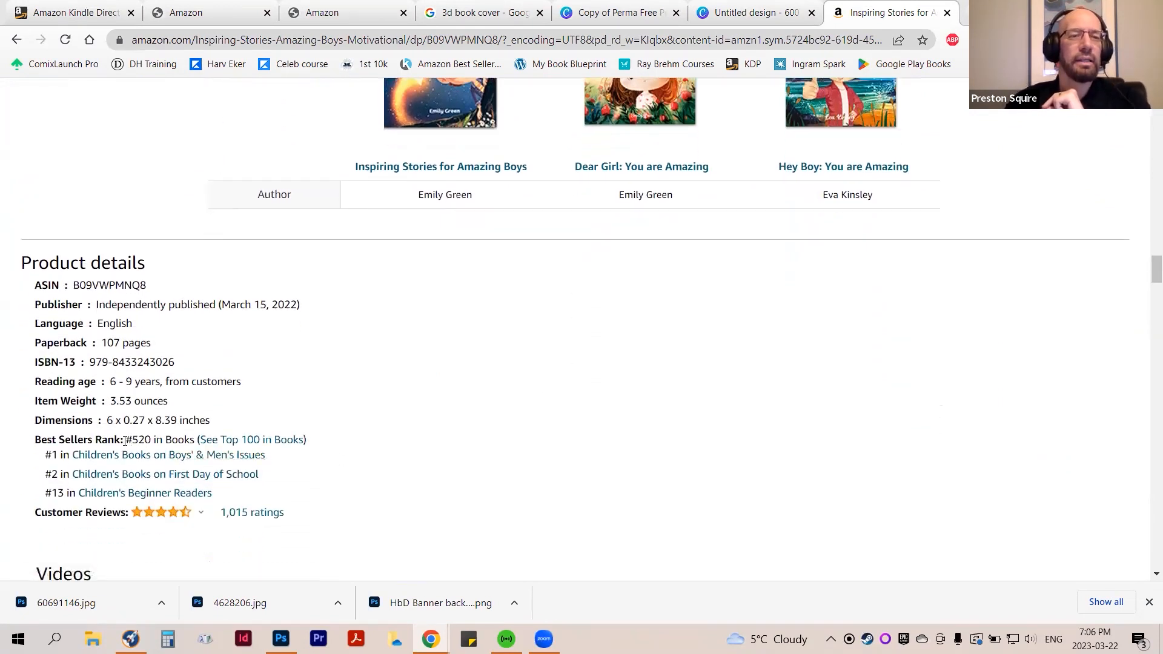
{"action": "left_click_drag", "start_coordinate": [124, 440], "coordinate": [153, 439]}
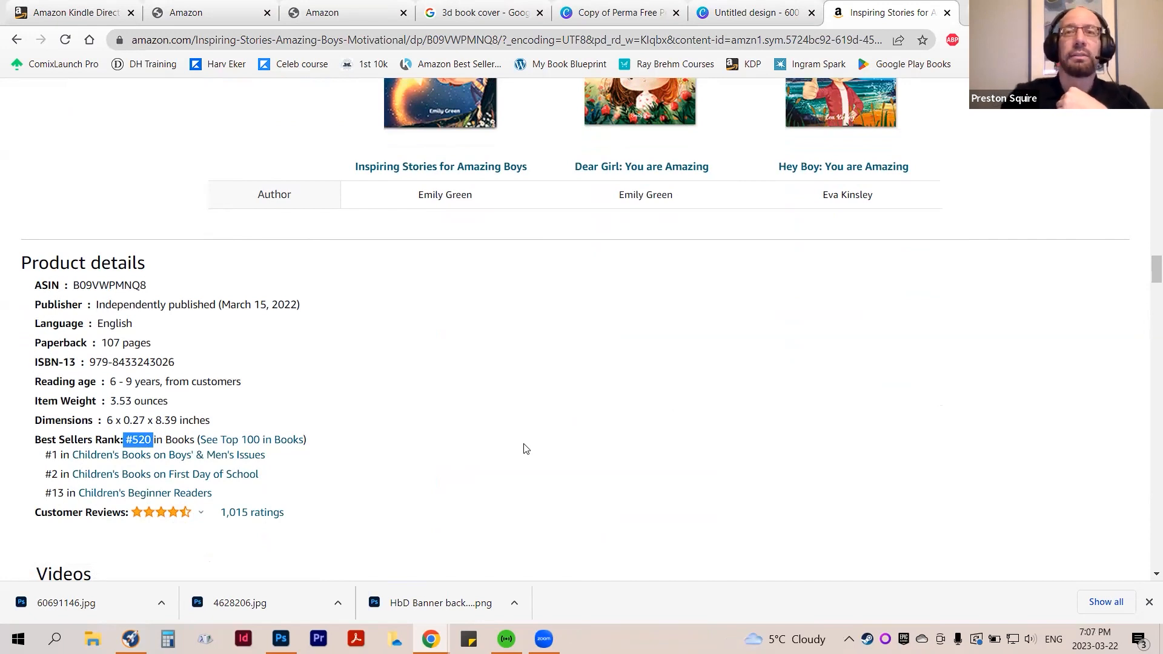
{"action": "scroll", "coordinate": [536, 455], "scroll_direction": "up", "scroll_amount": 20}
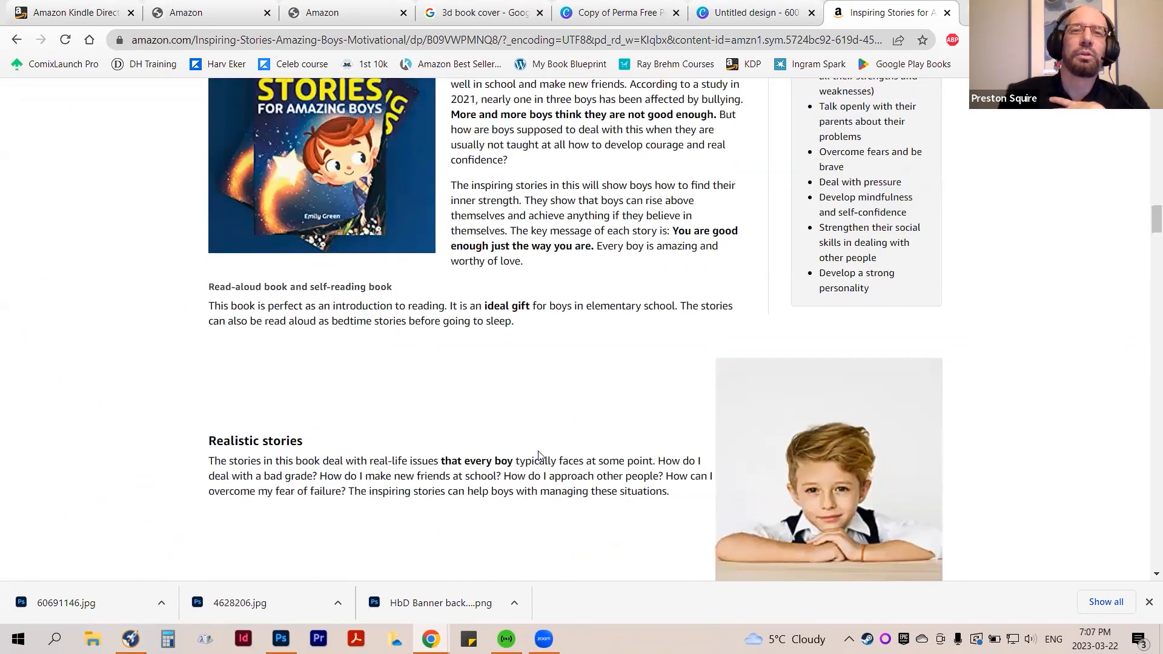
{"action": "scroll", "coordinate": [539, 455], "scroll_direction": "up", "scroll_amount": 15}
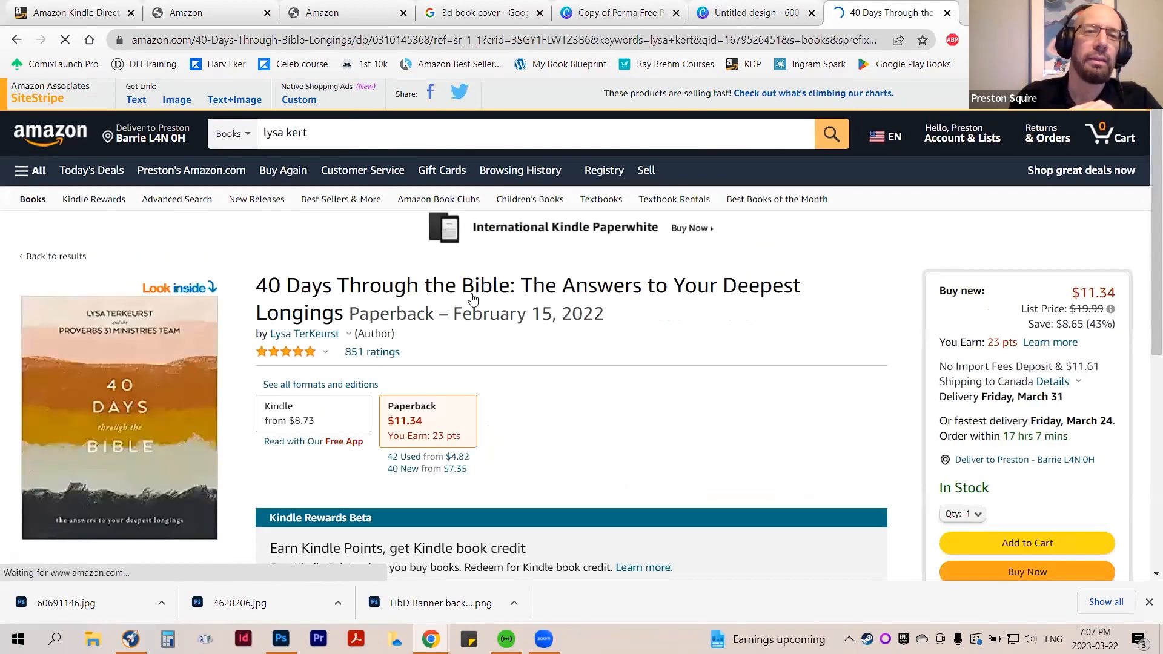
Examine the 40 Days Through the Bible listing down to its From the brand section and From the Publisher banner
{"action": "scroll", "coordinate": [470, 313], "scroll_direction": "down", "scroll_amount": 7}
{"action": "scroll", "coordinate": [467, 311], "scroll_direction": "down", "scroll_amount": 15}
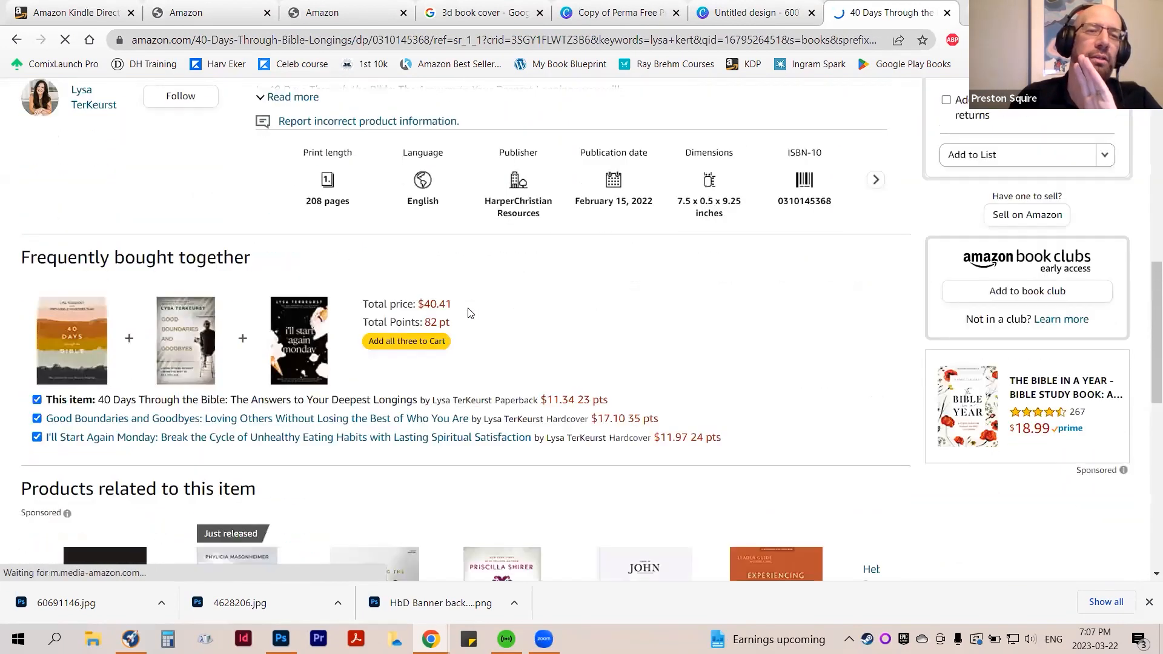
{"action": "scroll", "coordinate": [467, 313], "scroll_direction": "down", "scroll_amount": 9}
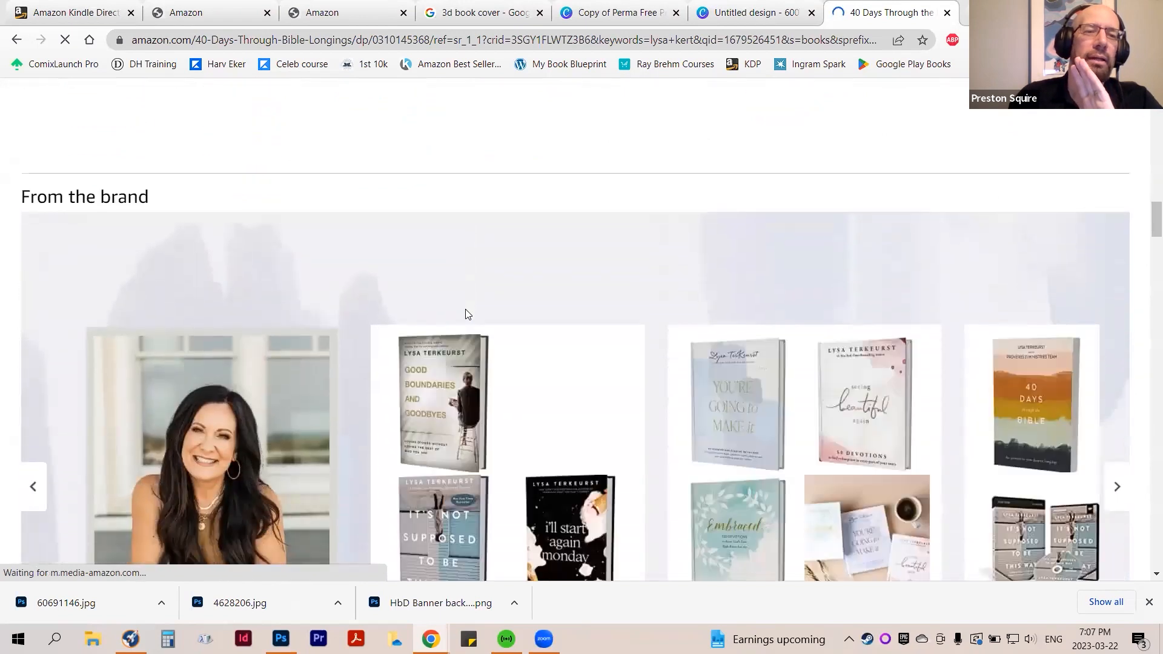
{"action": "scroll", "coordinate": [464, 315], "scroll_direction": "down", "scroll_amount": 3}
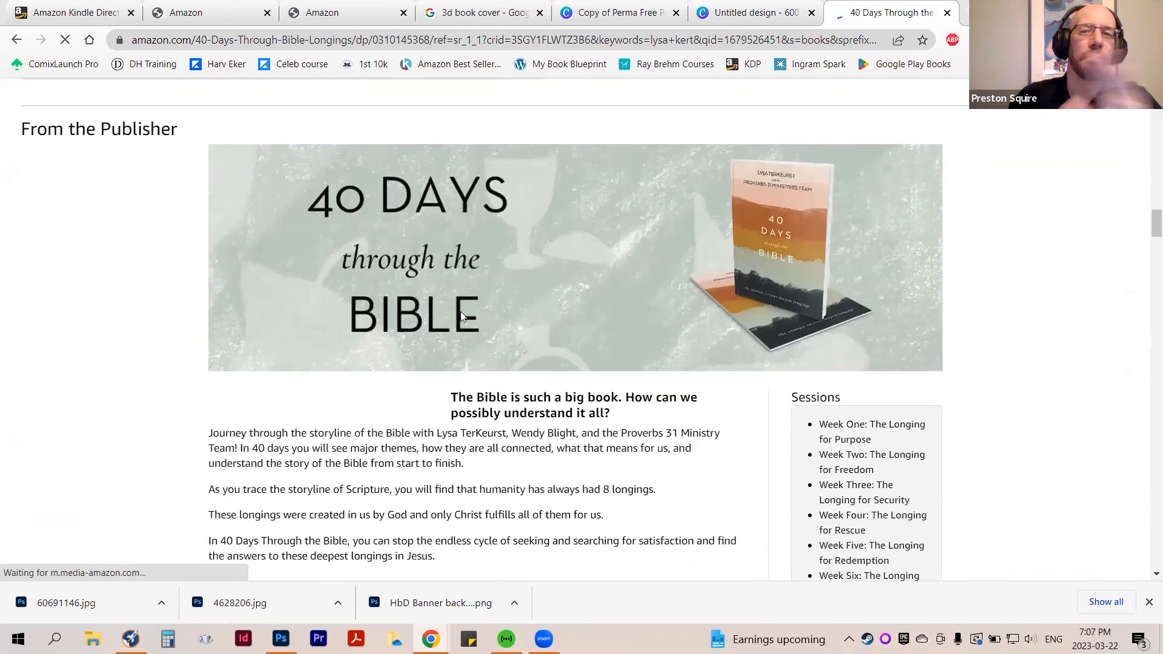
{"action": "scroll", "coordinate": [100, 223], "scroll_direction": "down", "scroll_amount": 1}
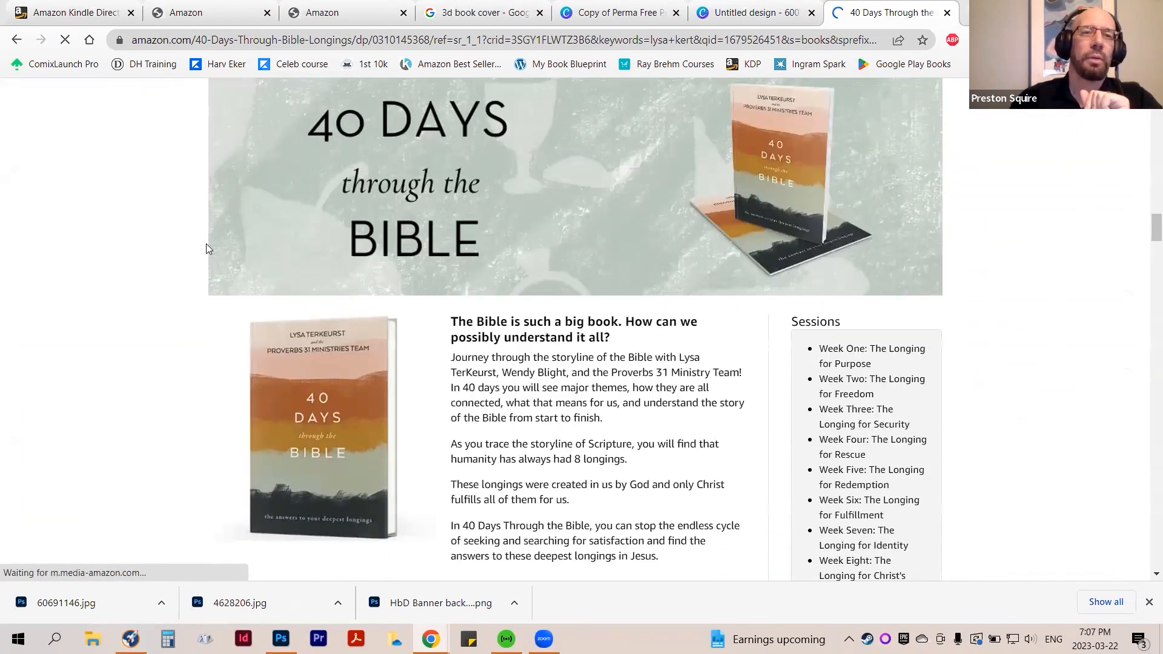
{"action": "scroll", "coordinate": [317, 235], "scroll_direction": "up", "scroll_amount": 2}
{"action": "scroll", "coordinate": [466, 281], "scroll_direction": "down", "scroll_amount": 1}
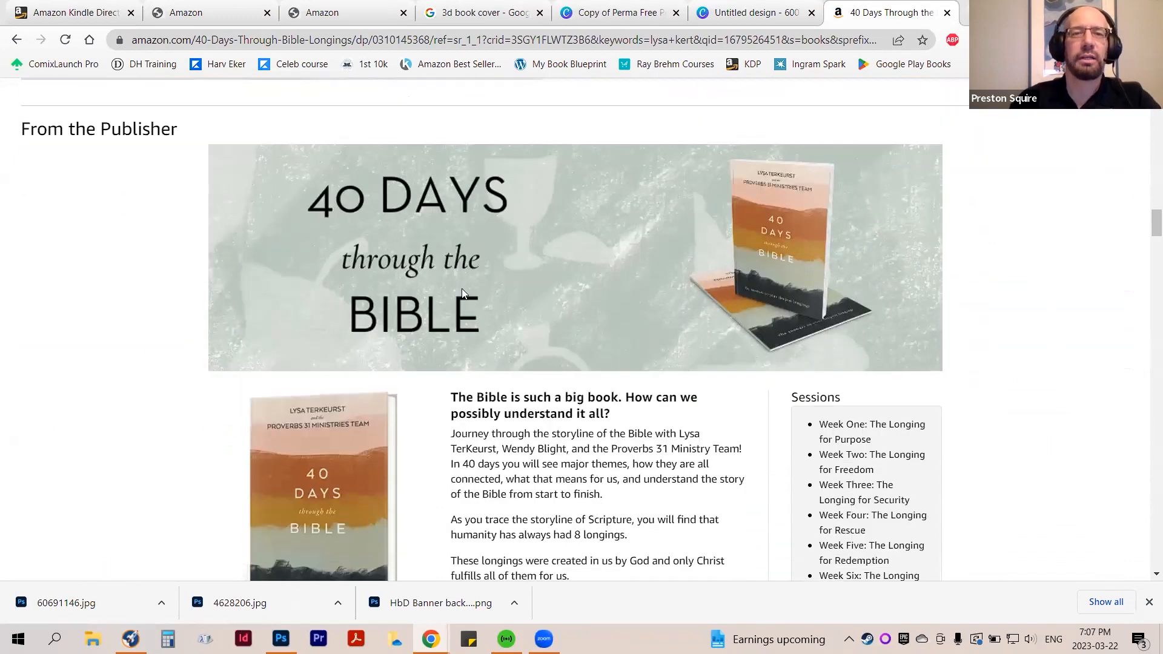
Review the publisher content's book description, session list, "Find the better you've been longing for" panel and Week One journey graphic
{"action": "scroll", "coordinate": [635, 295], "scroll_direction": "down", "scroll_amount": 3}
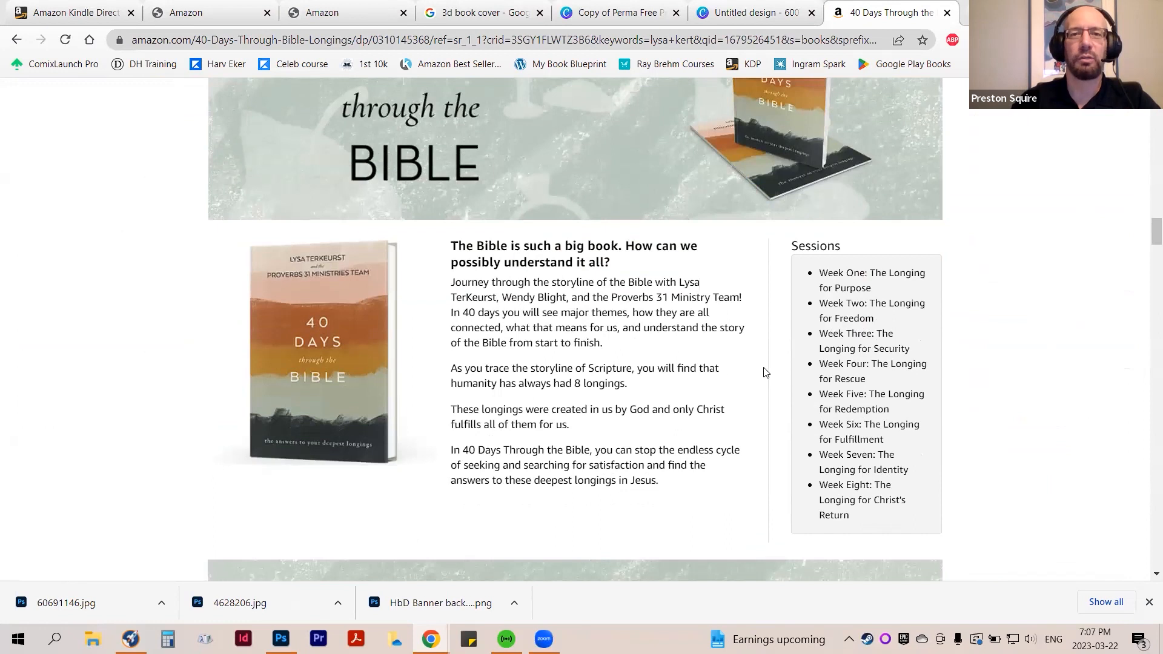
{"action": "scroll", "coordinate": [764, 371], "scroll_direction": "down", "scroll_amount": 6}
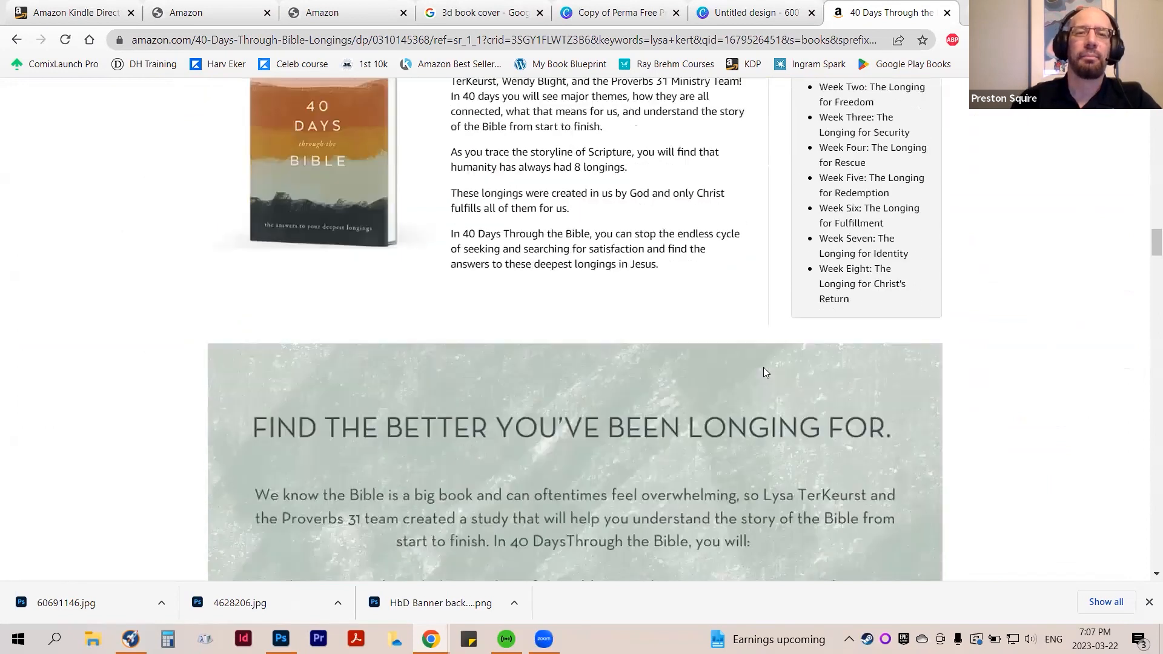
{"action": "scroll", "coordinate": [653, 402], "scroll_direction": "down", "scroll_amount": 4}
{"action": "scroll", "coordinate": [721, 408], "scroll_direction": "up", "scroll_amount": 3}
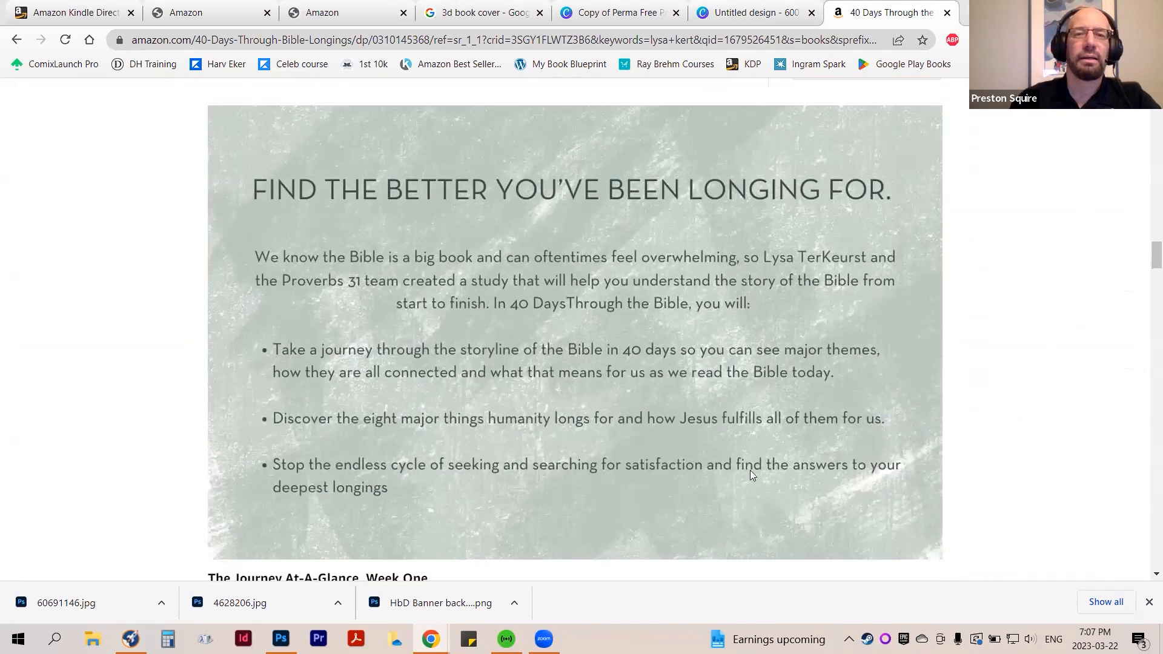
{"action": "scroll", "coordinate": [748, 458], "scroll_direction": "down", "scroll_amount": 5}
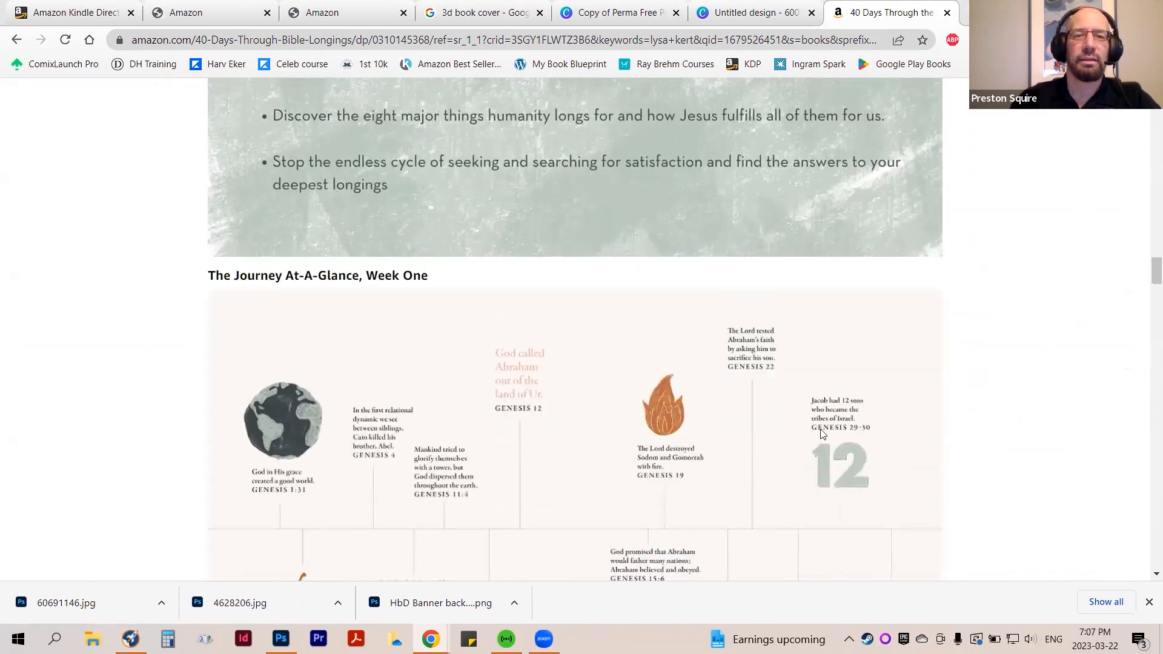
Study the Week One journey graphic and the surrounding panels in the 40 Days Through the Bible publisher content
{"action": "scroll", "coordinate": [525, 428], "scroll_direction": "down", "scroll_amount": 3}
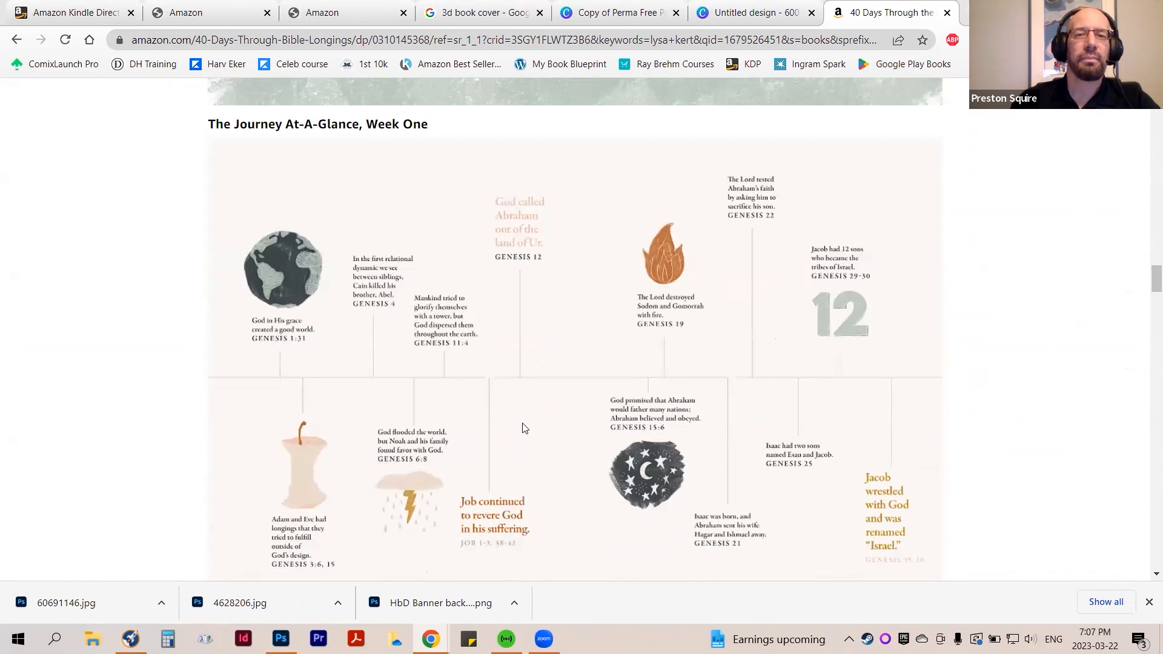
{"action": "scroll", "coordinate": [348, 423], "scroll_direction": "up", "scroll_amount": 1}
{"action": "scroll", "coordinate": [348, 423], "scroll_direction": "down", "scroll_amount": 3}
{"action": "scroll", "coordinate": [346, 426], "scroll_direction": "up", "scroll_amount": 4}
{"action": "scroll", "coordinate": [347, 425], "scroll_direction": "up", "scroll_amount": 6}
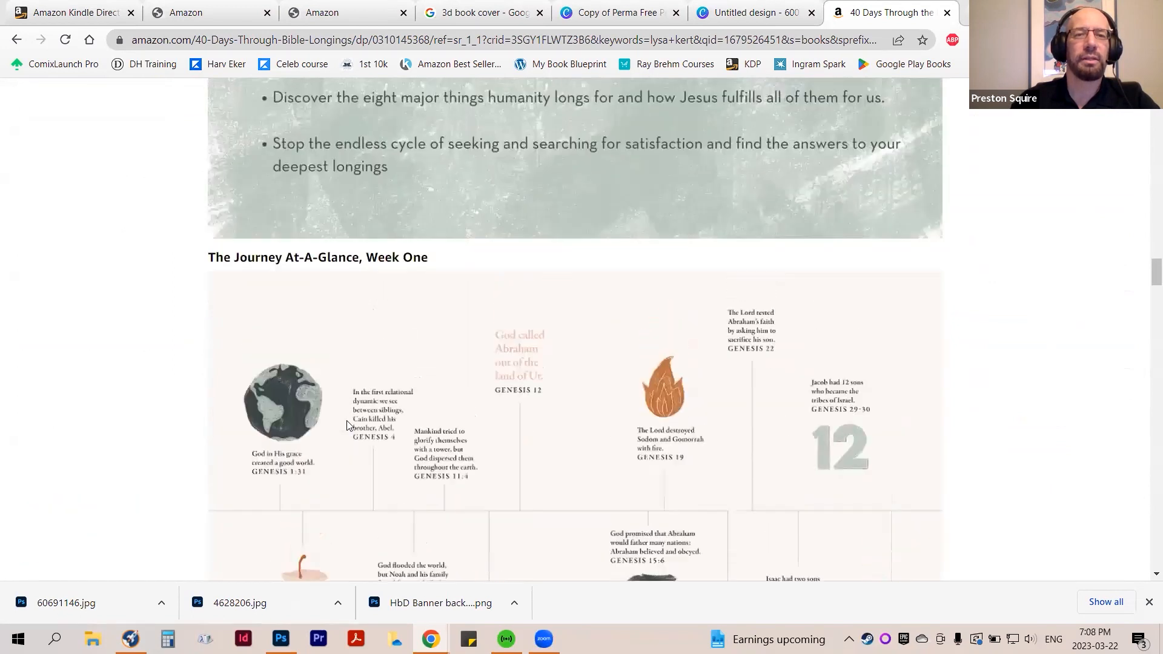
{"action": "scroll", "coordinate": [347, 426], "scroll_direction": "down", "scroll_amount": 6}
{"action": "scroll", "coordinate": [348, 426], "scroll_direction": "down", "scroll_amount": 3}
{"action": "scroll", "coordinate": [520, 448], "scroll_direction": "up", "scroll_amount": 12}
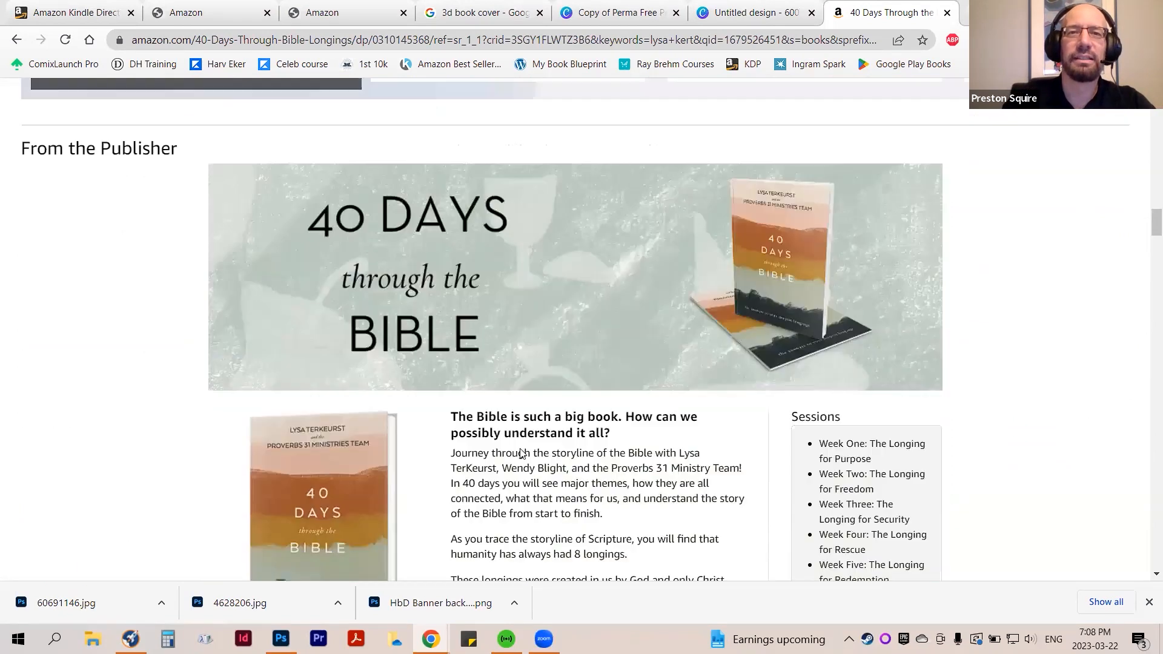
Compare the From the brand section with the From the Publisher banner and modules below it
{"action": "scroll", "coordinate": [521, 454], "scroll_direction": "up", "scroll_amount": 6}
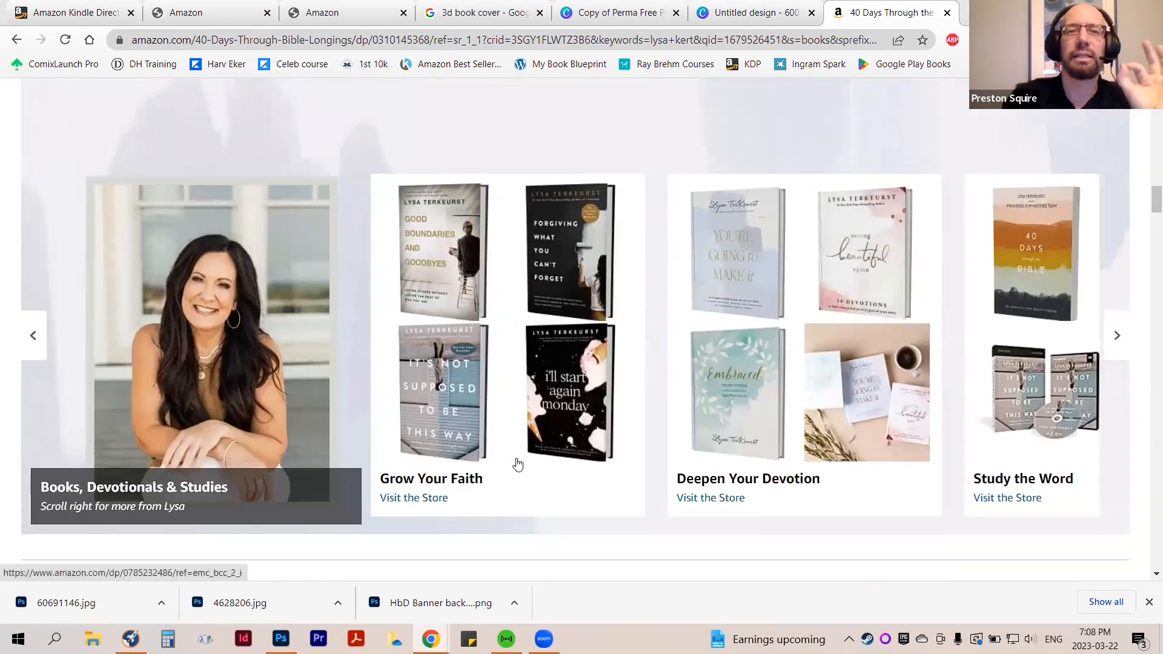
{"action": "scroll", "coordinate": [517, 466], "scroll_direction": "down", "scroll_amount": 8}
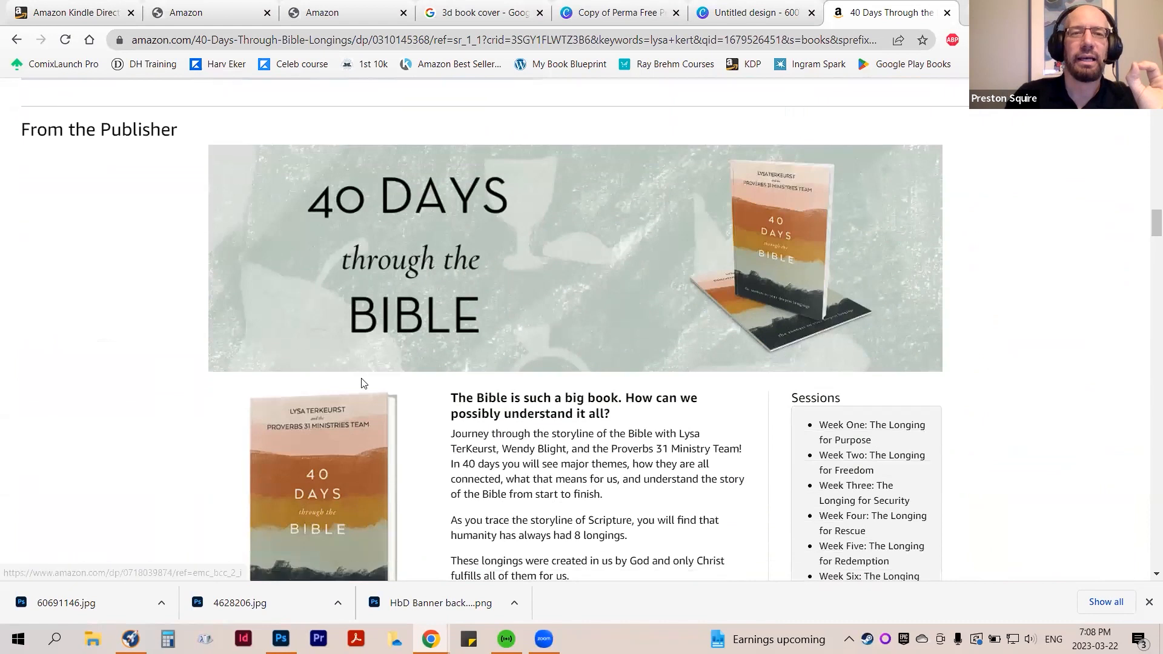
{"action": "scroll", "coordinate": [586, 403], "scroll_direction": "down", "scroll_amount": 15}
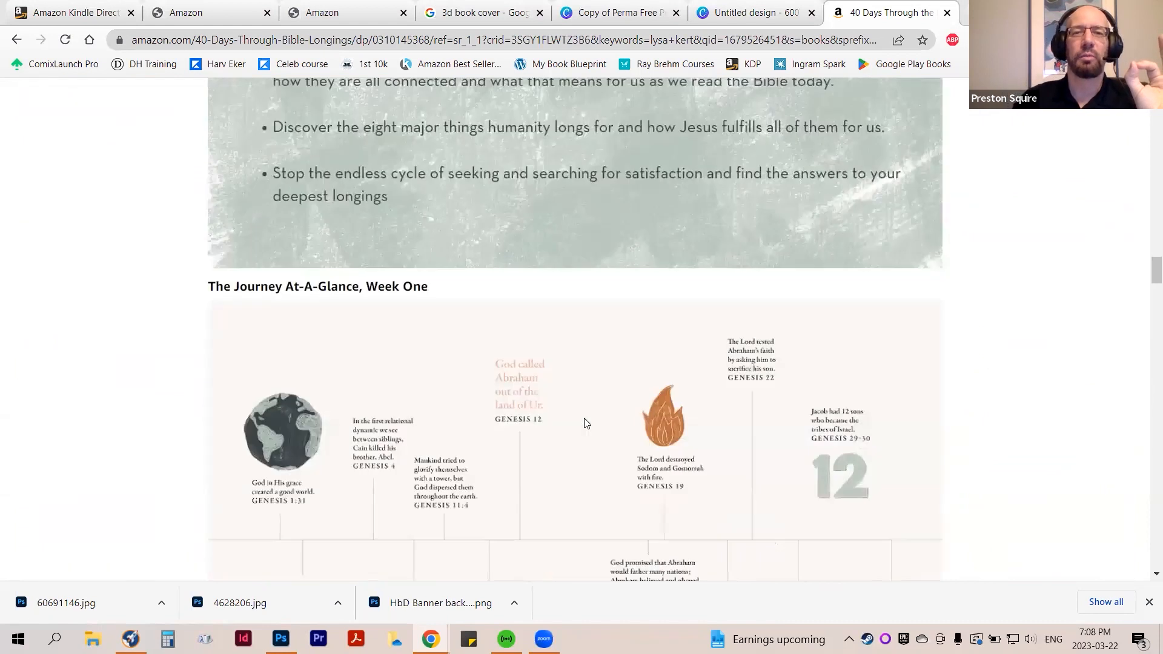
{"action": "scroll", "coordinate": [586, 423], "scroll_direction": "down", "scroll_amount": 5}
{"action": "scroll", "coordinate": [590, 423], "scroll_direction": "up", "scroll_amount": 2}
Switch to the KDP Bookshelf and view the available actions for the Isecas The Dream Cat Kindle eBook
{"action": "key", "text": "ctrl+2"}
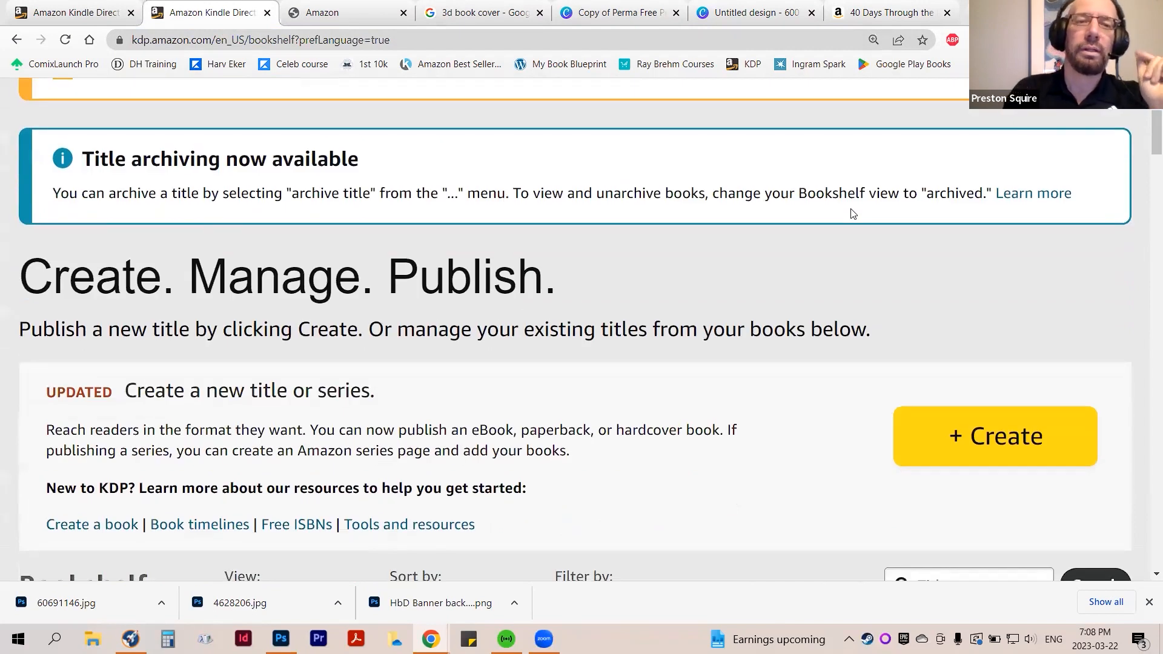
{"action": "scroll", "coordinate": [769, 289], "scroll_direction": "up", "scroll_amount": 4}
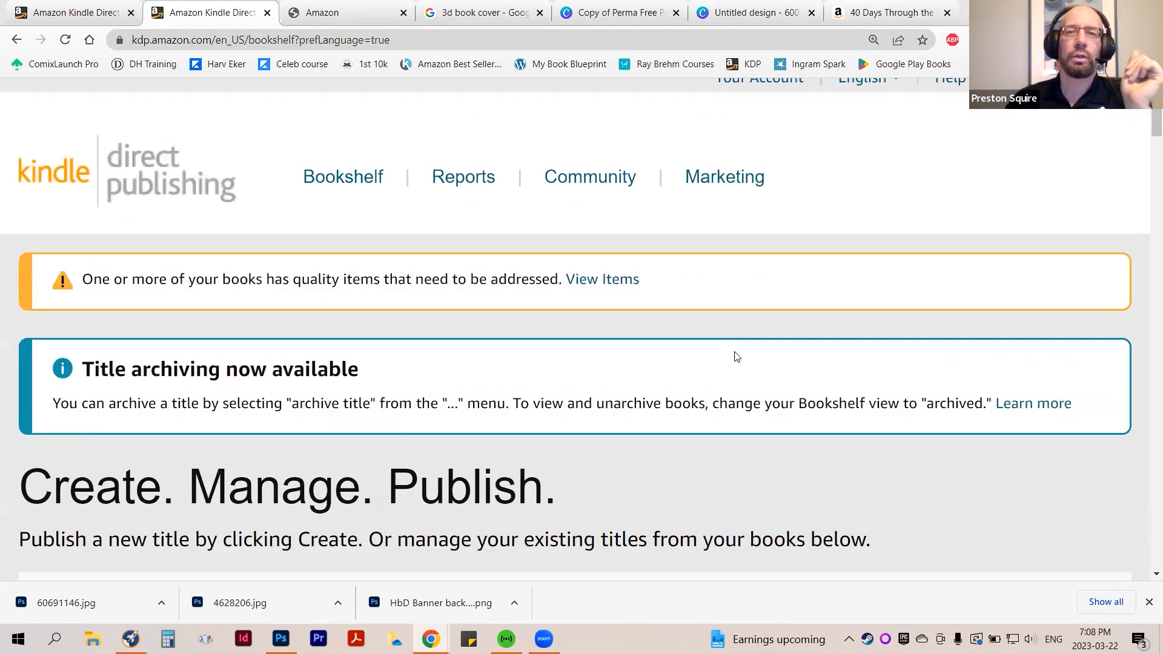
{"action": "scroll", "coordinate": [727, 383], "scroll_direction": "down", "scroll_amount": 10}
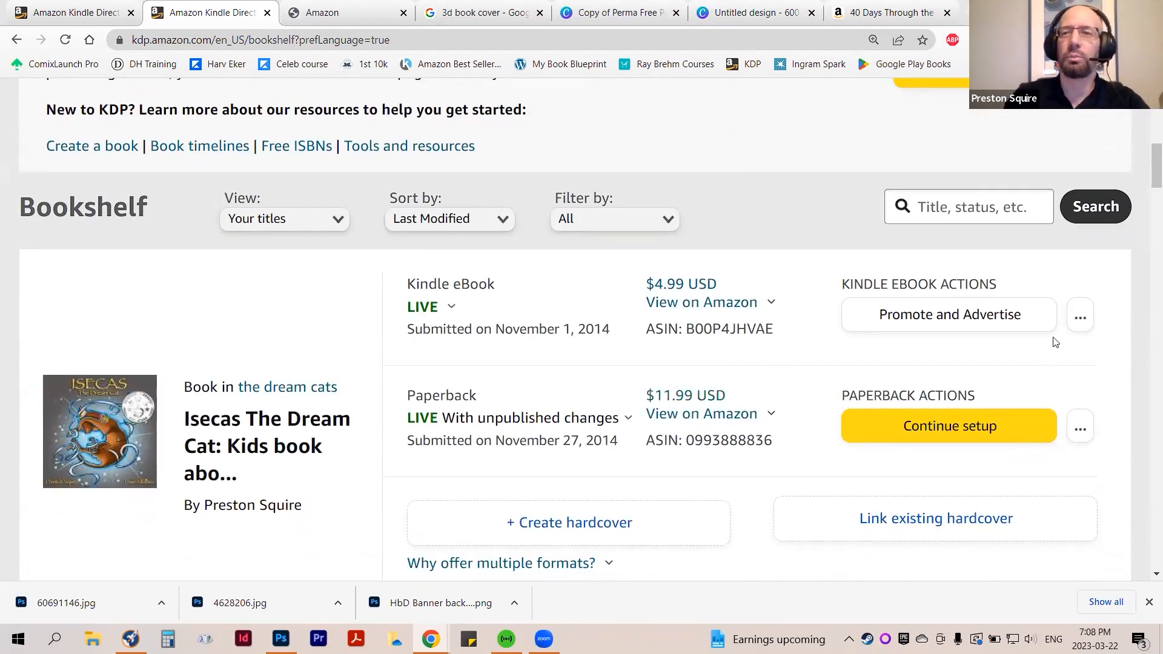
{"action": "left_click", "coordinate": [1071, 327]}
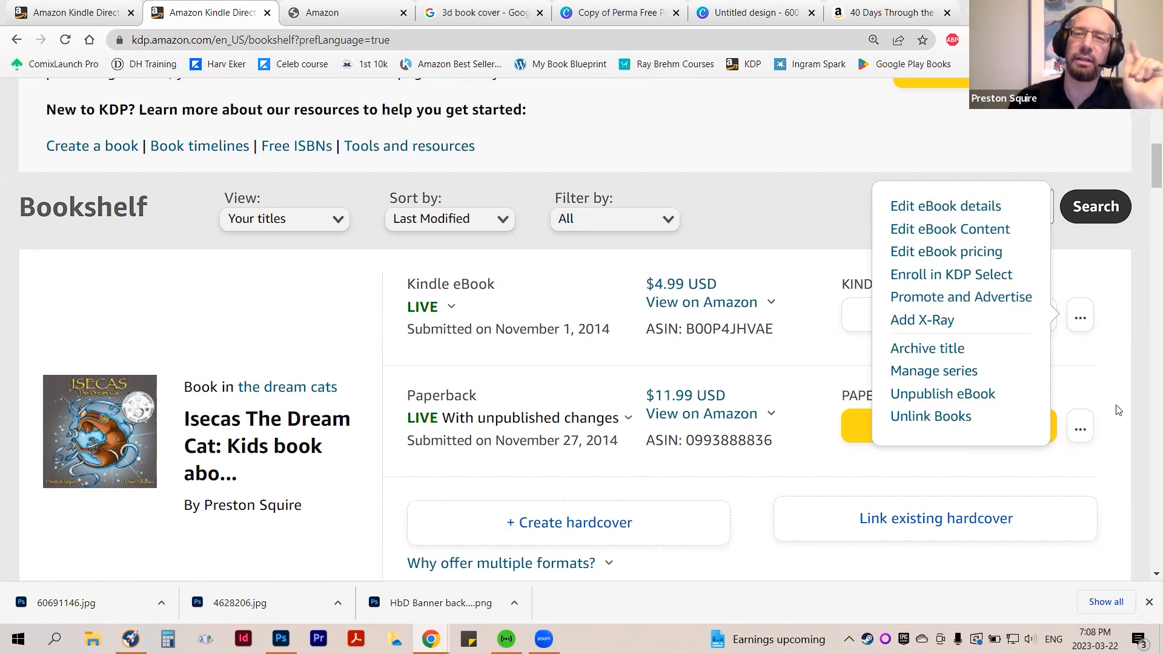
Open KDP's Marketing Resources page and go to its A+ Content section
{"action": "scroll", "coordinate": [1118, 410], "scroll_direction": "up", "scroll_amount": 10}
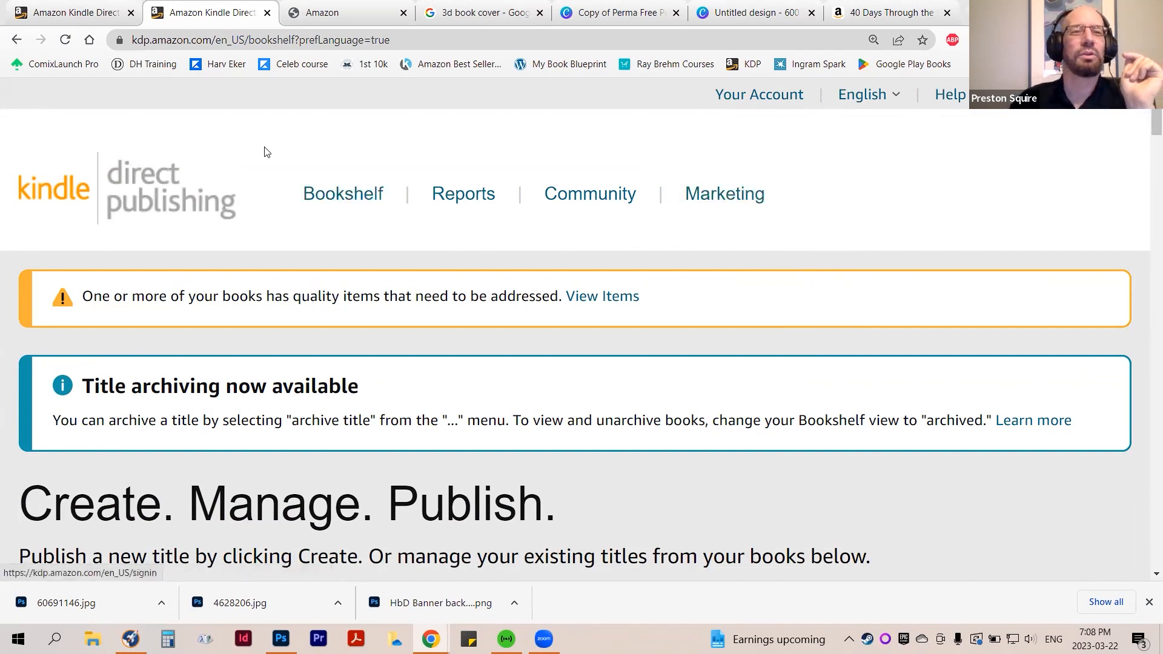
{"action": "left_click", "coordinate": [743, 201]}
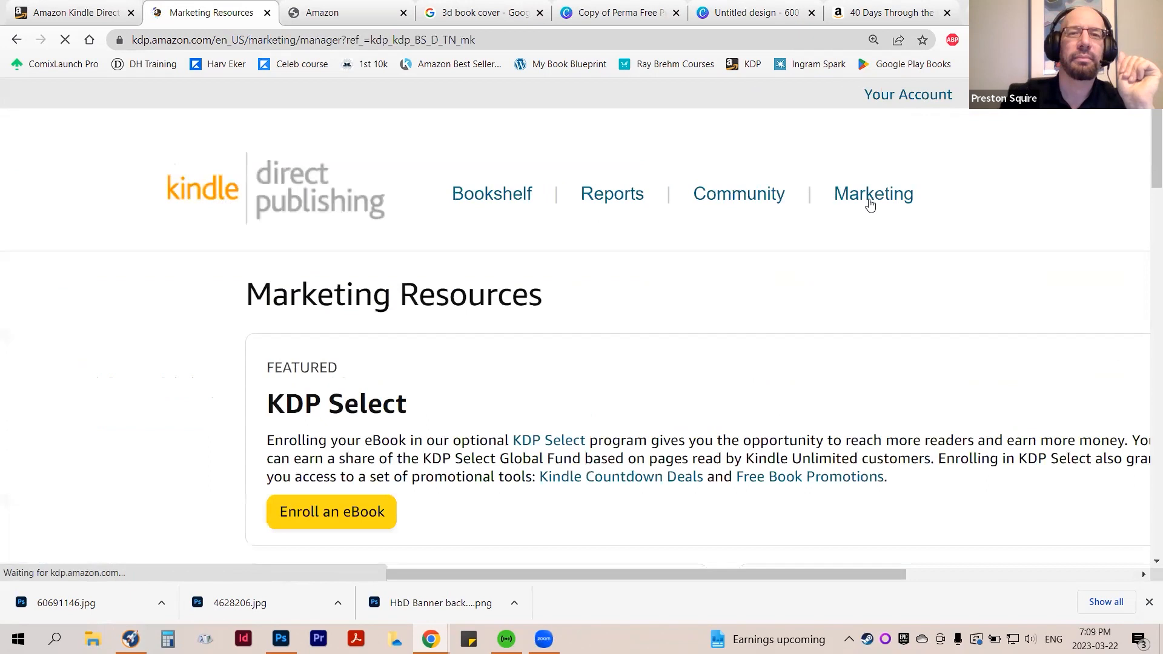
{"action": "scroll", "coordinate": [949, 243], "scroll_direction": "down", "scroll_amount": 8}
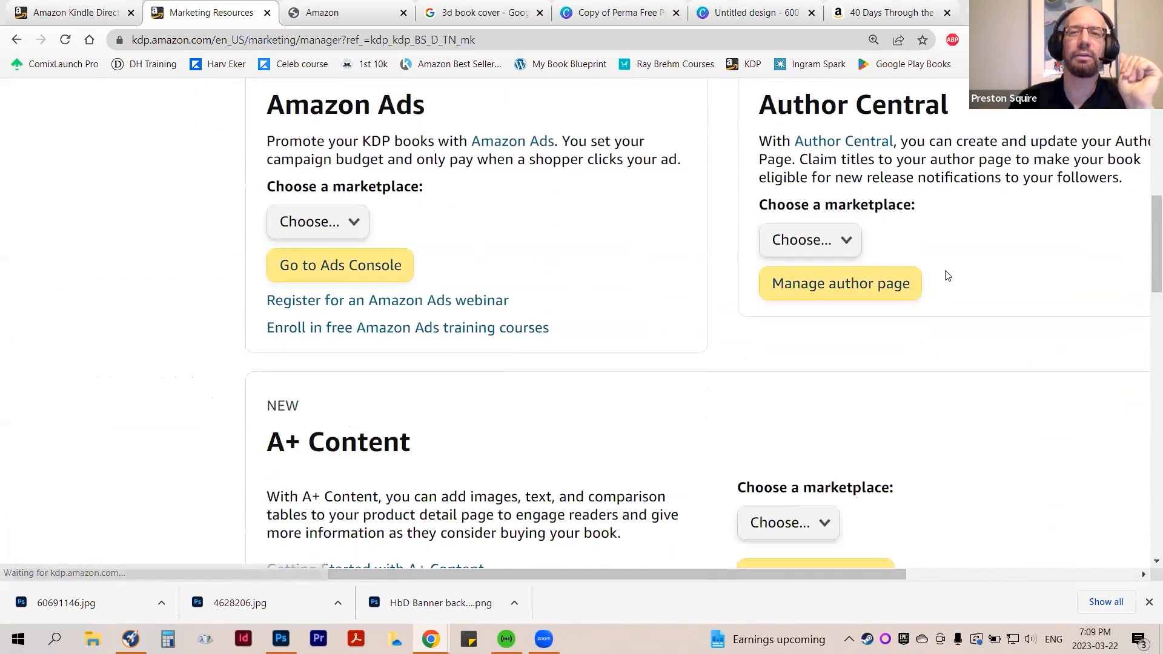
{"action": "scroll", "coordinate": [948, 276], "scroll_direction": "down", "scroll_amount": 3}
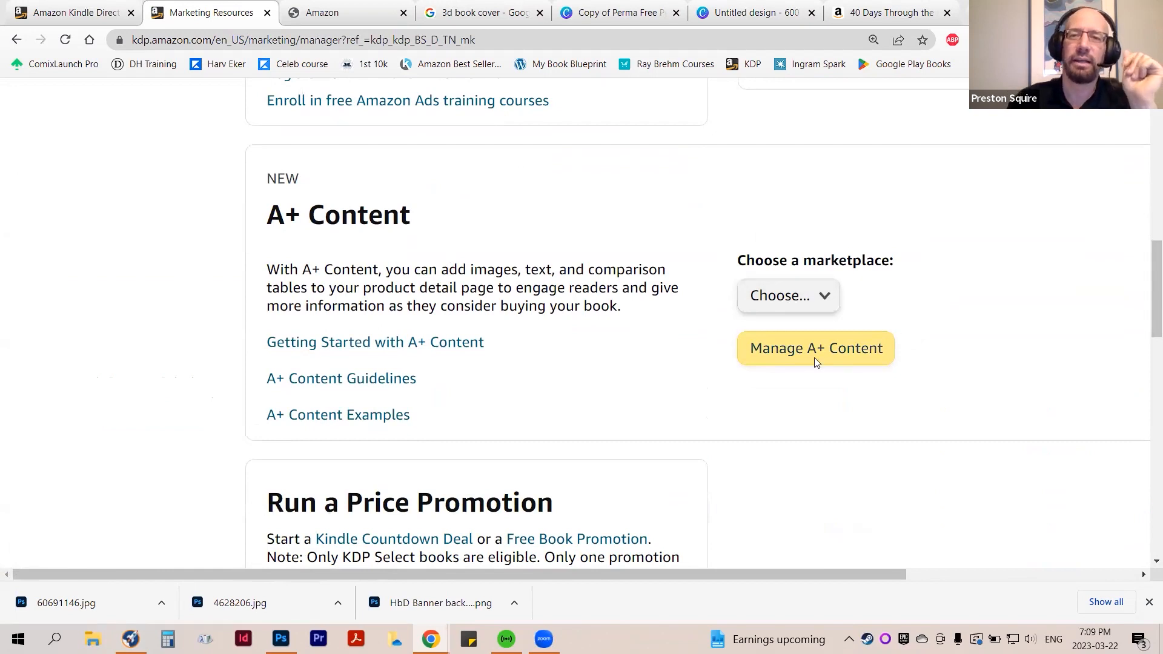
Look through the marketplaces offered for A+ Content, then close the list without choosing one
{"action": "left_click", "coordinate": [808, 295]}
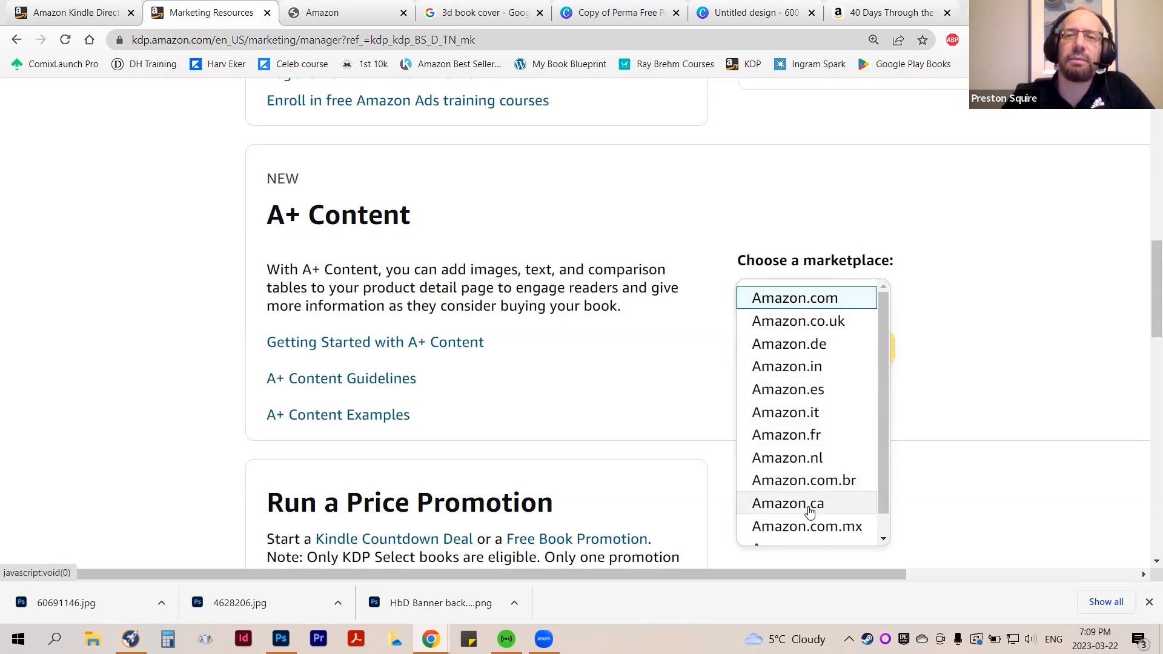
{"action": "left_click_drag", "start_coordinate": [885, 376], "coordinate": [870, 440]}
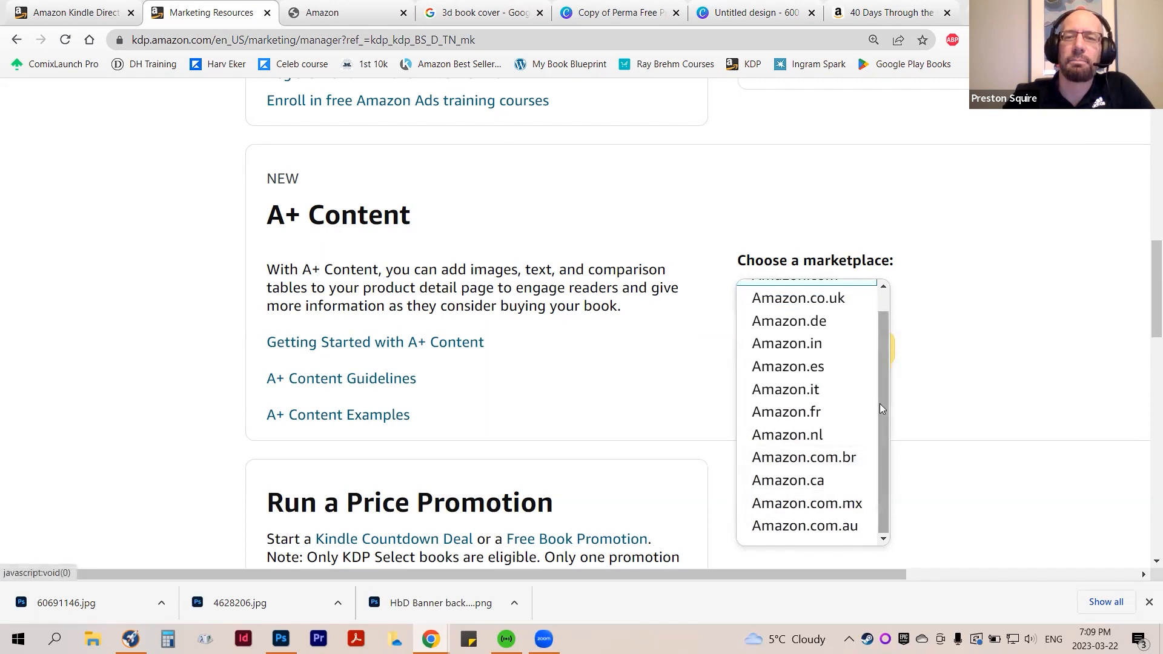
{"action": "left_click_drag", "start_coordinate": [883, 393], "coordinate": [879, 365]}
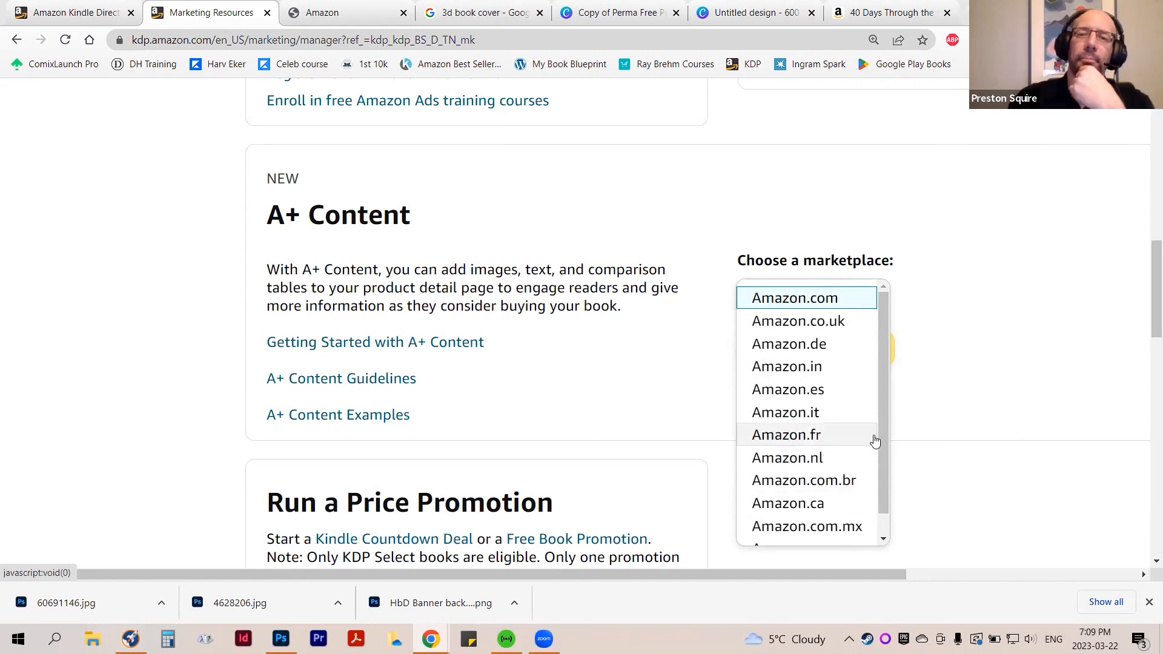
{"action": "left_click_drag", "start_coordinate": [881, 415], "coordinate": [880, 429]}
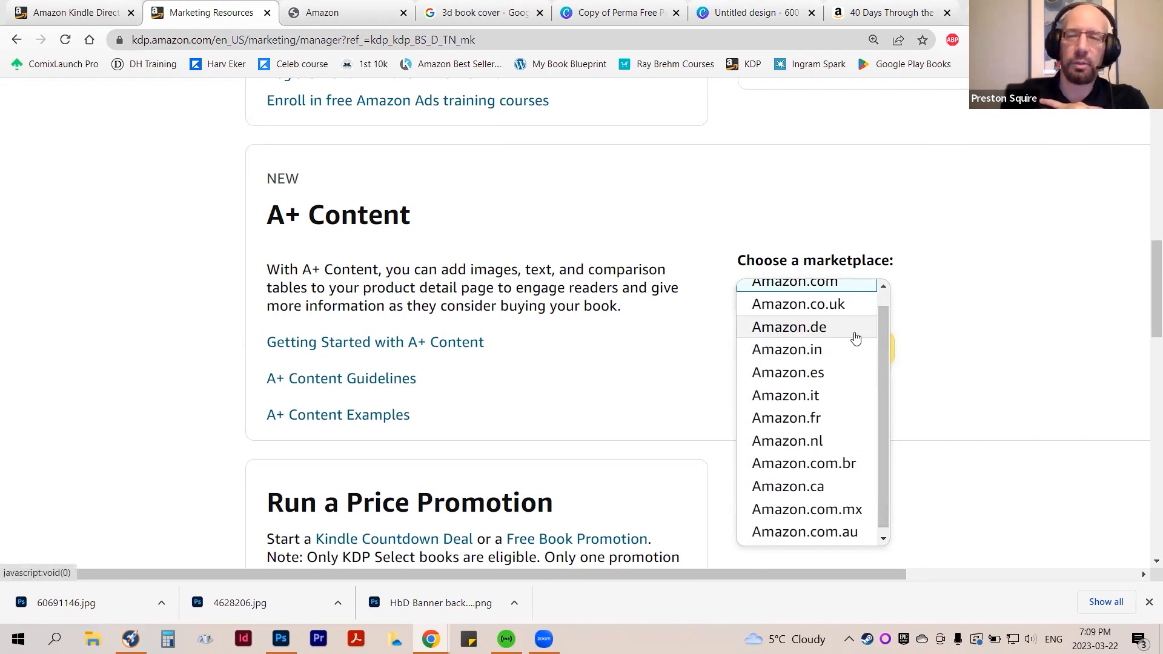
{"action": "scroll", "coordinate": [884, 359], "scroll_direction": "up", "scroll_amount": 1}
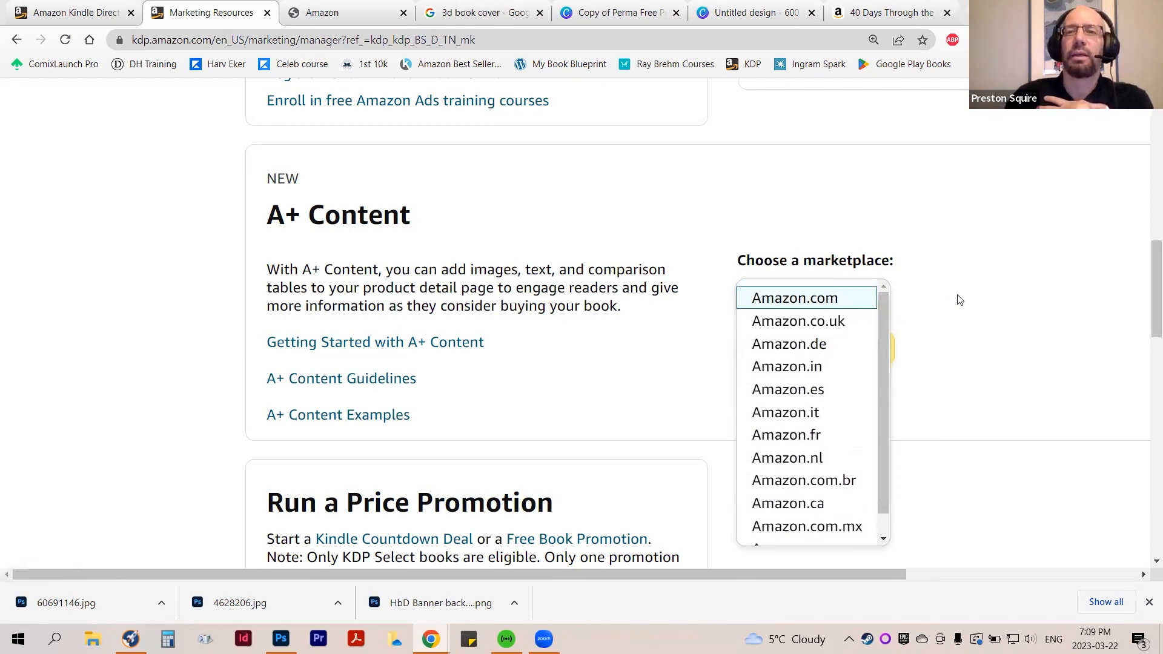
{"action": "left_click", "coordinate": [927, 298]}
Choose Amazon.com as the A+ Content marketplace and open the A+ Content Manager
{"action": "left_click", "coordinate": [787, 295]}
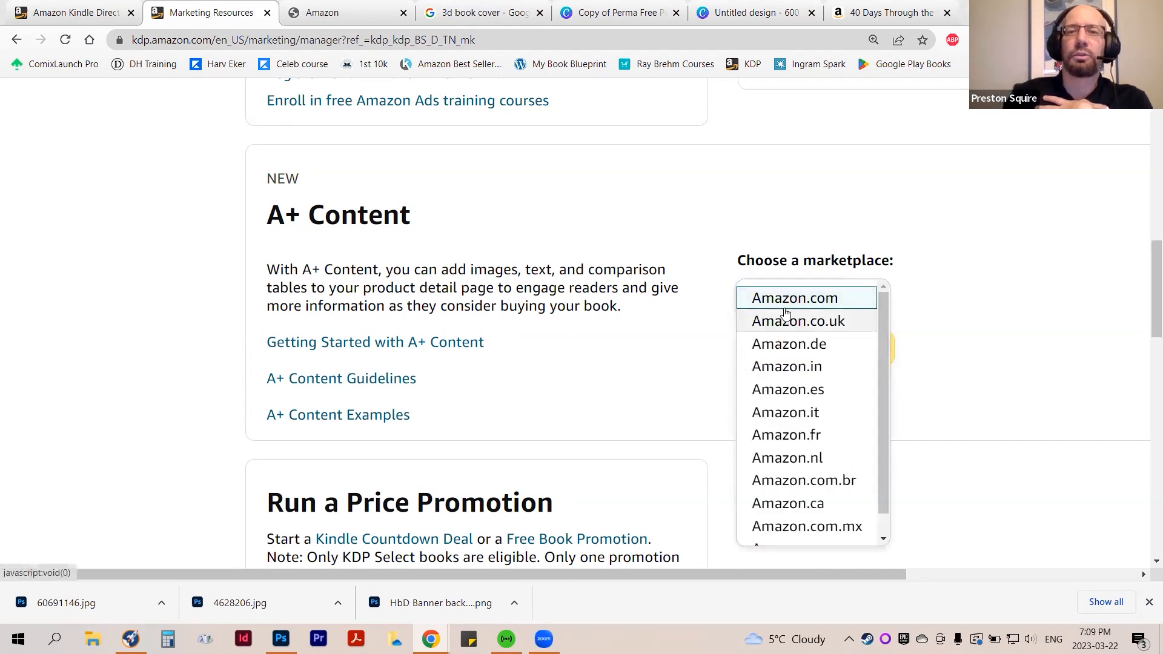
{"action": "left_click", "coordinate": [787, 299]}
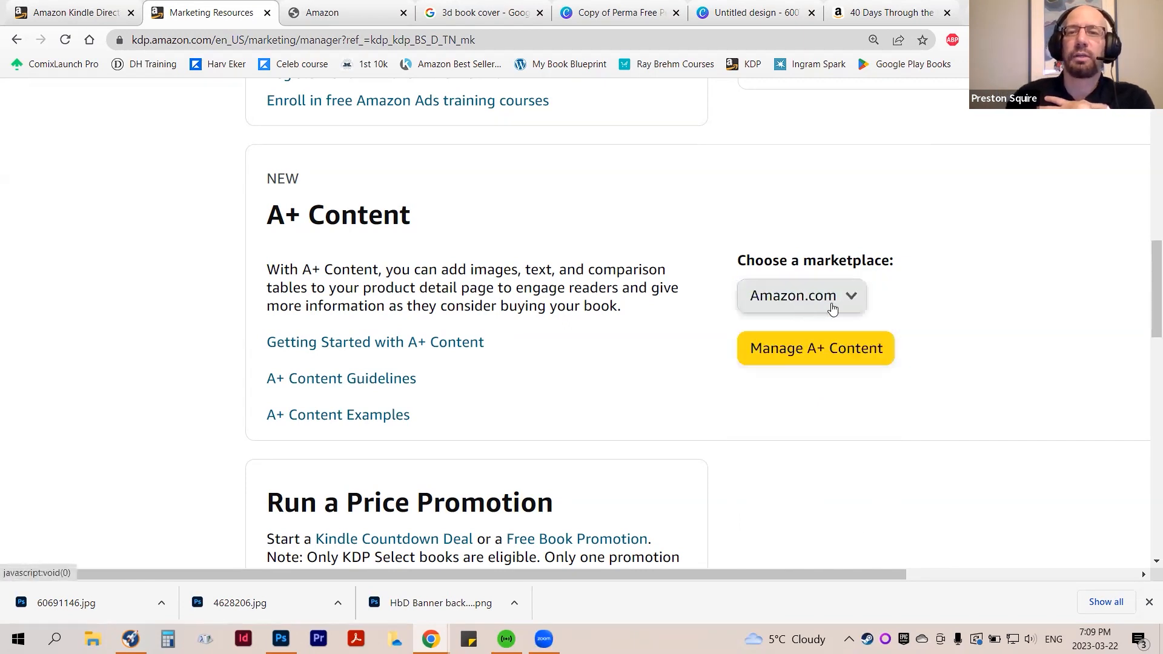
{"action": "left_click", "coordinate": [819, 350]}
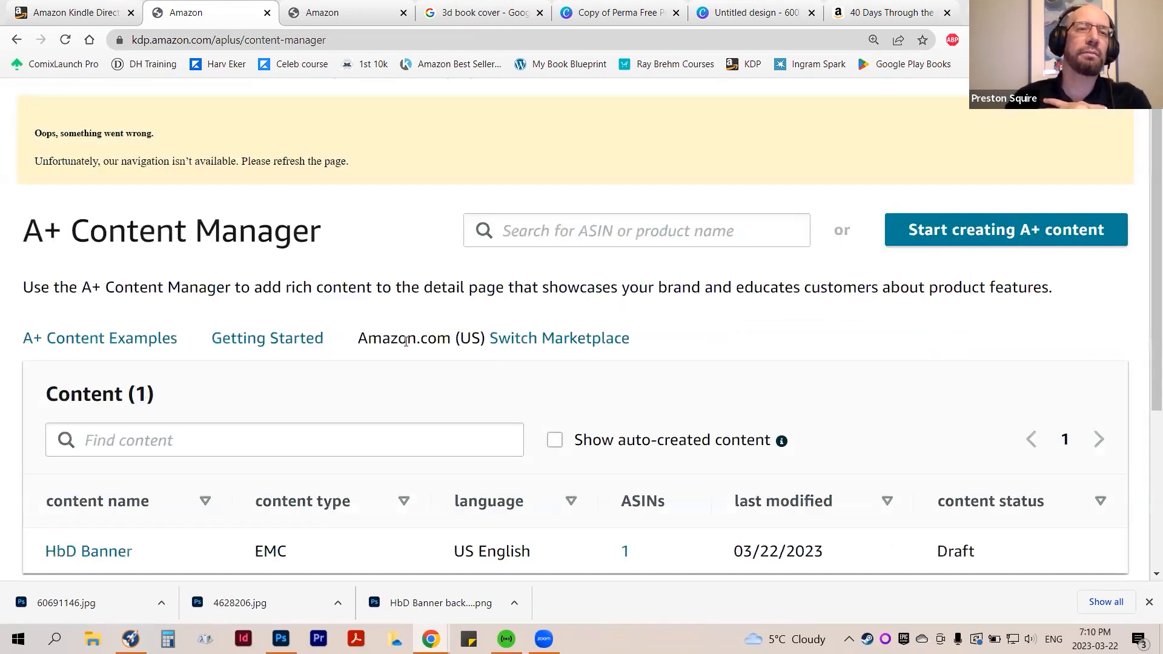
Check the existing content list in the A+ Content Manager and start creating new A+ content
{"action": "scroll", "coordinate": [222, 265], "scroll_direction": "down", "scroll_amount": 3}
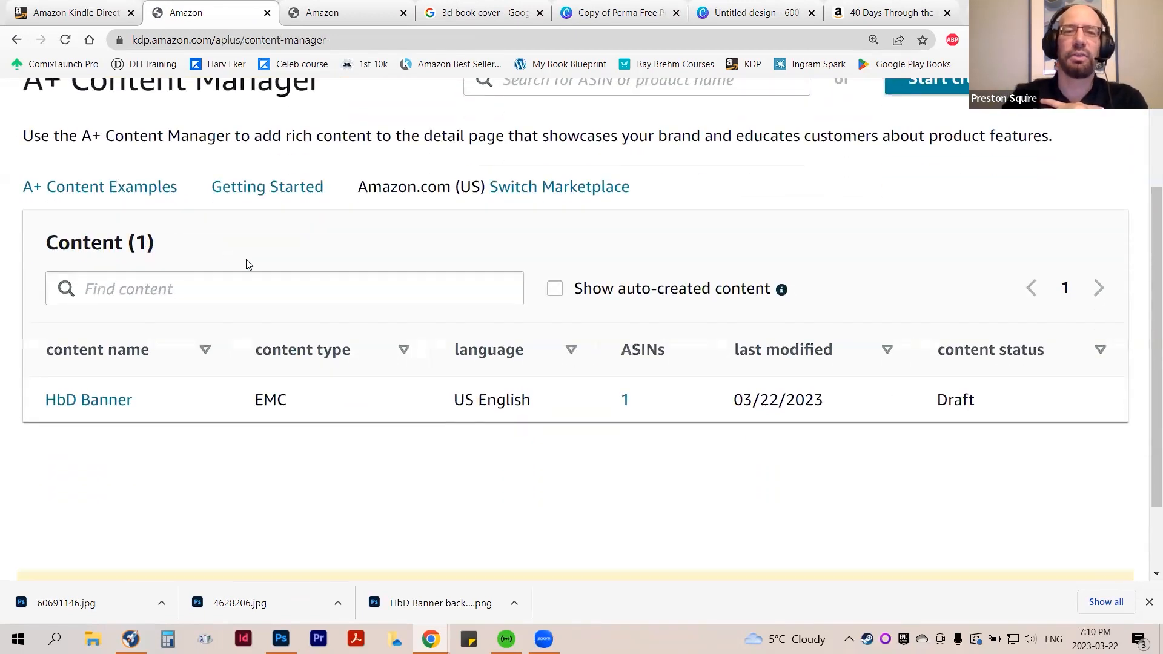
{"action": "scroll", "coordinate": [376, 298], "scroll_direction": "up", "scroll_amount": 3}
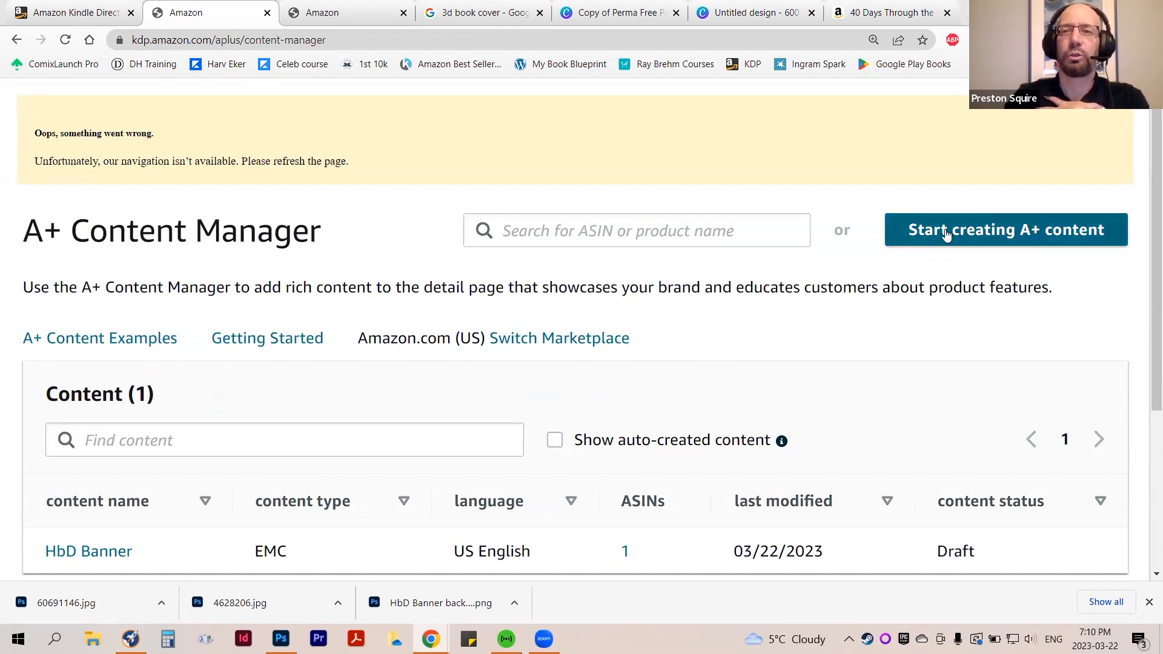
{"action": "scroll", "coordinate": [919, 273], "scroll_direction": "down", "scroll_amount": 4}
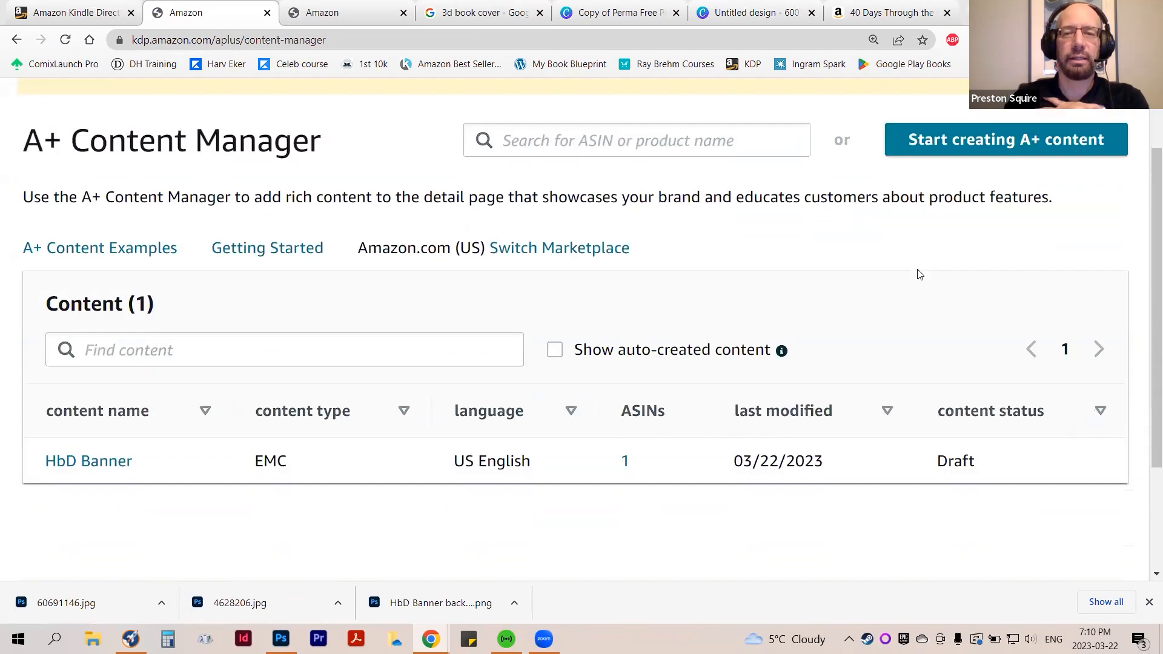
{"action": "scroll", "coordinate": [918, 272], "scroll_direction": "up", "scroll_amount": 4}
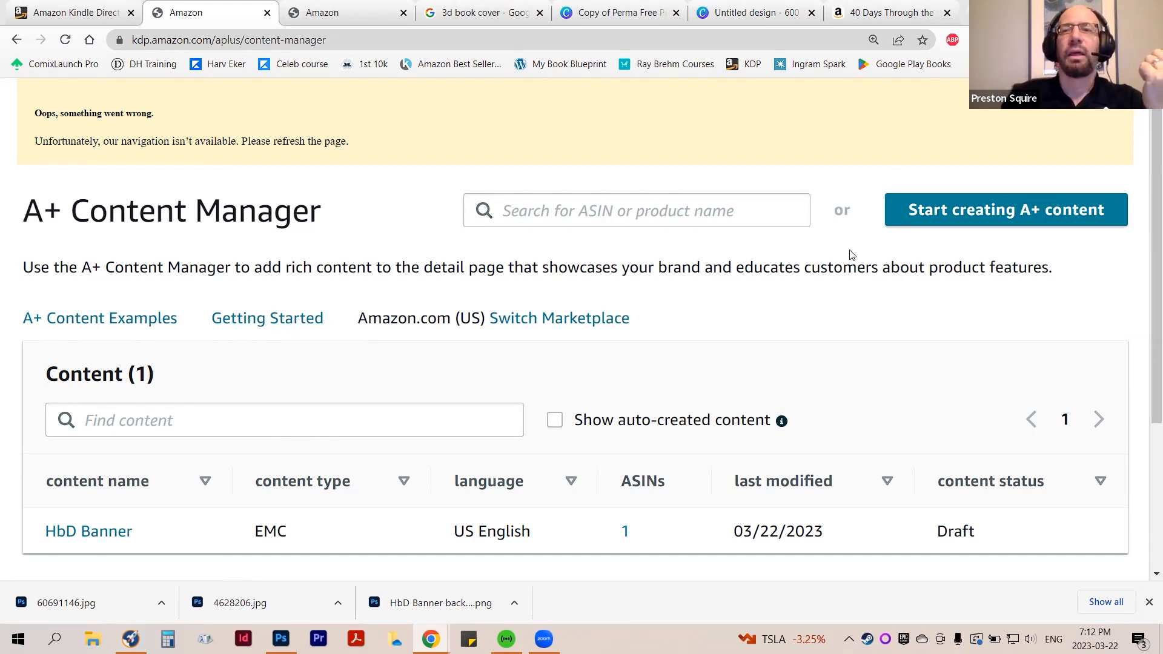
{"action": "left_click", "coordinate": [1037, 220]}
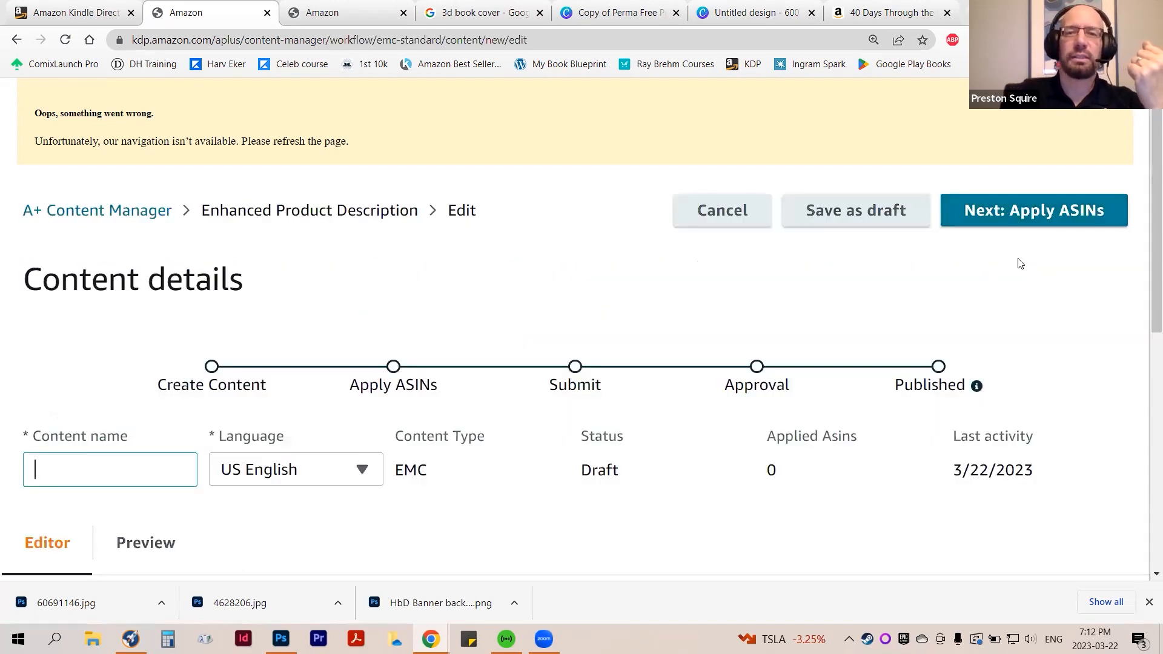
Look over the new content's details form and open the selection of modules to add
{"action": "scroll", "coordinate": [1020, 263], "scroll_direction": "down", "scroll_amount": 5}
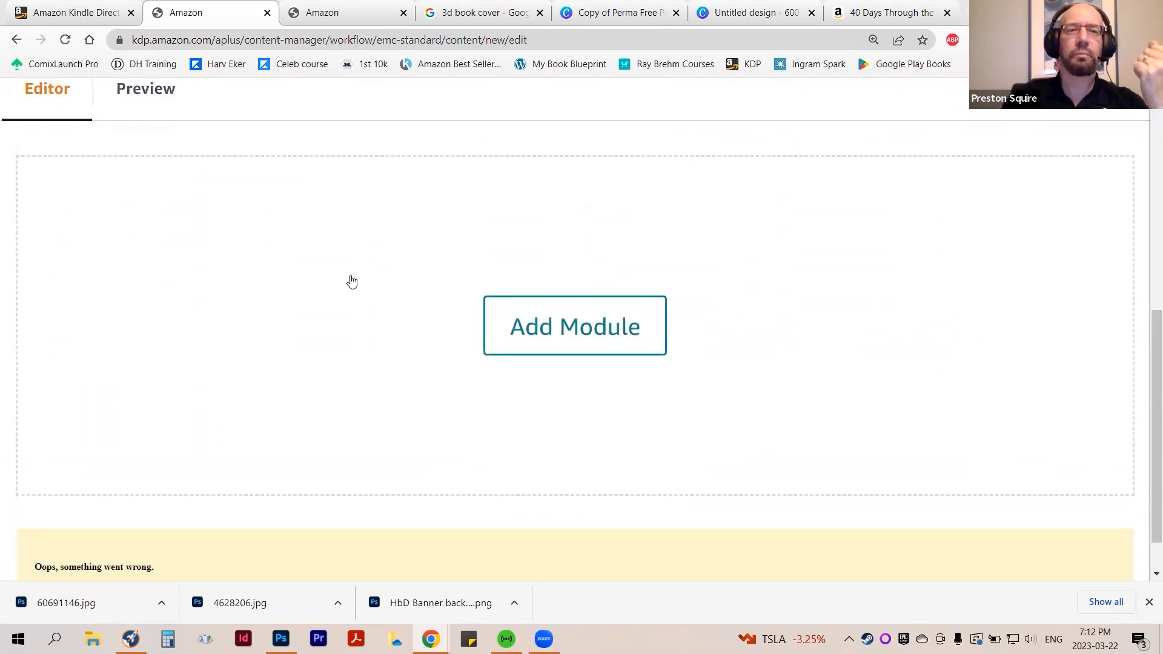
{"action": "scroll", "coordinate": [456, 289], "scroll_direction": "up", "scroll_amount": 1}
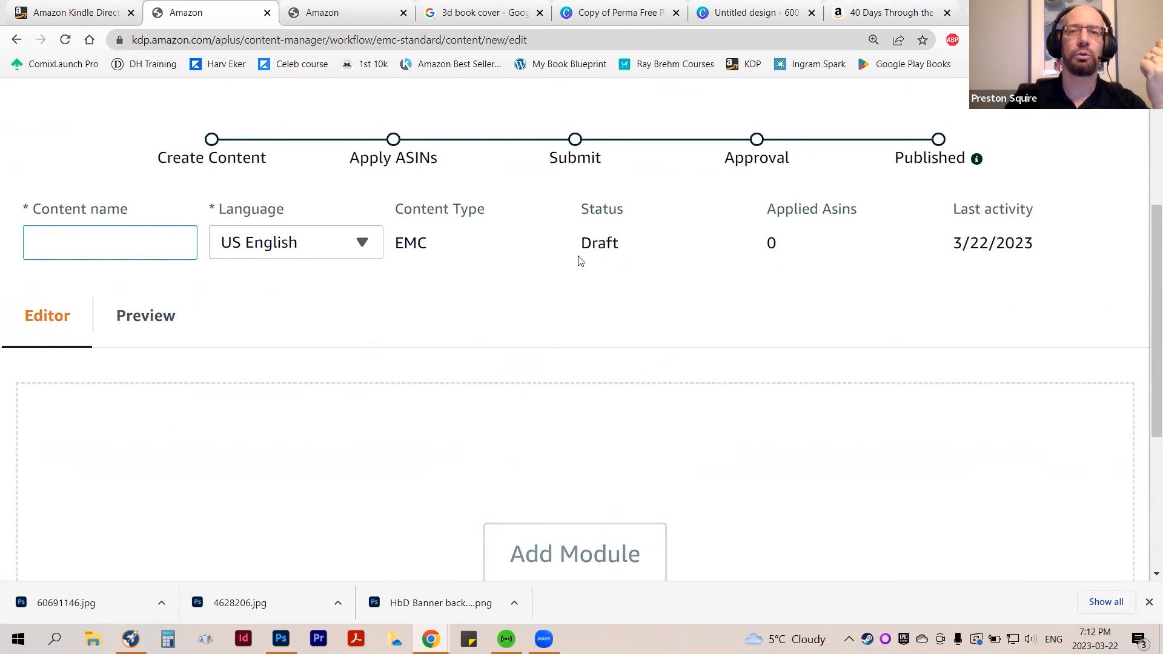
{"action": "scroll", "coordinate": [482, 273], "scroll_direction": "down", "scroll_amount": 1}
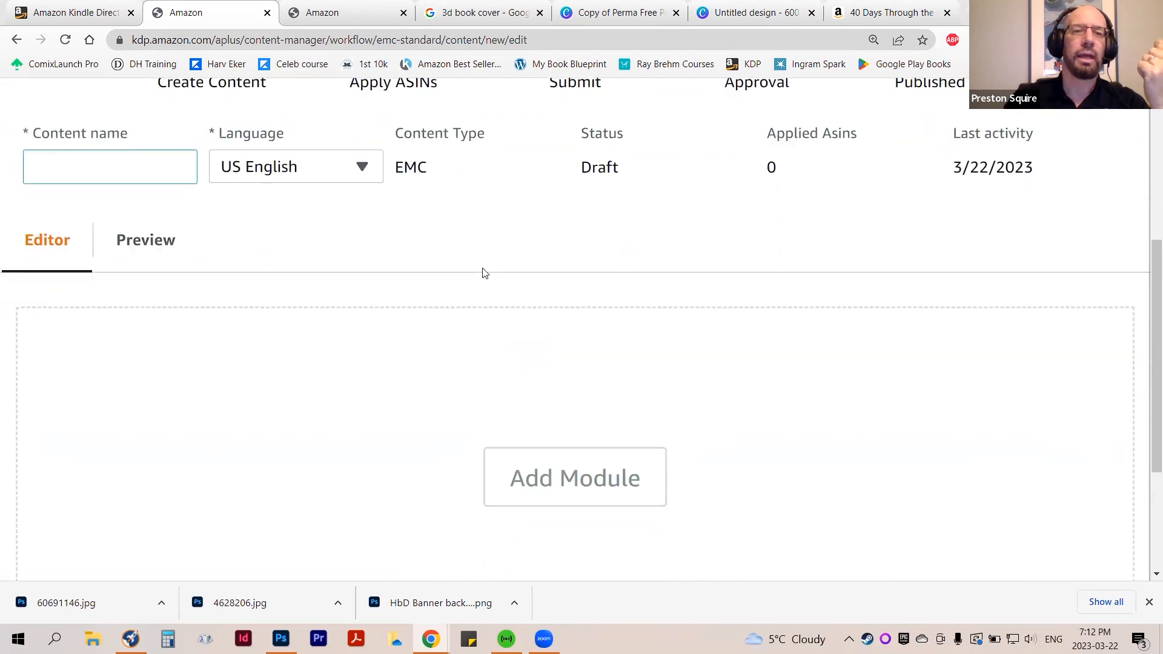
{"action": "left_click", "coordinate": [549, 486]}
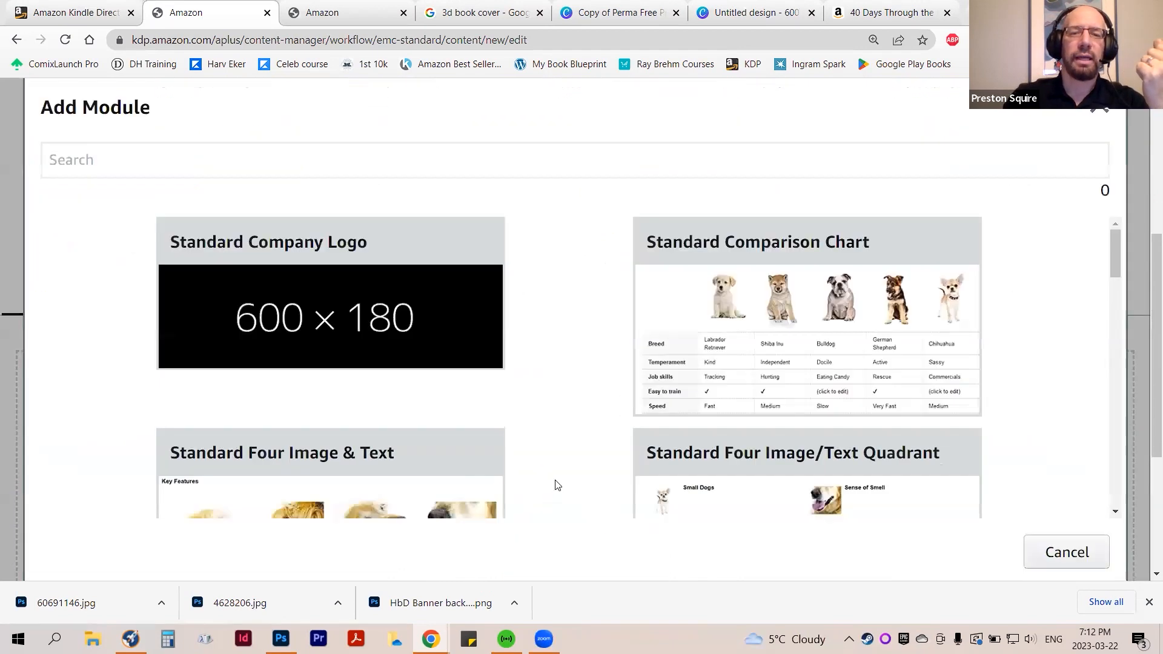
Browse all the standard module layouts available for the A+ content and return to the first ones
{"action": "scroll", "coordinate": [551, 337], "scroll_direction": "down", "scroll_amount": 10}
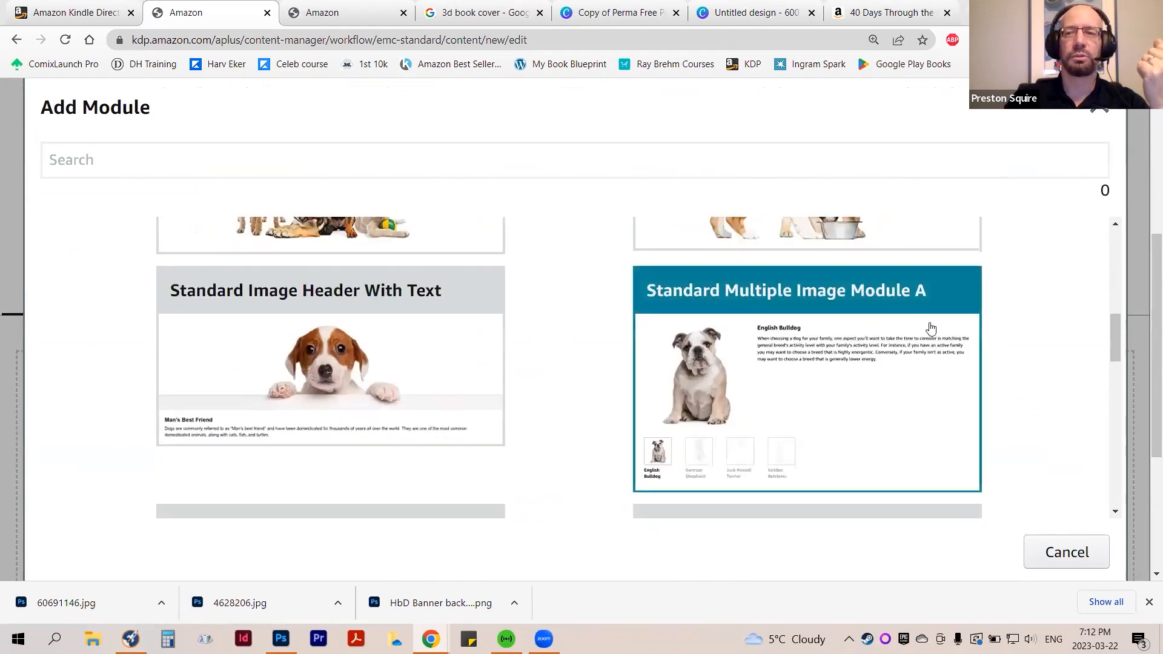
{"action": "scroll", "coordinate": [932, 339], "scroll_direction": "down", "scroll_amount": 10}
{"action": "scroll", "coordinate": [940, 373], "scroll_direction": "down", "scroll_amount": 3}
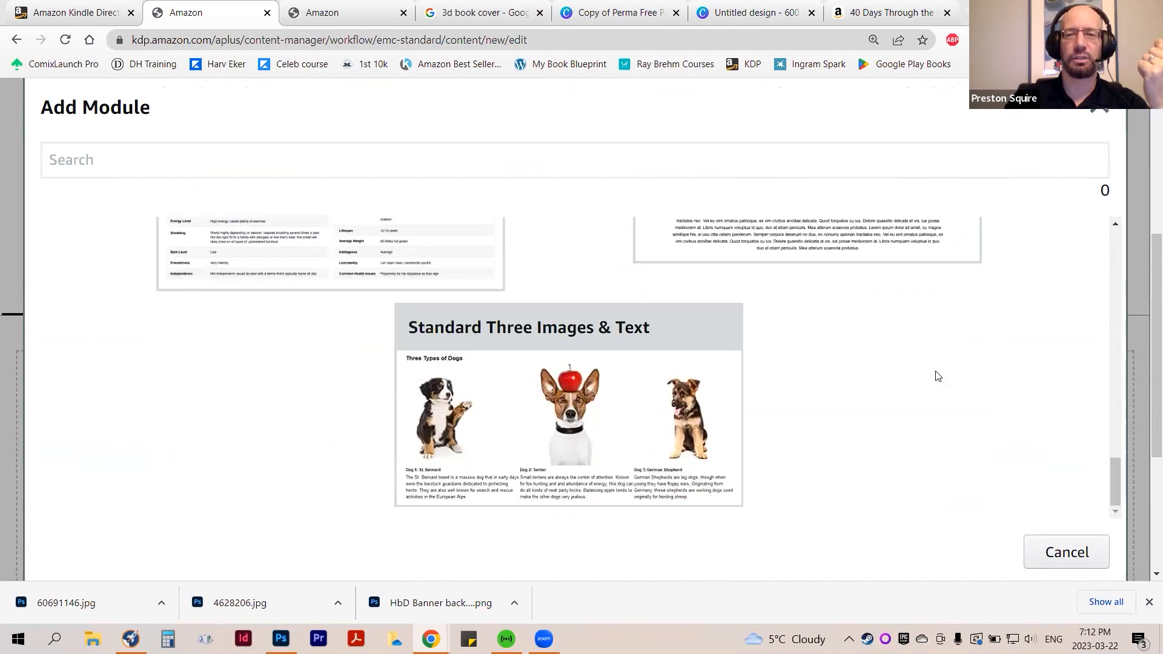
{"action": "scroll", "coordinate": [926, 380], "scroll_direction": "up", "scroll_amount": 15}
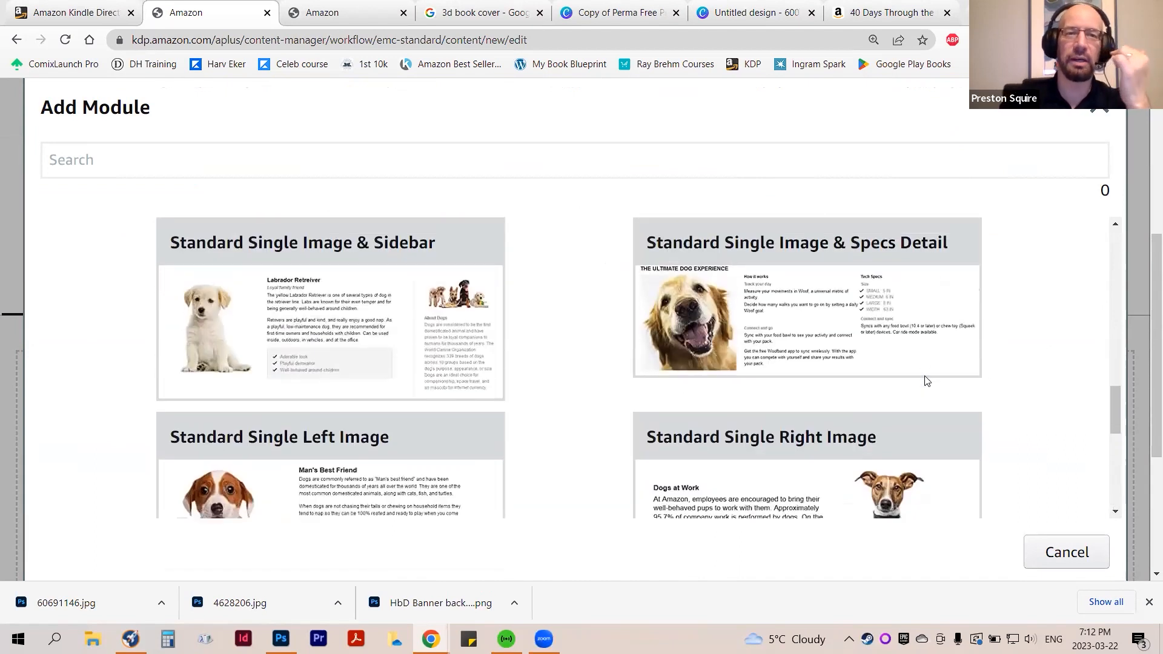
{"action": "scroll", "coordinate": [925, 379], "scroll_direction": "up", "scroll_amount": 3}
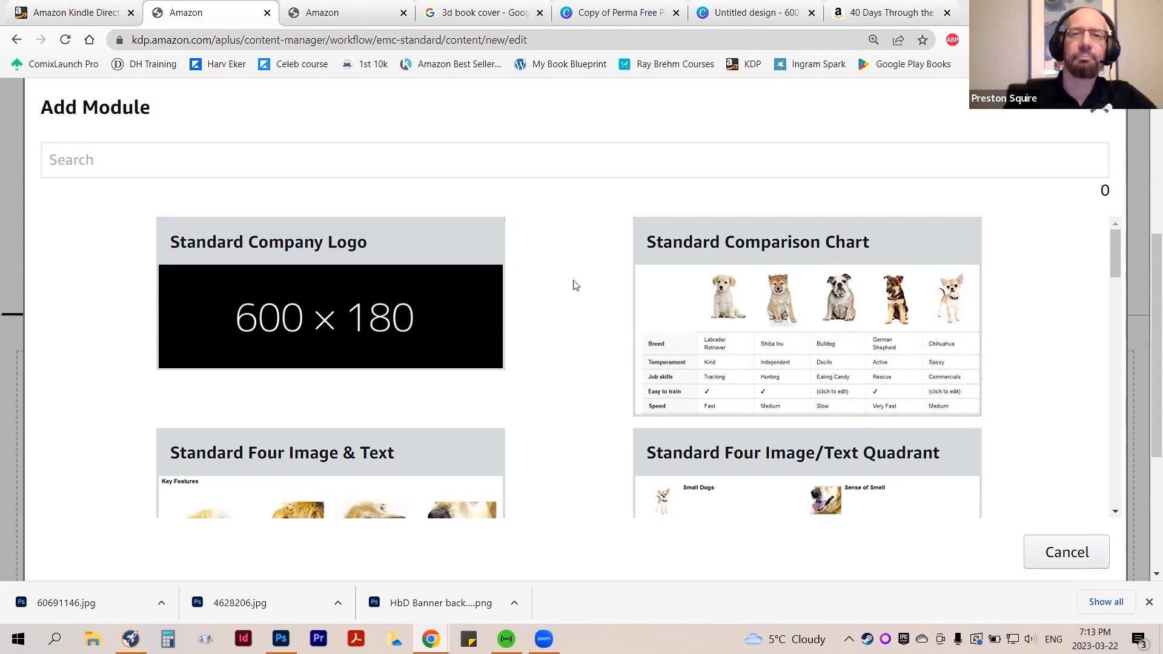
Review the standard module layouts once more, from the company logo through the three-image layout, to choose one
{"action": "scroll", "coordinate": [539, 306], "scroll_direction": "down", "scroll_amount": 1}
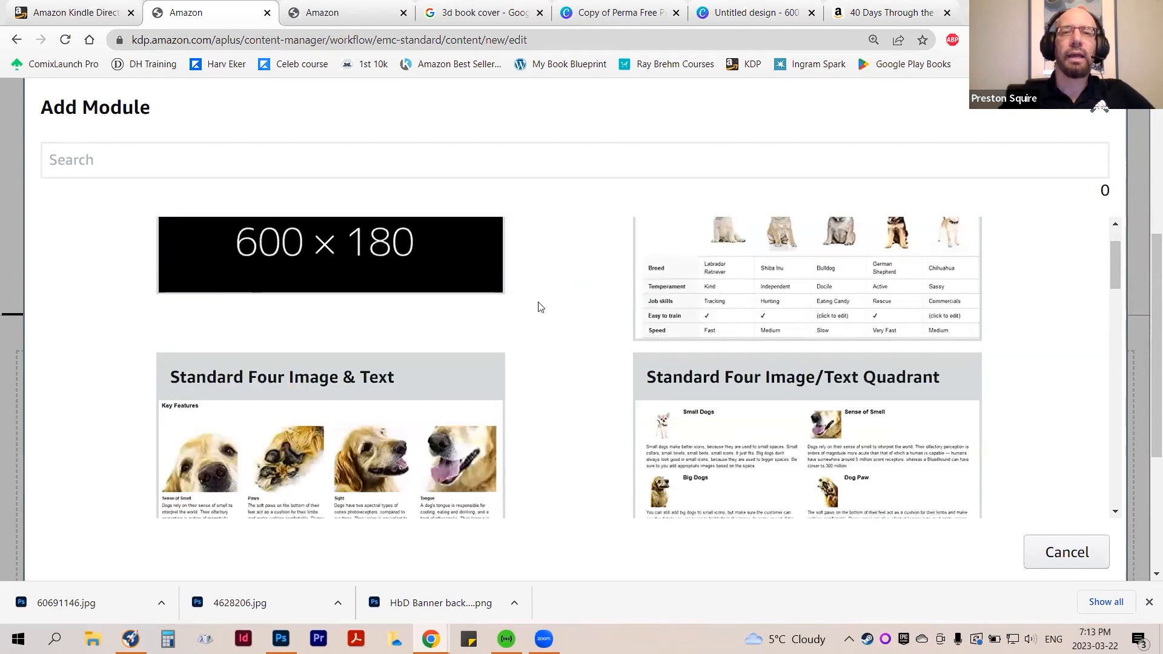
{"action": "scroll", "coordinate": [517, 357], "scroll_direction": "down", "scroll_amount": 3}
{"action": "scroll", "coordinate": [494, 342], "scroll_direction": "down", "scroll_amount": 8}
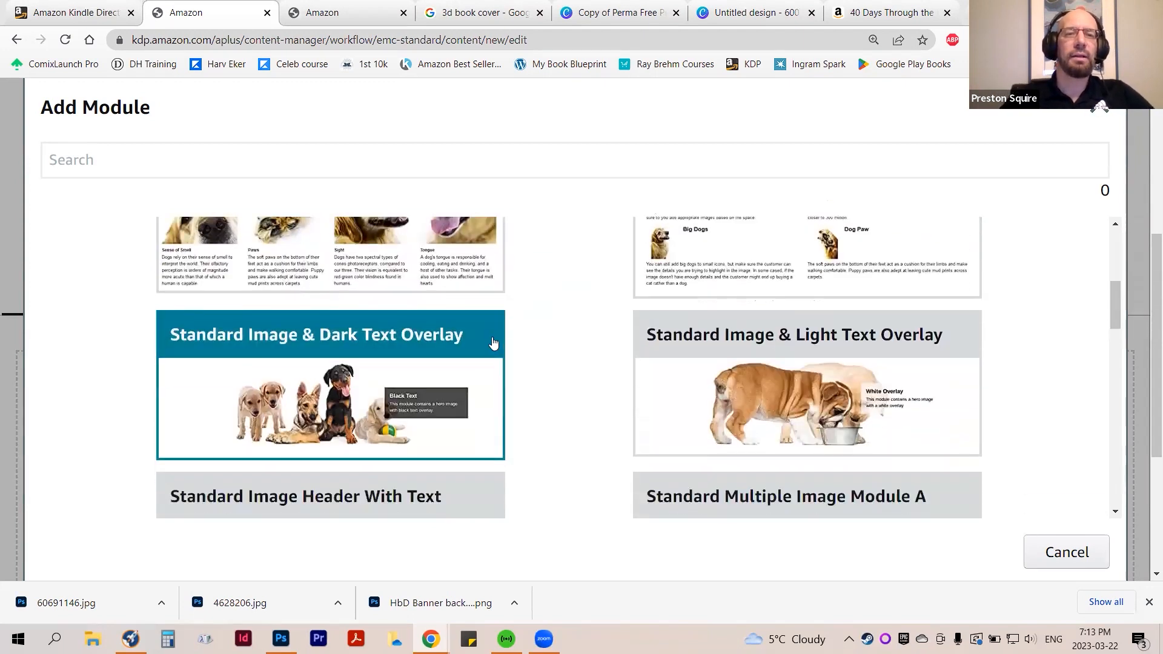
{"action": "scroll", "coordinate": [488, 355], "scroll_direction": "down", "scroll_amount": 3}
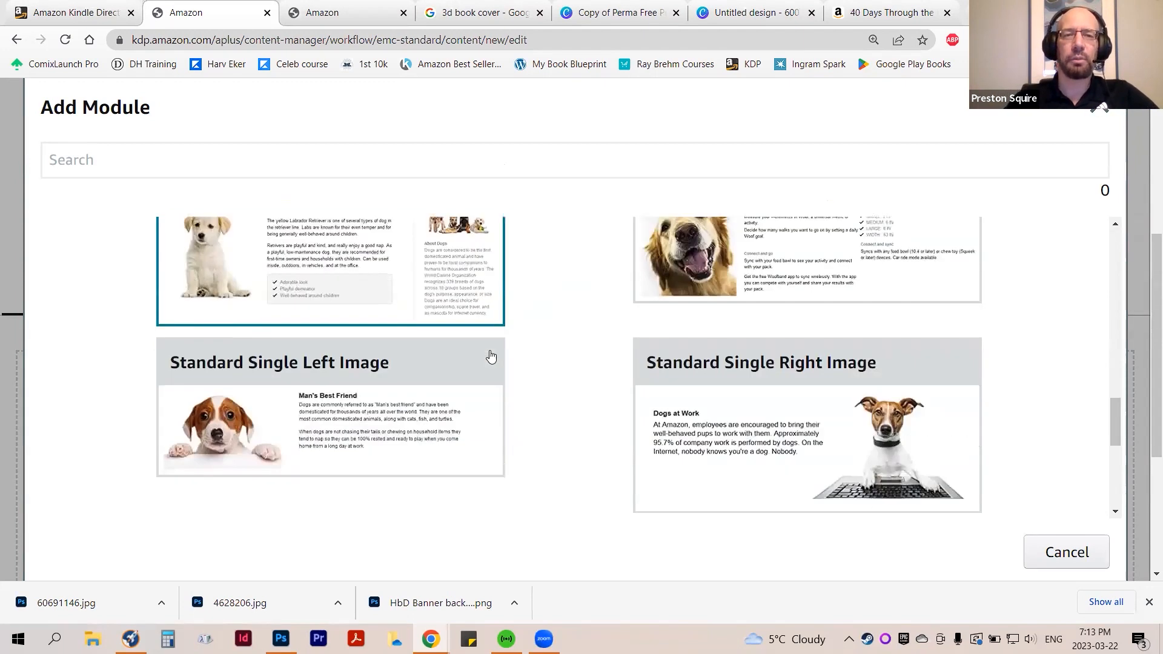
{"action": "scroll", "coordinate": [738, 424], "scroll_direction": "down", "scroll_amount": 3}
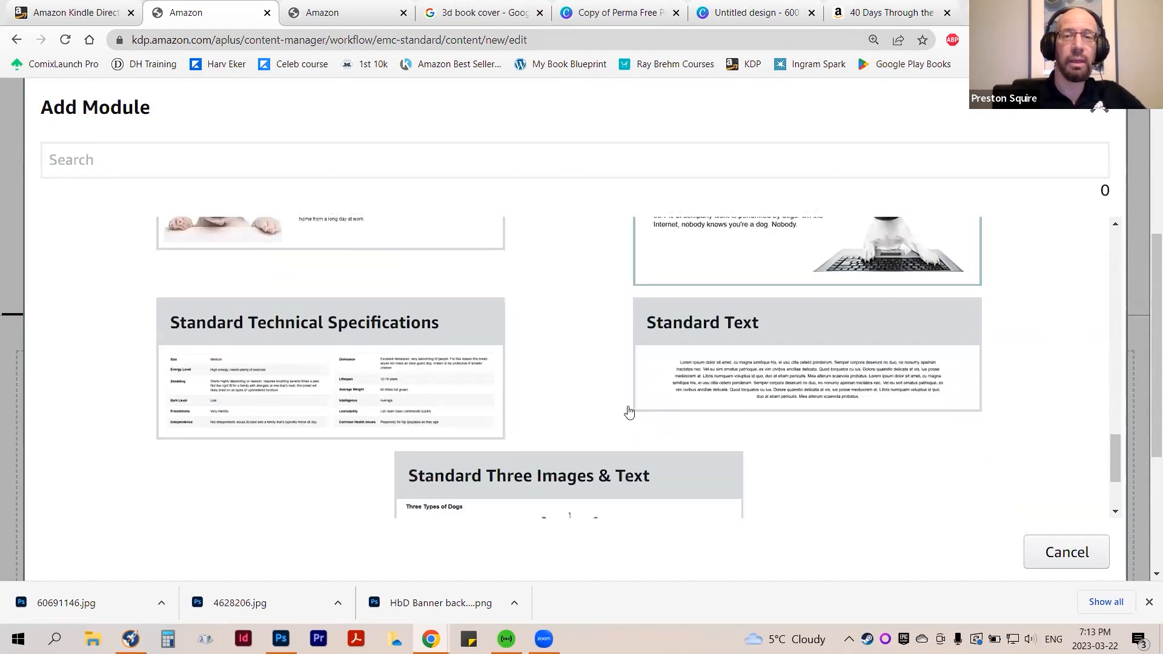
{"action": "scroll", "coordinate": [560, 394], "scroll_direction": "down", "scroll_amount": 1}
{"action": "scroll", "coordinate": [666, 397], "scroll_direction": "up", "scroll_amount": 3}
{"action": "scroll", "coordinate": [675, 396], "scroll_direction": "up", "scroll_amount": 10}
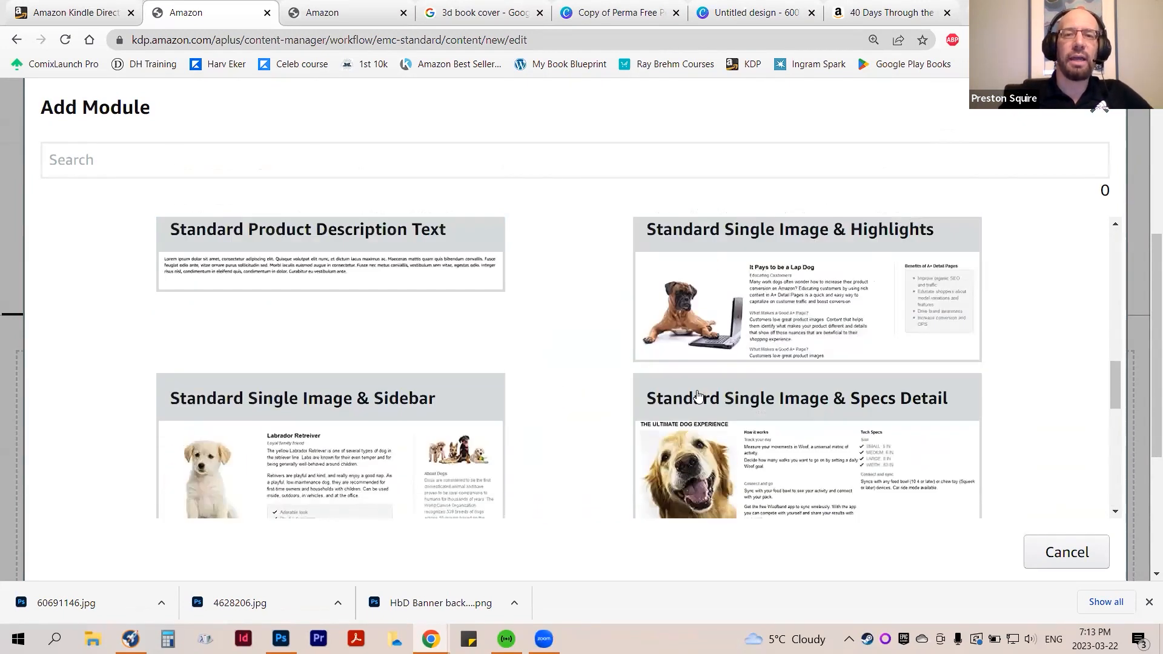
{"action": "scroll", "coordinate": [700, 395], "scroll_direction": "up", "scroll_amount": 3}
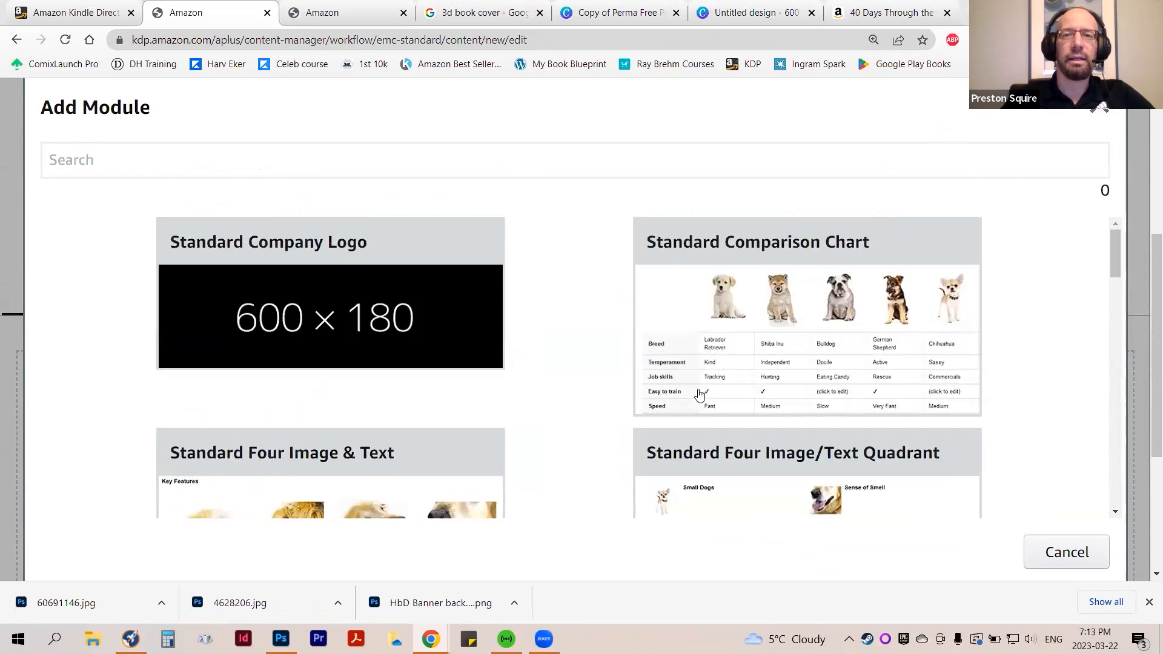
Add the Standard Single Image & Highlights module to the new A+ content
{"action": "scroll", "coordinate": [699, 394], "scroll_direction": "down", "scroll_amount": 3}
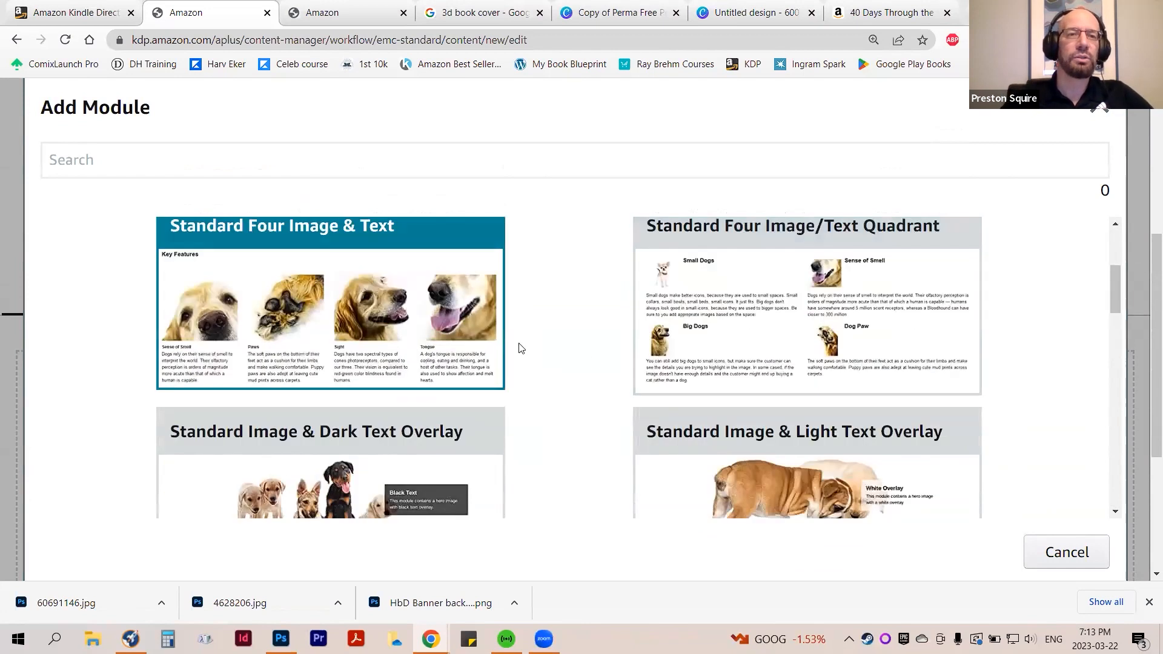
{"action": "scroll", "coordinate": [602, 371], "scroll_direction": "down", "scroll_amount": 2}
{"action": "scroll", "coordinate": [604, 372], "scroll_direction": "up", "scroll_amount": 4}
{"action": "scroll", "coordinate": [602, 371], "scroll_direction": "up", "scroll_amount": 1}
{"action": "scroll", "coordinate": [590, 379], "scroll_direction": "down", "scroll_amount": 5}
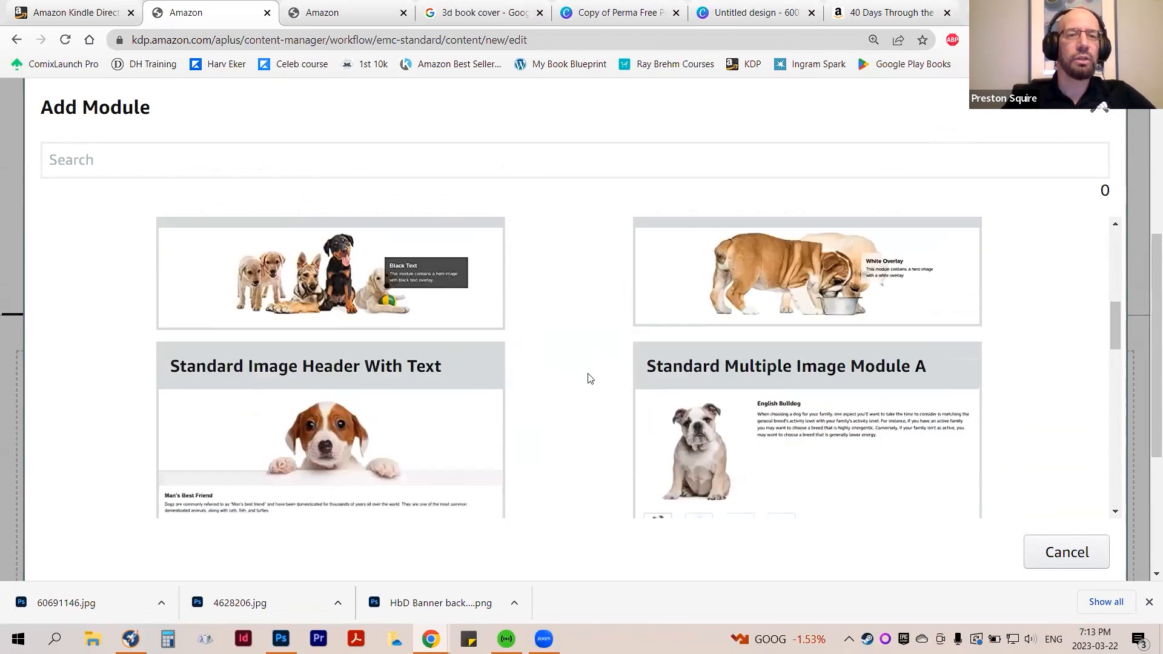
{"action": "scroll", "coordinate": [553, 379], "scroll_direction": "down", "scroll_amount": 4}
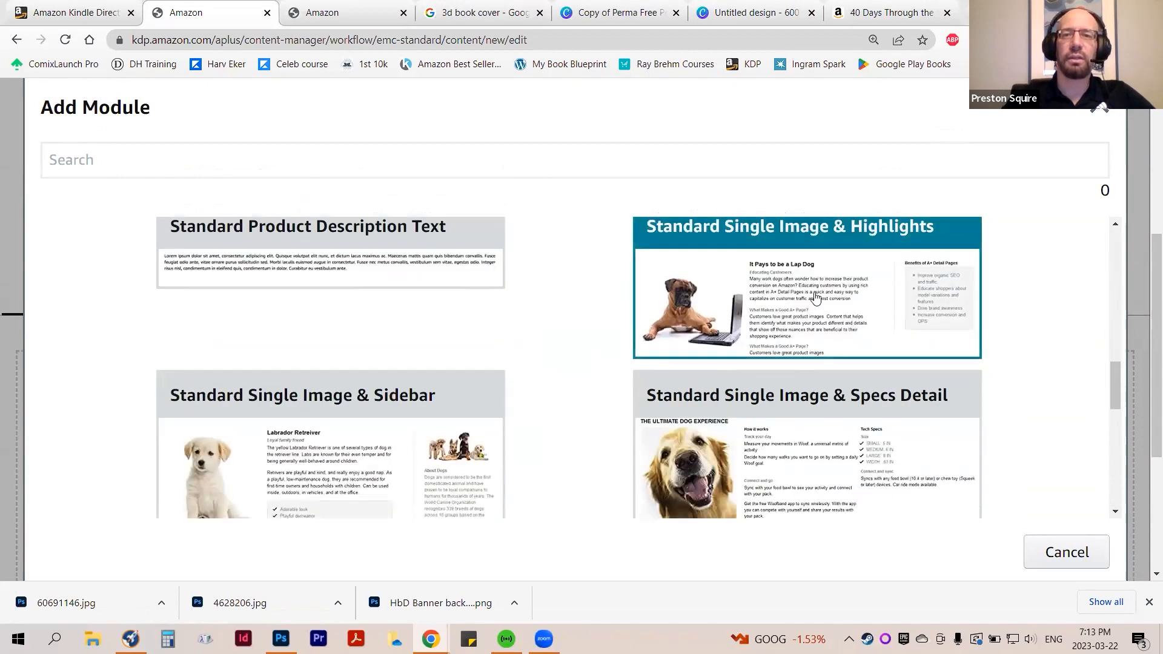
{"action": "left_click", "coordinate": [815, 297]}
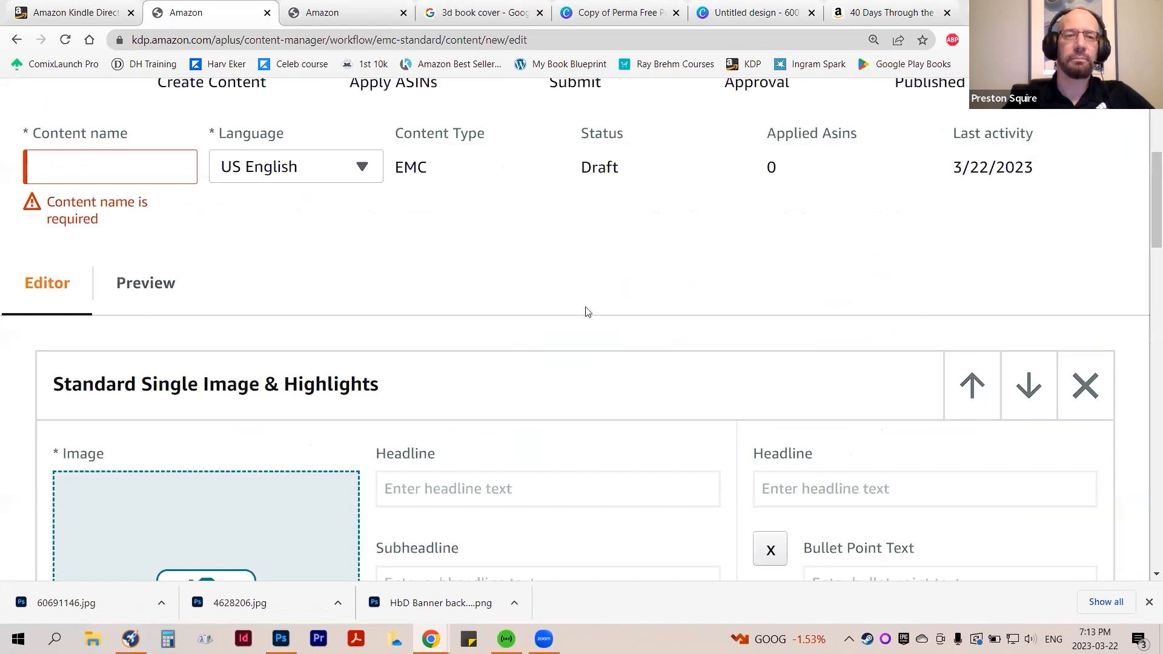
Try to use the author photo 4628206 from the Downloads folder as the module's image
{"action": "scroll", "coordinate": [586, 312], "scroll_direction": "down", "scroll_amount": 1}
{"action": "scroll", "coordinate": [586, 311], "scroll_direction": "down", "scroll_amount": 4}
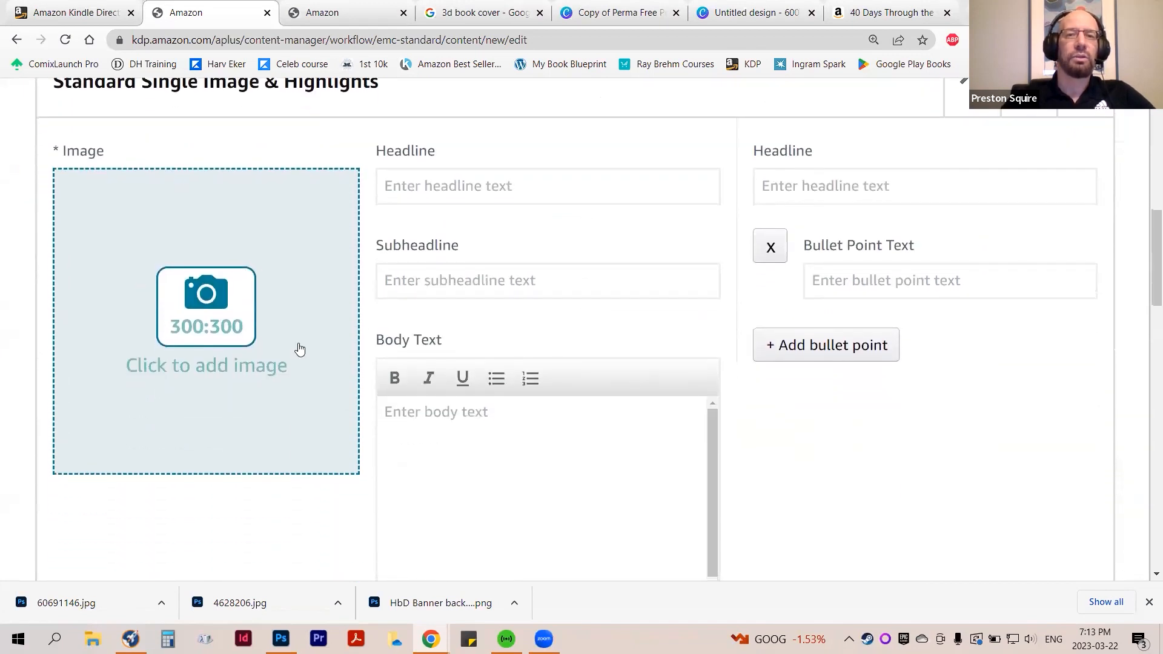
{"action": "left_click", "coordinate": [206, 303]}
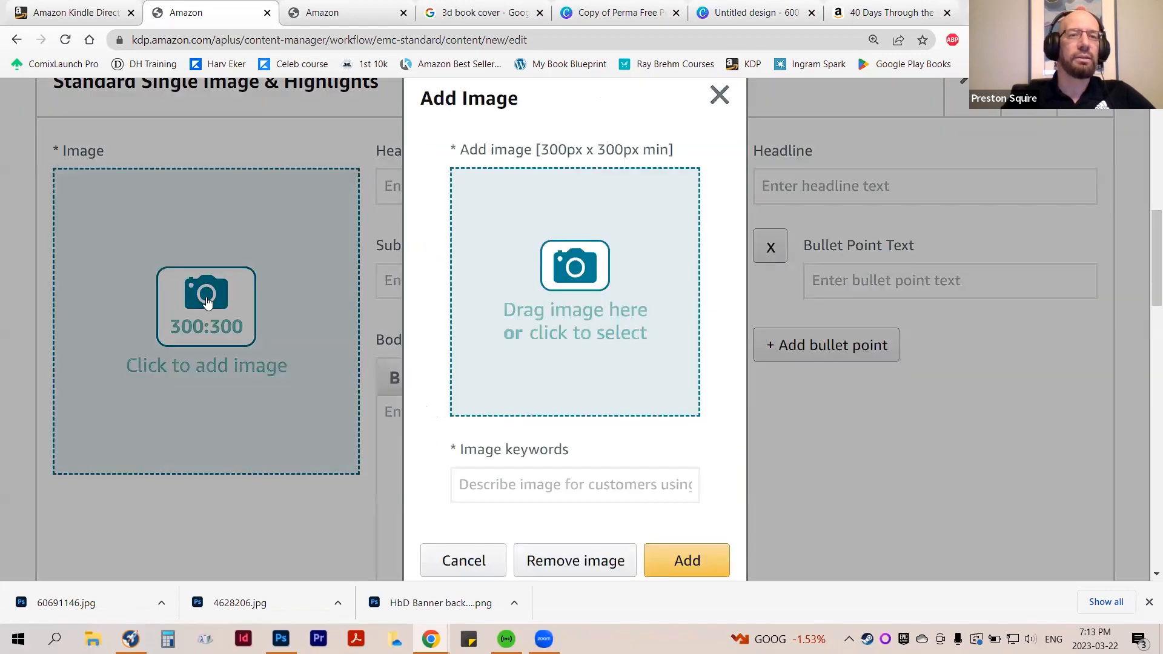
{"action": "left_click", "coordinate": [586, 285]}
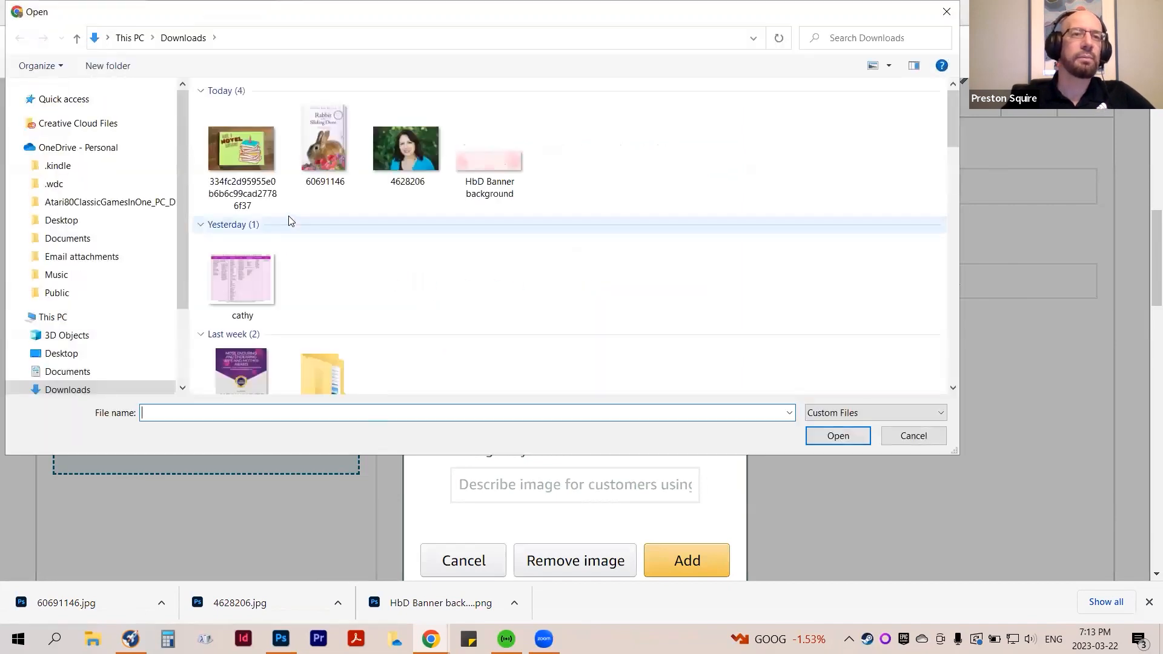
{"action": "left_click", "coordinate": [391, 148]}
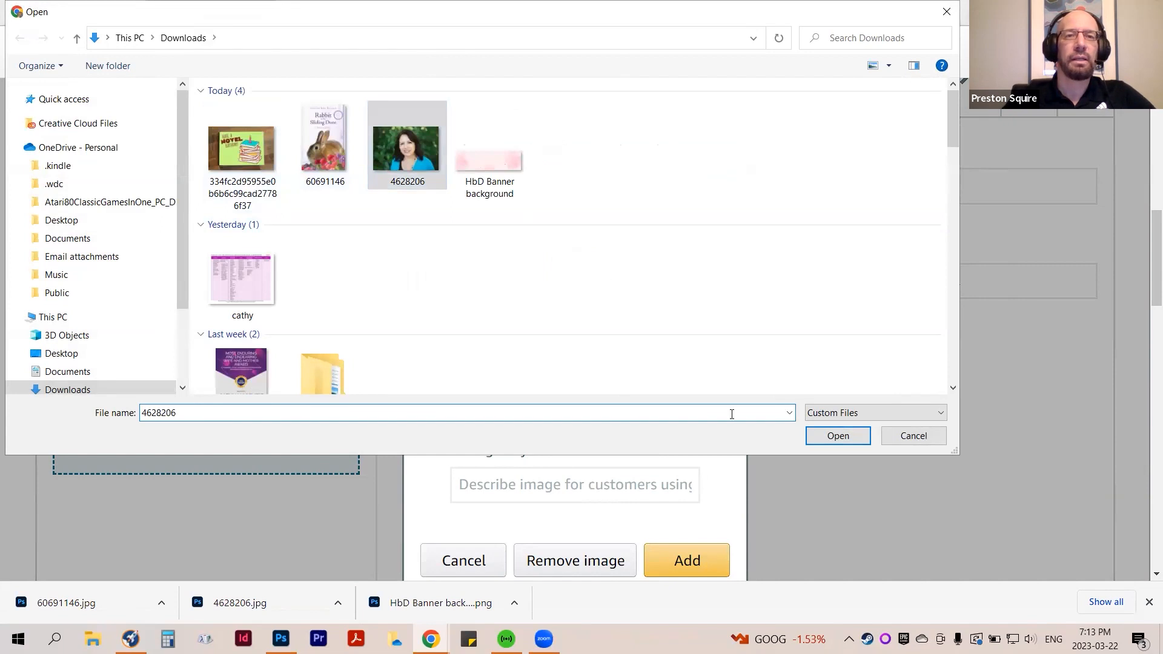
{"action": "left_click", "coordinate": [838, 436]}
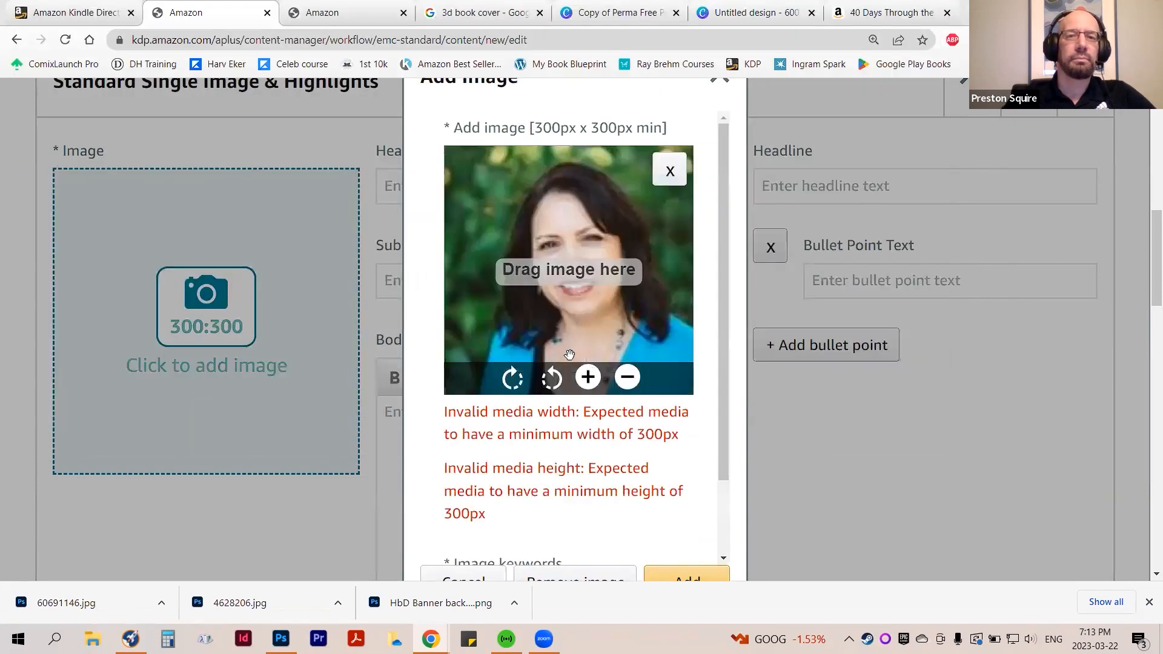
Reposition the author photo in its frame and try adding it, with "Author picture" as the image keywords
{"action": "left_click_drag", "start_coordinate": [573, 309], "coordinate": [551, 319]}
{"action": "scroll", "coordinate": [693, 505], "scroll_direction": "down", "scroll_amount": 1}
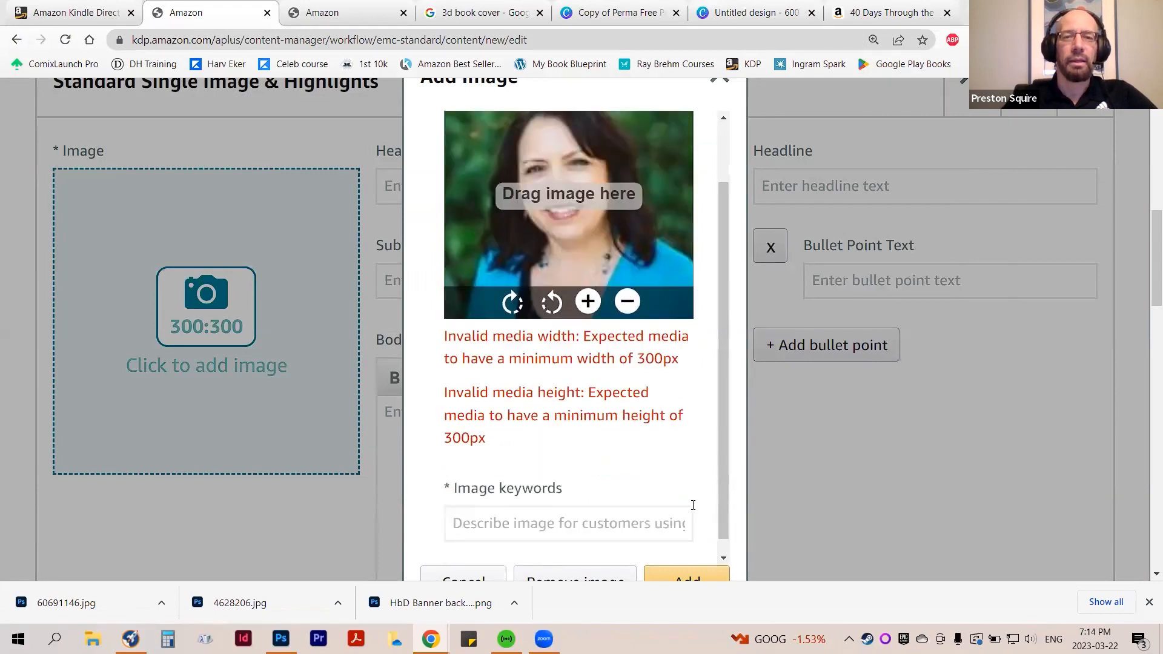
{"action": "left_click", "coordinate": [696, 569]}
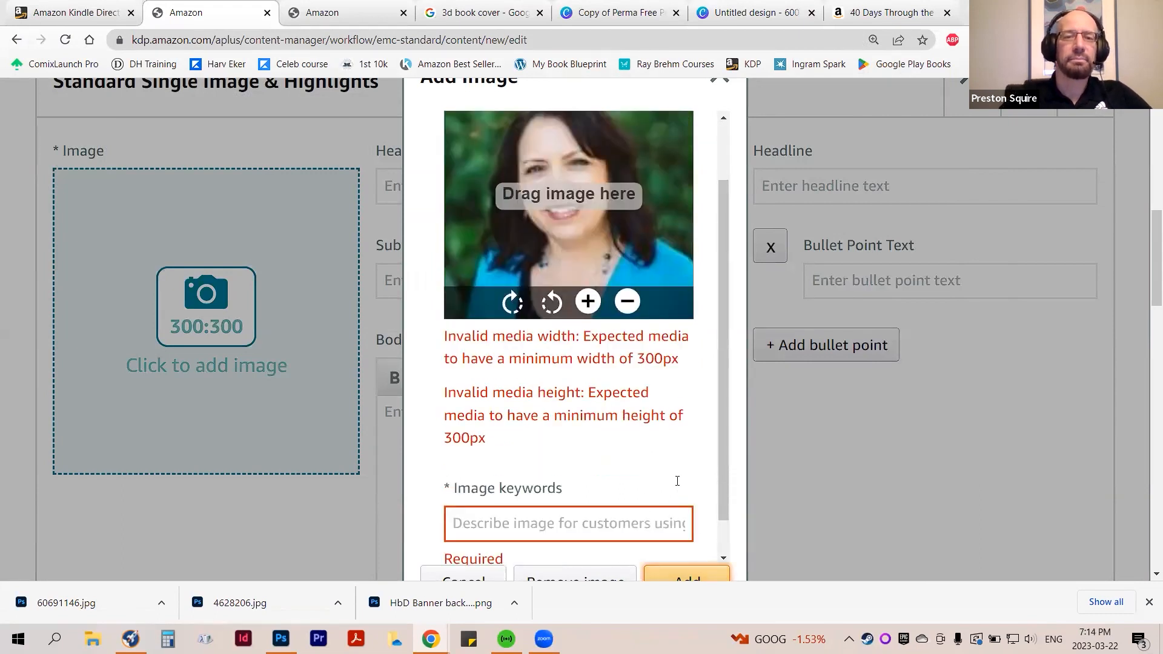
{"action": "left_click", "coordinate": [597, 526]}
{"action": "scroll", "coordinate": [568, 435], "scroll_direction": "down", "scroll_amount": 2}
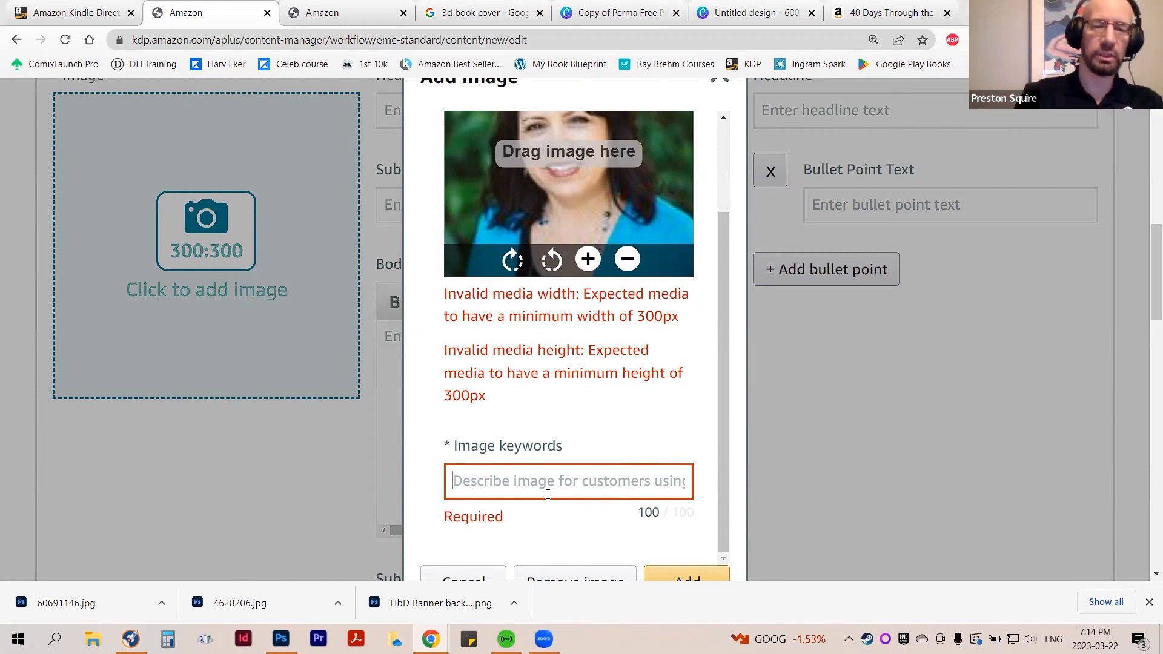
{"action": "scroll", "coordinate": [547, 495], "scroll_direction": "up", "scroll_amount": 2}
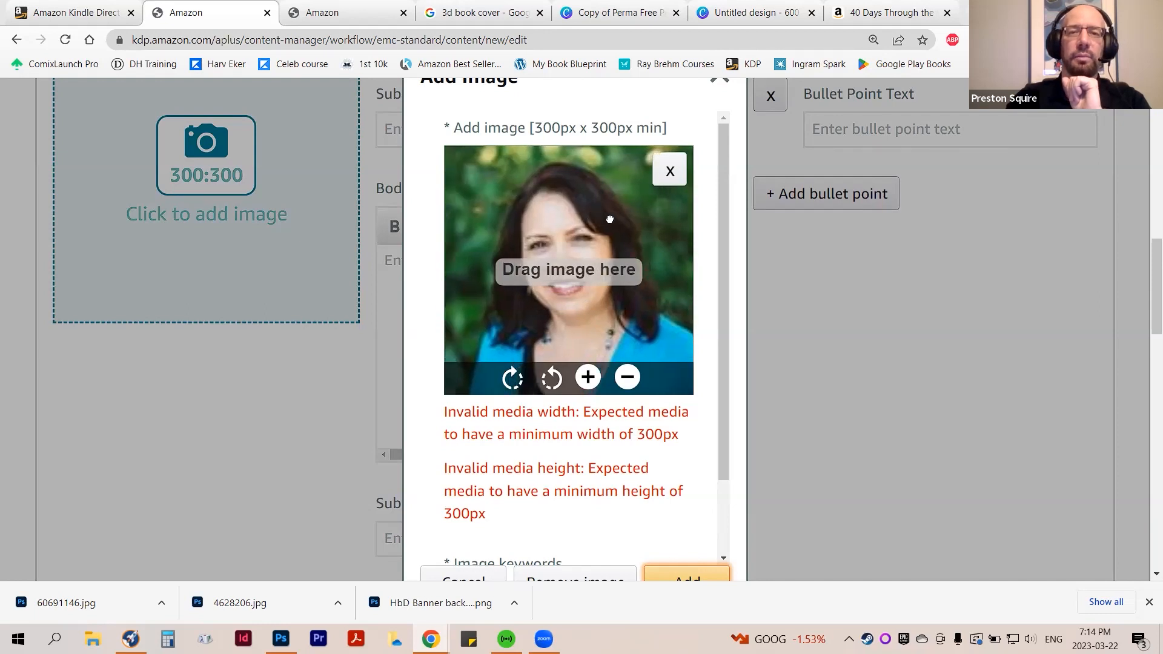
Remove the author photo and load the book cover image 60691146 from the Downloads folder in its place
{"action": "left_click", "coordinate": [670, 170]}
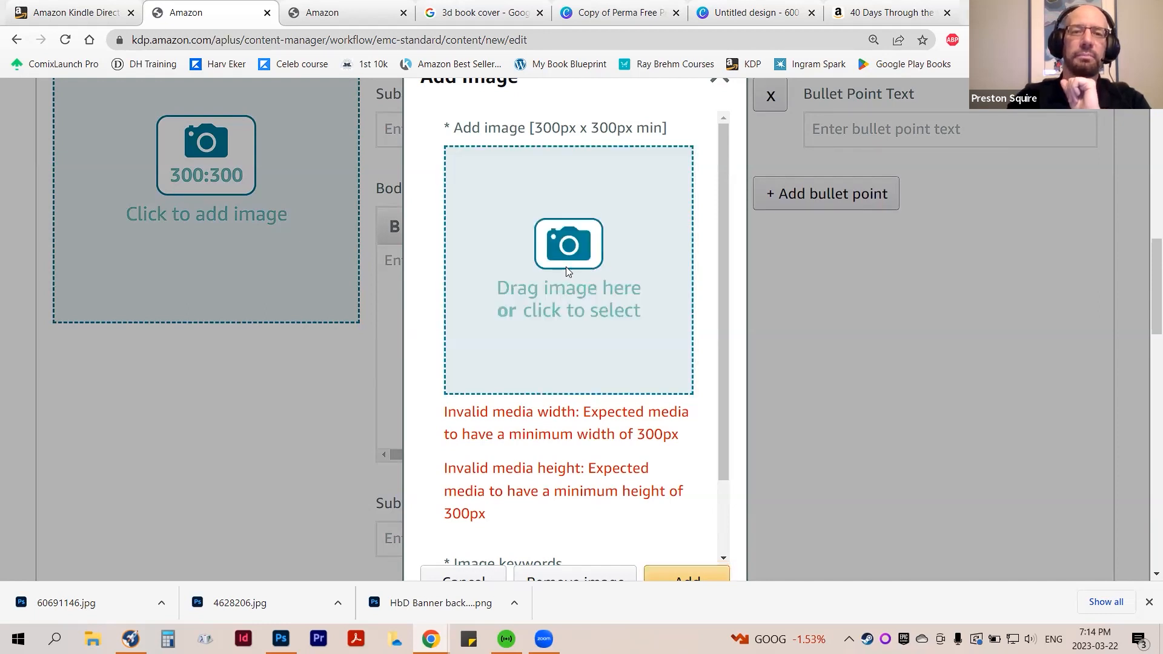
{"action": "left_click", "coordinate": [567, 269]}
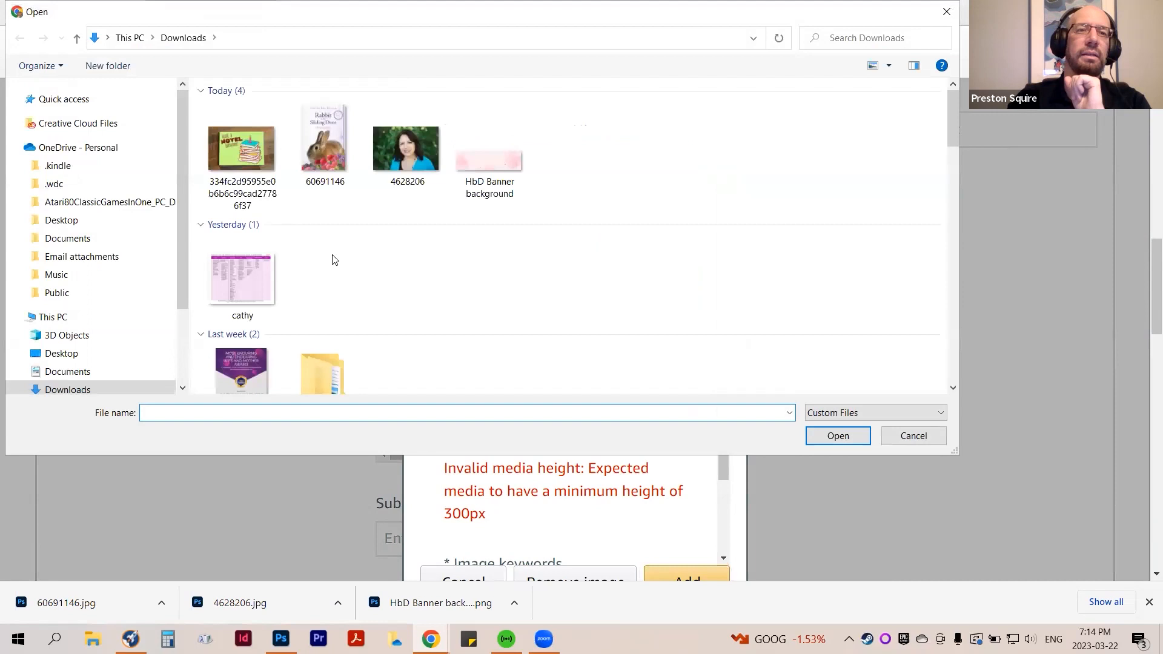
{"action": "left_click", "coordinate": [309, 194]}
{"action": "key", "text": "Return"}
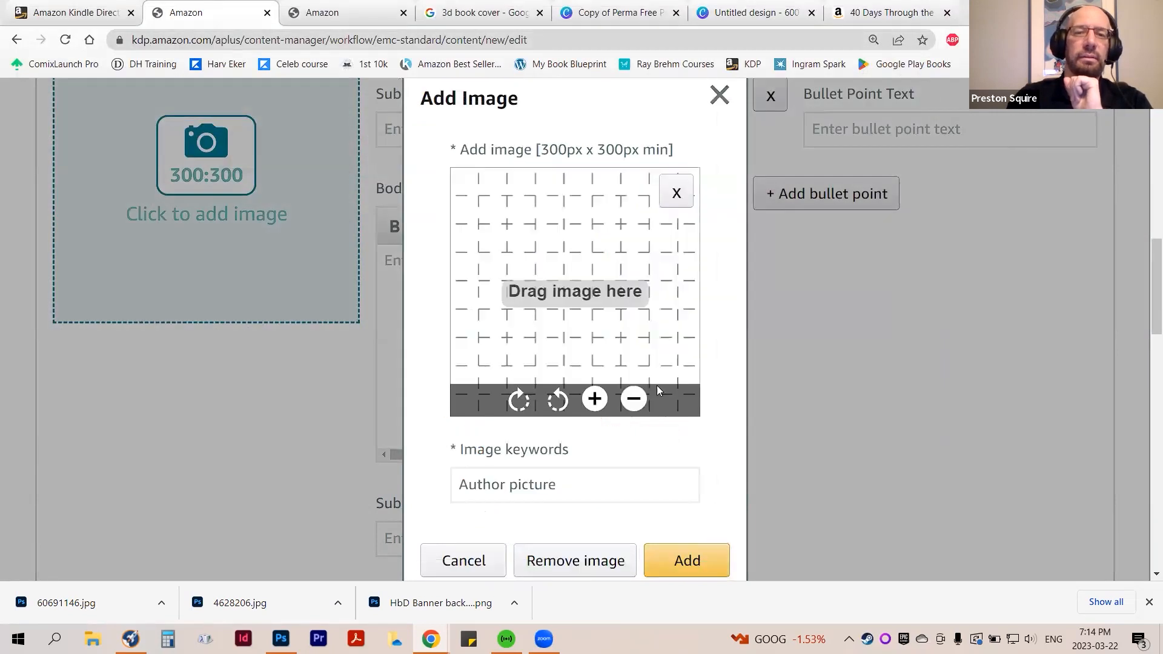
Replace the image keywords with "Book cover image" and add the cover to the module
{"action": "left_click_drag", "start_coordinate": [566, 483], "coordinate": [430, 479]}
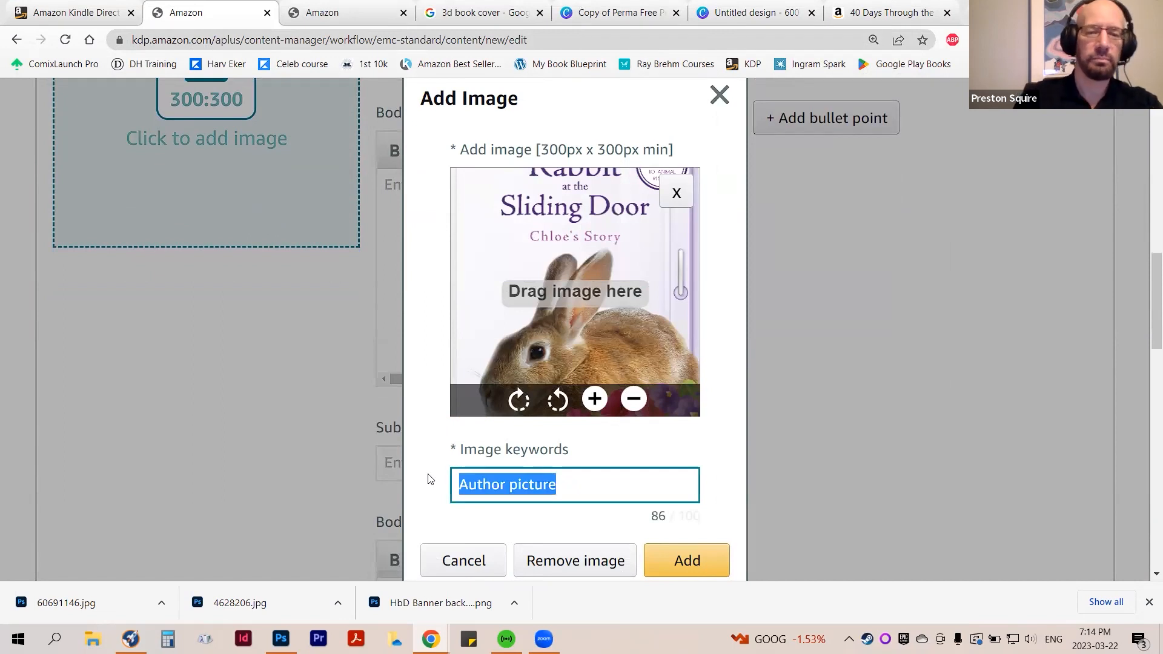
{"action": "type", "text": "Book "}
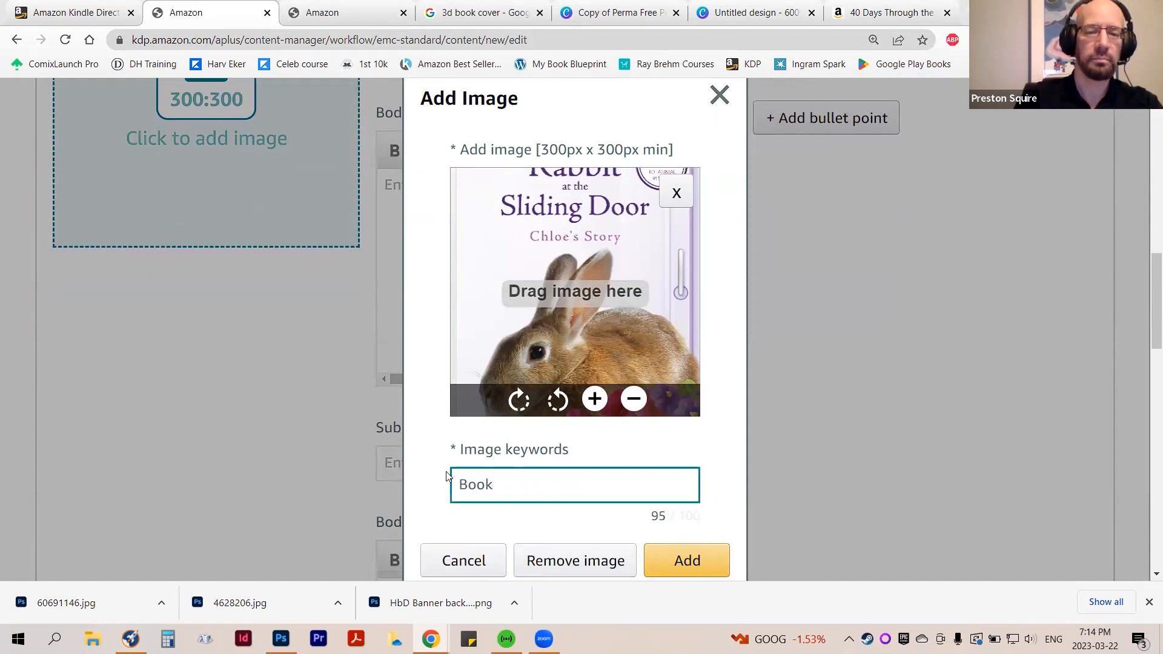
{"action": "type", "text": "cover "}
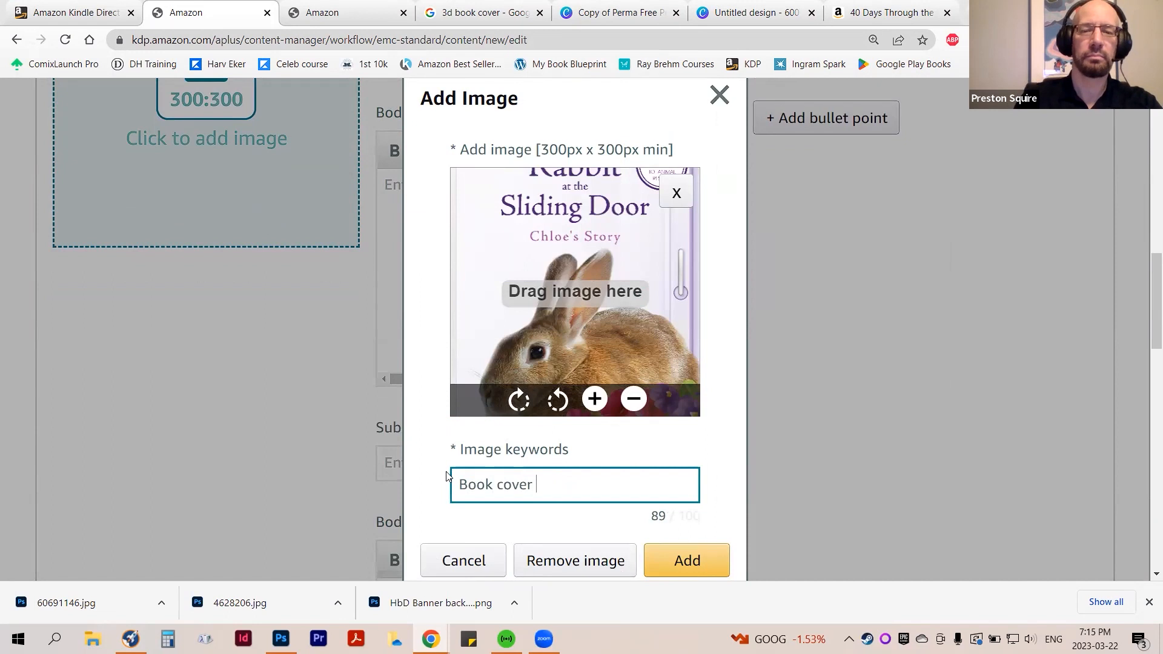
{"action": "type", "text": "image"}
{"action": "left_click", "coordinate": [672, 551]}
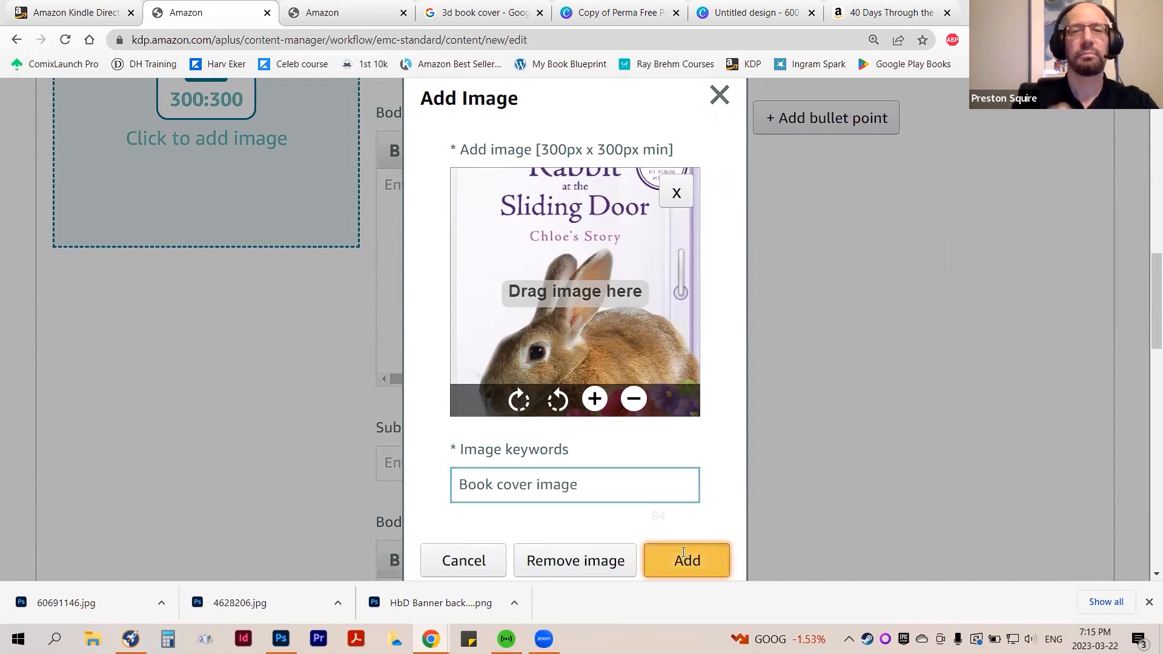
Enter "Loving tribute to our furry friend" as the headline beside the book cover
{"action": "scroll", "coordinate": [305, 299], "scroll_direction": "up", "scroll_amount": 5}
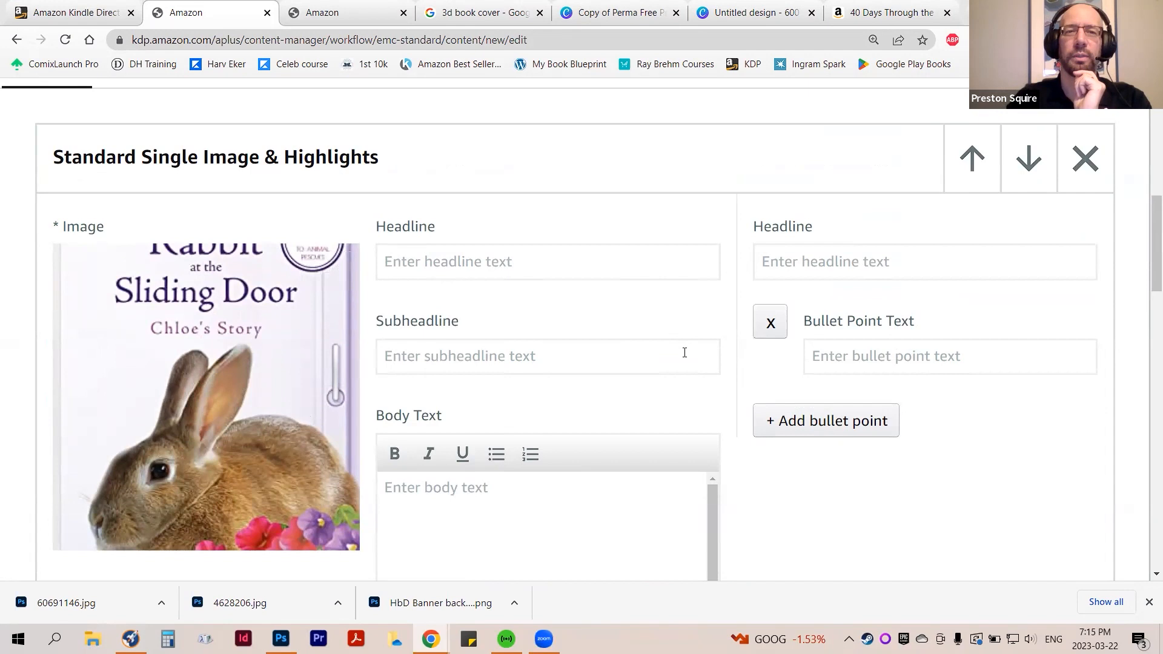
{"action": "left_click", "coordinate": [508, 268]}
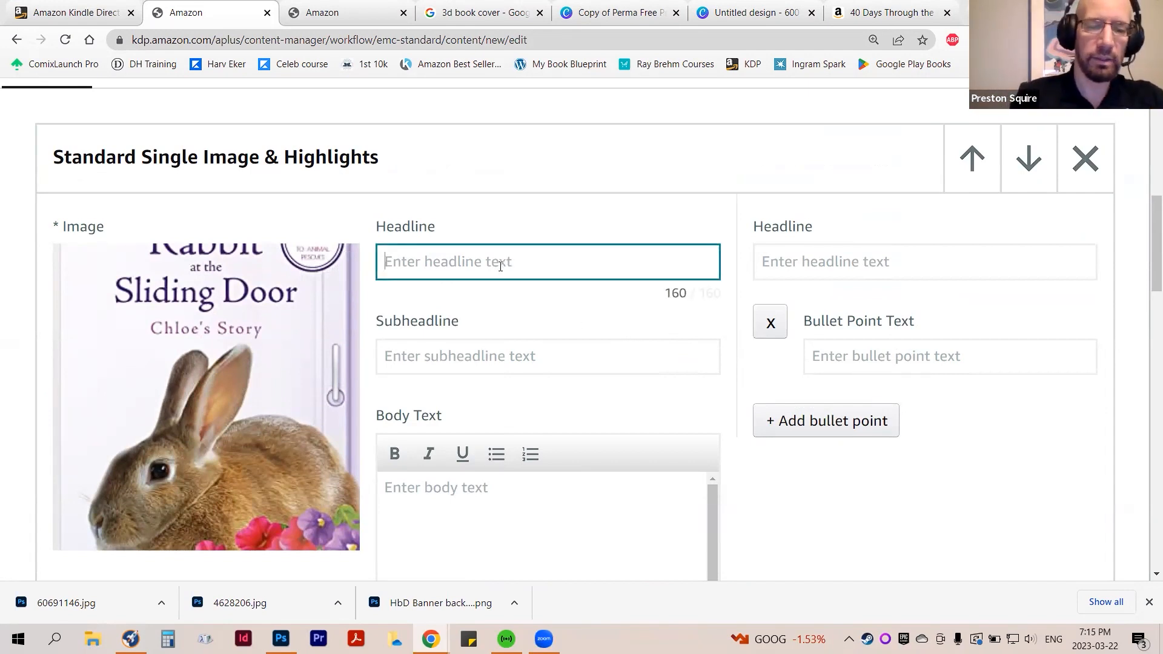
{"action": "type", "text": "Loving tribute to our furry friend"}
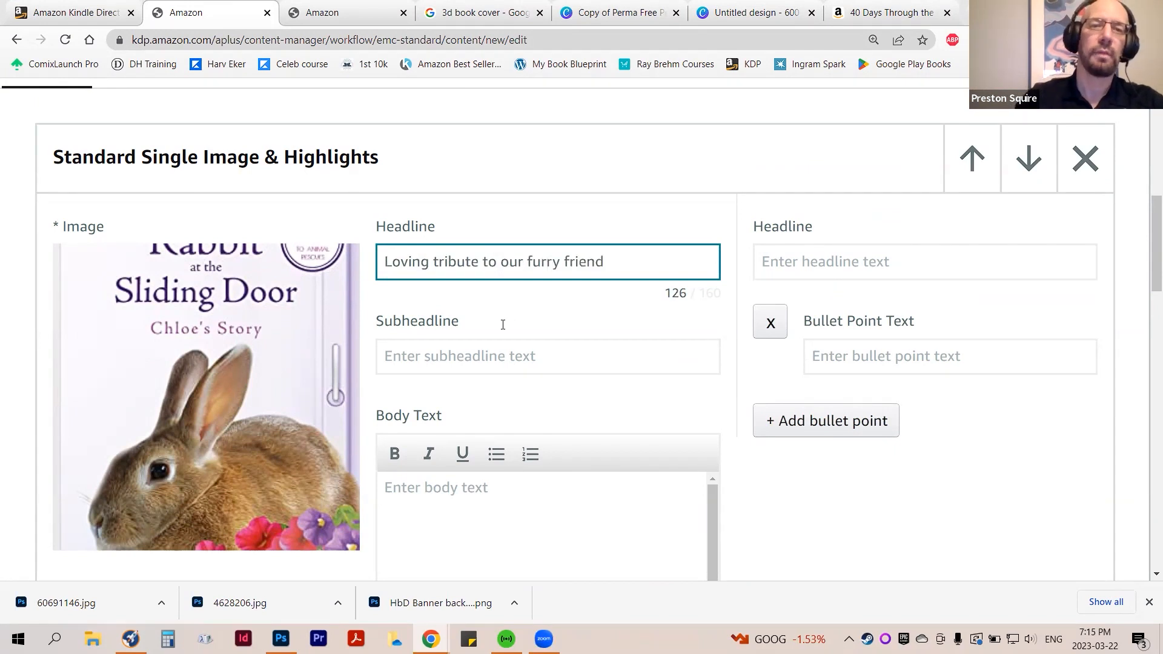
Leave the subheadline empty and fill the body text with "An award-winning book about the life and times of our pet bunny."
{"action": "left_click", "coordinate": [484, 356]}
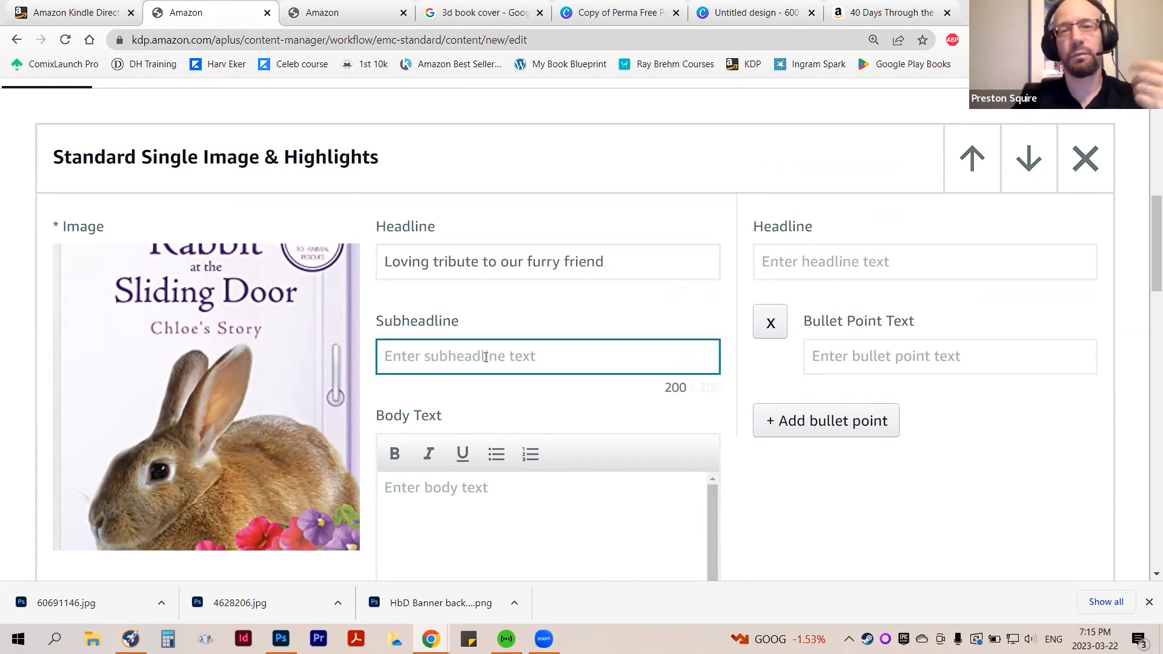
{"action": "scroll", "coordinate": [517, 362], "scroll_direction": "down", "scroll_amount": 1}
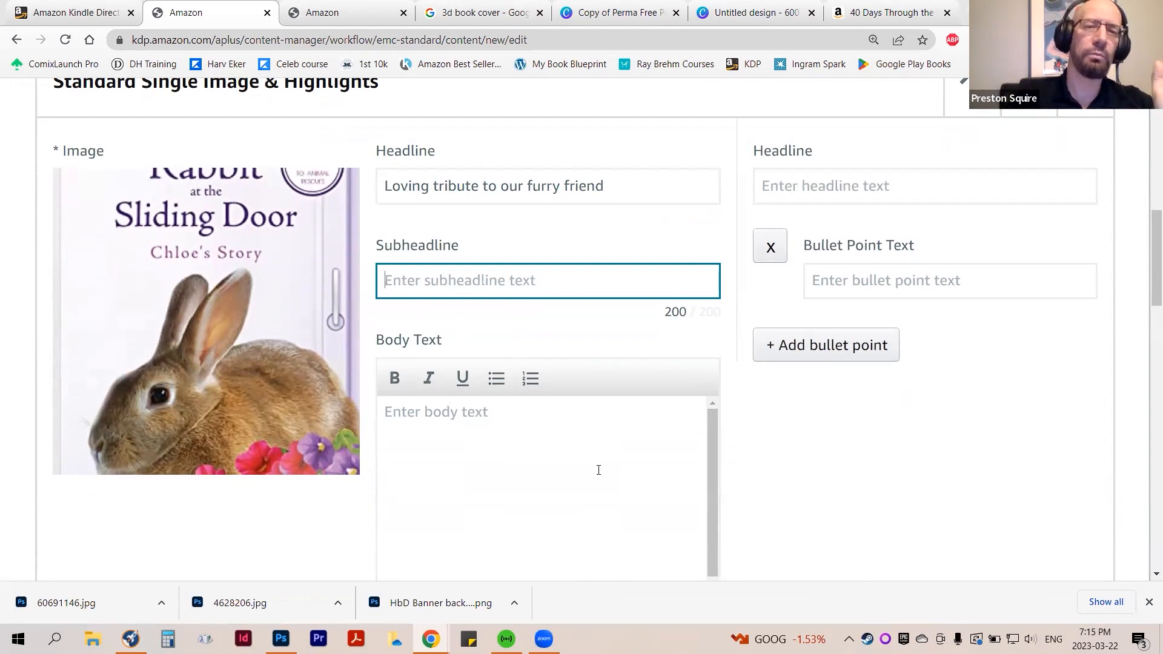
{"action": "left_click", "coordinate": [598, 470]}
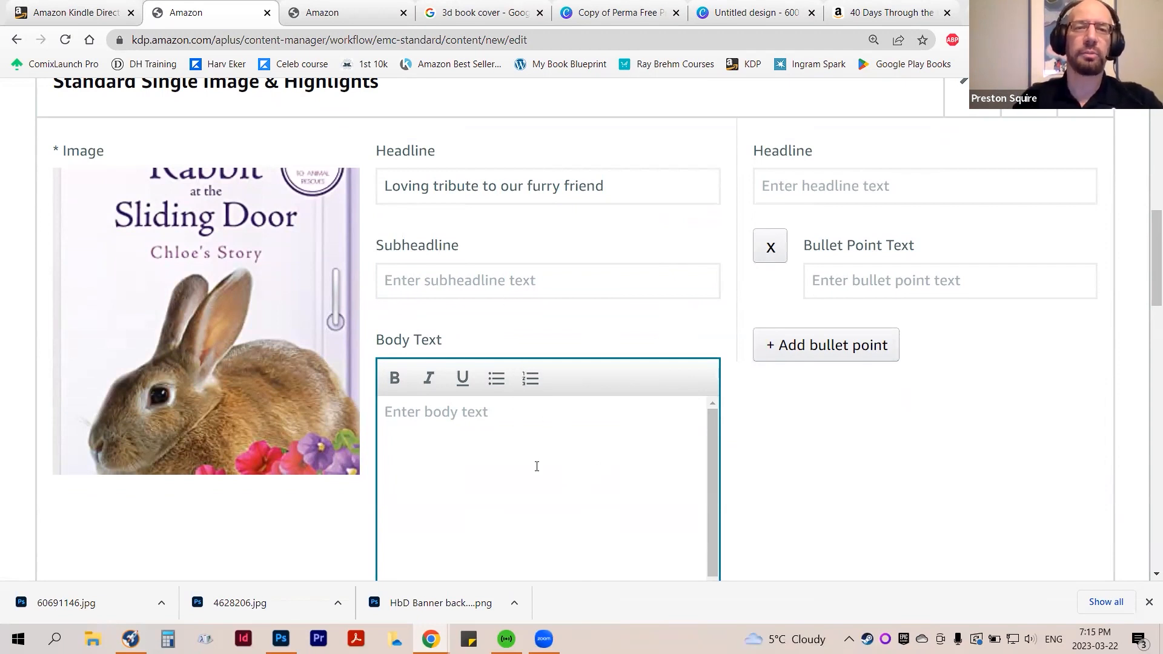
{"action": "type", "text": "An award-winning book about the life and times of our pet bunny."}
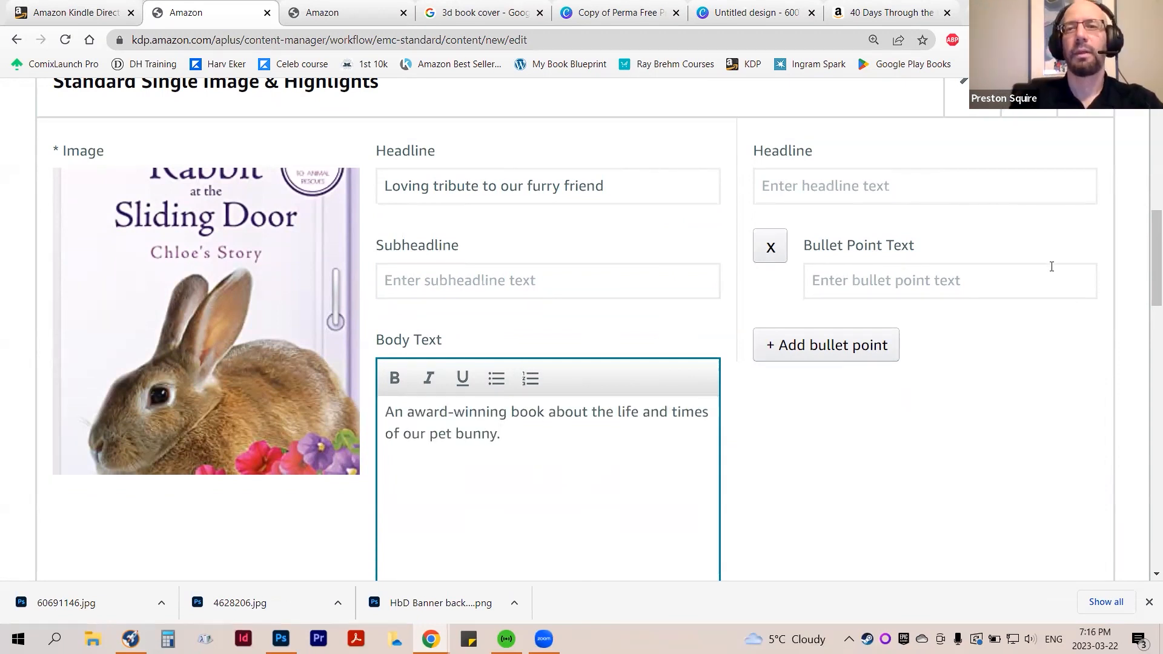
Set the highlights headline to "Other animal memiors" and enter "Horse" in its first bullet point
{"action": "scroll", "coordinate": [957, 373], "scroll_direction": "up", "scroll_amount": 3}
{"action": "left_click", "coordinate": [842, 346]}
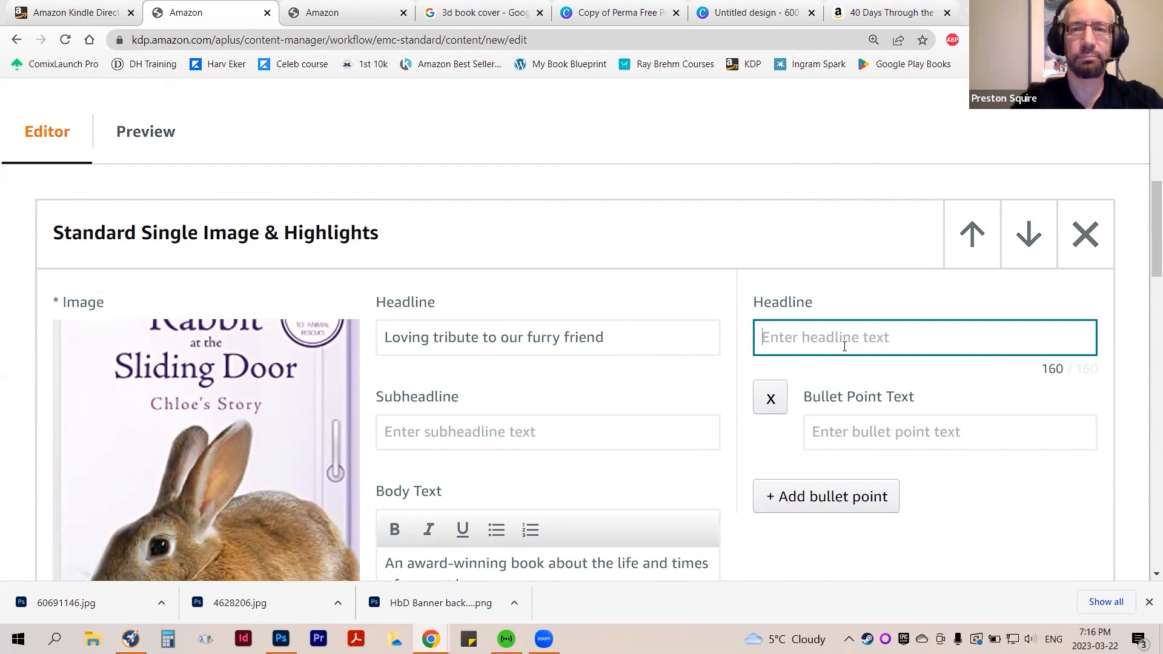
{"action": "type", "text": "Other animal memiors"}
{"action": "left_click", "coordinate": [851, 437]}
{"action": "type", "text": "Horse"}
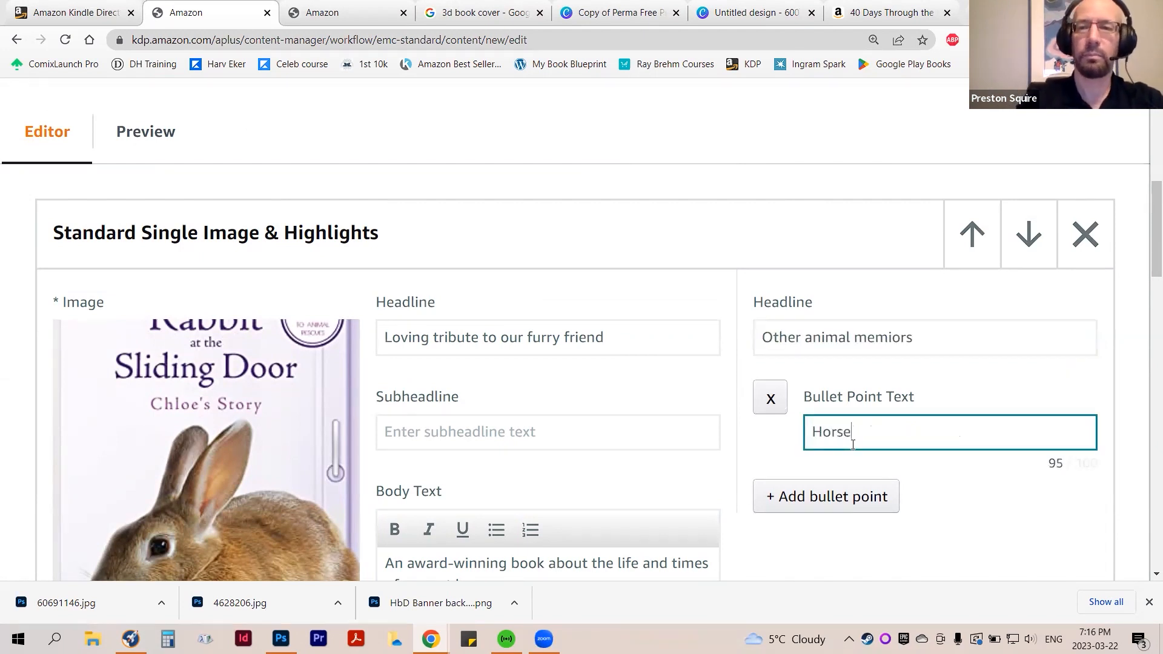
Add three more bullet points to the highlights list, reading "Dog", "Cat" and "Goat"
{"action": "left_click", "coordinate": [847, 495]}
{"action": "left_click", "coordinate": [843, 524]}
{"action": "type", "text": "Dog"}
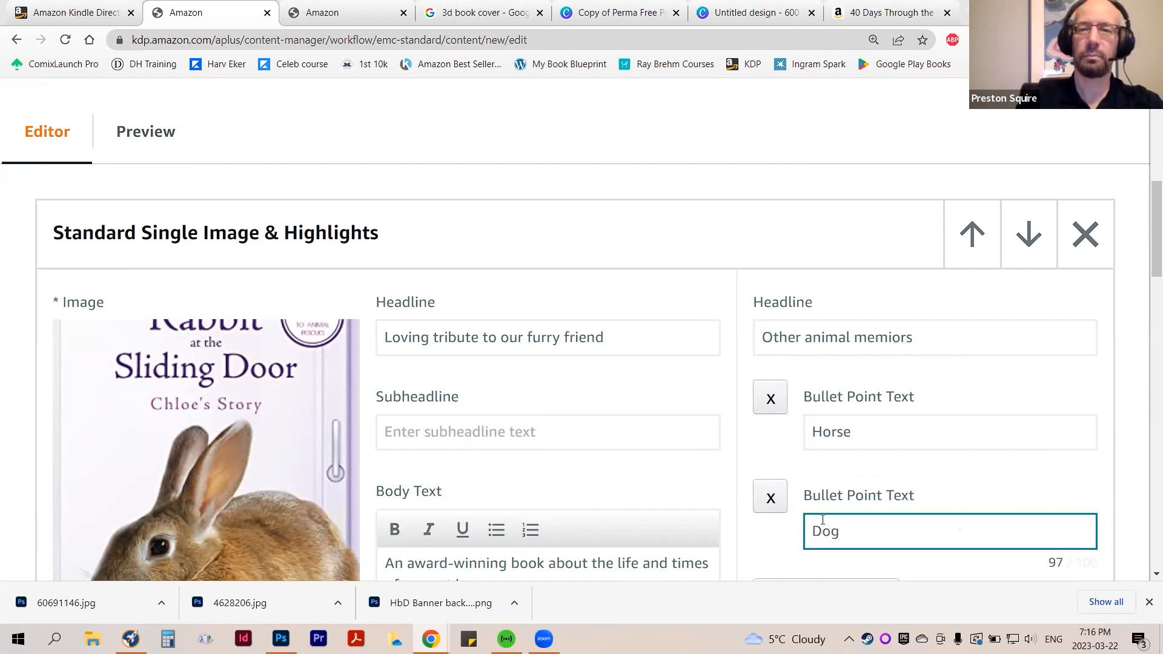
{"action": "scroll", "coordinate": [843, 515], "scroll_direction": "down", "scroll_amount": 3}
{"action": "left_click", "coordinate": [845, 369]}
{"action": "left_click", "coordinate": [848, 414]}
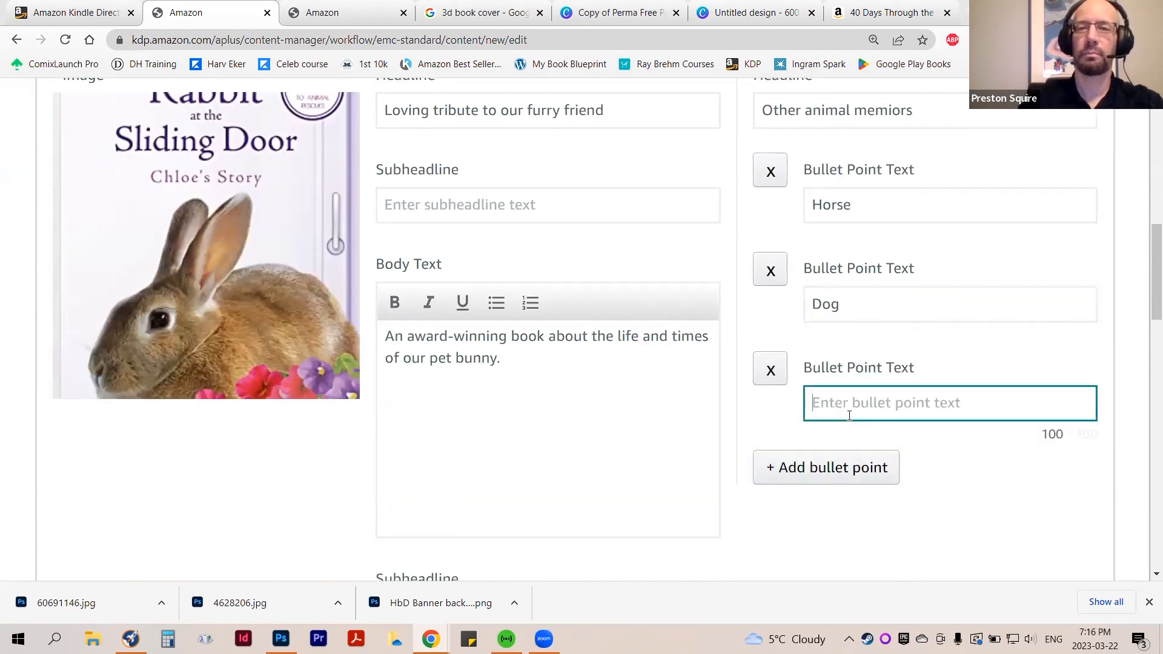
{"action": "type", "text": "CAt"}
{"action": "key", "text": "BackSpace"}
{"action": "key", "text": "BackSpace"}
{"action": "type", "text": "at"}
{"action": "left_click", "coordinate": [838, 465]}
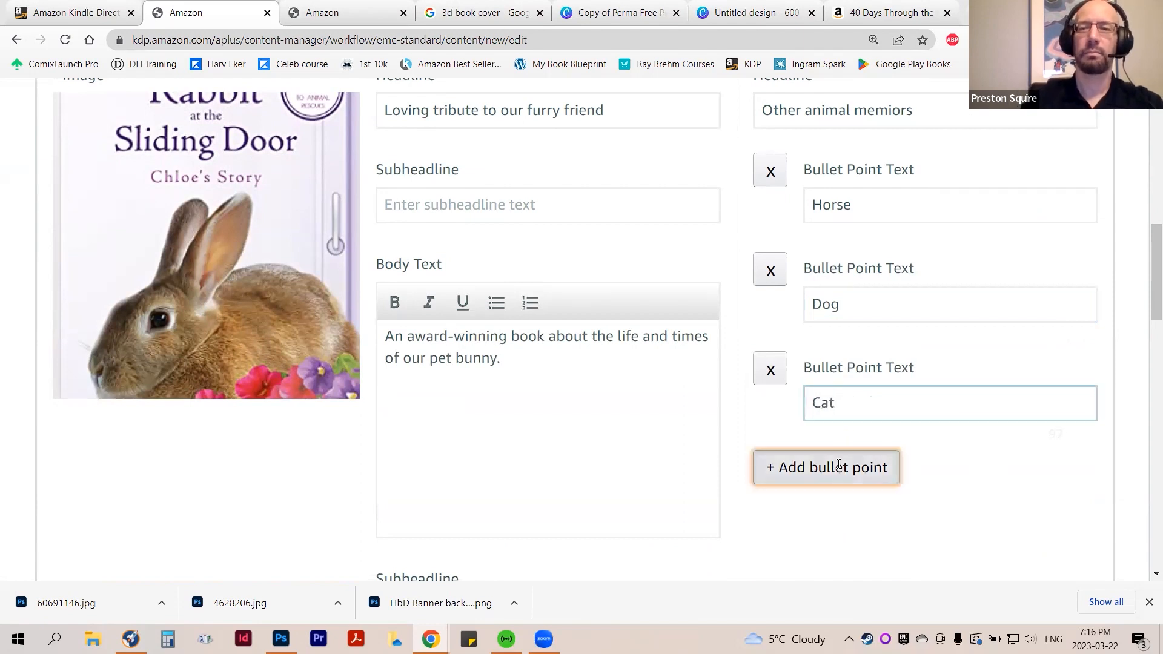
{"action": "left_click", "coordinate": [836, 498]}
{"action": "type", "text": "Goat"}
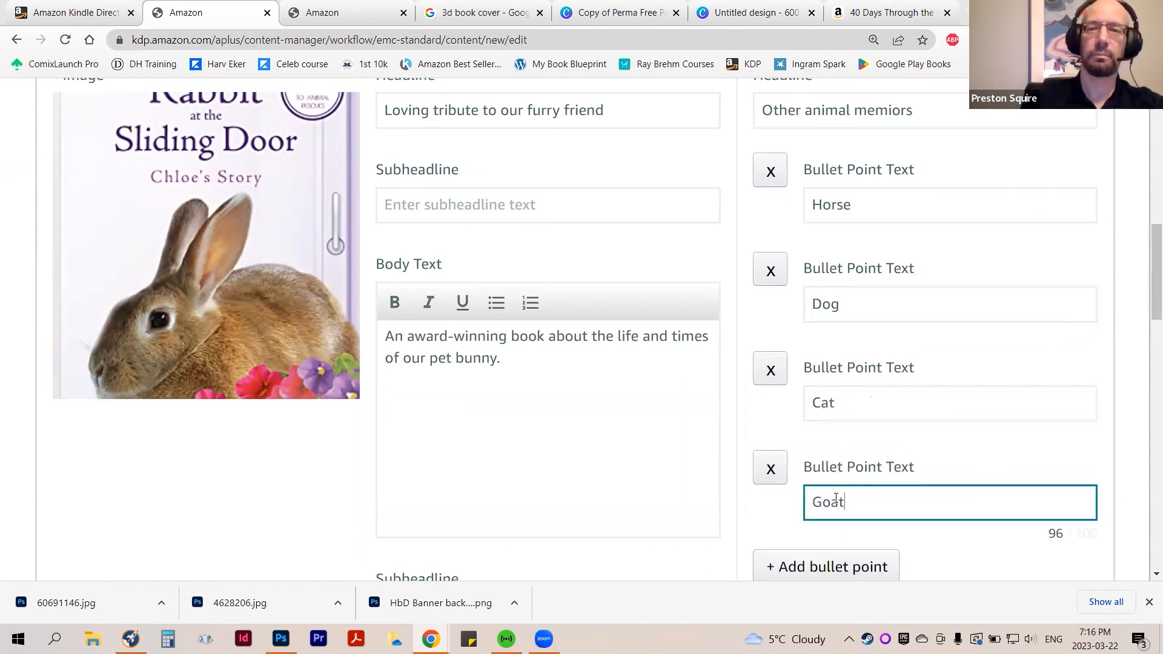
Add a fifth bullet point to the highlights list reading "Minature Donkey from Inisheren"
{"action": "scroll", "coordinate": [835, 506], "scroll_direction": "down", "scroll_amount": 1}
{"action": "left_click", "coordinate": [824, 498]}
{"action": "left_click", "coordinate": [835, 517]}
{"action": "type", "text": "Min"}
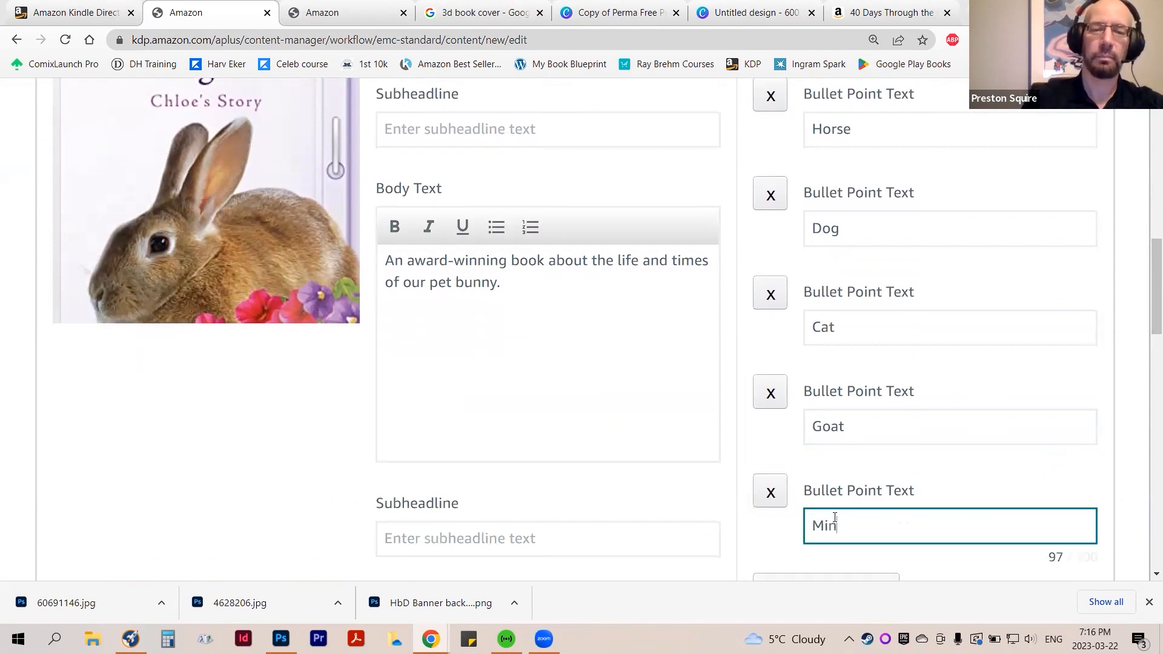
{"action": "type", "text": "ature D"}
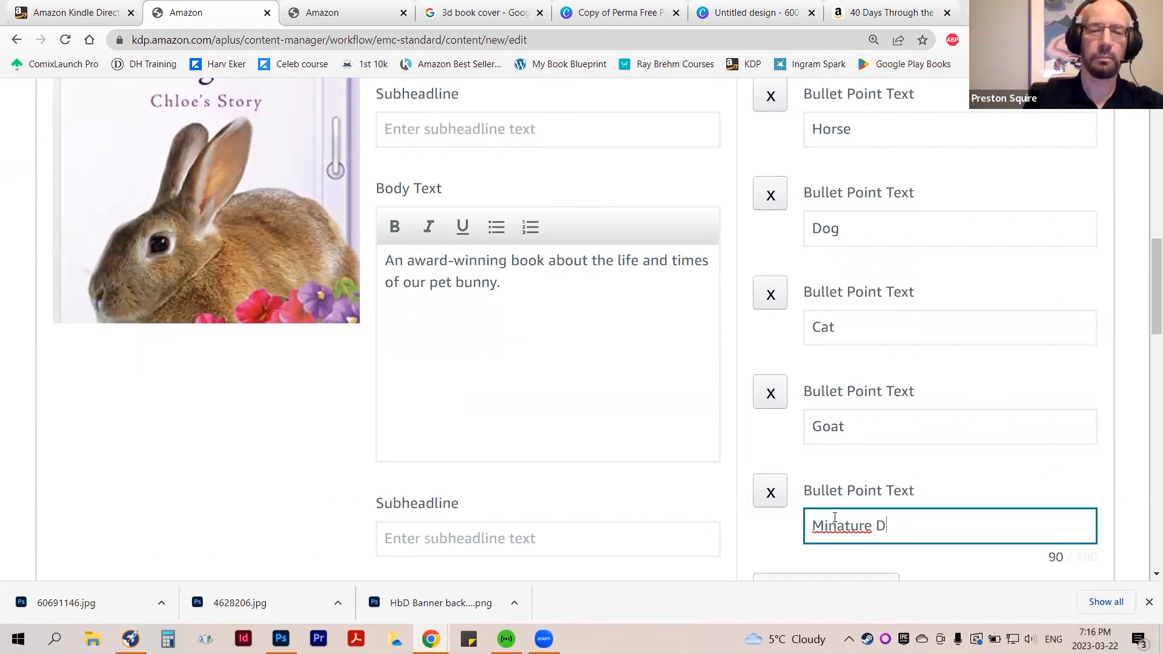
{"action": "type", "text": "onkey "}
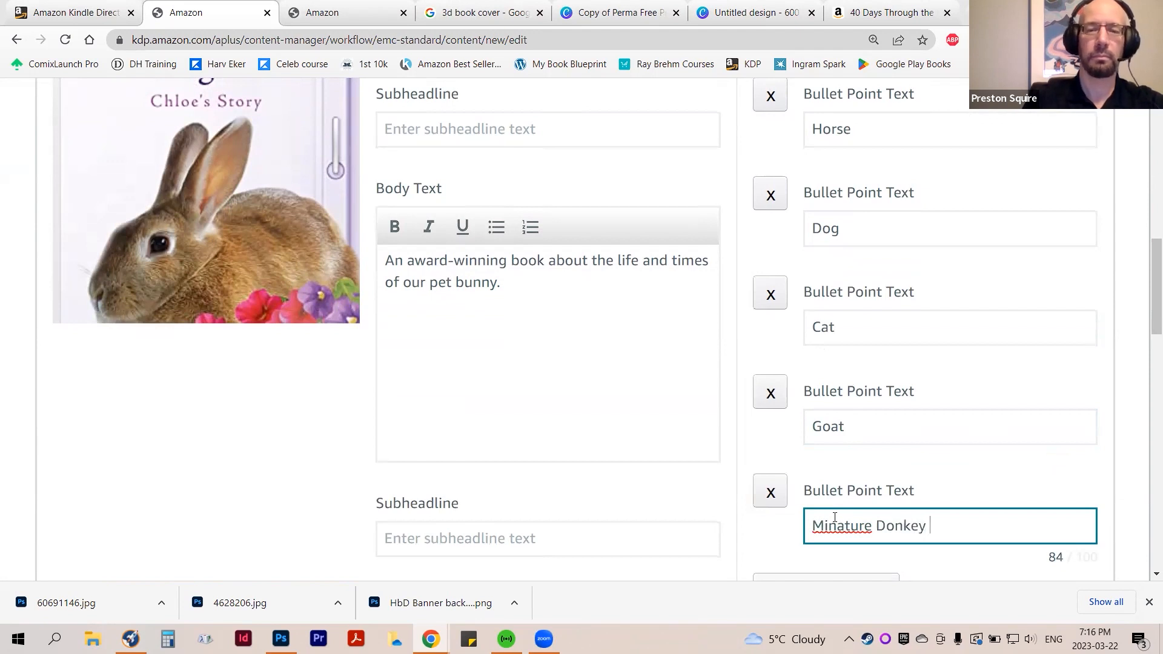
{"action": "type", "text": "from Inish"}
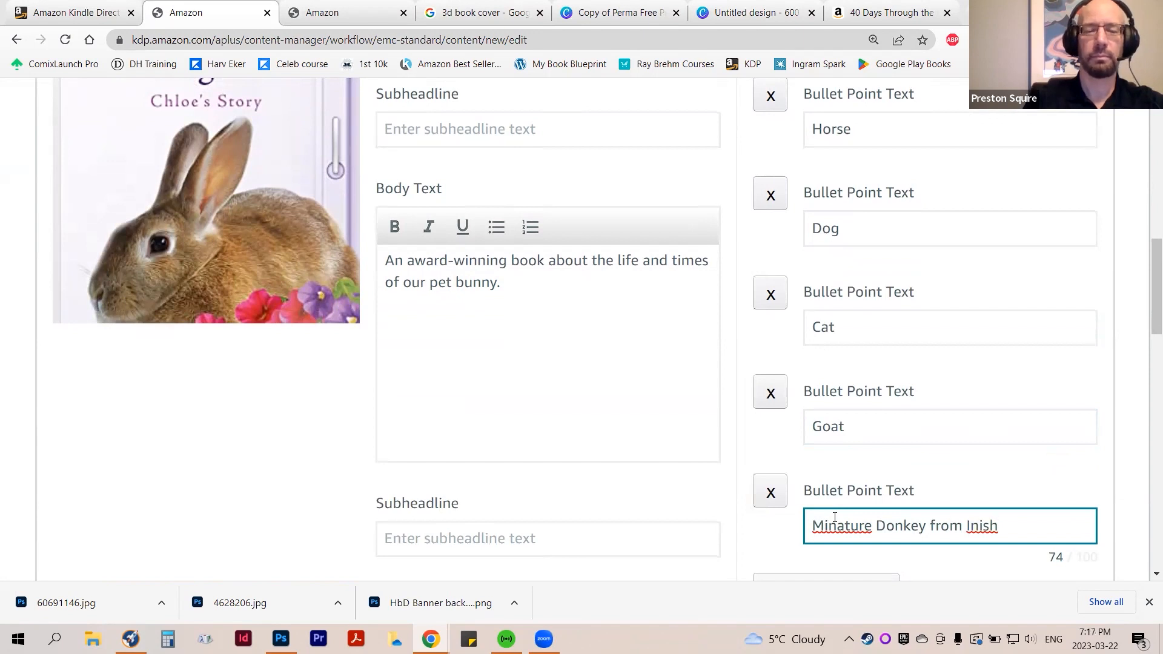
{"action": "type", "text": "e"}
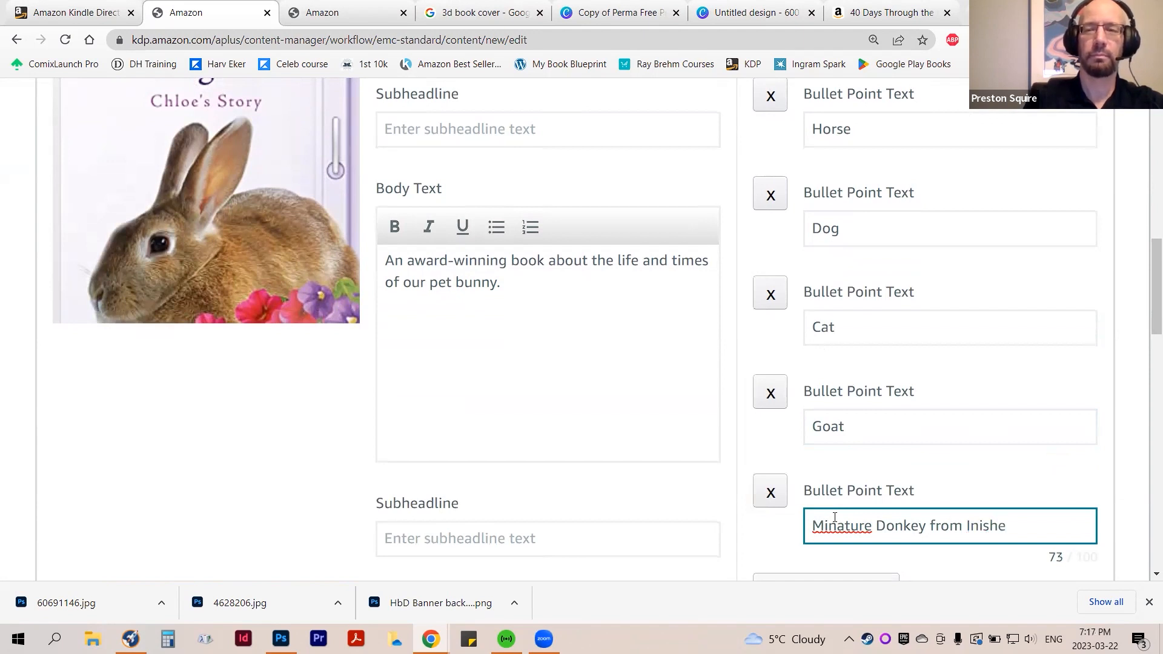
{"action": "type", "text": "en"}
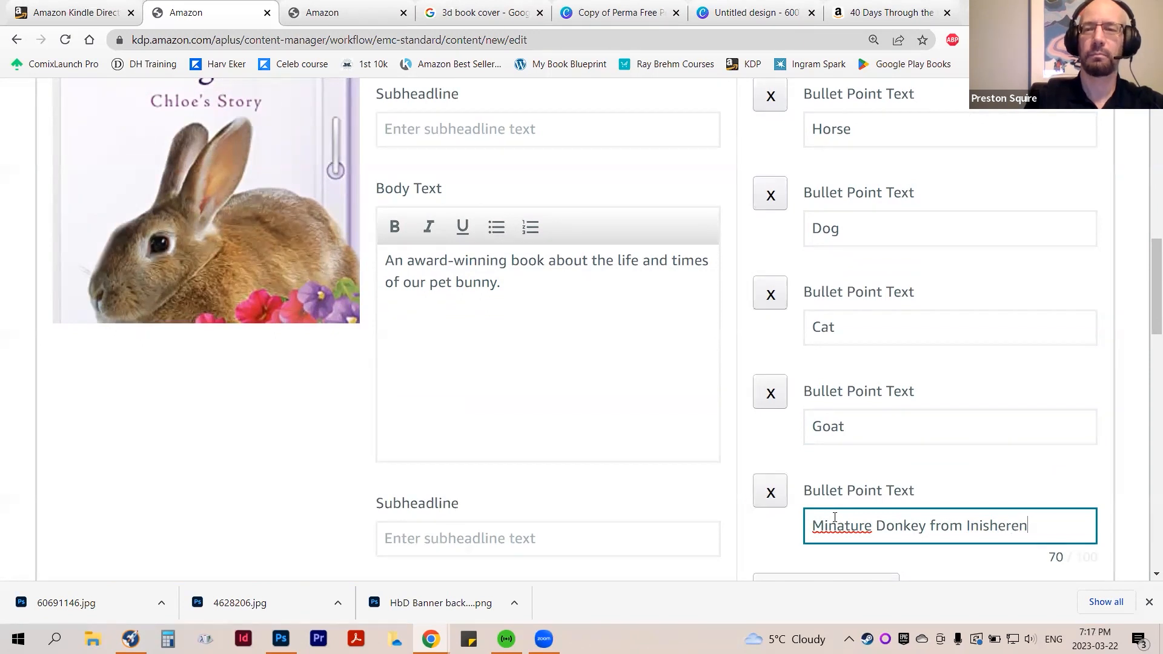
Review the filled-in texts, bullet points and remaining empty fields of the Standard Single Image & Highlights module
{"action": "scroll", "coordinate": [878, 496], "scroll_direction": "down", "scroll_amount": 2}
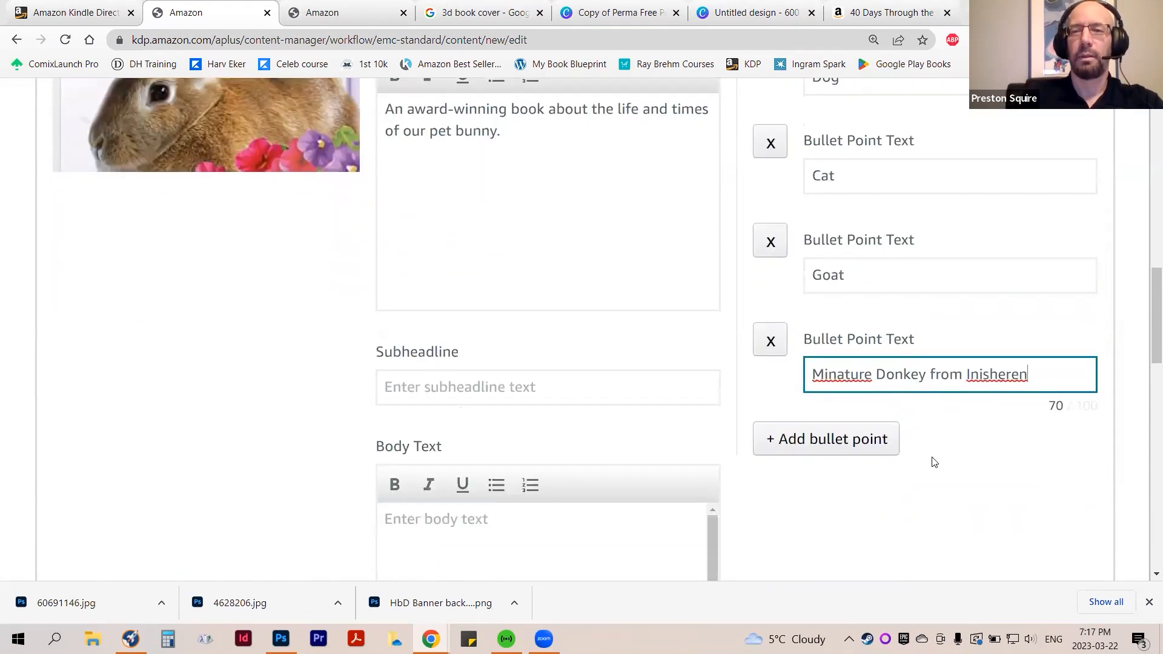
{"action": "scroll", "coordinate": [933, 461], "scroll_direction": "up", "scroll_amount": 3}
{"action": "scroll", "coordinate": [933, 460], "scroll_direction": "up", "scroll_amount": 4}
{"action": "scroll", "coordinate": [929, 410], "scroll_direction": "down", "scroll_amount": 11}
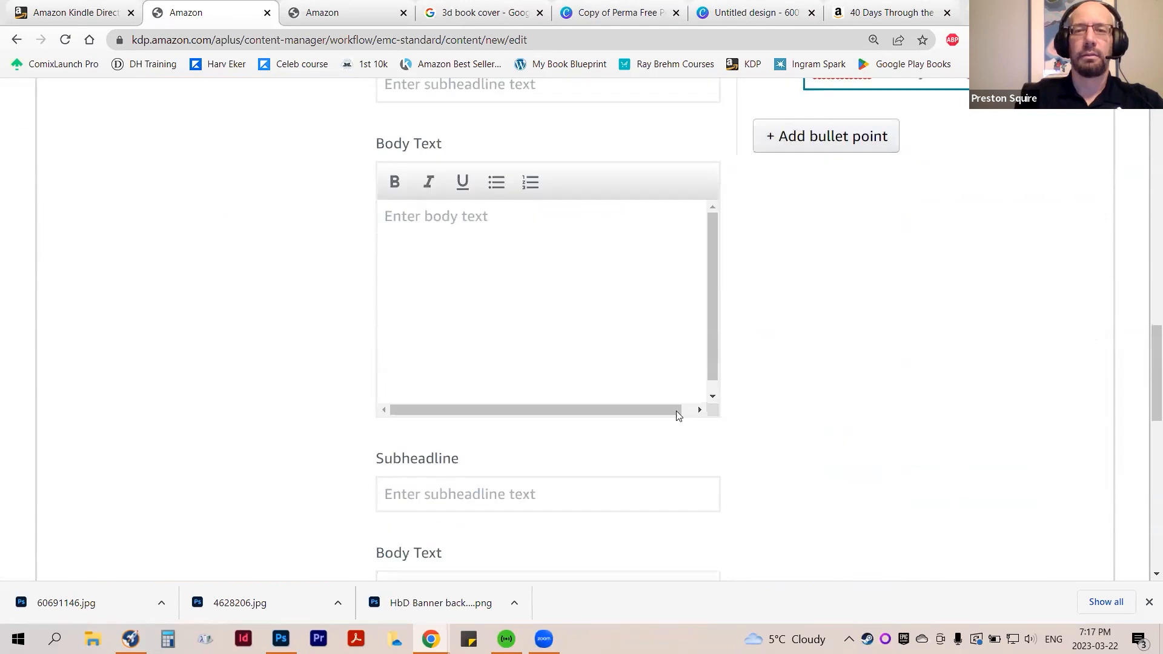
{"action": "scroll", "coordinate": [593, 352], "scroll_direction": "up", "scroll_amount": 1}
{"action": "scroll", "coordinate": [593, 352], "scroll_direction": "up", "scroll_amount": 2}
{"action": "scroll", "coordinate": [594, 353], "scroll_direction": "down", "scroll_amount": 5}
{"action": "scroll", "coordinate": [591, 357], "scroll_direction": "up", "scroll_amount": 8}
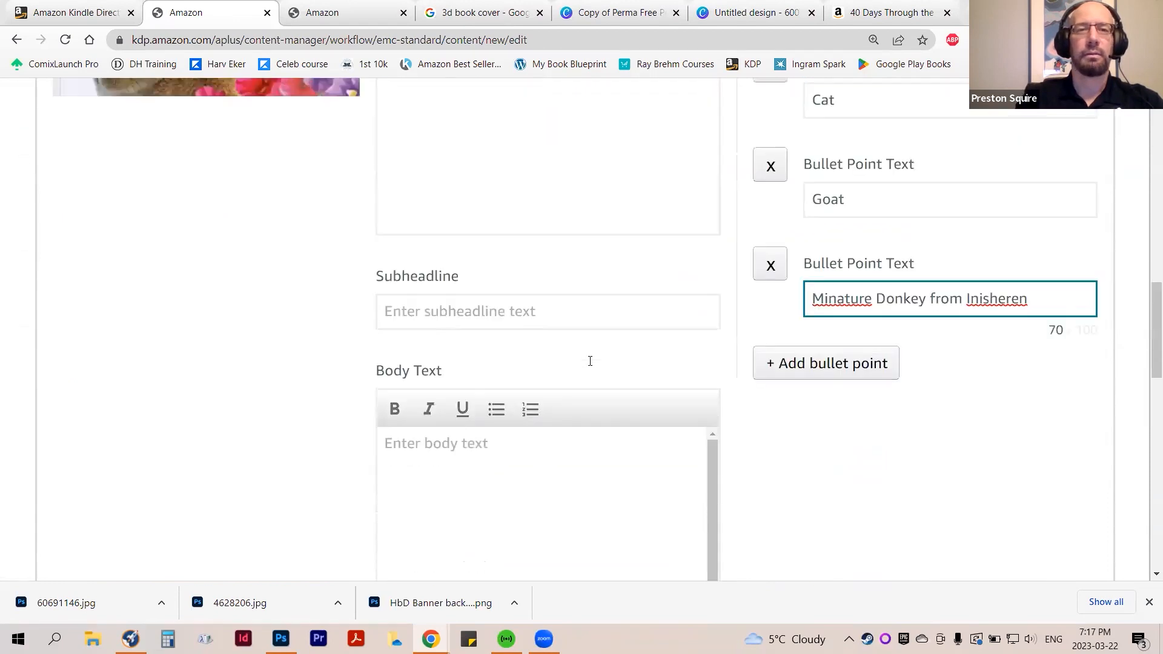
{"action": "scroll", "coordinate": [590, 361], "scroll_direction": "up", "scroll_amount": 4}
{"action": "scroll", "coordinate": [587, 366], "scroll_direction": "down", "scroll_amount": 7}
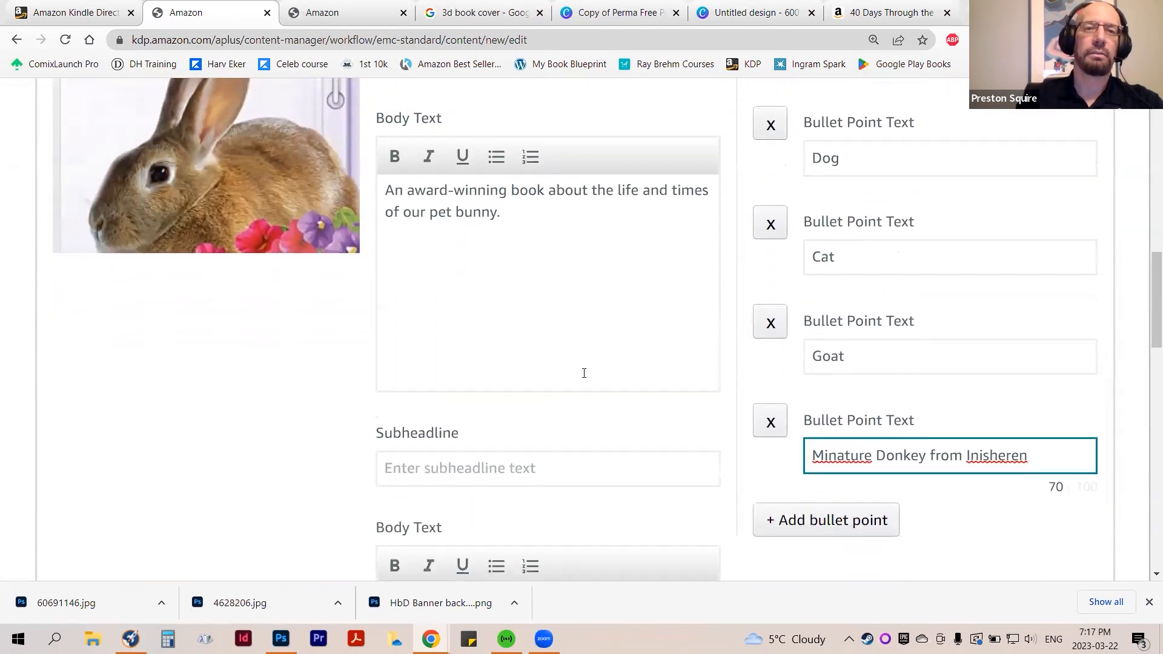
{"action": "scroll", "coordinate": [582, 376], "scroll_direction": "up", "scroll_amount": 1}
Add a Standard Image & Dark Text Overlay module below the Standard Single Image & Highlights module
{"action": "scroll", "coordinate": [582, 380], "scroll_direction": "down", "scroll_amount": 9}
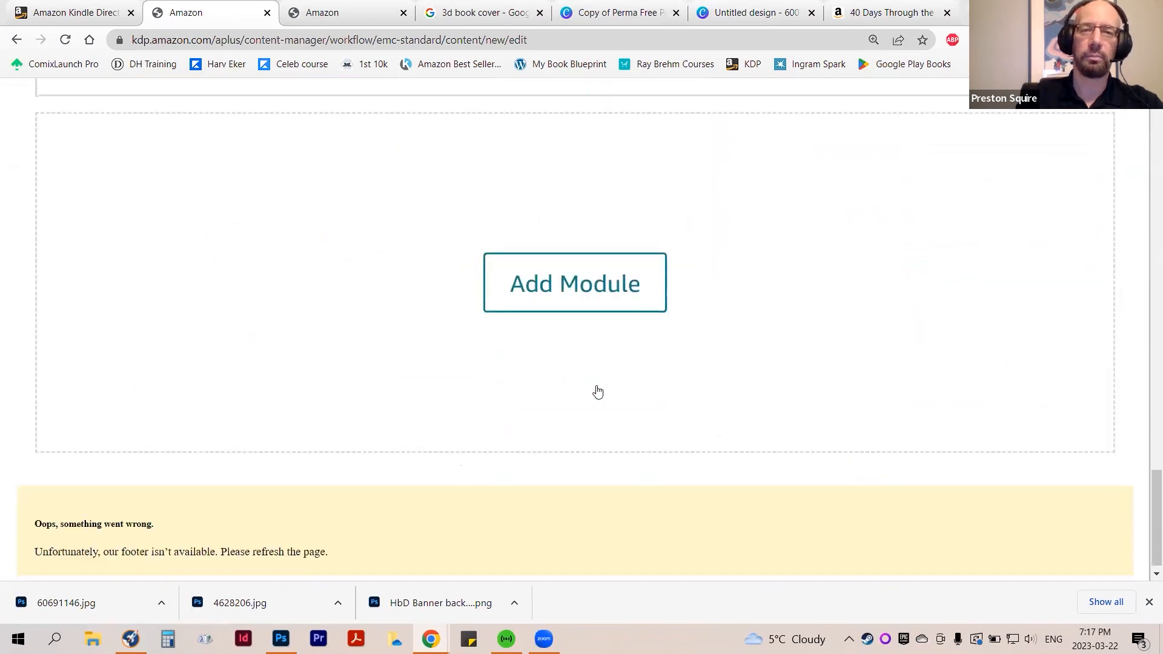
{"action": "left_click", "coordinate": [596, 286]}
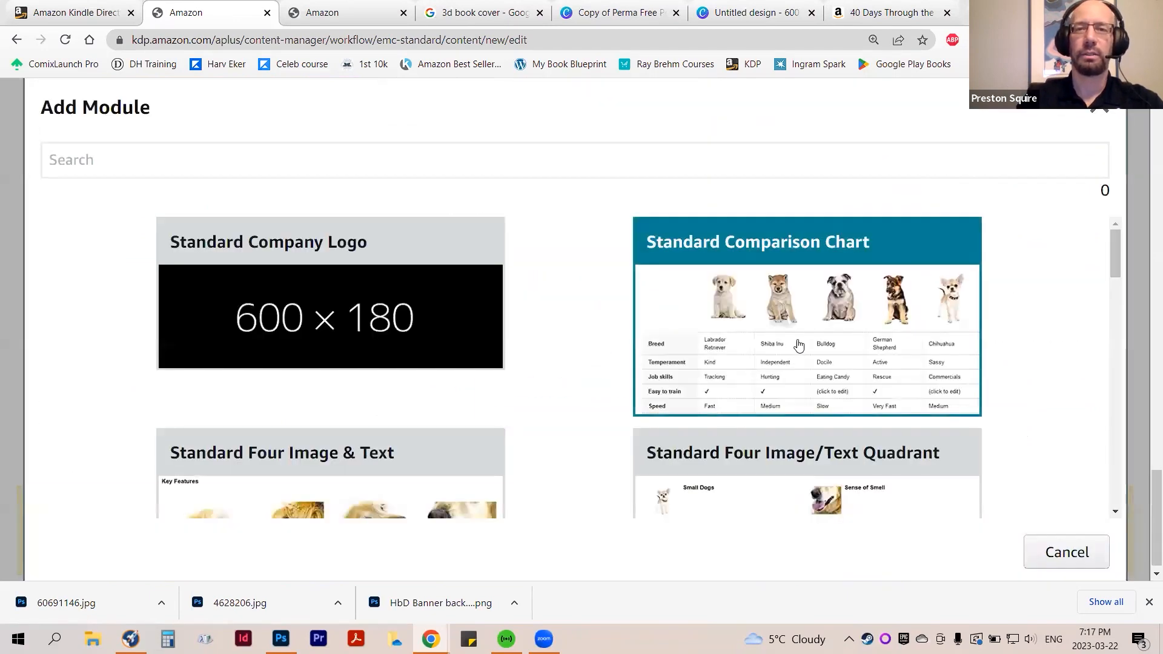
{"action": "scroll", "coordinate": [859, 335], "scroll_direction": "down", "scroll_amount": 8}
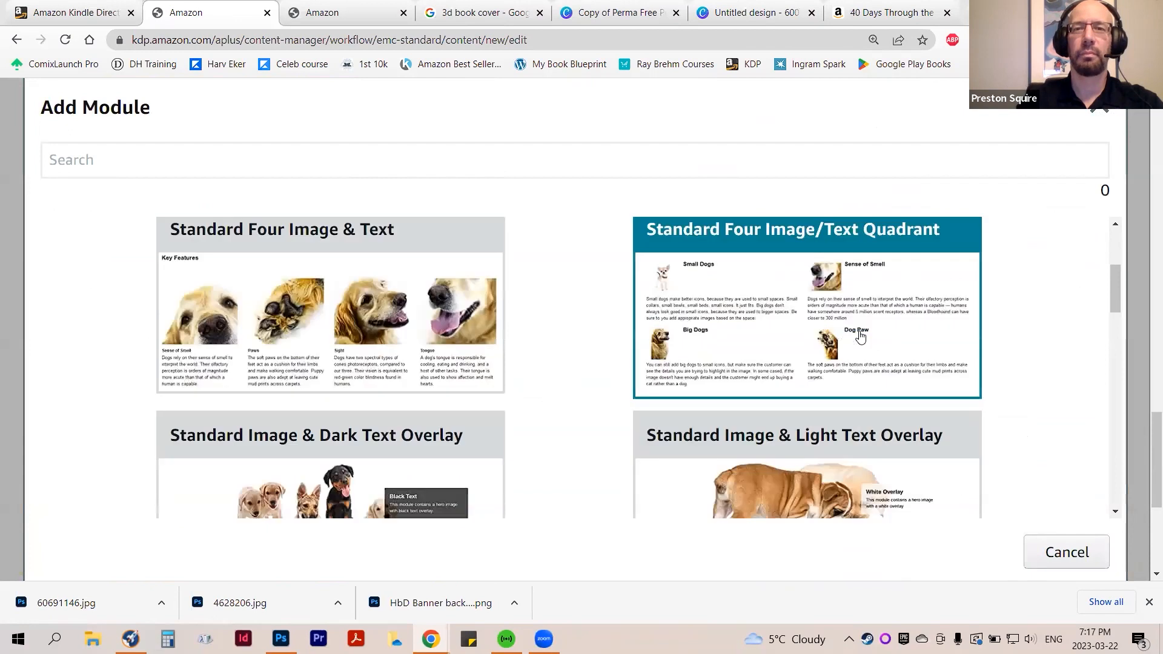
{"action": "scroll", "coordinate": [519, 350], "scroll_direction": "up", "scroll_amount": 1}
{"action": "left_click", "coordinate": [305, 353]}
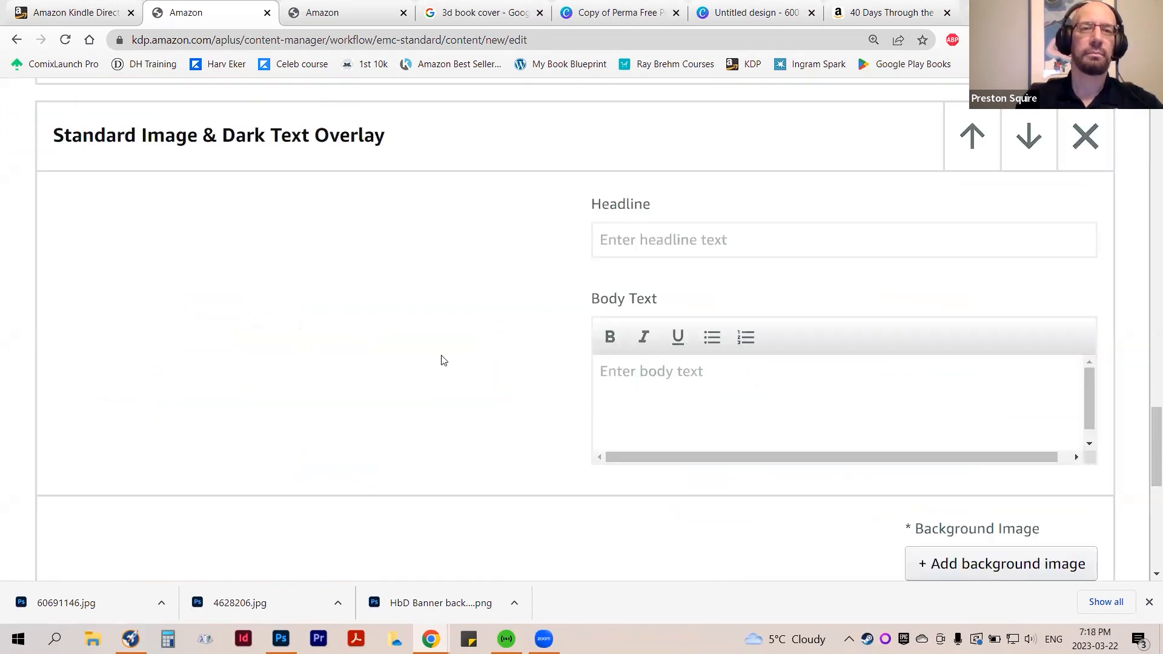
{"action": "scroll", "coordinate": [441, 363], "scroll_direction": "down", "scroll_amount": 2}
{"action": "scroll", "coordinate": [462, 381], "scroll_direction": "up", "scroll_amount": 2}
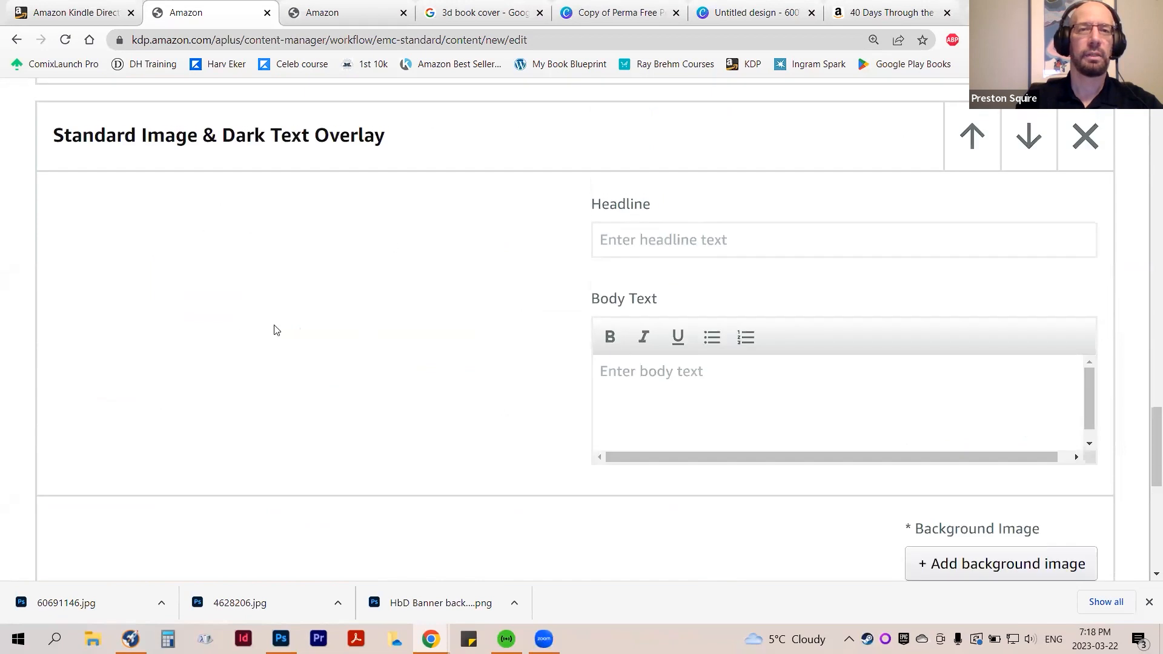
{"action": "scroll", "coordinate": [272, 333], "scroll_direction": "down", "scroll_amount": 6}
{"action": "scroll", "coordinate": [388, 356], "scroll_direction": "up", "scroll_amount": 6}
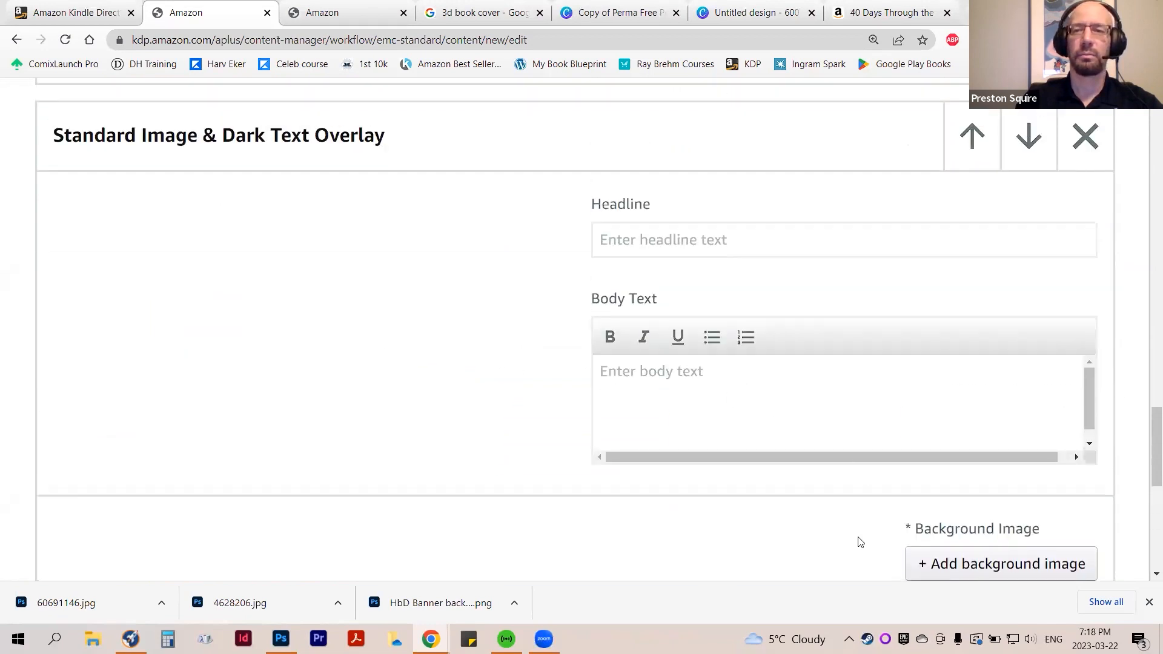
Try to use the "HbD Banner background" file from Downloads as the dark text overlay module's background image
{"action": "left_click", "coordinate": [979, 560]}
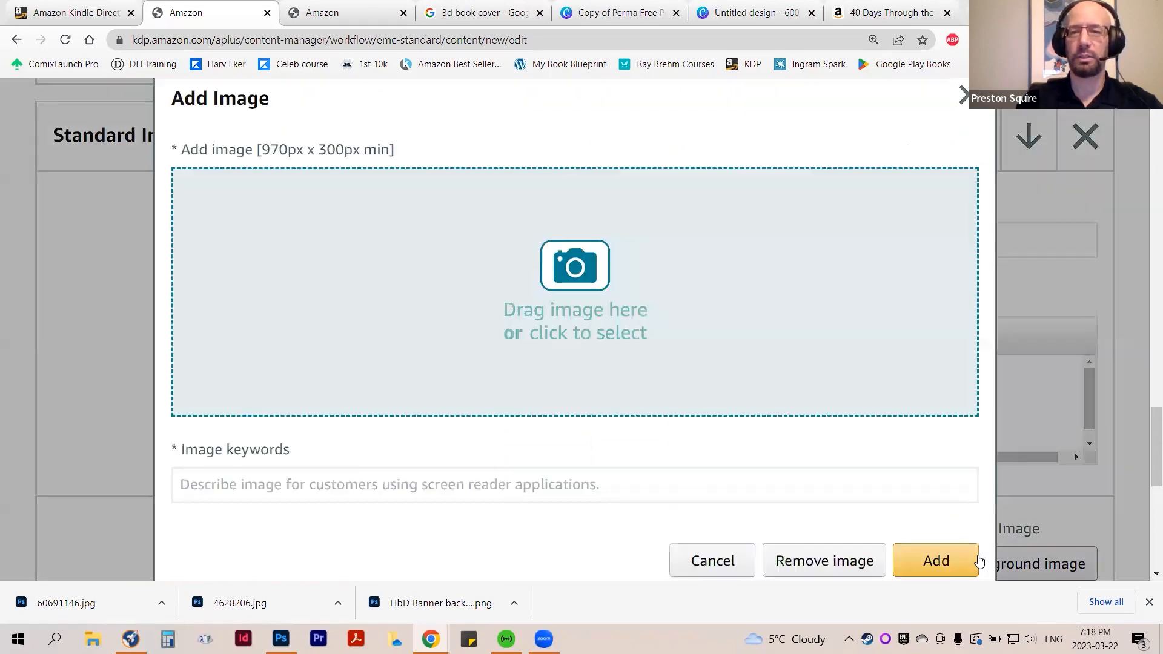
{"action": "left_click", "coordinate": [531, 315]}
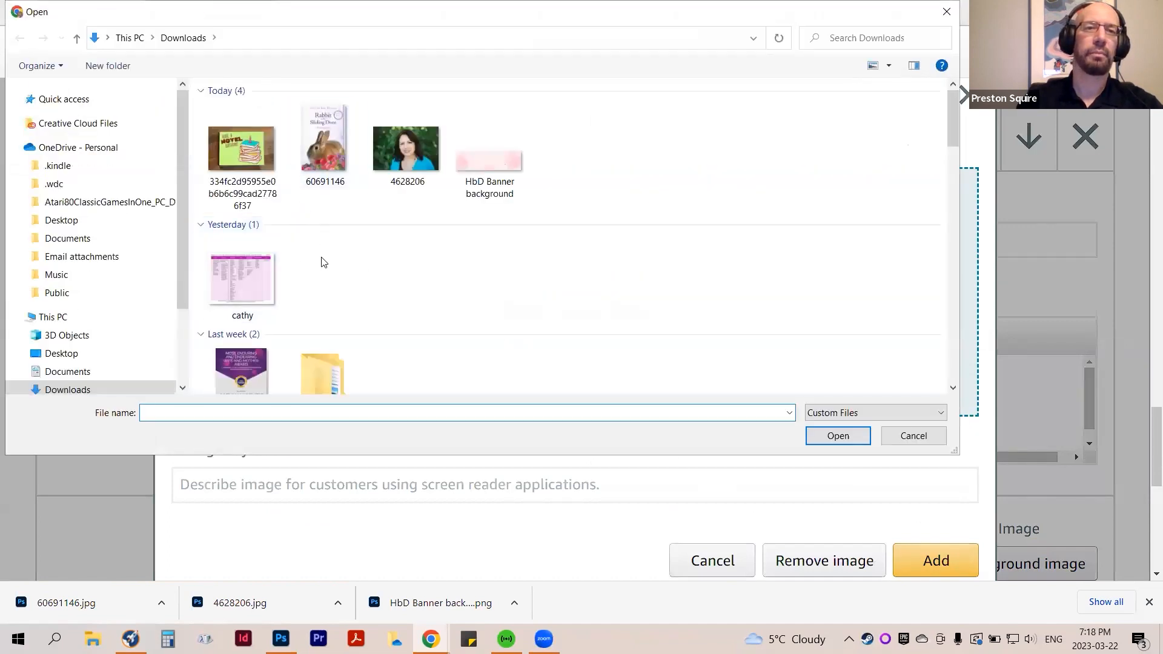
{"action": "left_click", "coordinate": [518, 154]}
{"action": "left_click", "coordinate": [837, 436]}
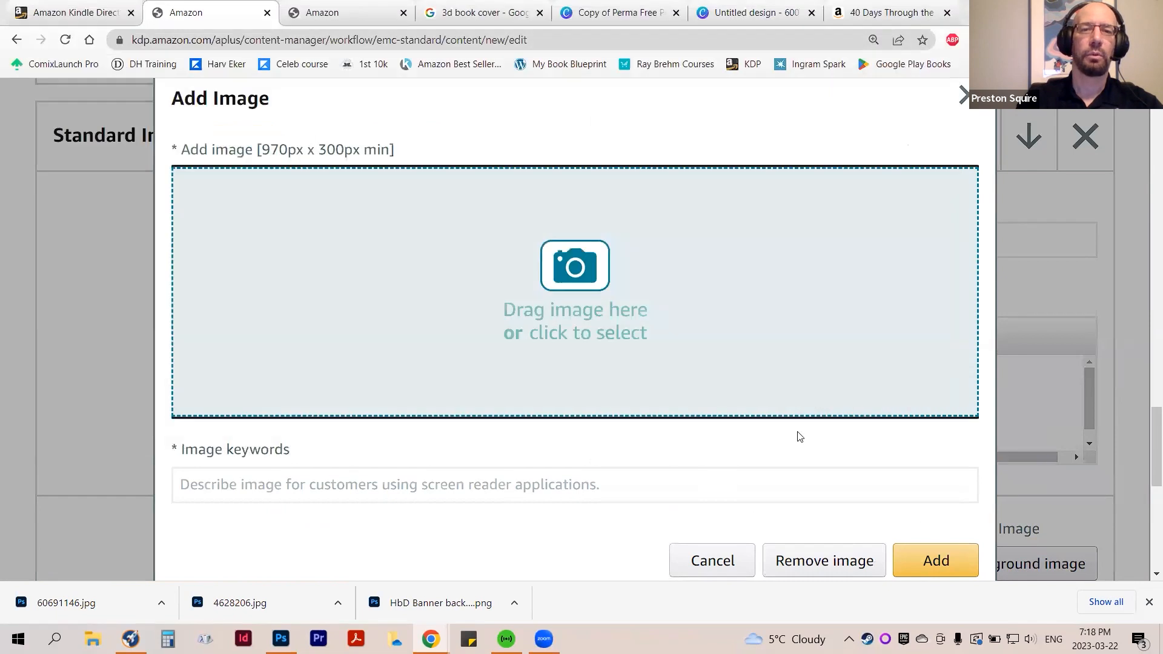
{"action": "scroll", "coordinate": [720, 434], "scroll_direction": "down", "scroll_amount": 1}
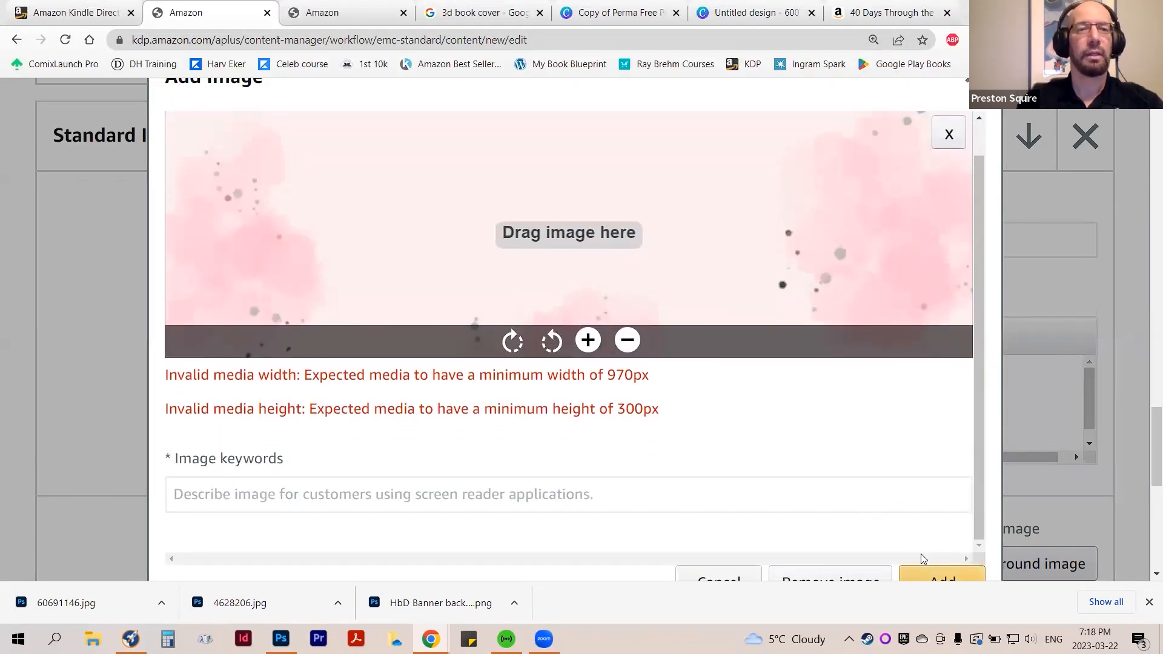
{"action": "scroll", "coordinate": [634, 418], "scroll_direction": "up", "scroll_amount": 1}
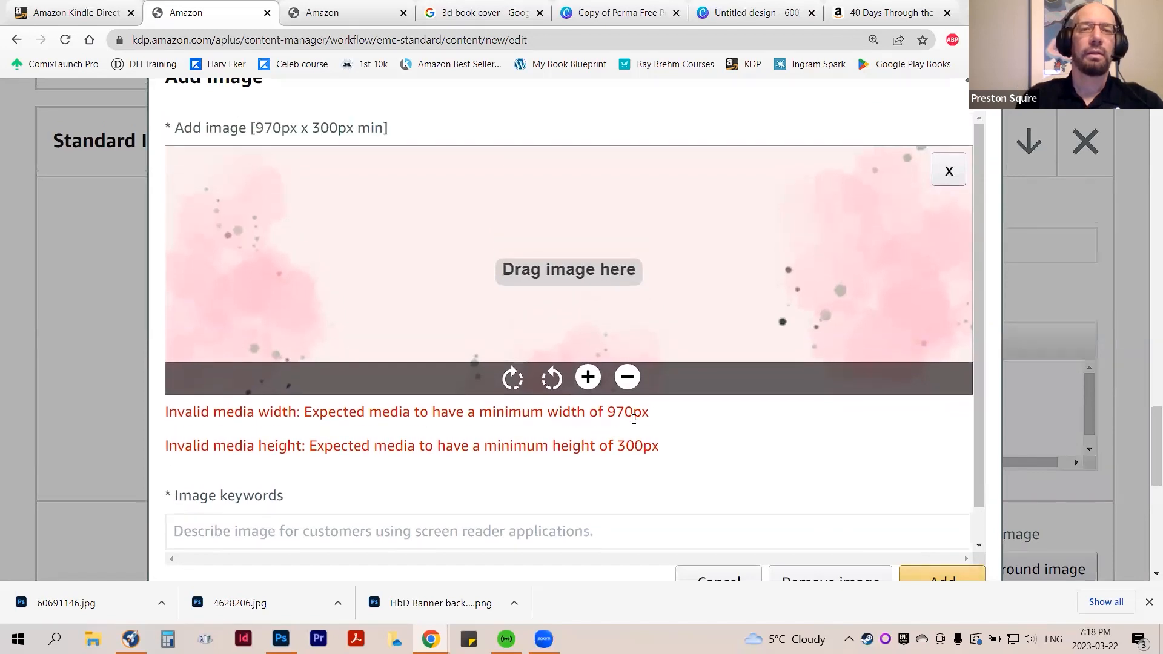
{"action": "scroll", "coordinate": [634, 418], "scroll_direction": "up", "scroll_amount": 2}
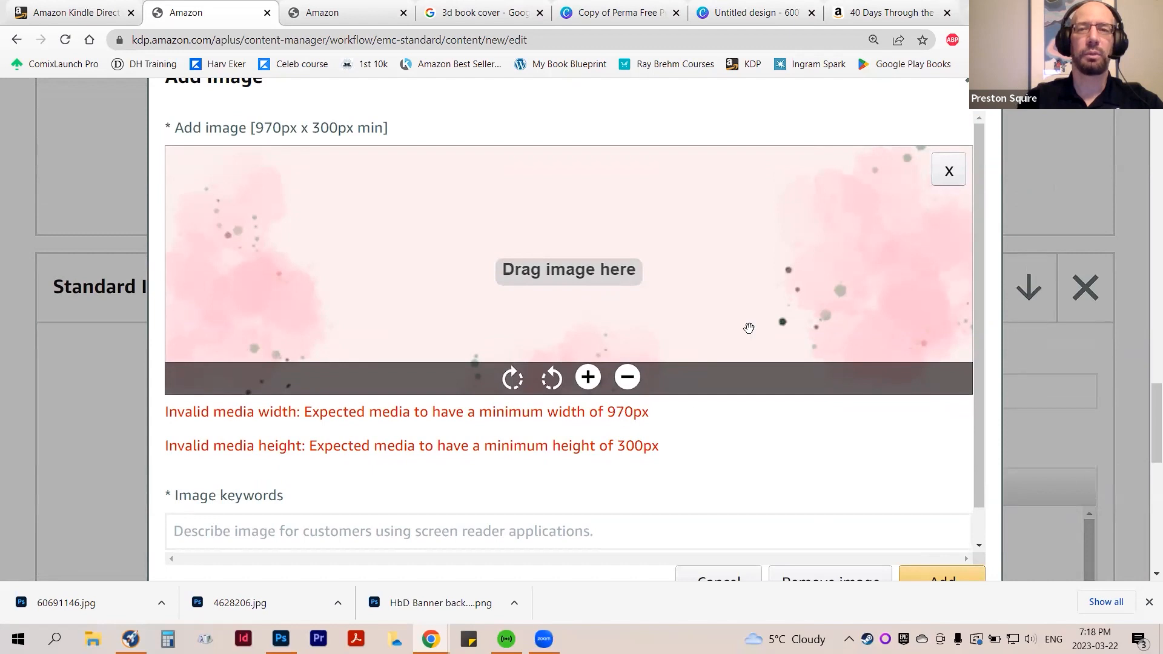
Remove the uploaded banner and close the image dialog without adding a background image
{"action": "left_click", "coordinate": [939, 188]}
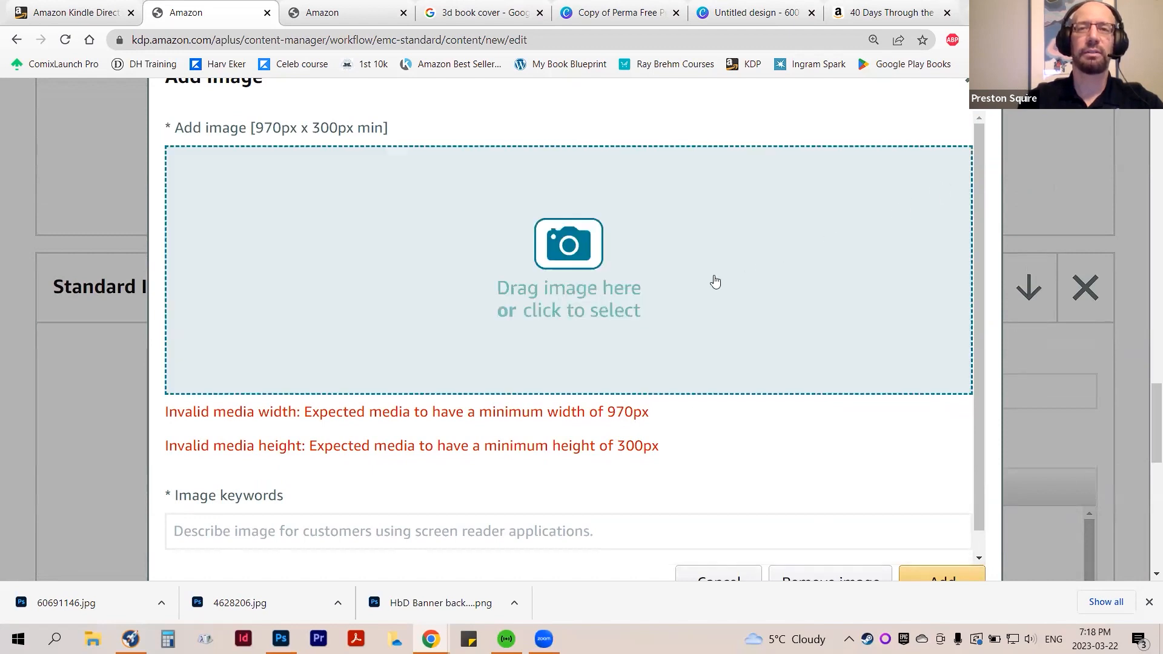
{"action": "scroll", "coordinate": [642, 433], "scroll_direction": "down", "scroll_amount": 1}
{"action": "scroll", "coordinate": [891, 424], "scroll_direction": "down", "scroll_amount": 3}
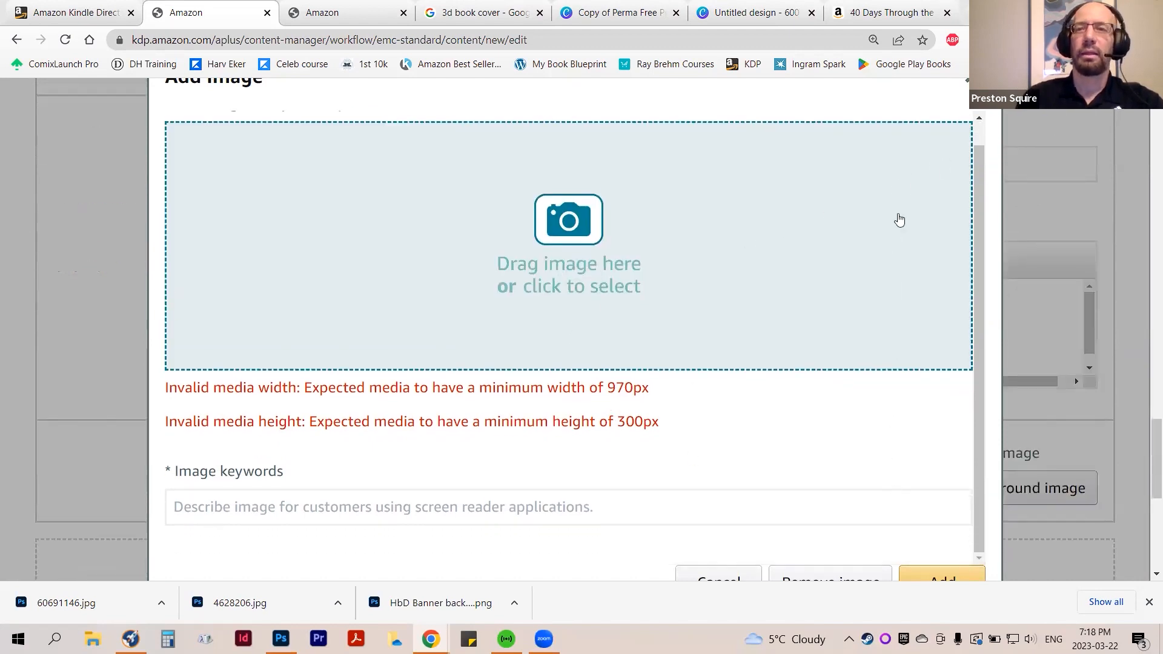
{"action": "left_click", "coordinate": [966, 83]}
Delete the Standard Image & Dark Text Overlay module from the content
{"action": "scroll", "coordinate": [721, 387], "scroll_direction": "up", "scroll_amount": 4}
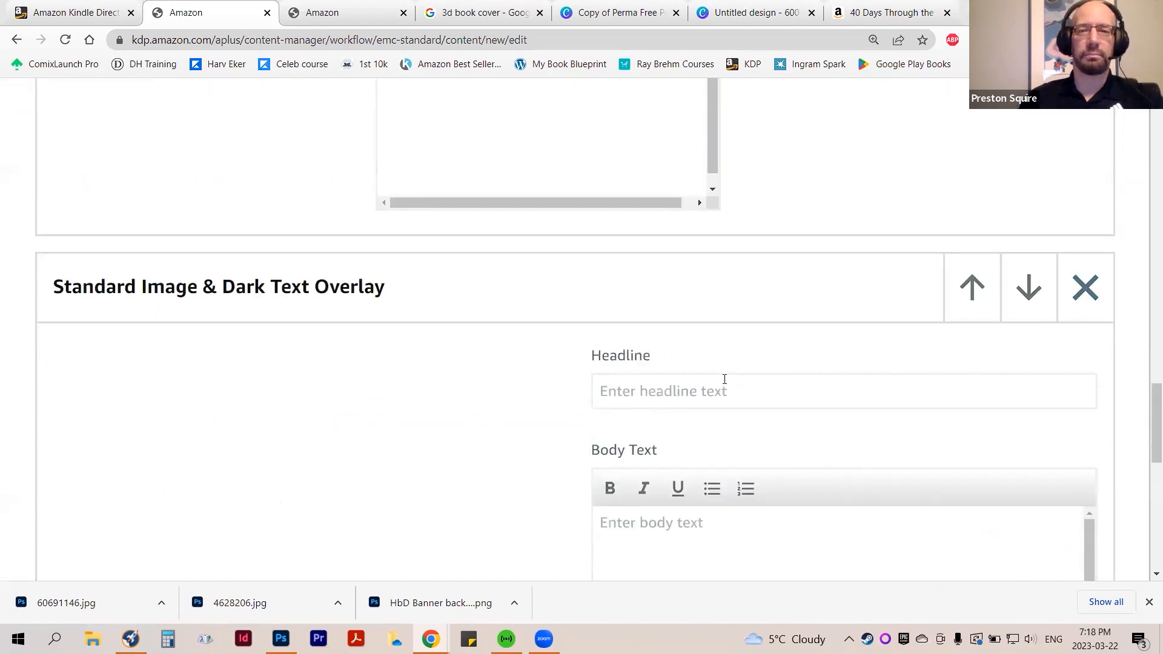
{"action": "scroll", "coordinate": [999, 427], "scroll_direction": "down", "scroll_amount": 3}
{"action": "scroll", "coordinate": [1012, 402], "scroll_direction": "up", "scroll_amount": 3}
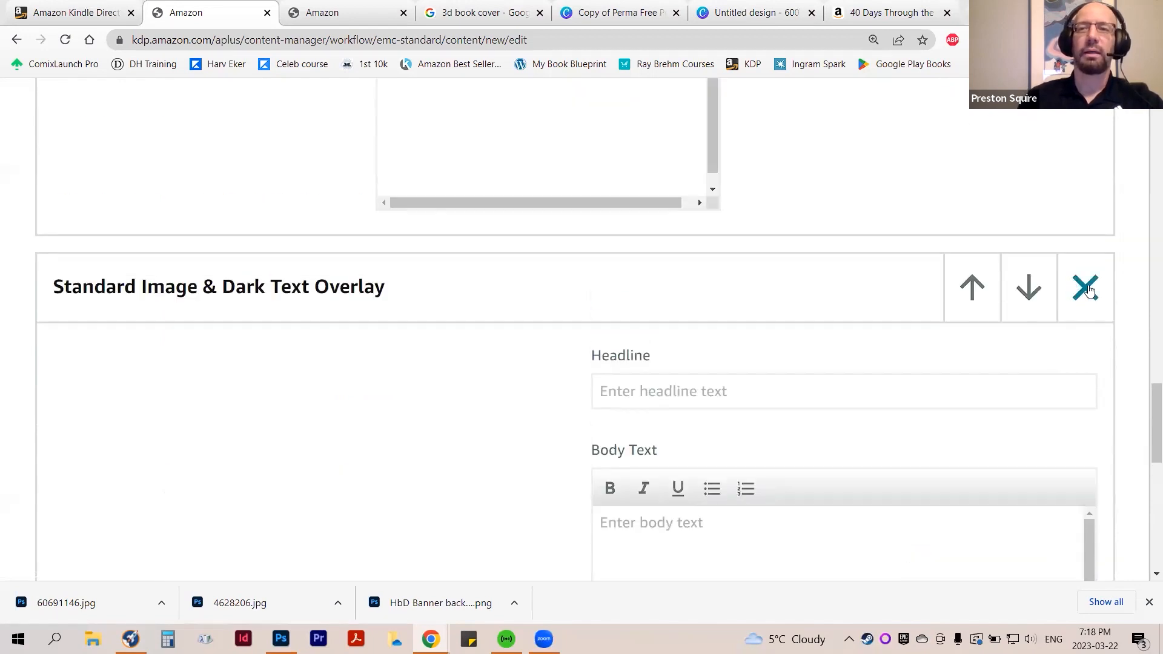
{"action": "left_click", "coordinate": [1083, 287]}
{"action": "left_click", "coordinate": [931, 392]}
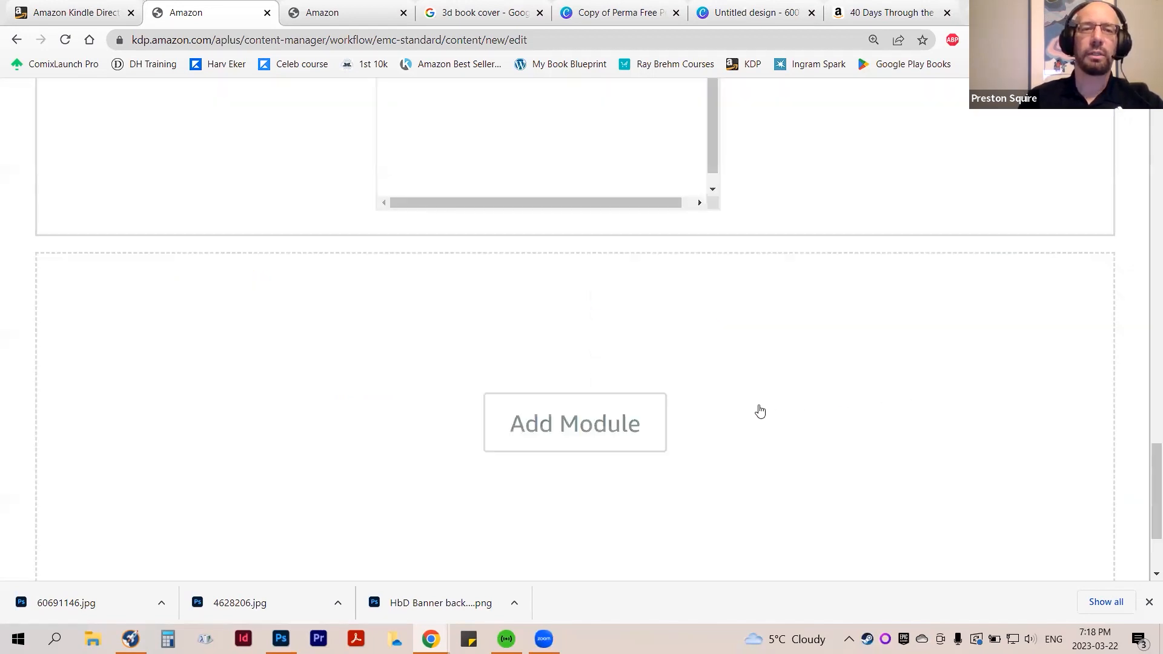
Browse the available modules and add a Standard Multiple Image Module A below the Standard Single Image & Highlights module
{"action": "left_click", "coordinate": [661, 423]}
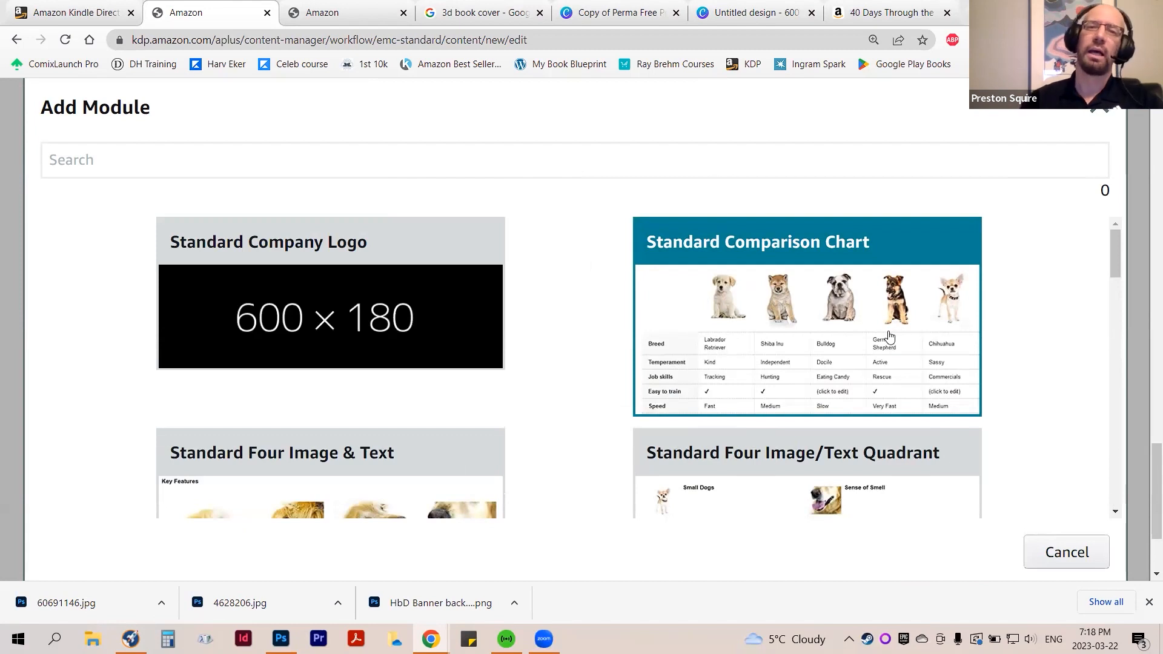
{"action": "scroll", "coordinate": [884, 339], "scroll_direction": "down", "scroll_amount": 3}
{"action": "scroll", "coordinate": [751, 351], "scroll_direction": "up", "scroll_amount": 3}
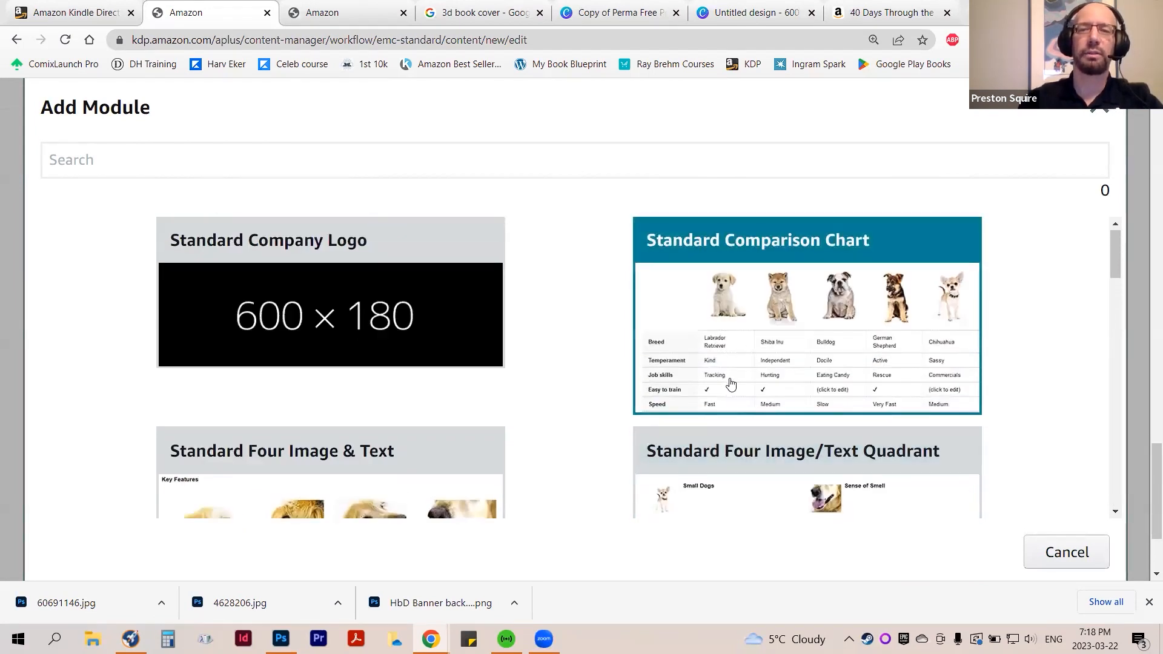
{"action": "scroll", "coordinate": [697, 388], "scroll_direction": "down", "scroll_amount": 7}
{"action": "scroll", "coordinate": [560, 391], "scroll_direction": "down", "scroll_amount": 9}
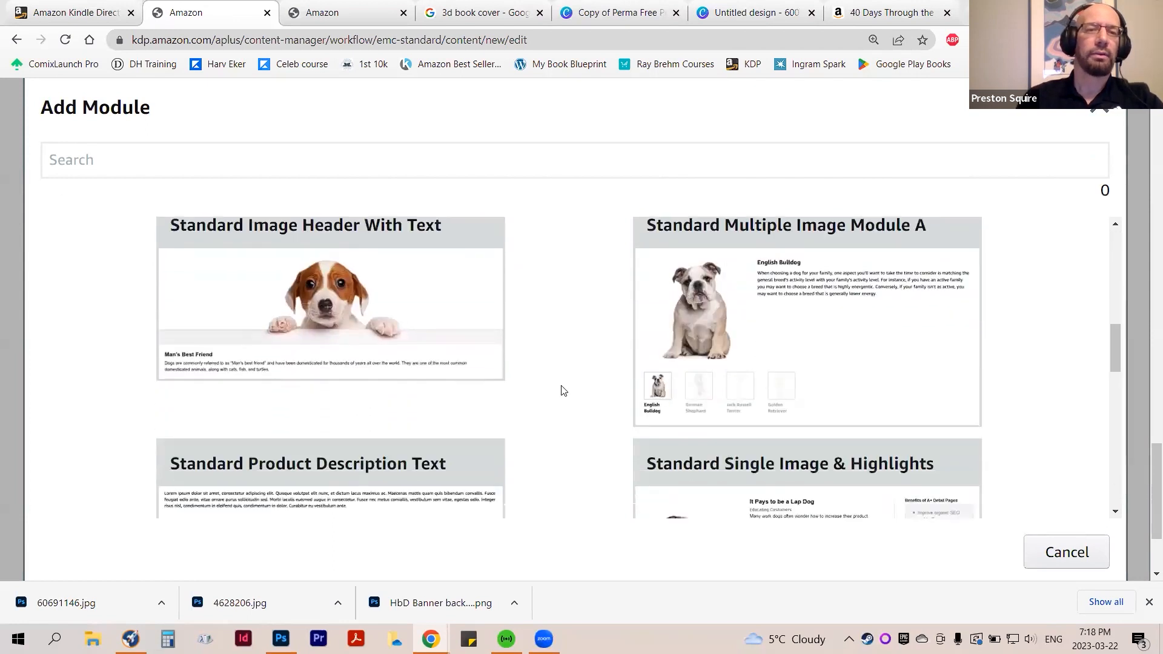
{"action": "scroll", "coordinate": [561, 391], "scroll_direction": "down", "scroll_amount": 7}
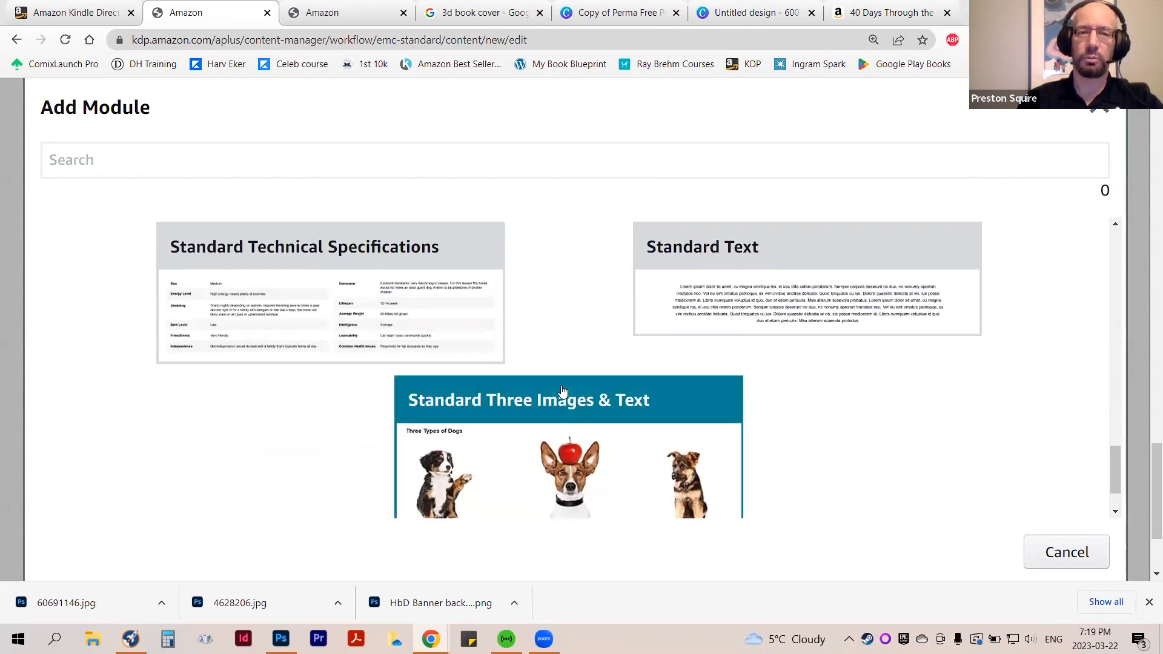
{"action": "scroll", "coordinate": [562, 391], "scroll_direction": "down", "scroll_amount": 1}
{"action": "scroll", "coordinate": [563, 393], "scroll_direction": "up", "scroll_amount": 5}
{"action": "scroll", "coordinate": [660, 432], "scroll_direction": "up", "scroll_amount": 6}
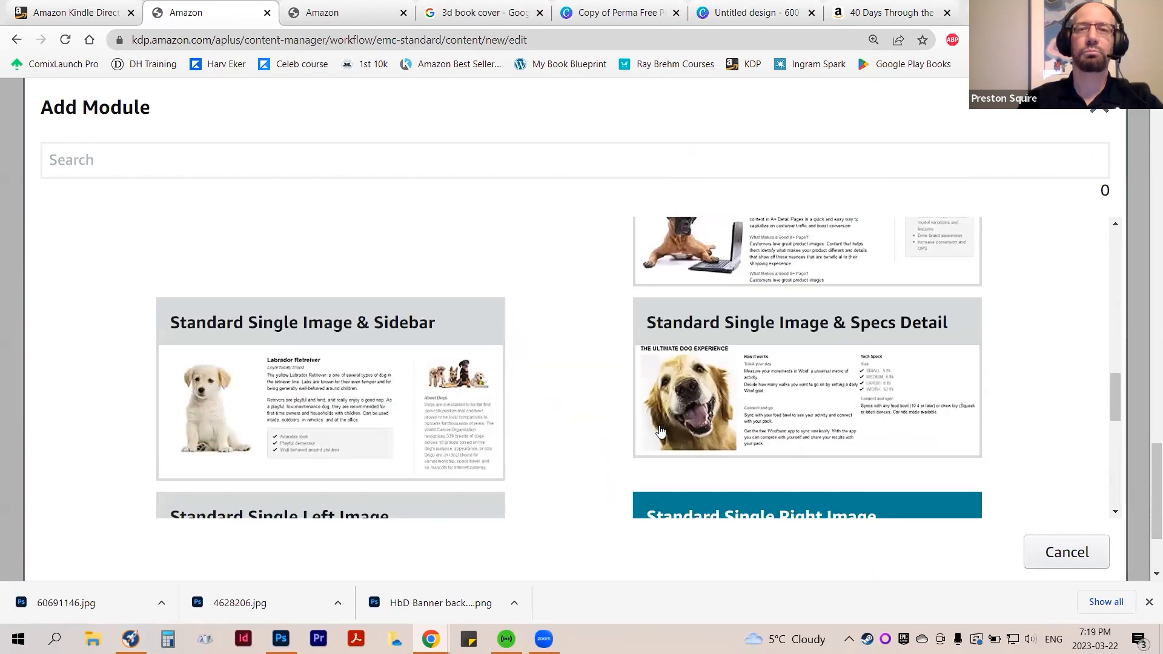
{"action": "scroll", "coordinate": [660, 431], "scroll_direction": "up", "scroll_amount": 10}
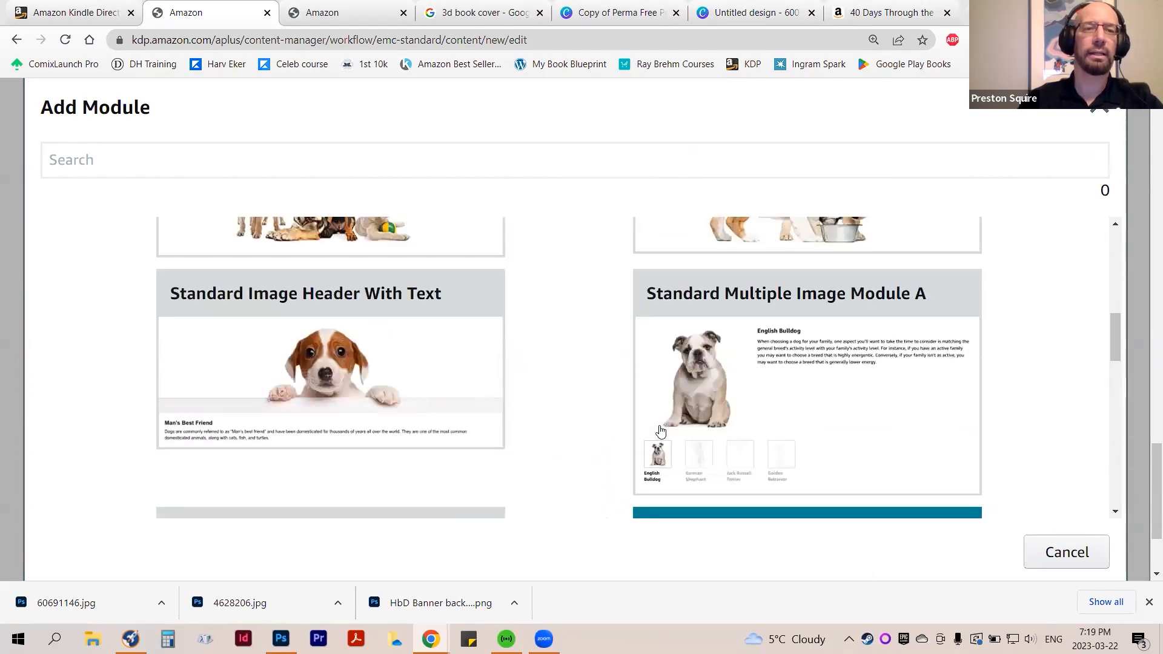
{"action": "scroll", "coordinate": [660, 431], "scroll_direction": "up", "scroll_amount": 2}
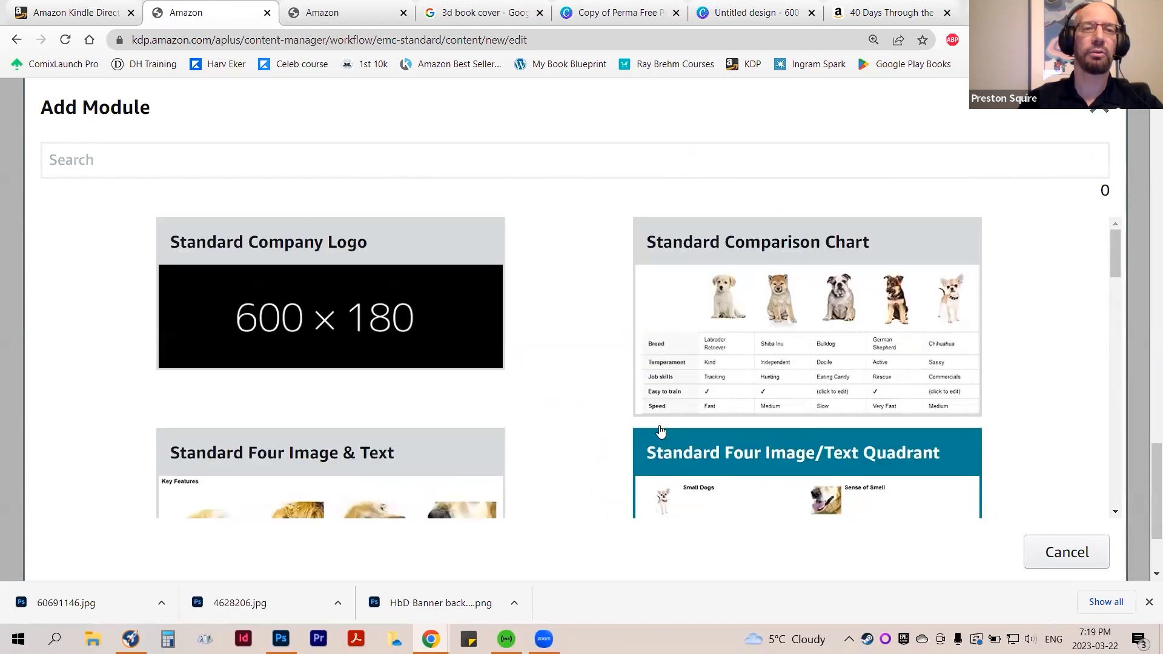
{"action": "scroll", "coordinate": [660, 431], "scroll_direction": "down", "scroll_amount": 3}
{"action": "scroll", "coordinate": [551, 428], "scroll_direction": "down", "scroll_amount": 5}
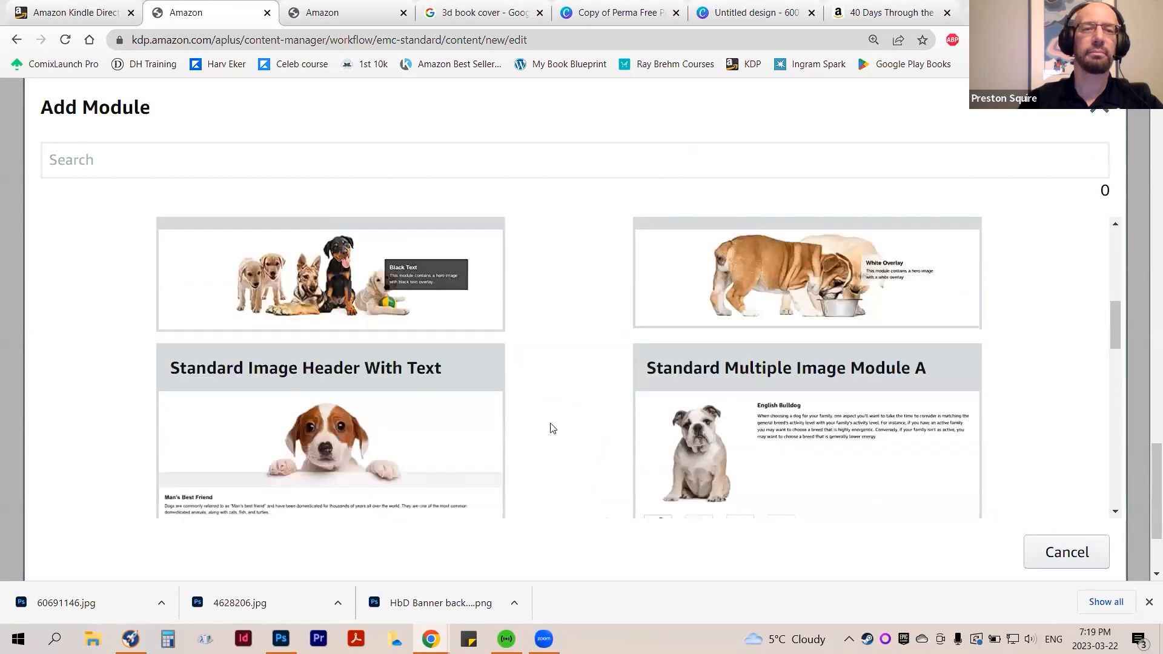
{"action": "left_click", "coordinate": [807, 384]}
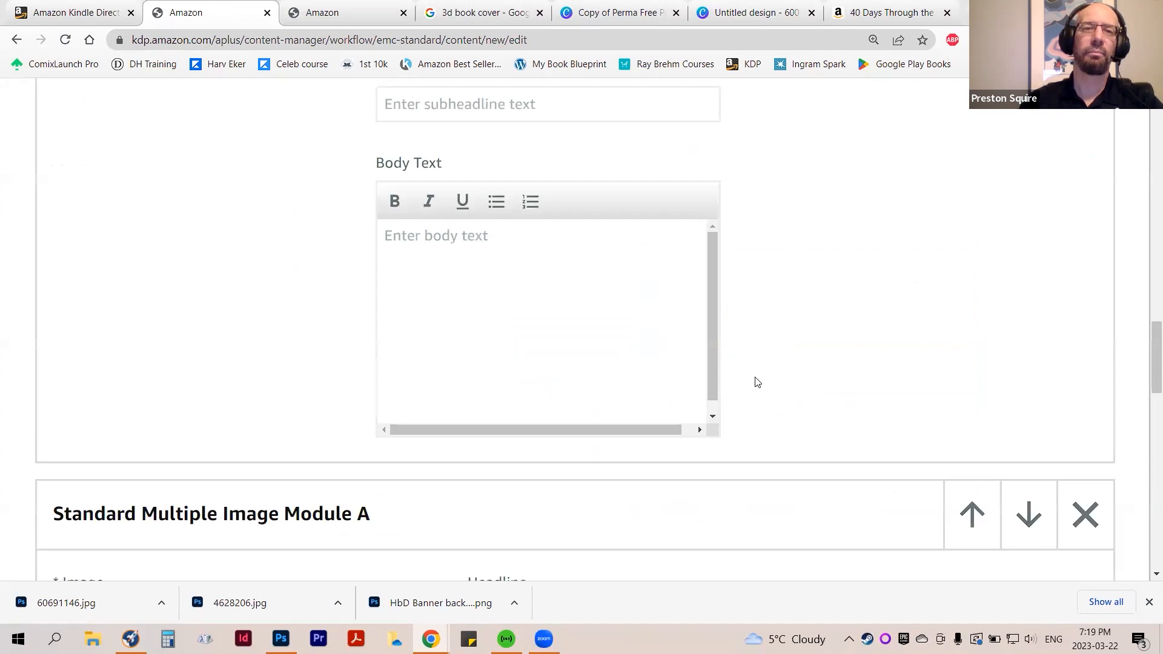
Examine the Standard Multiple Image Module A's main image, headline, description, and the four thumbnail slots with their captions
{"action": "scroll", "coordinate": [790, 407], "scroll_direction": "up", "scroll_amount": 3}
{"action": "scroll", "coordinate": [785, 409], "scroll_direction": "down", "scroll_amount": 6}
{"action": "scroll", "coordinate": [782, 411], "scroll_direction": "down", "scroll_amount": 3}
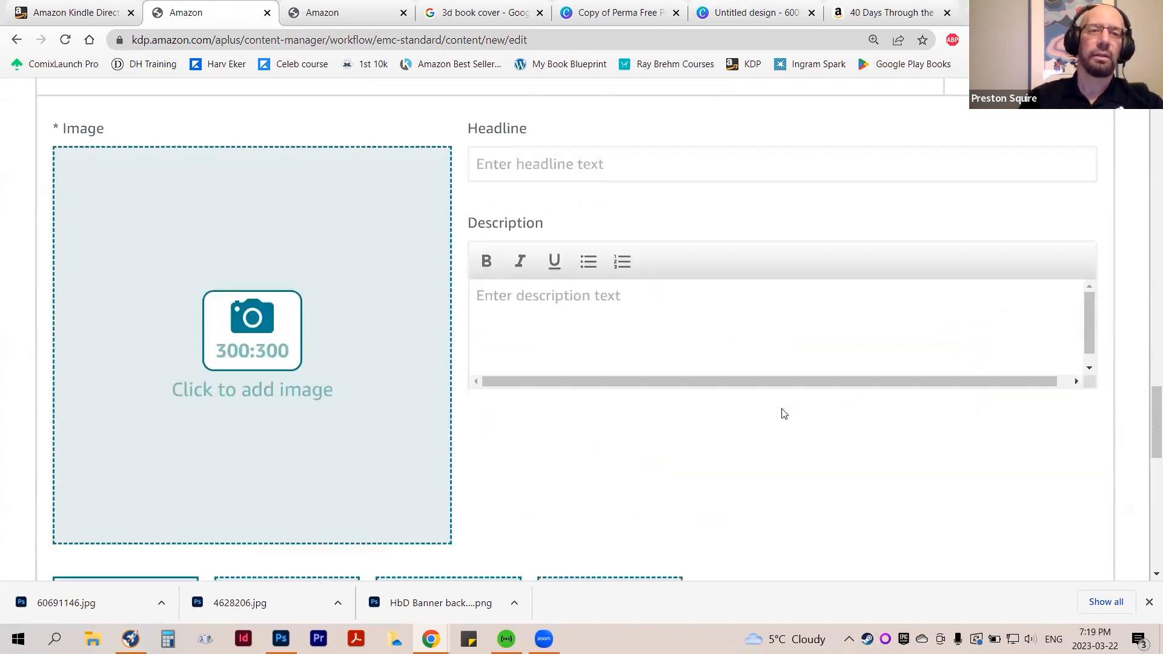
{"action": "scroll", "coordinate": [464, 381], "scroll_direction": "down", "scroll_amount": 1}
{"action": "scroll", "coordinate": [462, 381], "scroll_direction": "up", "scroll_amount": 1}
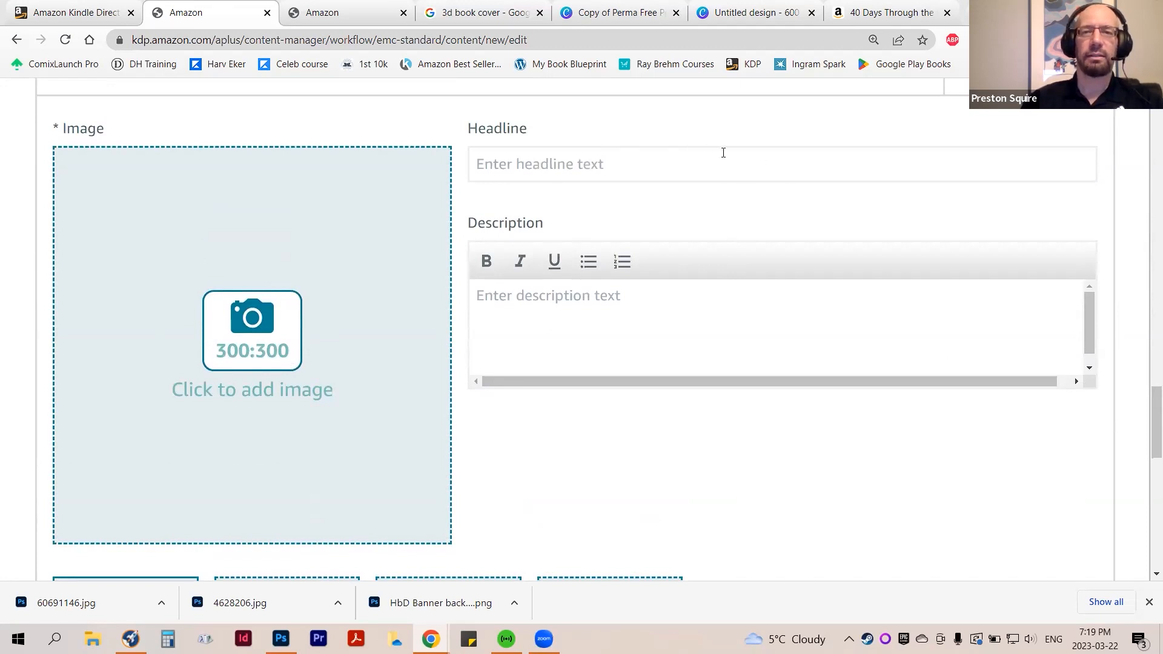
{"action": "scroll", "coordinate": [626, 327], "scroll_direction": "down", "scroll_amount": 1}
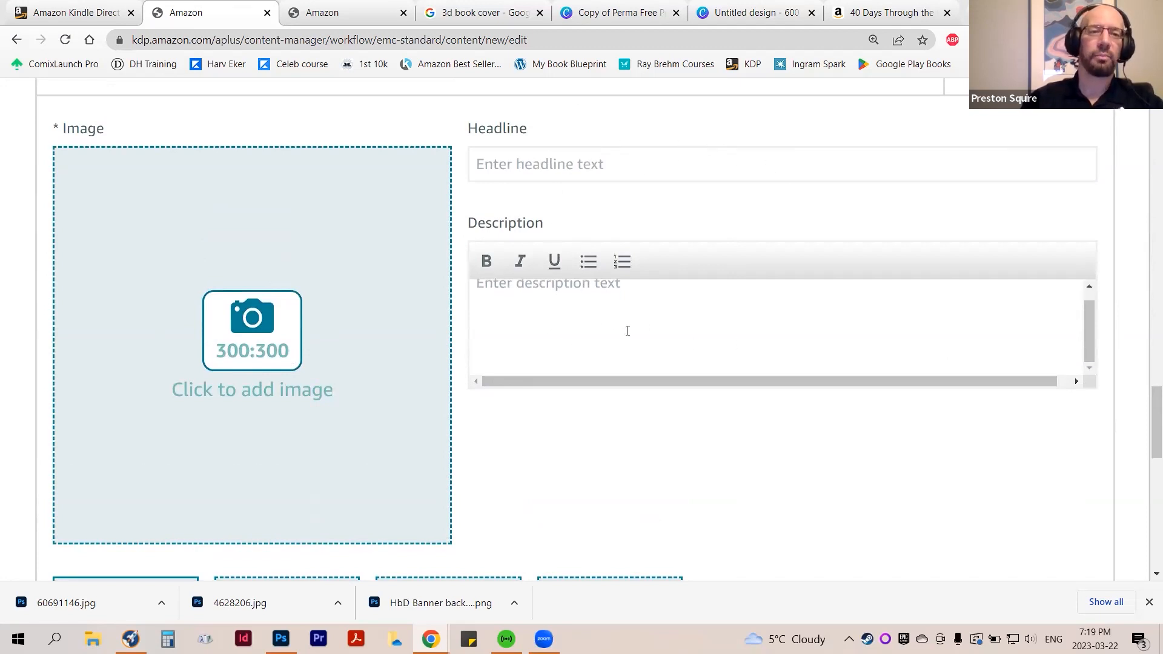
{"action": "scroll", "coordinate": [757, 429], "scroll_direction": "down", "scroll_amount": 4}
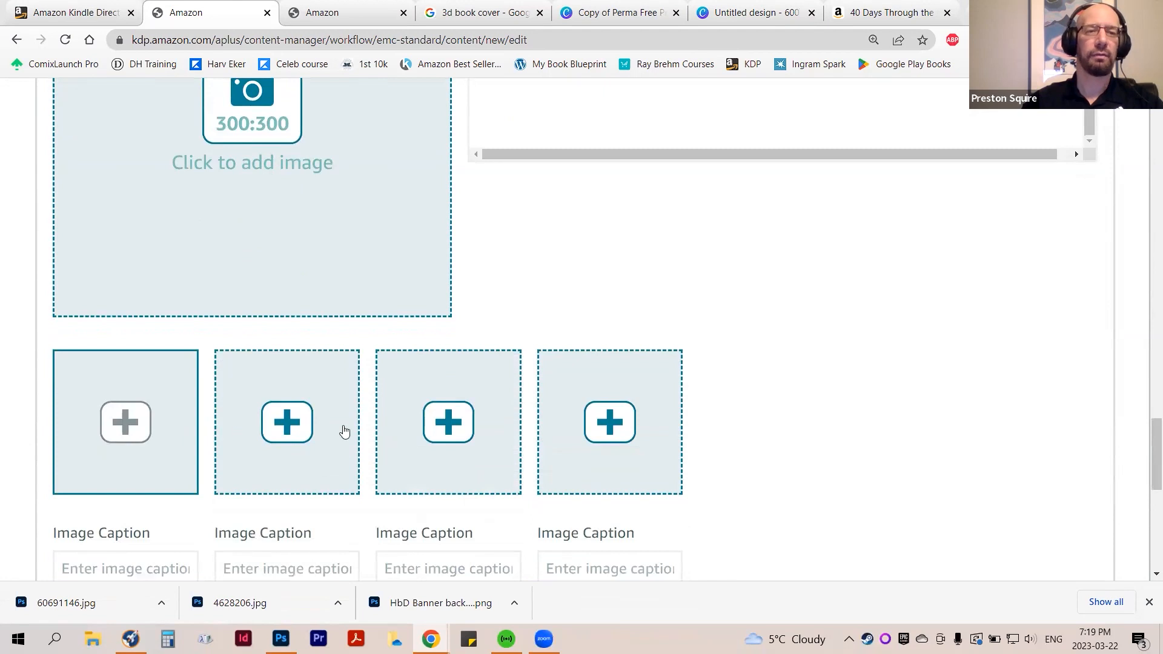
{"action": "scroll", "coordinate": [675, 435], "scroll_direction": "up", "scroll_amount": 4}
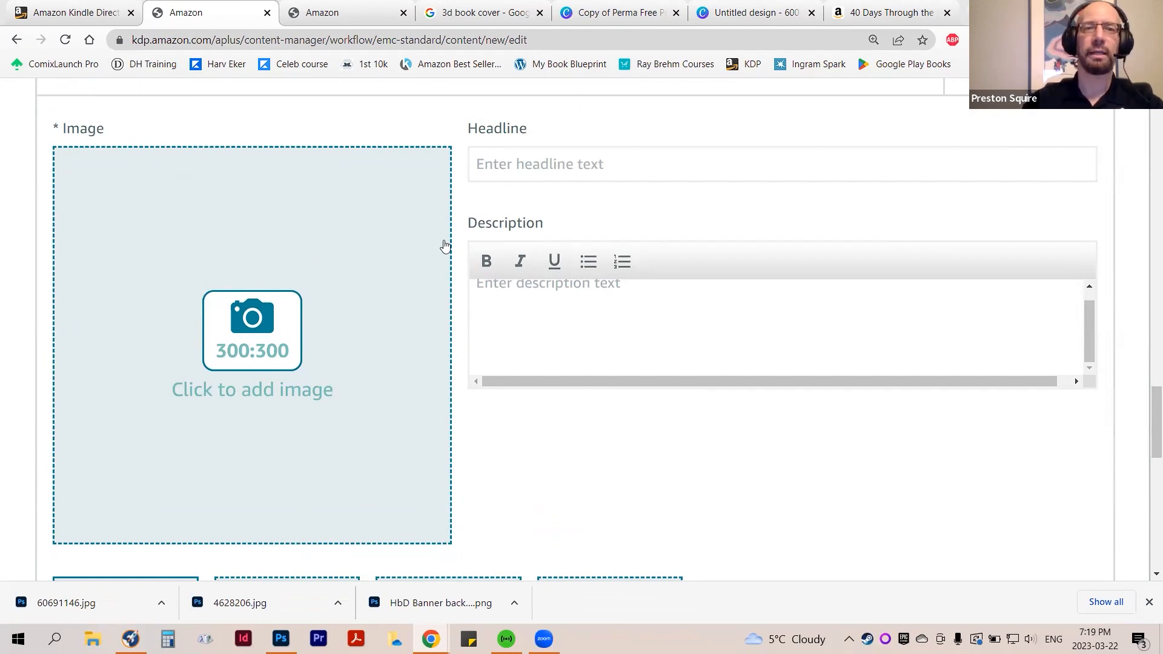
{"action": "scroll", "coordinate": [696, 319], "scroll_direction": "down", "scroll_amount": 4}
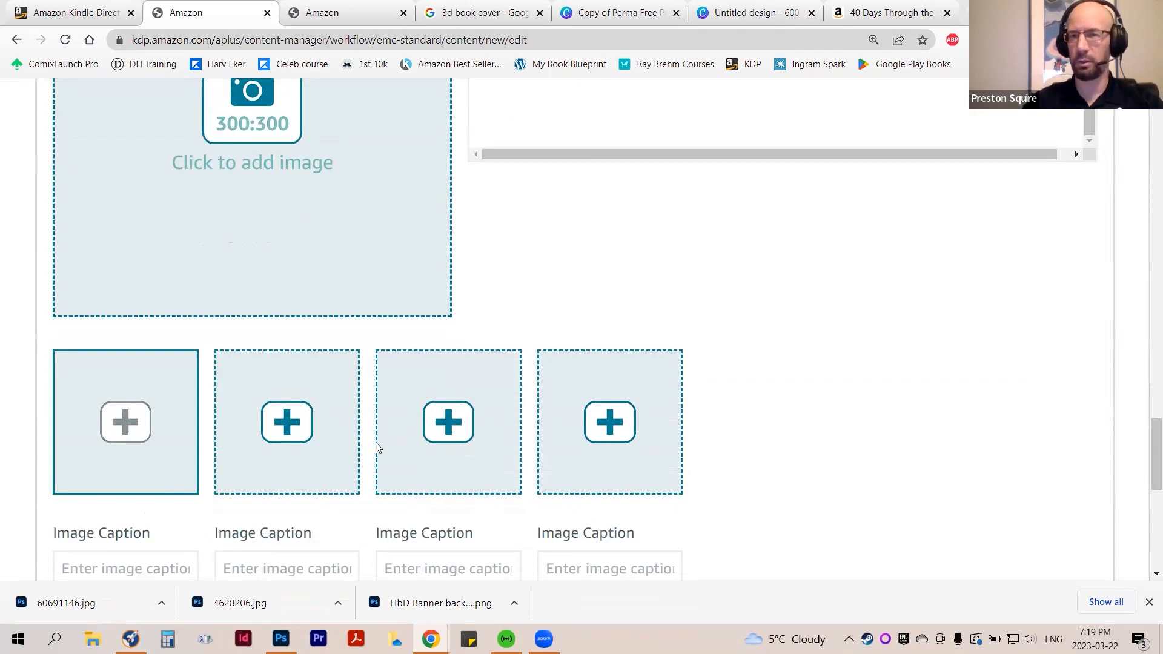
{"action": "scroll", "coordinate": [524, 434], "scroll_direction": "up", "scroll_amount": 3}
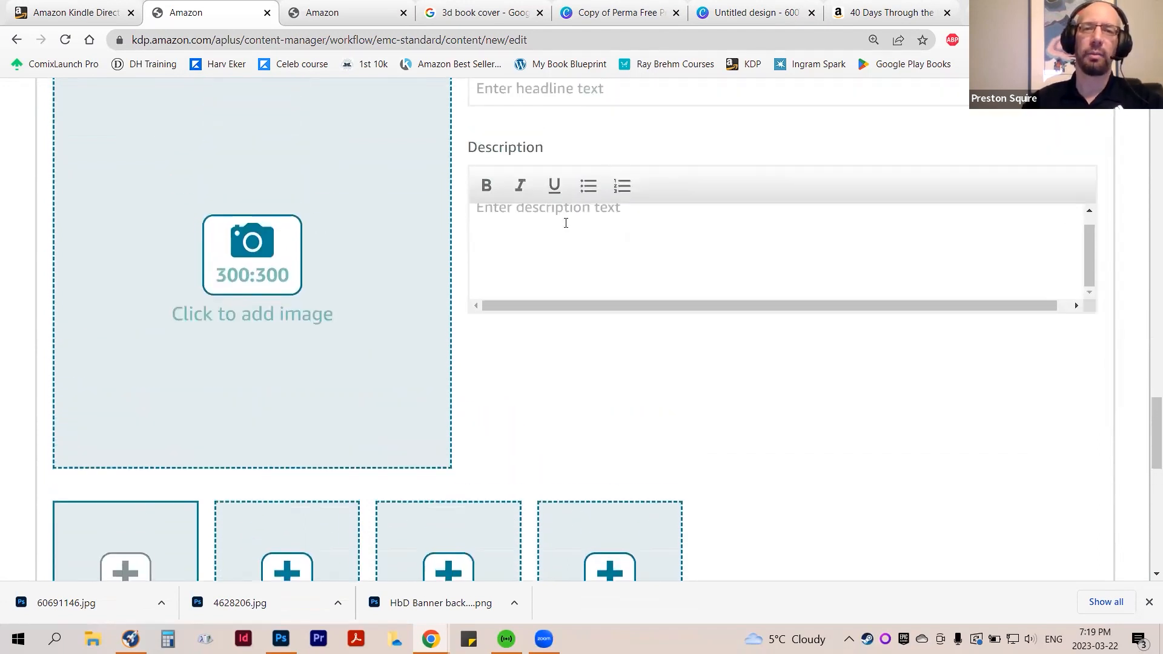
{"action": "scroll", "coordinate": [629, 327], "scroll_direction": "down", "scroll_amount": 3}
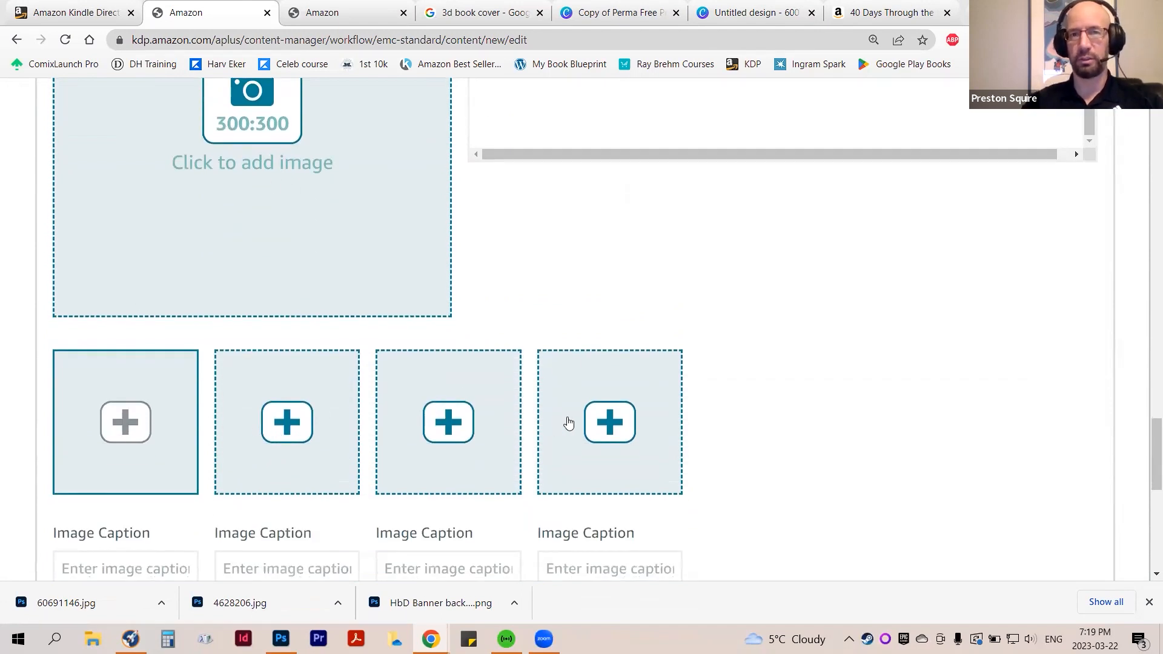
{"action": "scroll", "coordinate": [721, 433], "scroll_direction": "up", "scroll_amount": 5}
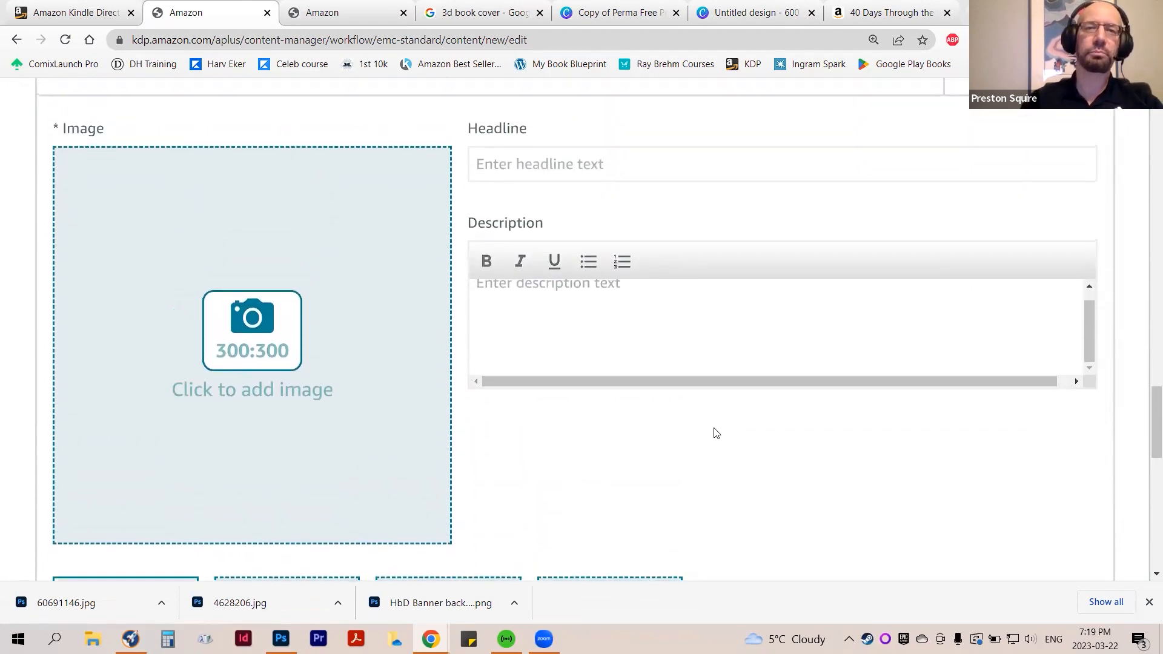
{"action": "scroll", "coordinate": [309, 440], "scroll_direction": "down", "scroll_amount": 3}
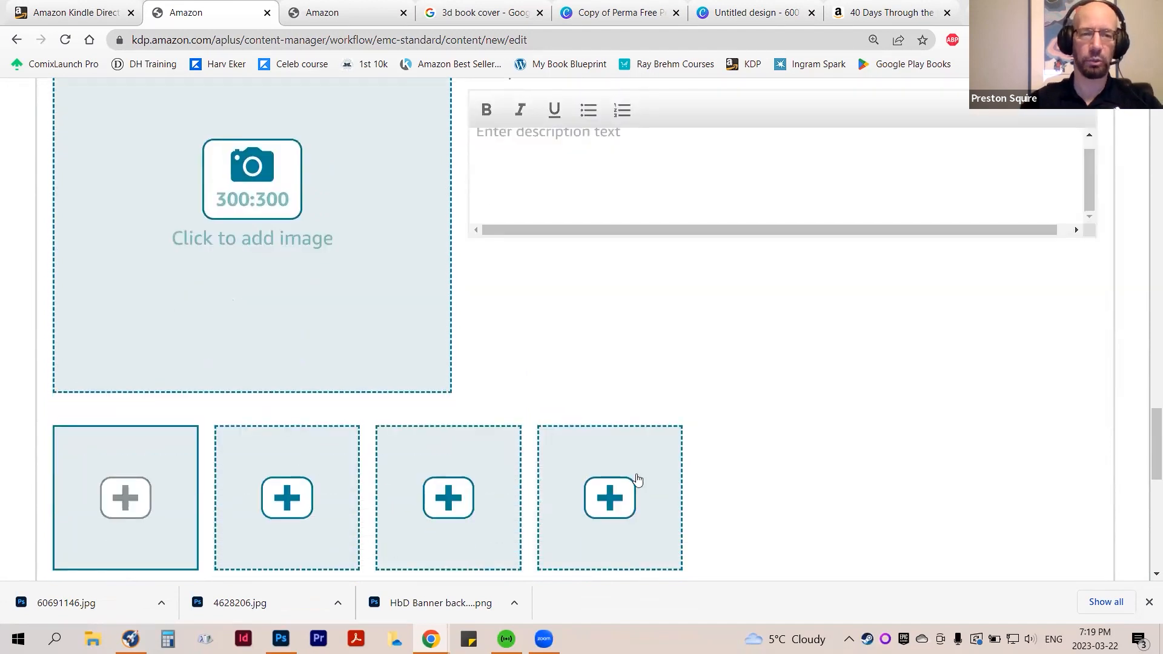
Delete the Standard Multiple Image Module A from the content
{"action": "scroll", "coordinate": [687, 417], "scroll_direction": "up", "scroll_amount": 4}
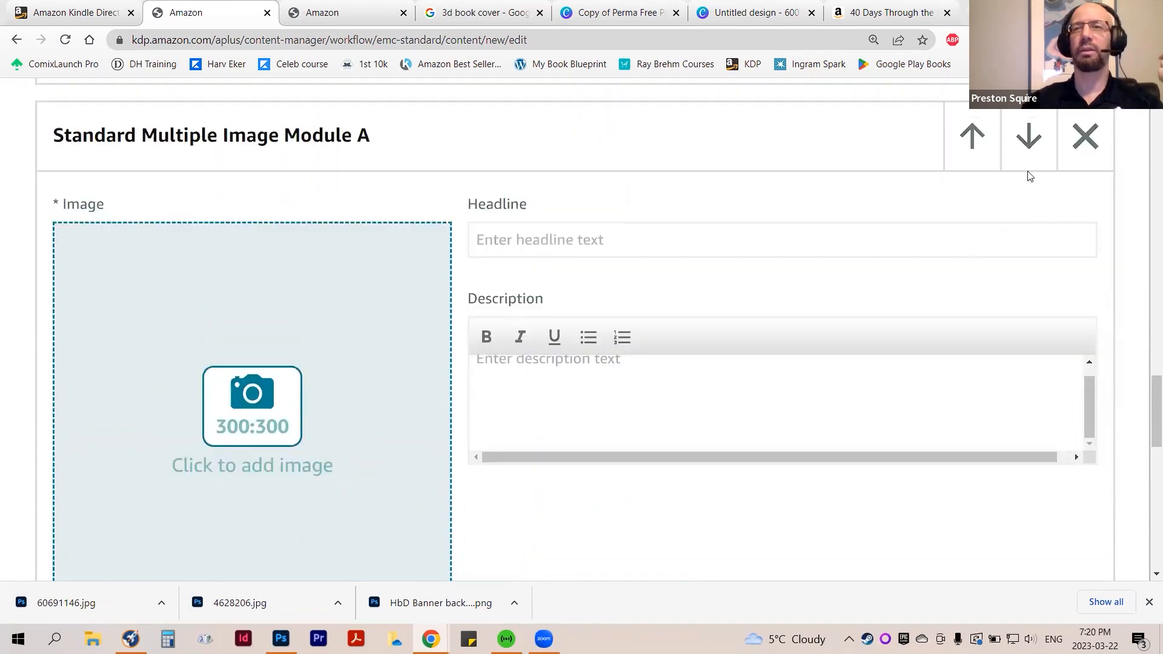
{"action": "left_click", "coordinate": [1085, 136]}
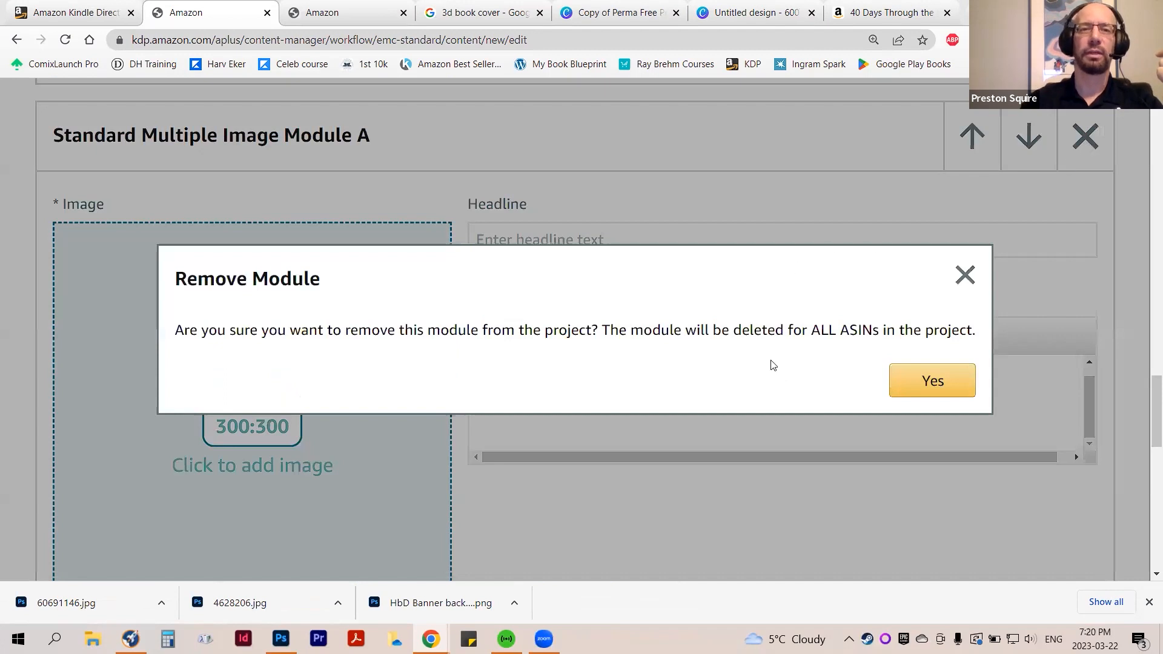
{"action": "left_click", "coordinate": [936, 385]}
{"action": "scroll", "coordinate": [936, 386], "scroll_direction": "up", "scroll_amount": 2}
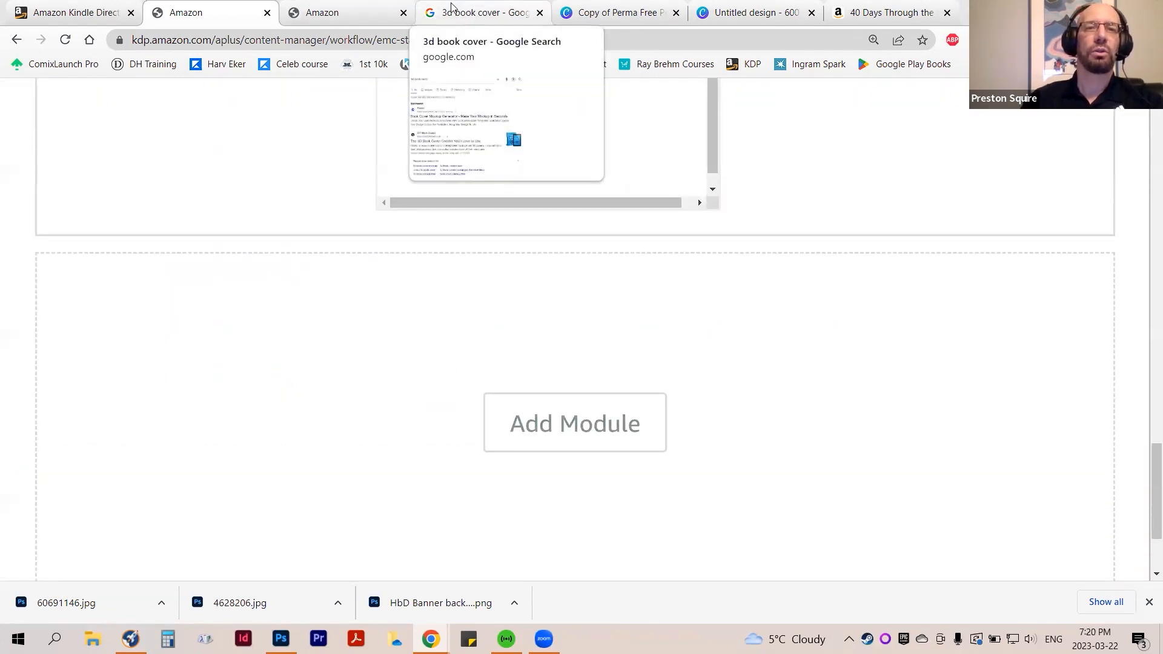
Open the finished Healthy by Design A+ content preview and examine each module from the banner down to the comparison chart
{"action": "left_click", "coordinate": [356, 8]}
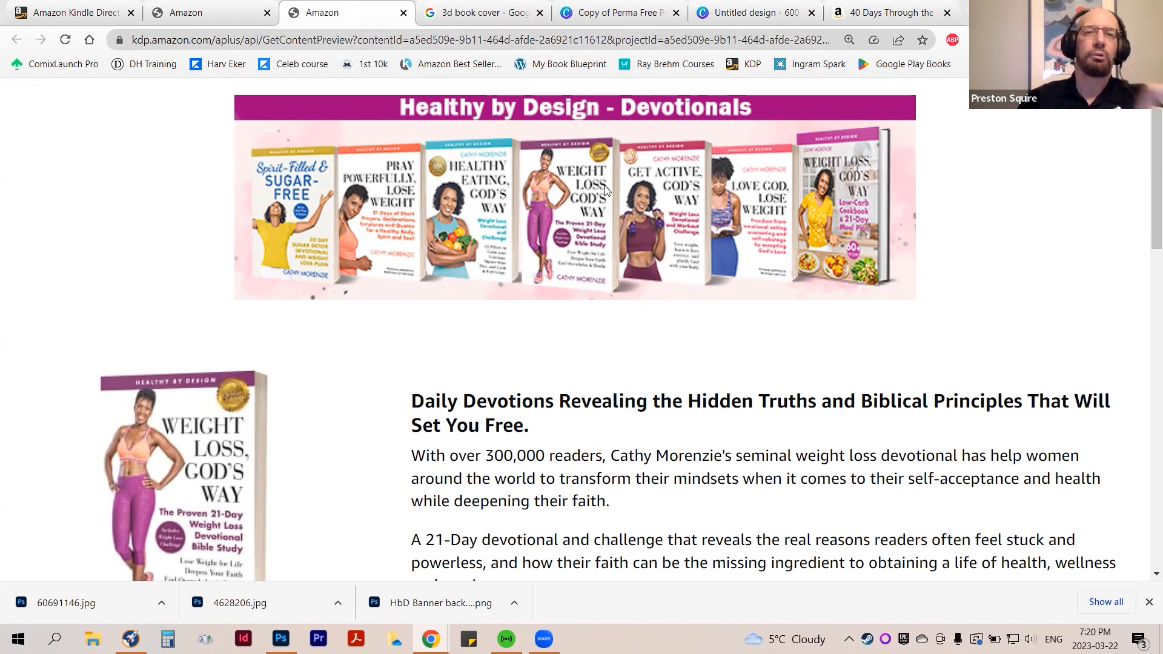
{"action": "scroll", "coordinate": [636, 275], "scroll_direction": "down", "scroll_amount": 4}
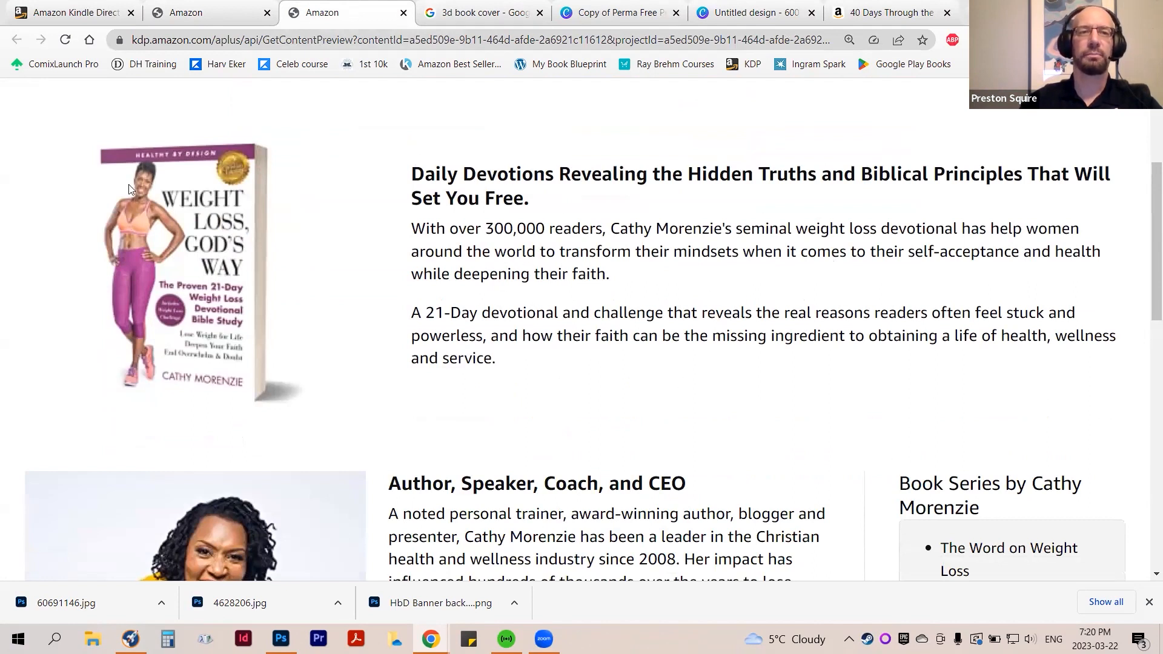
{"action": "scroll", "coordinate": [344, 262], "scroll_direction": "down", "scroll_amount": 5}
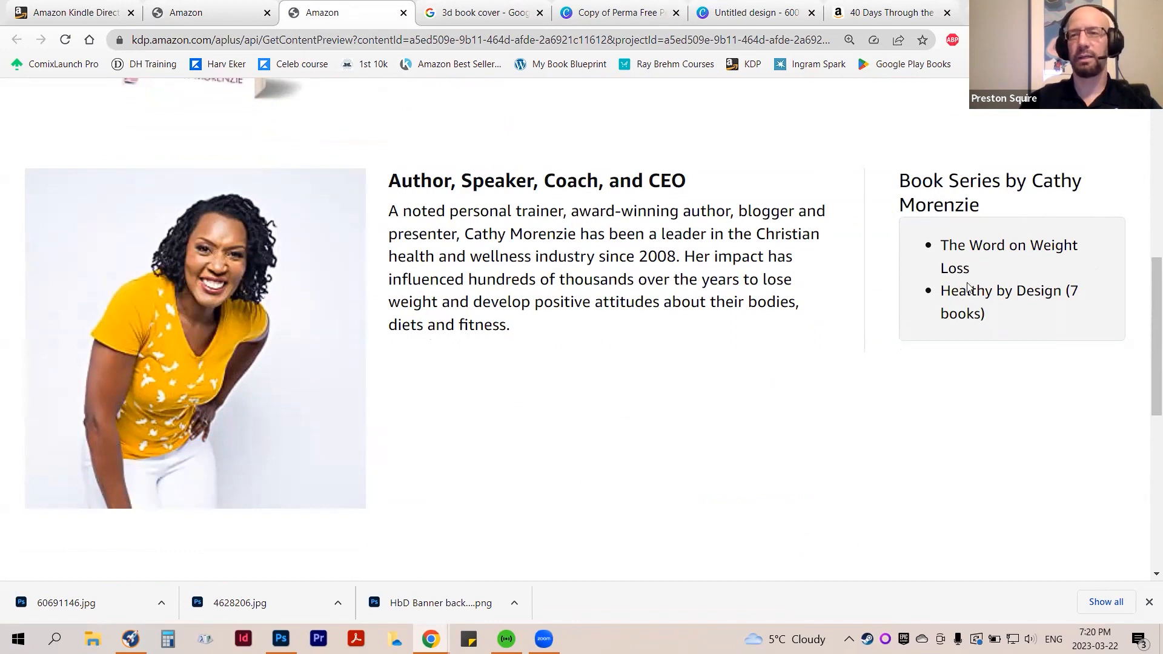
{"action": "scroll", "coordinate": [987, 272], "scroll_direction": "down", "scroll_amount": 1}
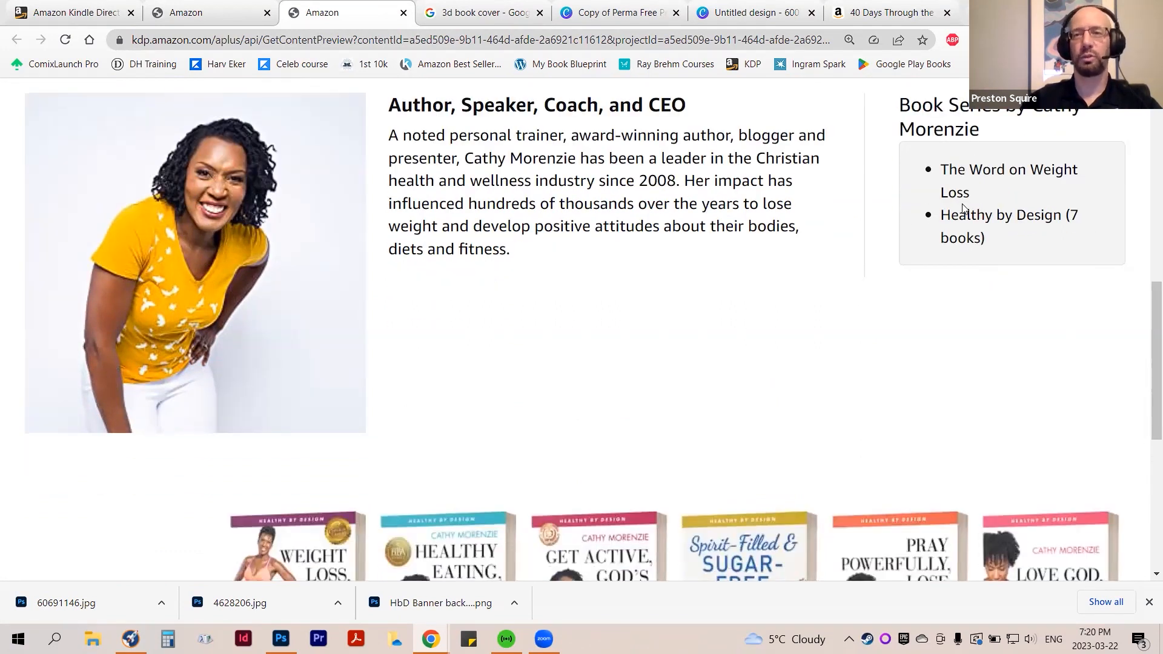
{"action": "scroll", "coordinate": [979, 205], "scroll_direction": "down", "scroll_amount": 5}
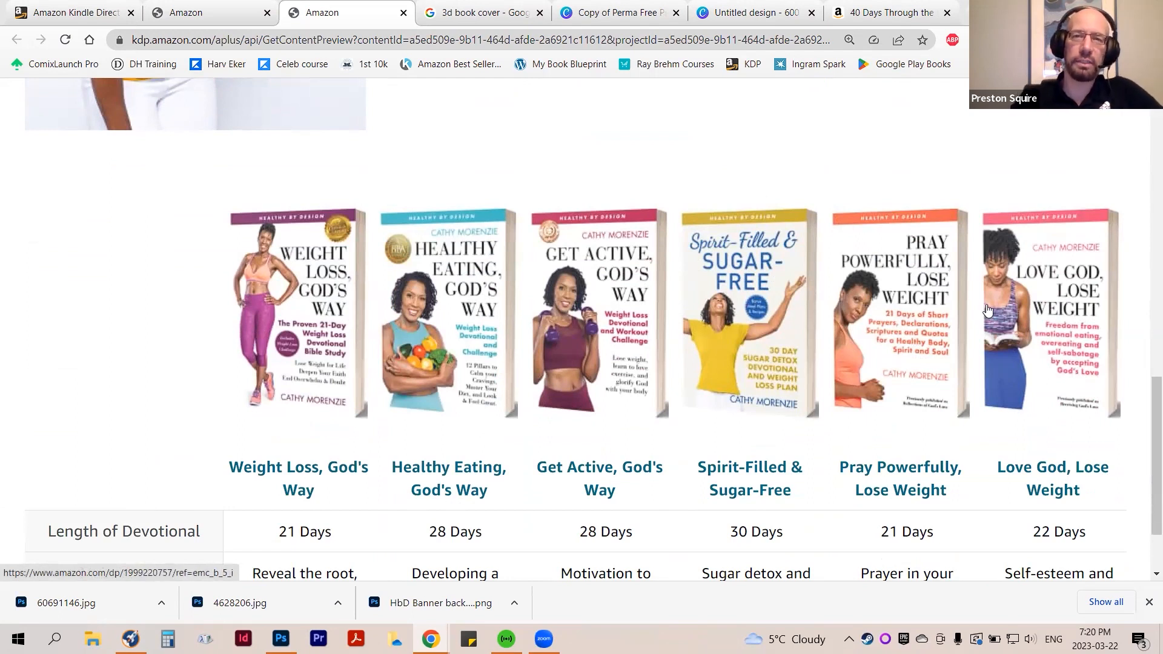
{"action": "scroll", "coordinate": [987, 310], "scroll_direction": "down", "scroll_amount": 2}
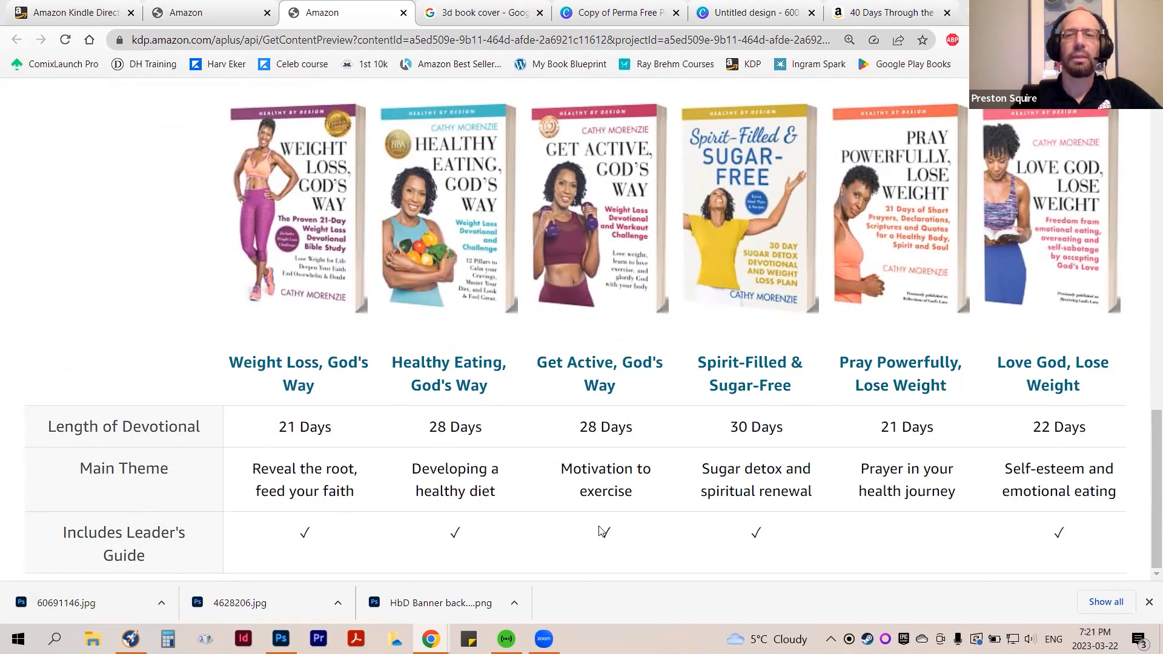
Review the overall layout of the Healthy by Design preview again, comparing its banner, book description, author section and book lineup
{"action": "scroll", "coordinate": [601, 531], "scroll_direction": "up", "scroll_amount": 15}
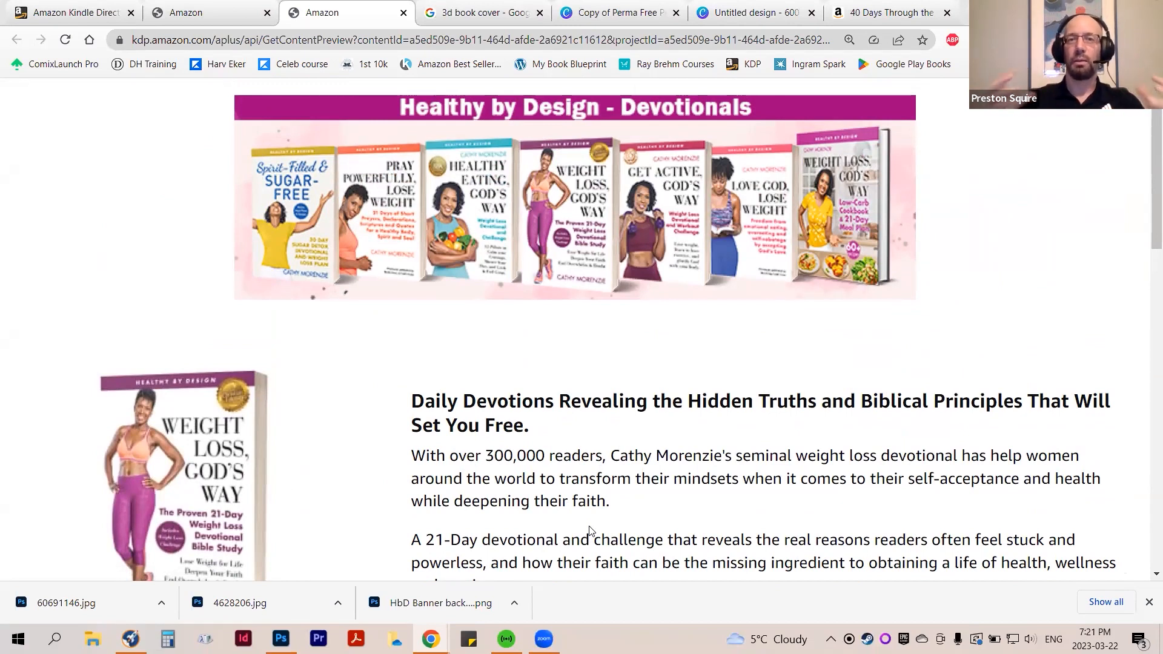
{"action": "scroll", "coordinate": [599, 522], "scroll_direction": "down", "scroll_amount": 1}
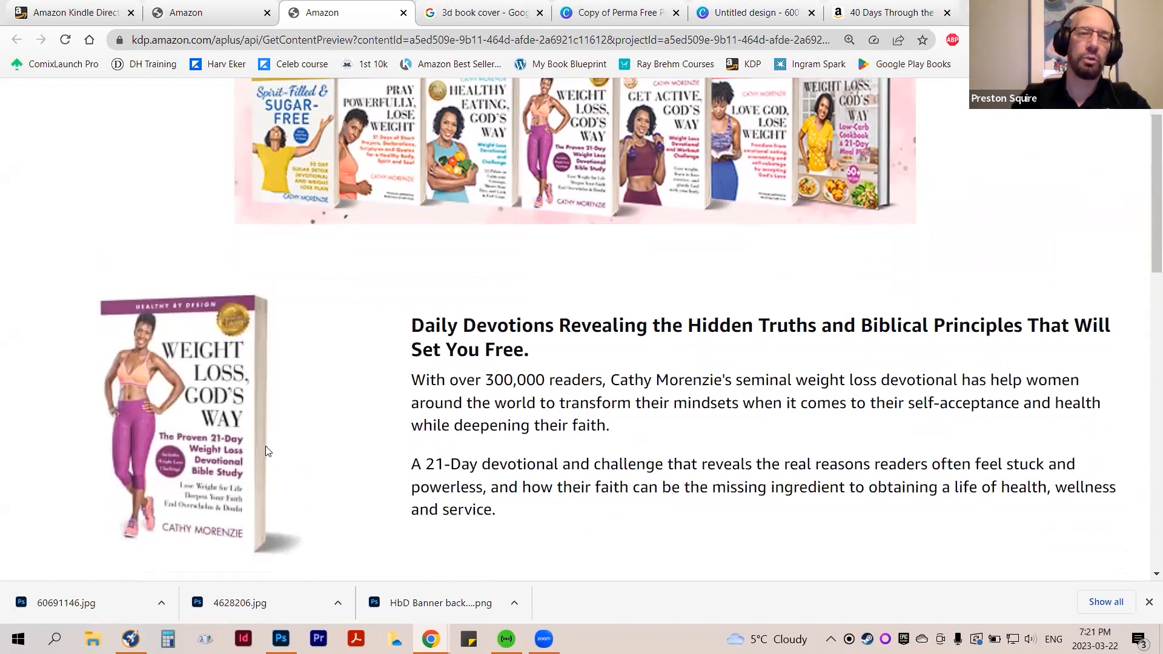
{"action": "scroll", "coordinate": [261, 449], "scroll_direction": "up", "scroll_amount": 1}
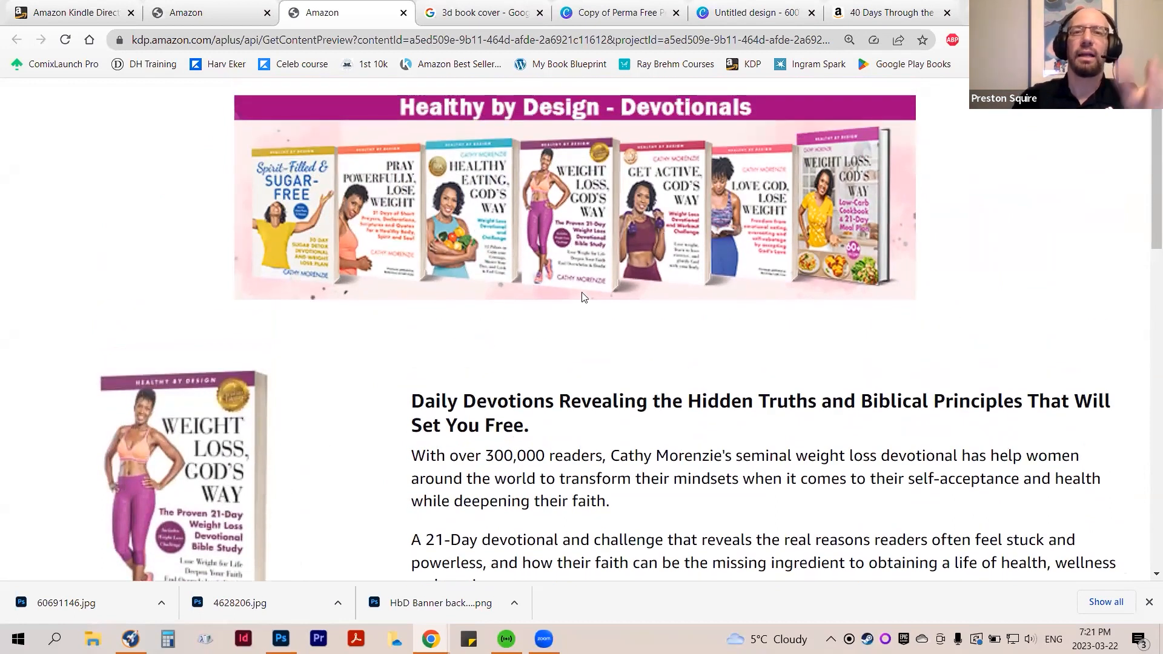
{"action": "scroll", "coordinate": [609, 347], "scroll_direction": "down", "scroll_amount": 1}
{"action": "scroll", "coordinate": [609, 347], "scroll_direction": "down", "scroll_amount": 5}
{"action": "scroll", "coordinate": [609, 357], "scroll_direction": "up", "scroll_amount": 5}
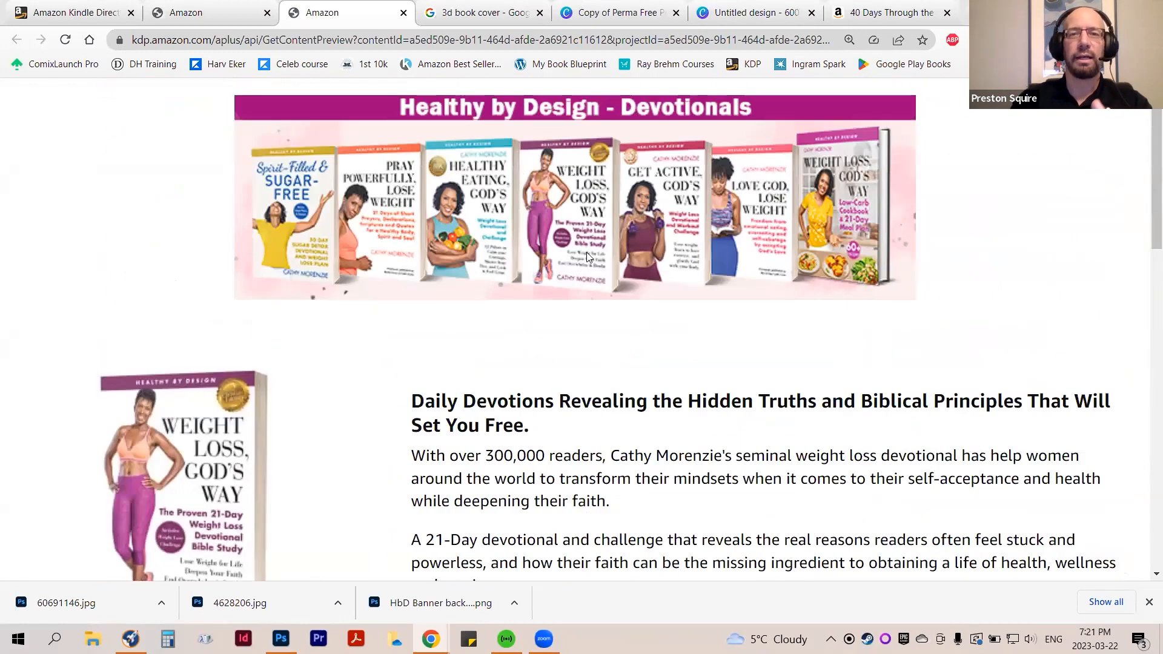
{"action": "scroll", "coordinate": [585, 258], "scroll_direction": "down", "scroll_amount": 16}
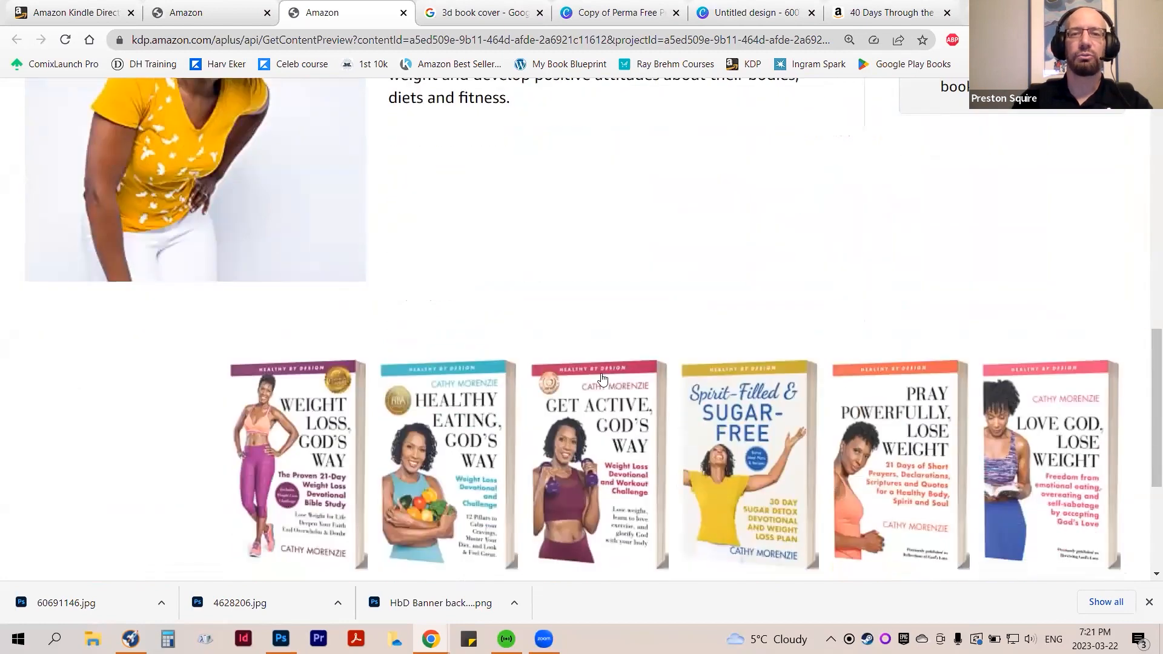
{"action": "scroll", "coordinate": [600, 383], "scroll_direction": "up", "scroll_amount": 10}
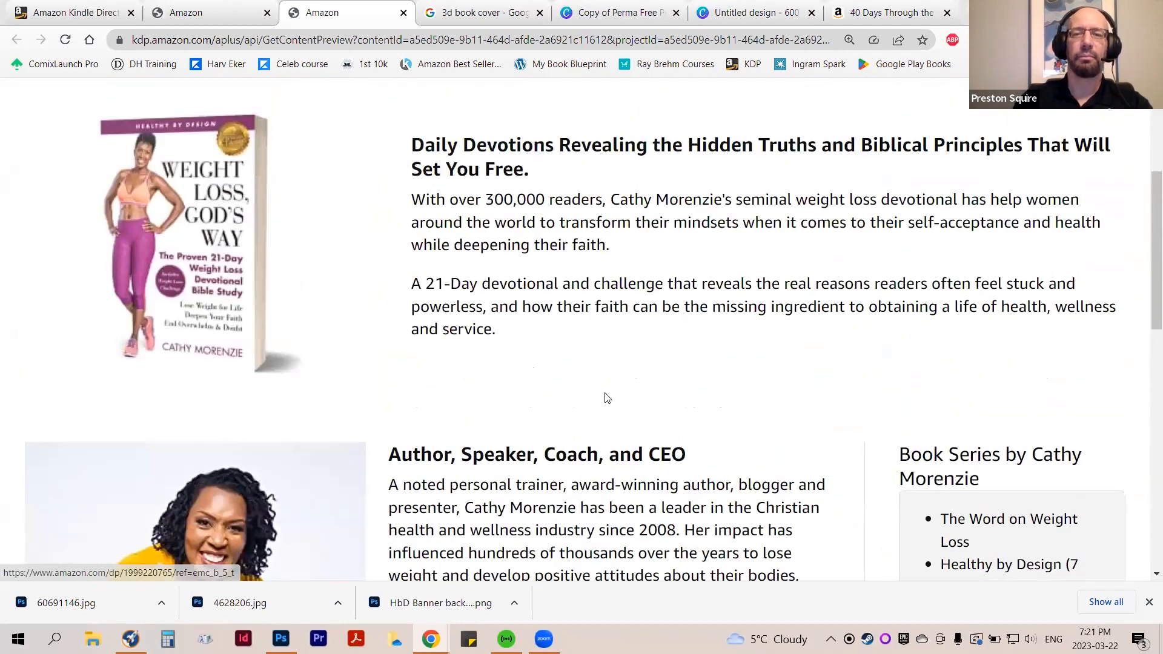
{"action": "scroll", "coordinate": [602, 388], "scroll_direction": "up", "scroll_amount": 3}
{"action": "scroll", "coordinate": [606, 397], "scroll_direction": "up", "scroll_amount": 1}
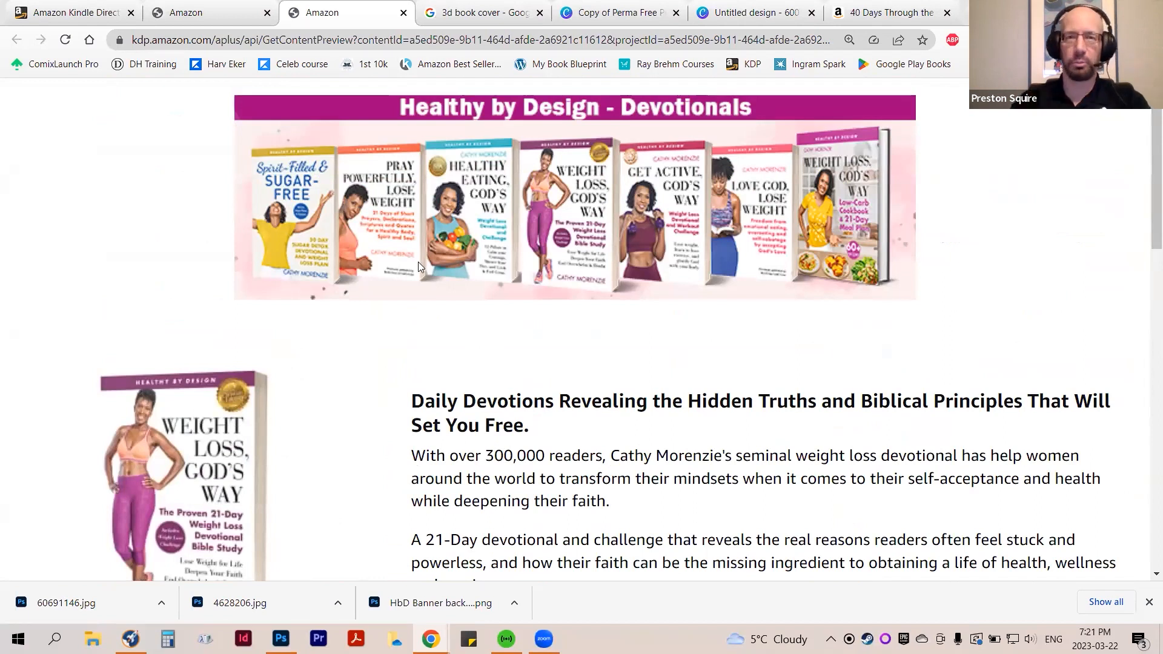
Examine the Healthy by Design preview once more, from the Devotionals banner through the author section to the comparison table's leader's guide row
{"action": "scroll", "coordinate": [419, 260], "scroll_direction": "down", "scroll_amount": 2}
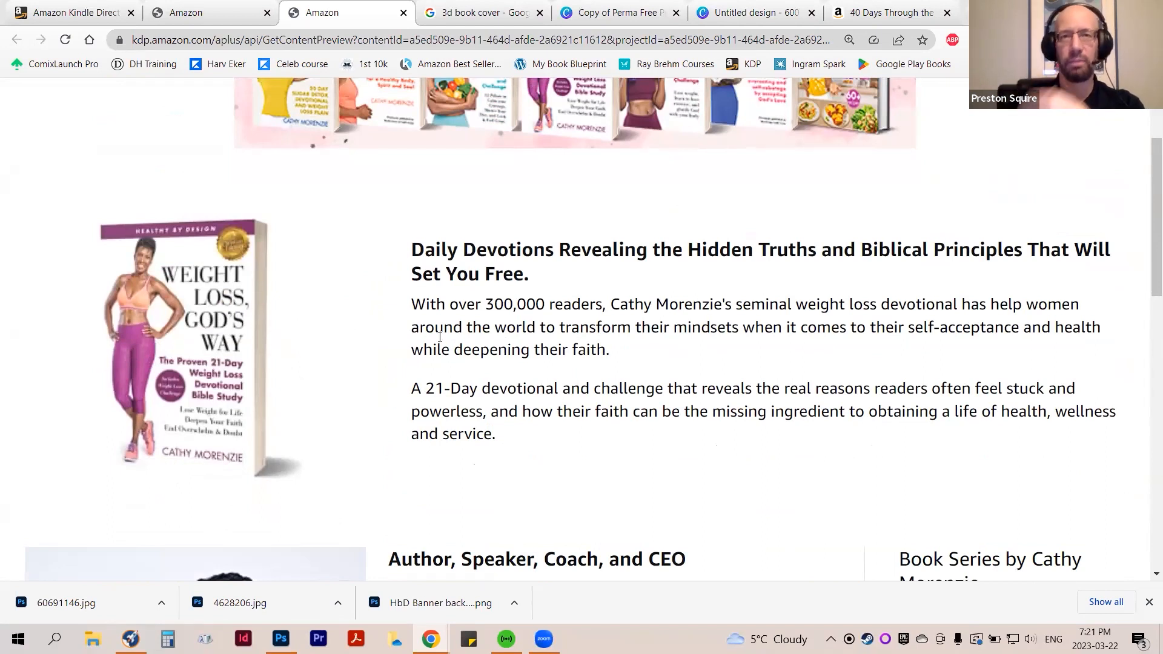
{"action": "scroll", "coordinate": [440, 336], "scroll_direction": "down", "scroll_amount": 12}
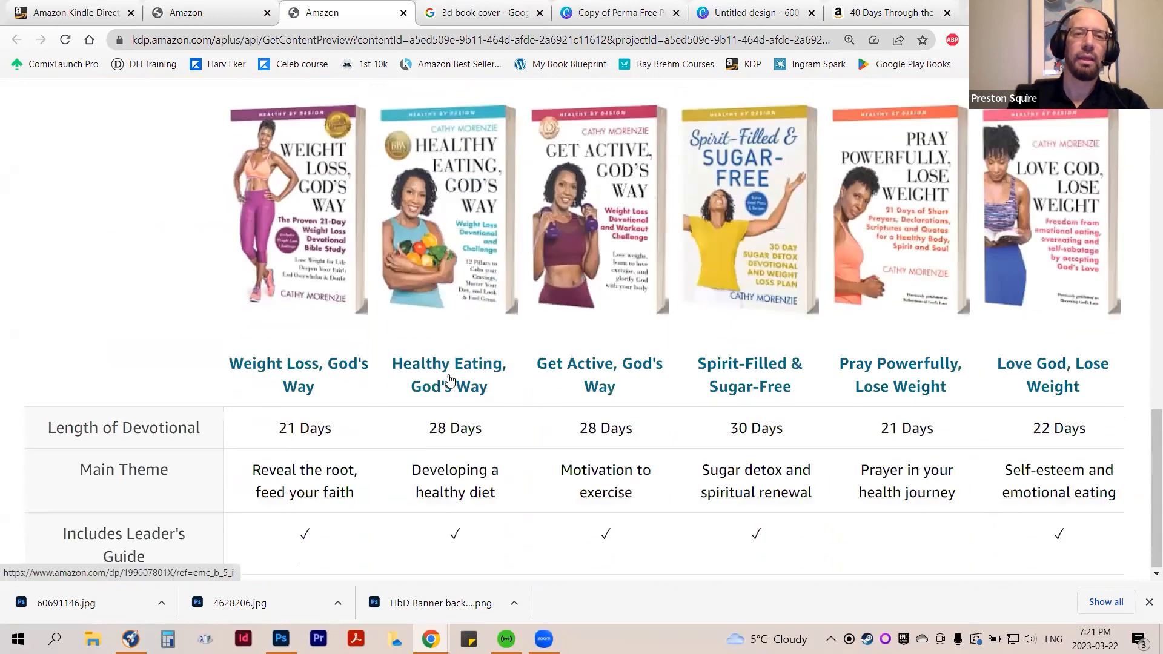
{"action": "scroll", "coordinate": [507, 409], "scroll_direction": "up", "scroll_amount": 15}
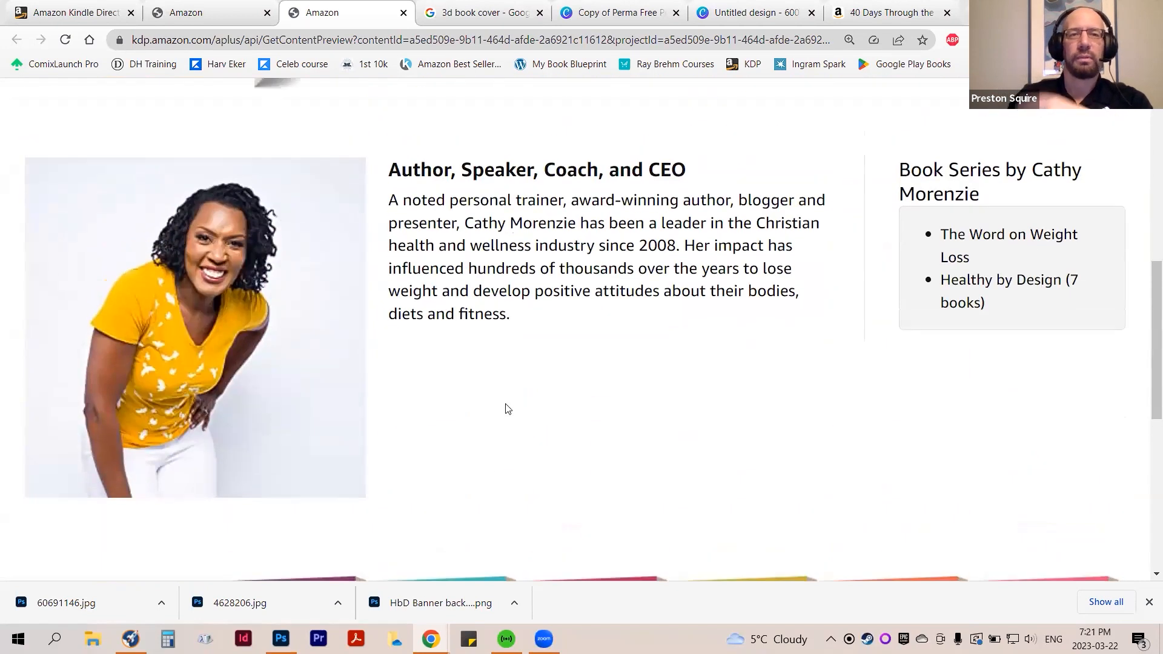
{"action": "scroll", "coordinate": [507, 409], "scroll_direction": "up", "scroll_amount": 2}
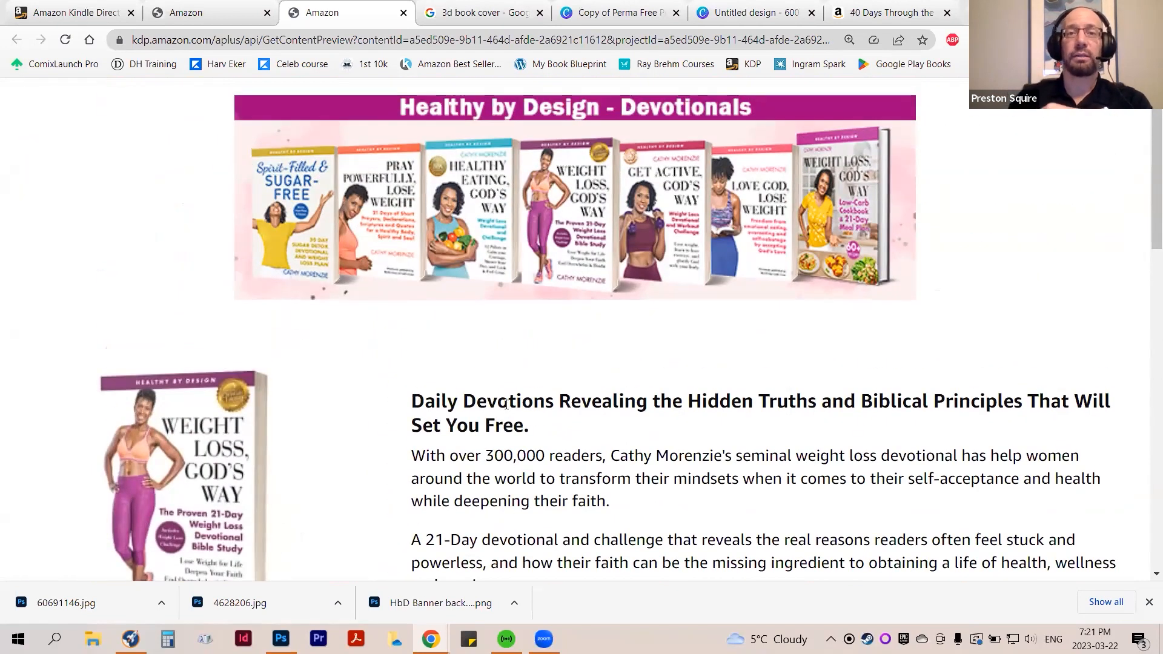
{"action": "scroll", "coordinate": [509, 418], "scroll_direction": "down", "scroll_amount": 13}
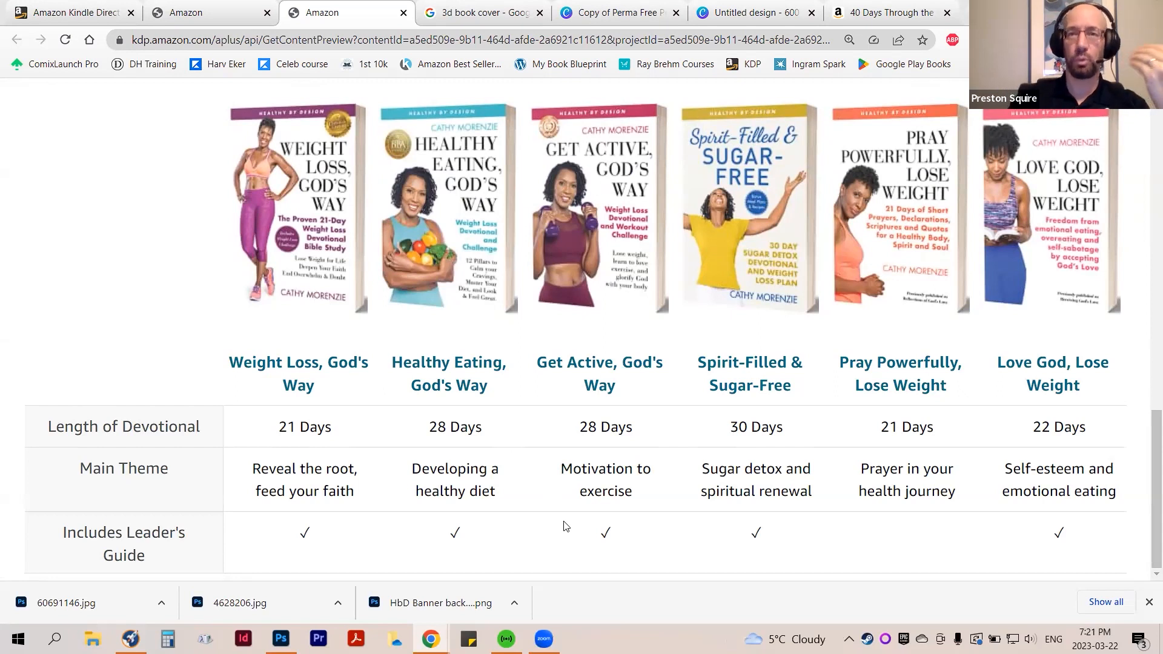
{"action": "scroll", "coordinate": [563, 526], "scroll_direction": "up", "scroll_amount": 12}
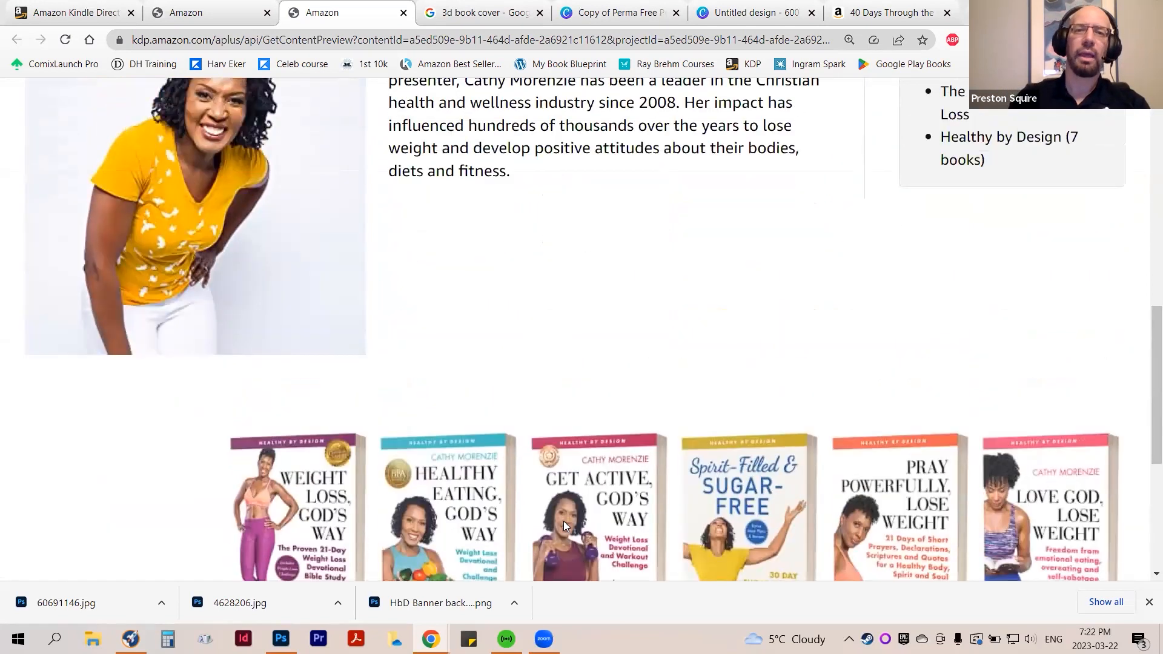
{"action": "scroll", "coordinate": [563, 526], "scroll_direction": "up", "scroll_amount": 4}
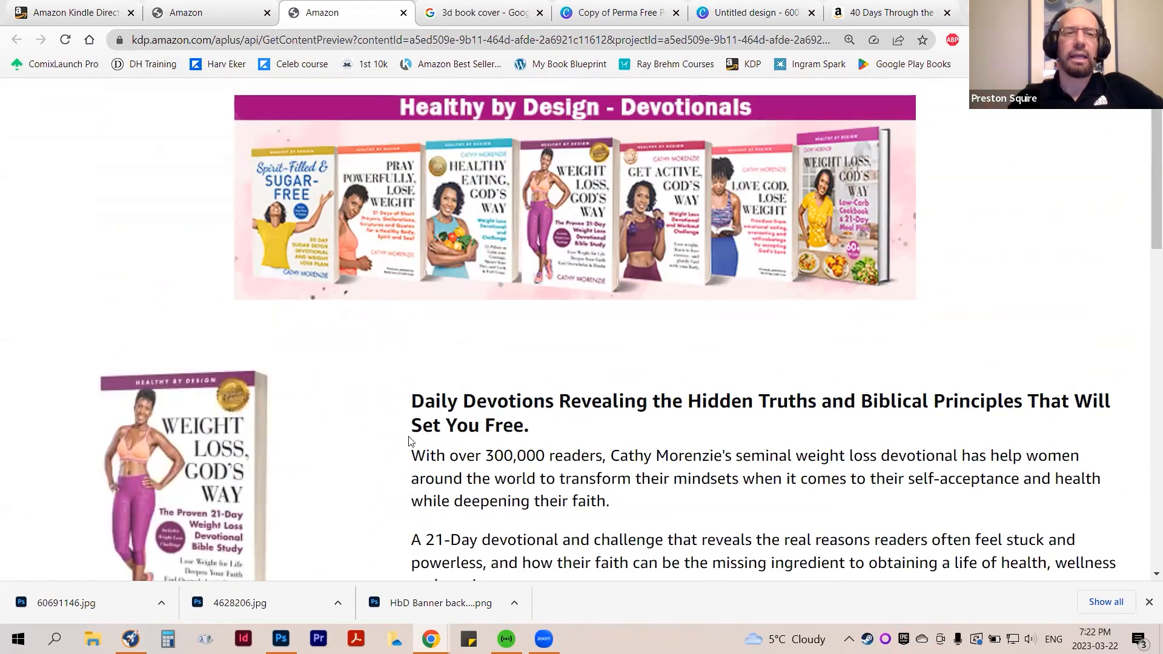
{"action": "scroll", "coordinate": [414, 426], "scroll_direction": "down", "scroll_amount": 3}
{"action": "scroll", "coordinate": [414, 426], "scroll_direction": "down", "scroll_amount": 3}
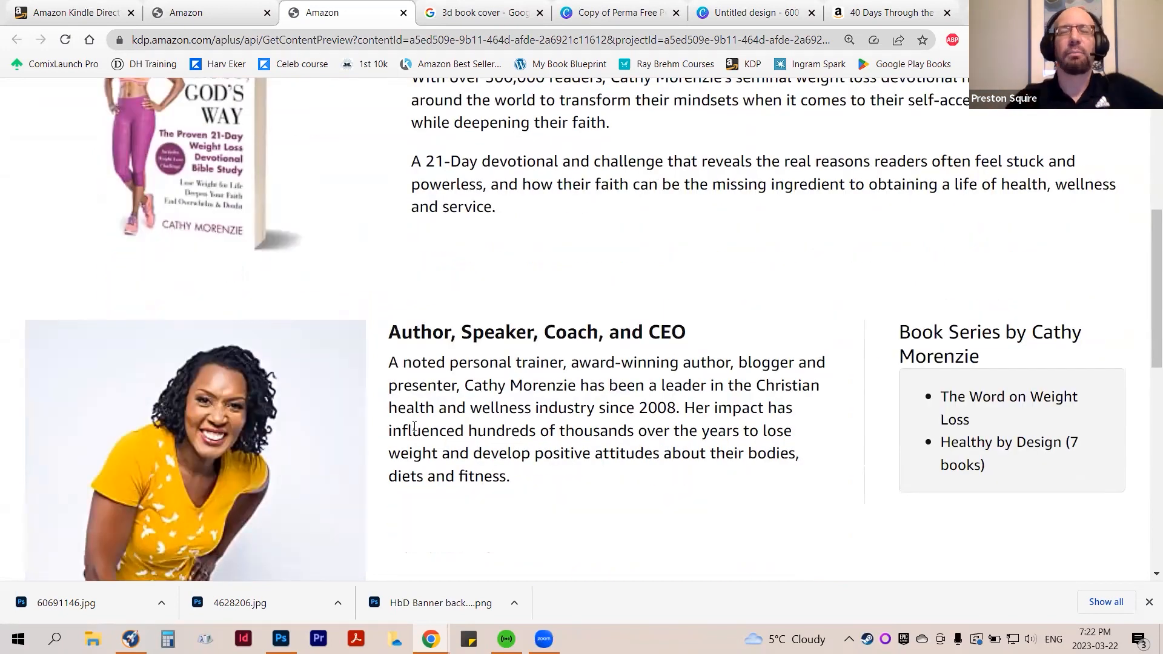
{"action": "scroll", "coordinate": [451, 316], "scroll_direction": "up", "scroll_amount": 4}
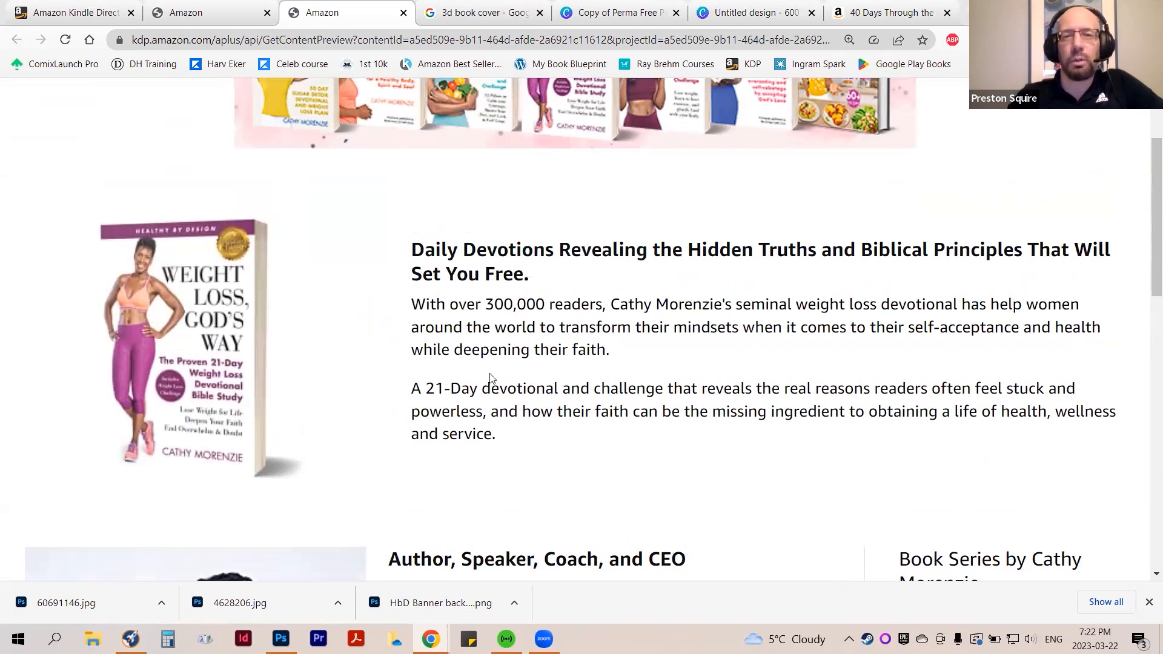
{"action": "scroll", "coordinate": [512, 426], "scroll_direction": "up", "scroll_amount": 3}
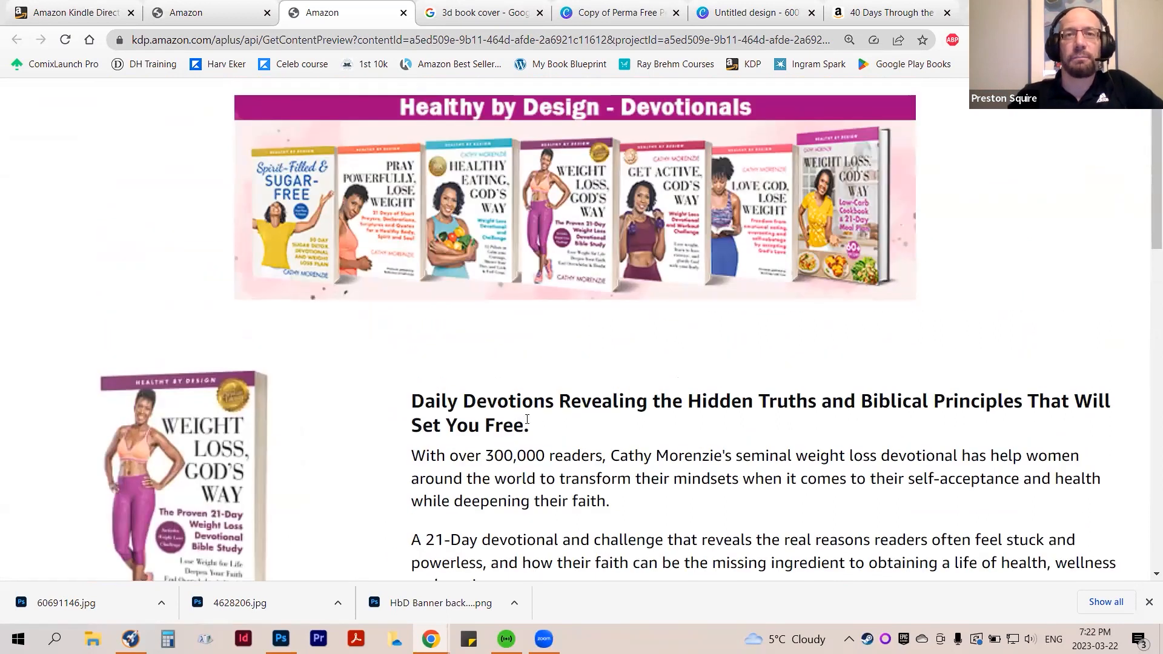
{"action": "scroll", "coordinate": [528, 418], "scroll_direction": "down", "scroll_amount": 1}
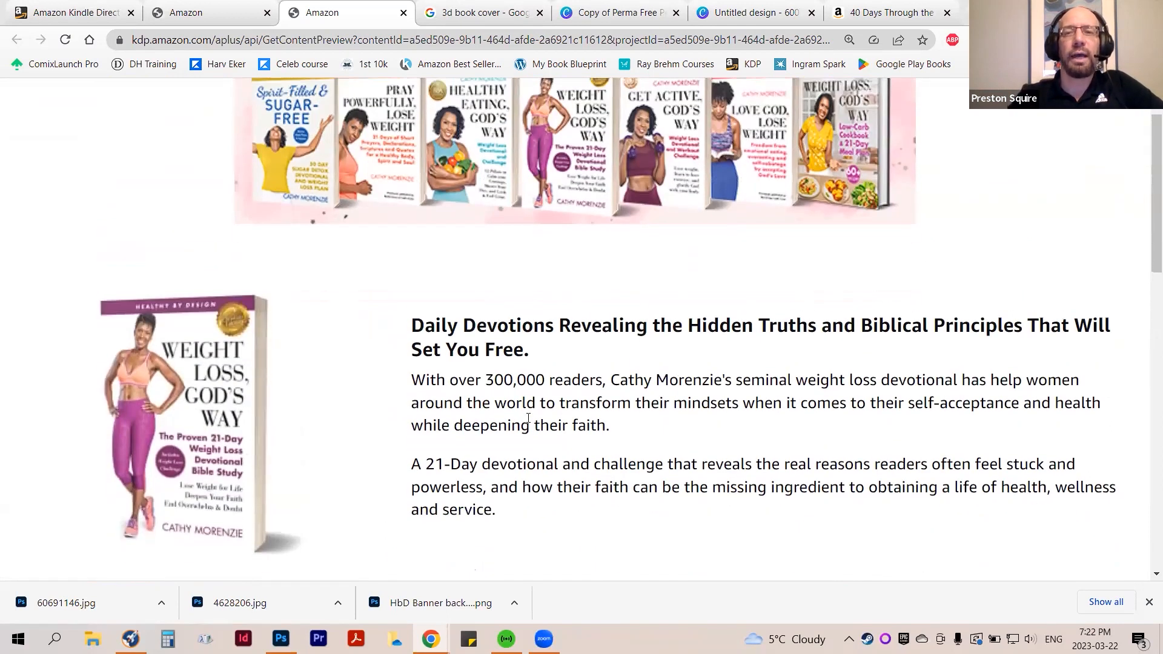
{"action": "scroll", "coordinate": [528, 418], "scroll_direction": "up", "scroll_amount": 1}
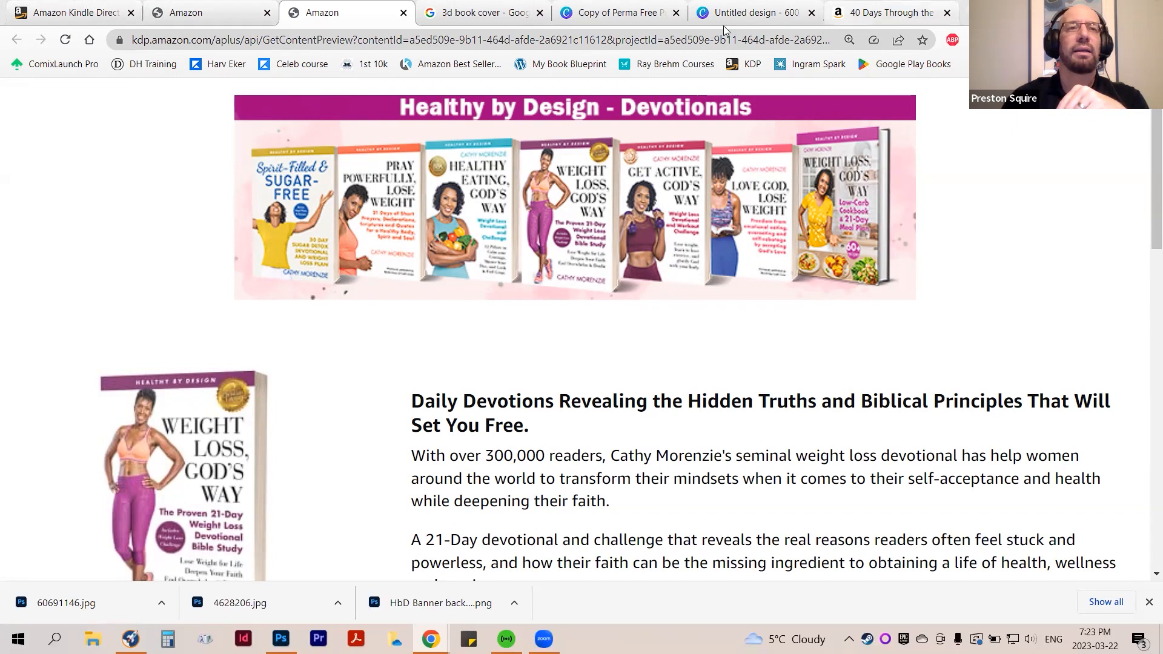
Return to the new A+ content, name it "example", and proceed to the stage for applying ASINs
{"action": "left_click", "coordinate": [206, 12]}
{"action": "scroll", "coordinate": [761, 399], "scroll_direction": "up", "scroll_amount": 20}
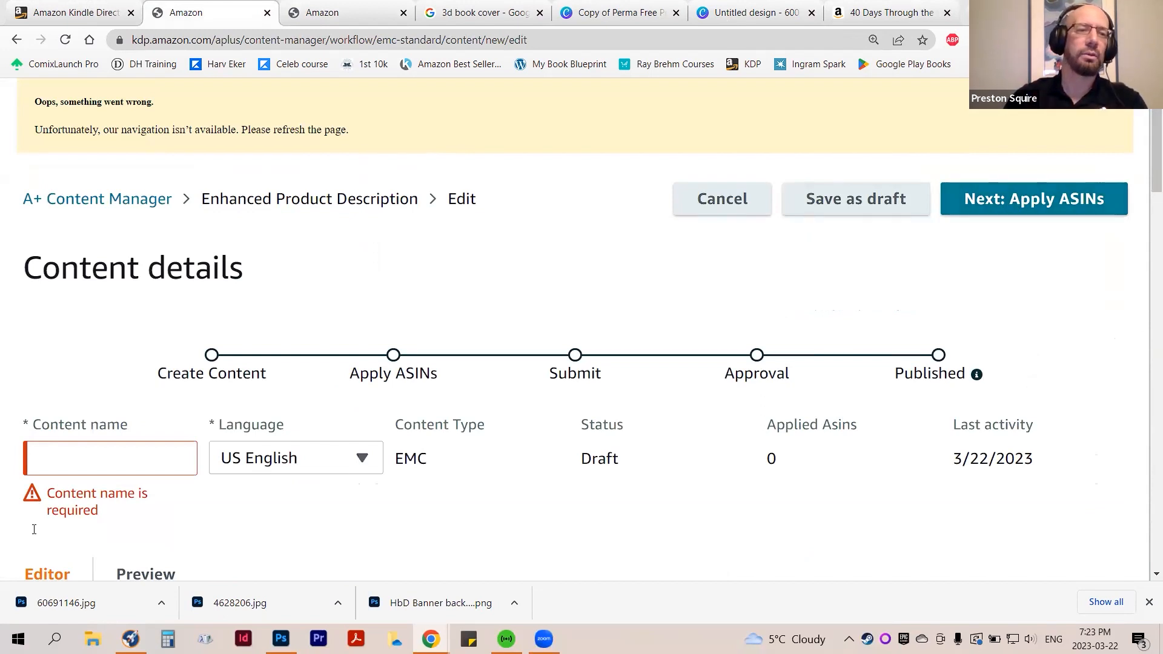
{"action": "left_click", "coordinate": [101, 457]}
{"action": "type", "text": "example"}
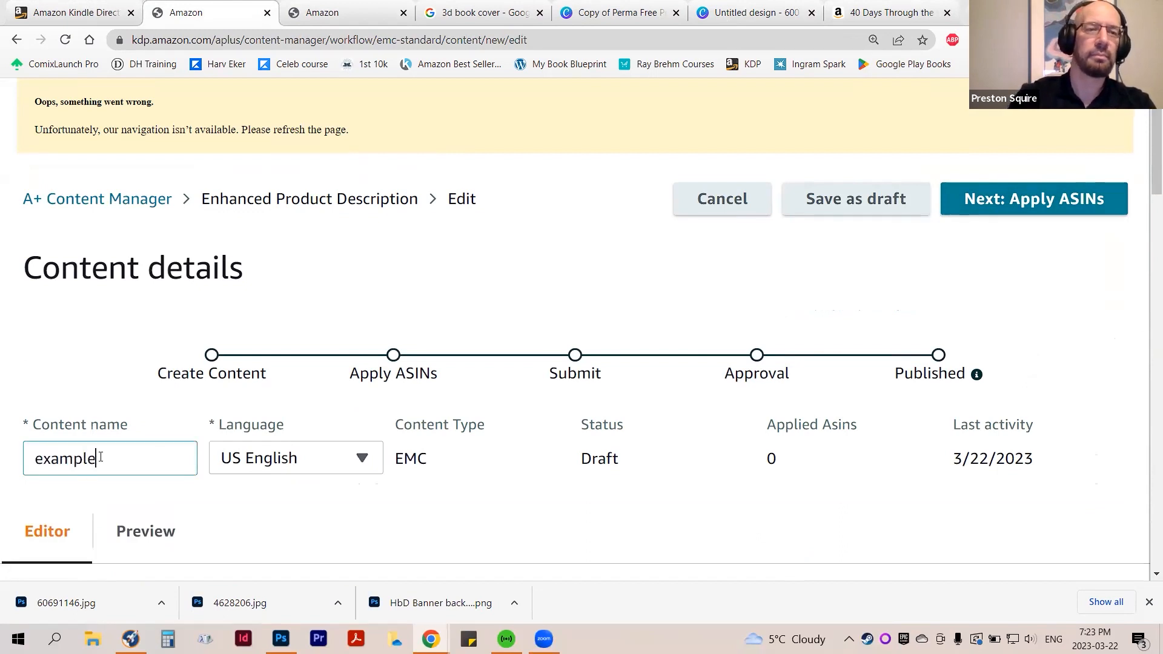
{"action": "scroll", "coordinate": [494, 454], "scroll_direction": "down", "scroll_amount": 1}
{"action": "scroll", "coordinate": [494, 454], "scroll_direction": "down", "scroll_amount": 1}
{"action": "scroll", "coordinate": [1046, 381], "scroll_direction": "up", "scroll_amount": 3}
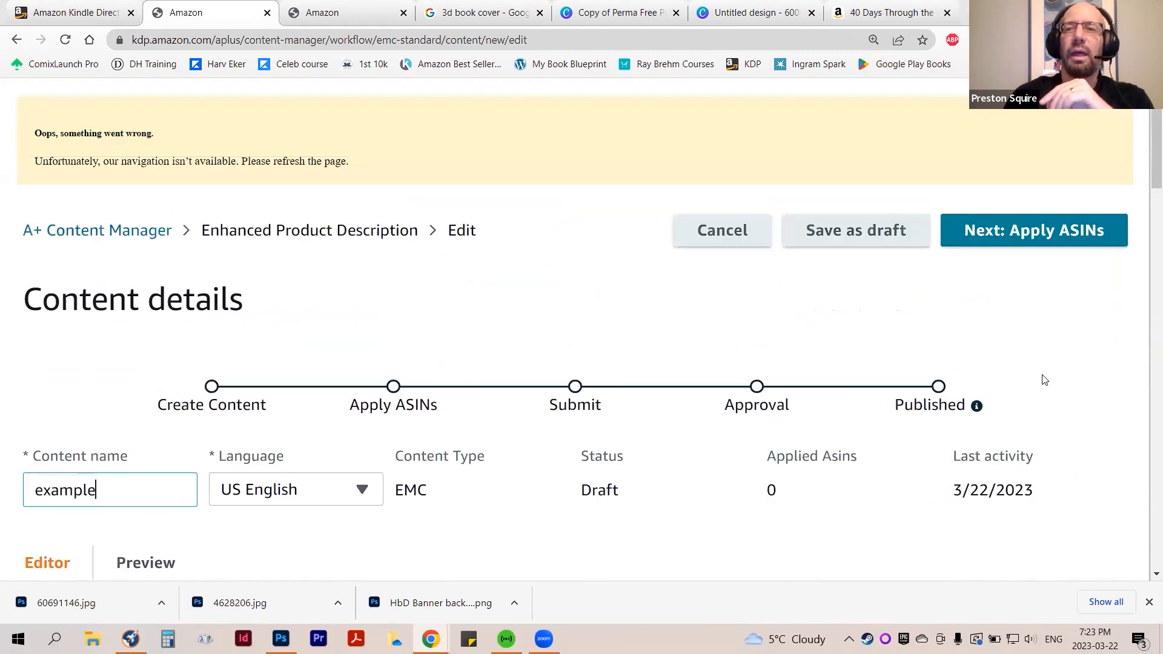
{"action": "left_click", "coordinate": [1033, 236]}
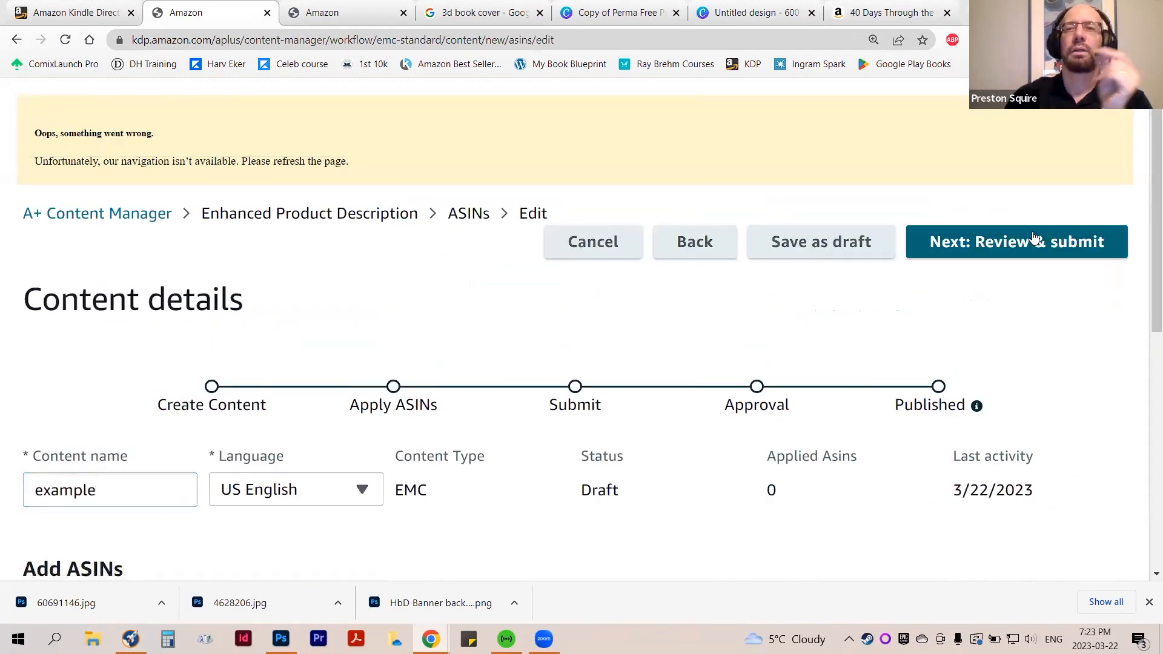
Open the KDP Bookshelf separately and copy the Kindle eBook ASIN of Isecas The Dream Cat
{"action": "left_click", "coordinate": [336, 7]}
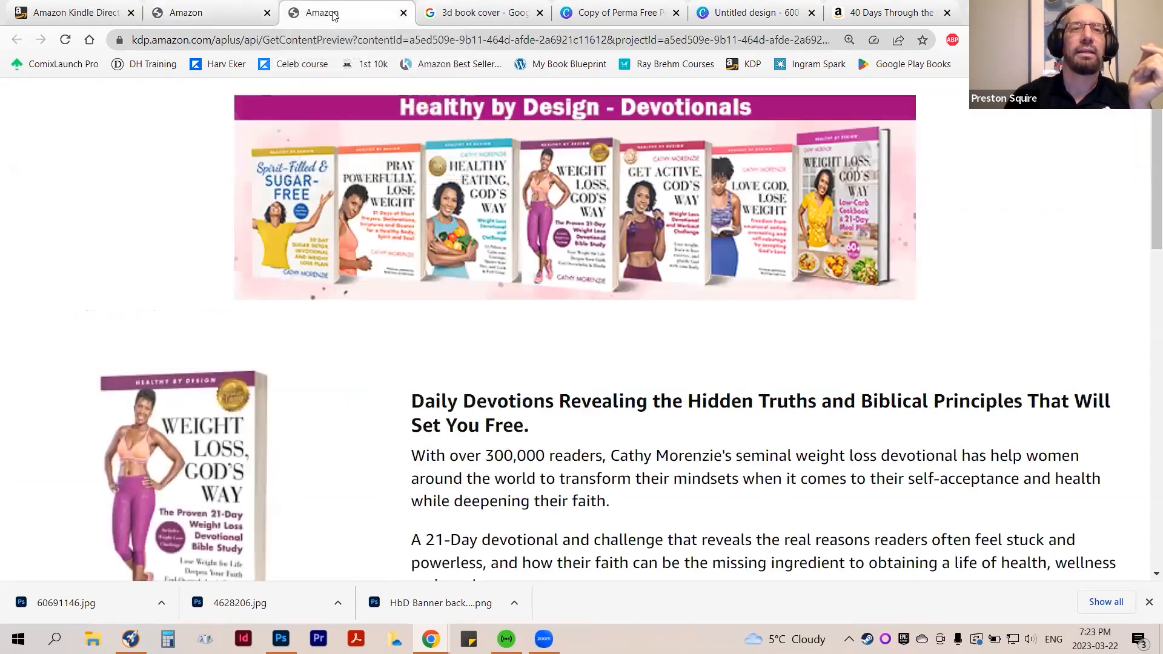
{"action": "left_click", "coordinate": [241, 16]}
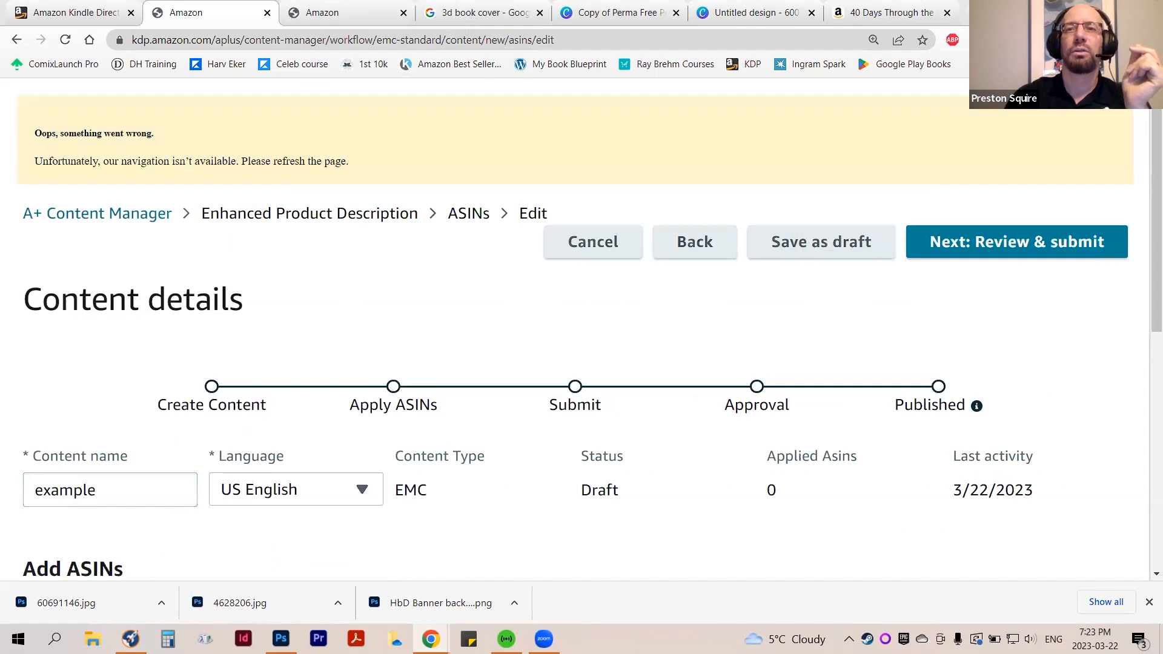
{"action": "key", "text": "ctrl+t"}
{"action": "left_click", "coordinate": [751, 65]}
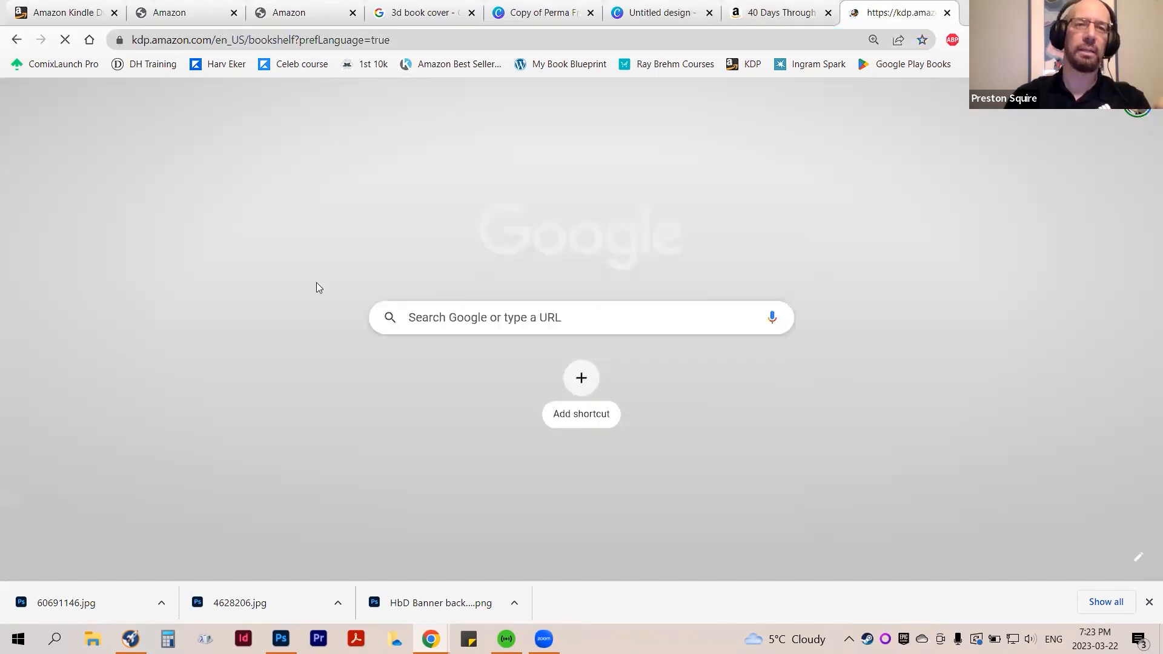
{"action": "scroll", "coordinate": [659, 379], "scroll_direction": "down", "scroll_amount": 7}
{"action": "scroll", "coordinate": [659, 379], "scroll_direction": "down", "scroll_amount": 3}
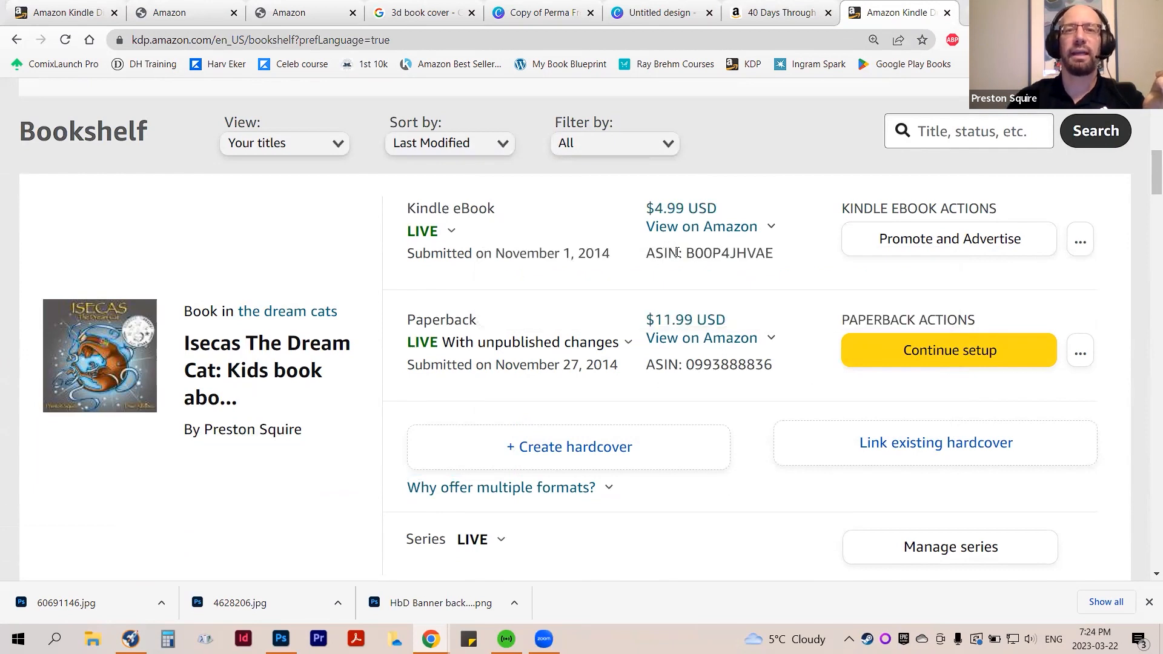
{"action": "left_click_drag", "start_coordinate": [773, 252], "coordinate": [685, 253]}
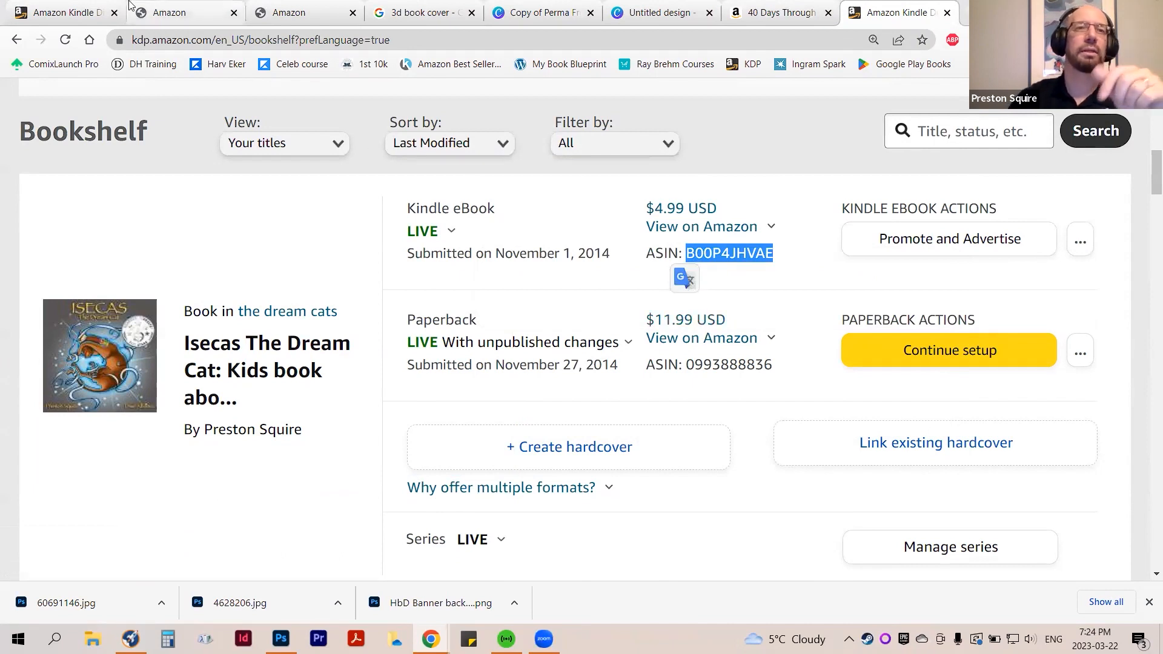
Search for ASIN B00P4JHVAE in the example content and select Isecas The Dream Cat as the book to receive it
{"action": "left_click", "coordinate": [180, 4]}
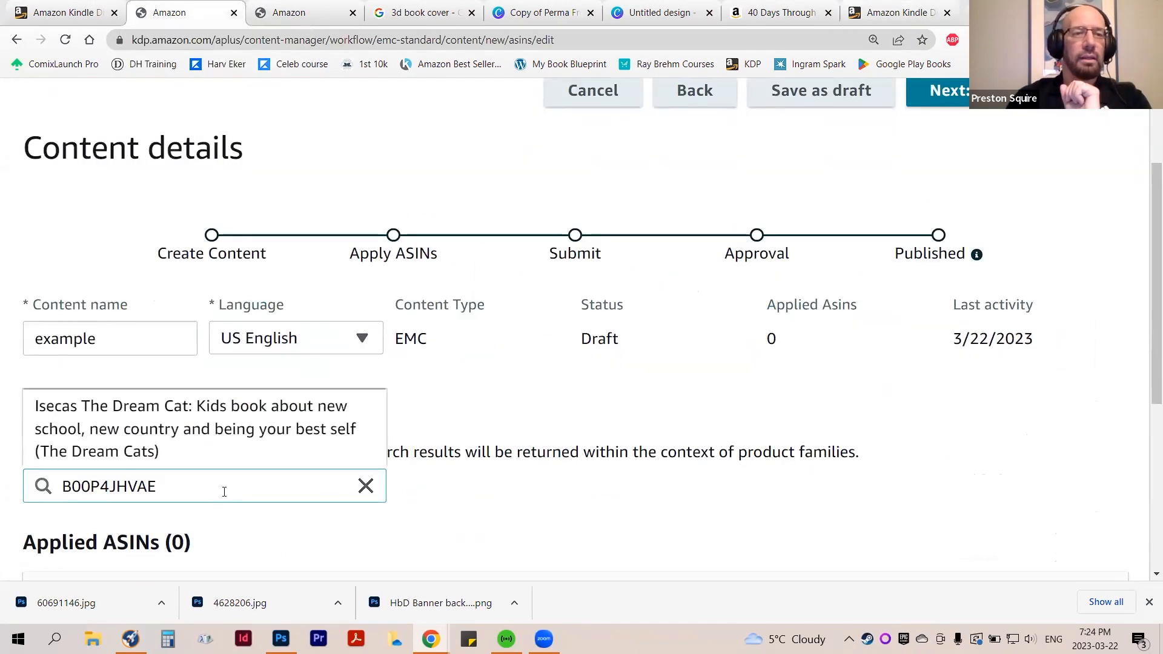
{"action": "left_click", "coordinate": [190, 422]}
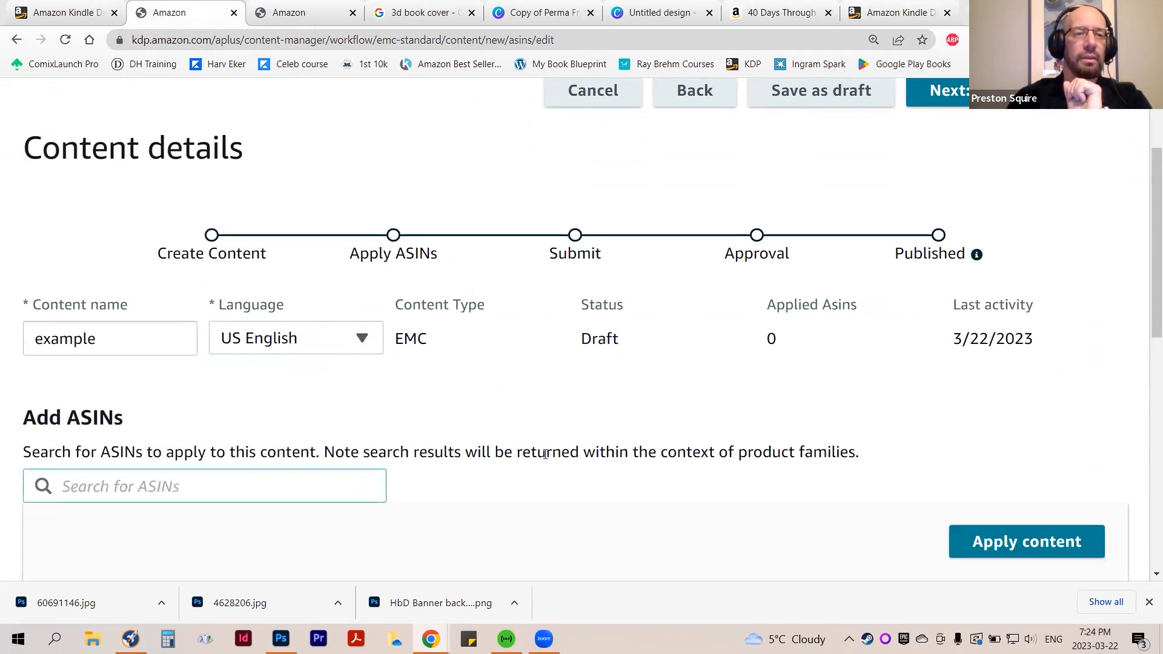
{"action": "scroll", "coordinate": [618, 470], "scroll_direction": "down", "scroll_amount": 3}
{"action": "scroll", "coordinate": [476, 404], "scroll_direction": "up", "scroll_amount": 3}
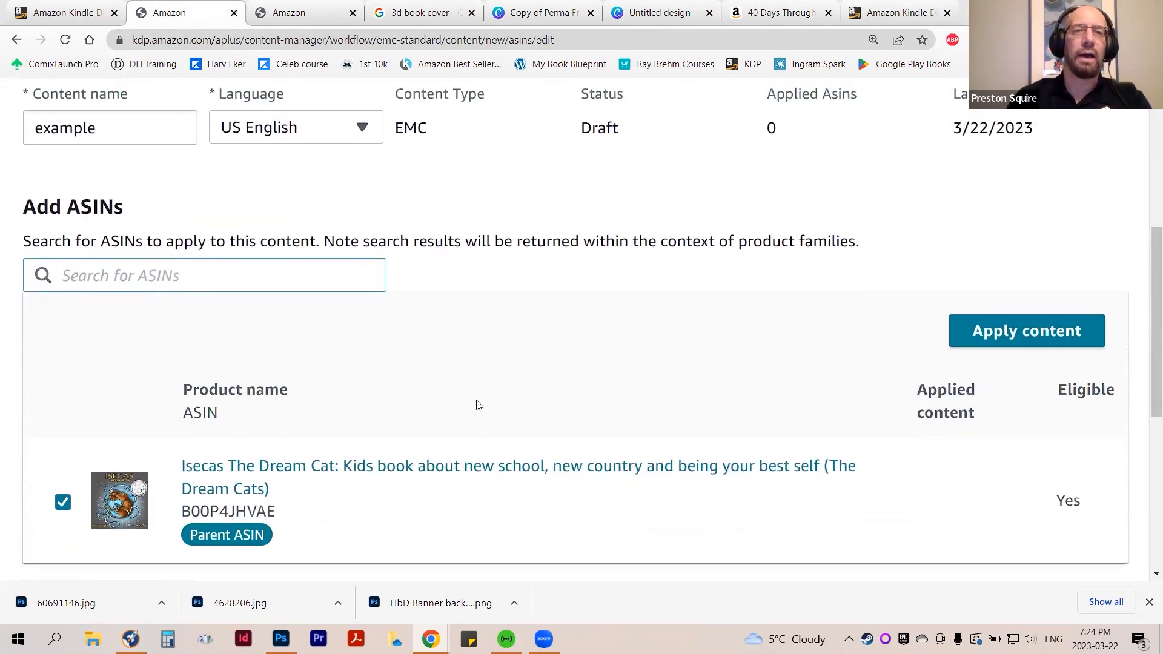
{"action": "scroll", "coordinate": [548, 376], "scroll_direction": "down", "scroll_amount": 4}
{"action": "scroll", "coordinate": [549, 376], "scroll_direction": "down", "scroll_amount": 1}
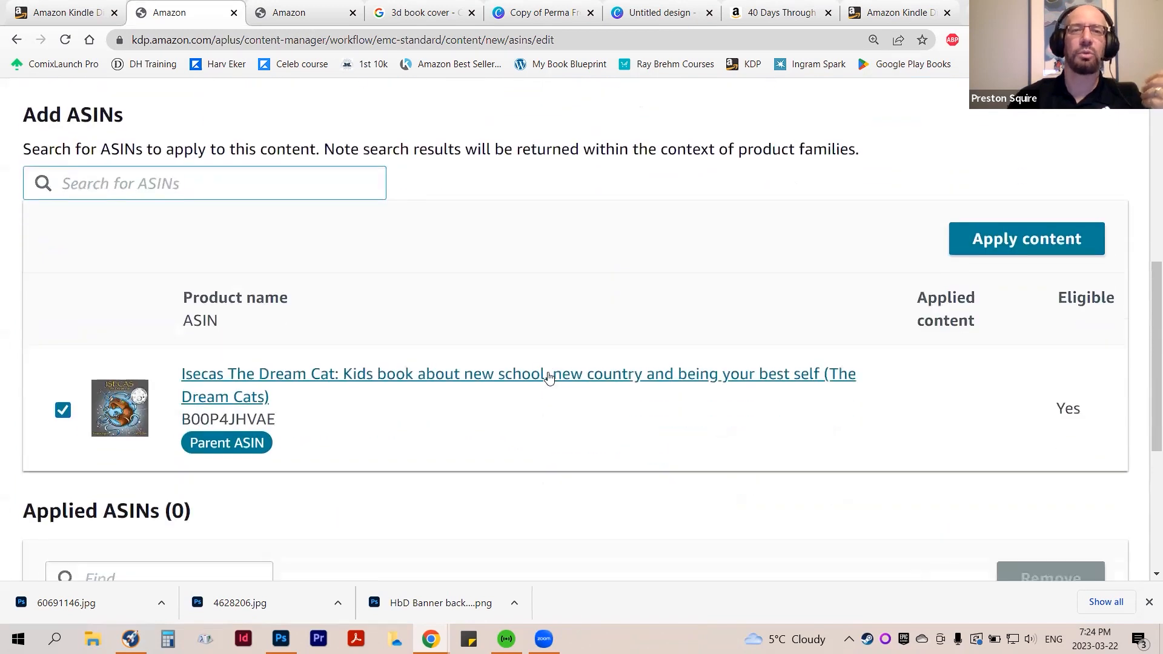
{"action": "scroll", "coordinate": [545, 383], "scroll_direction": "down", "scroll_amount": 1}
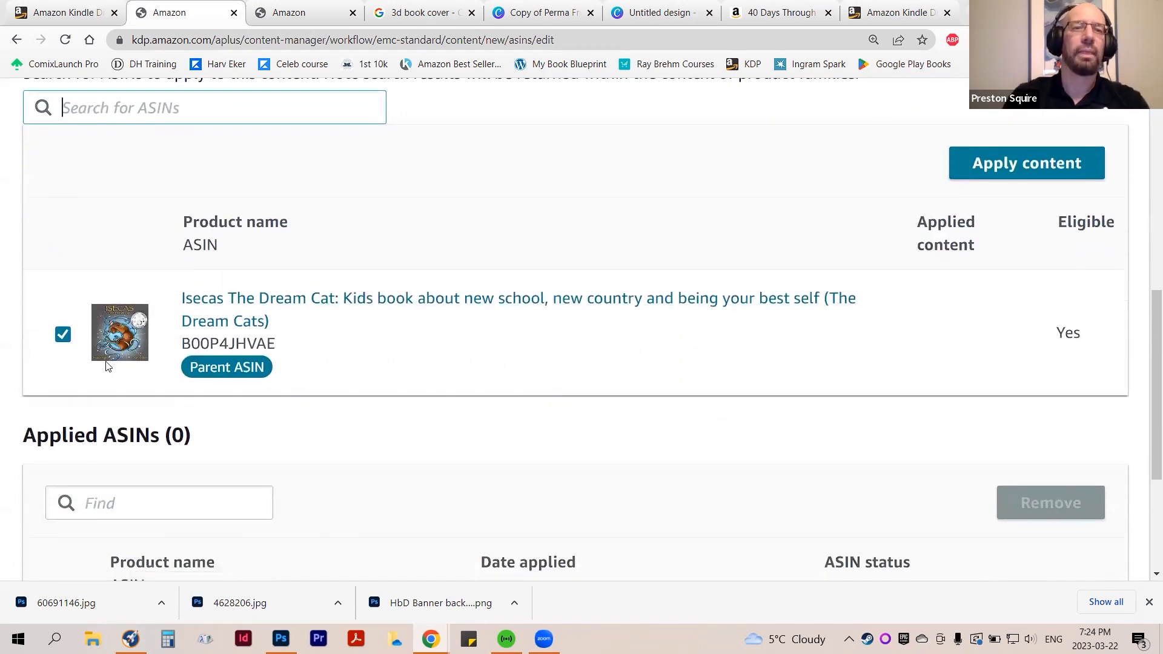
{"action": "left_click", "coordinate": [1014, 164]}
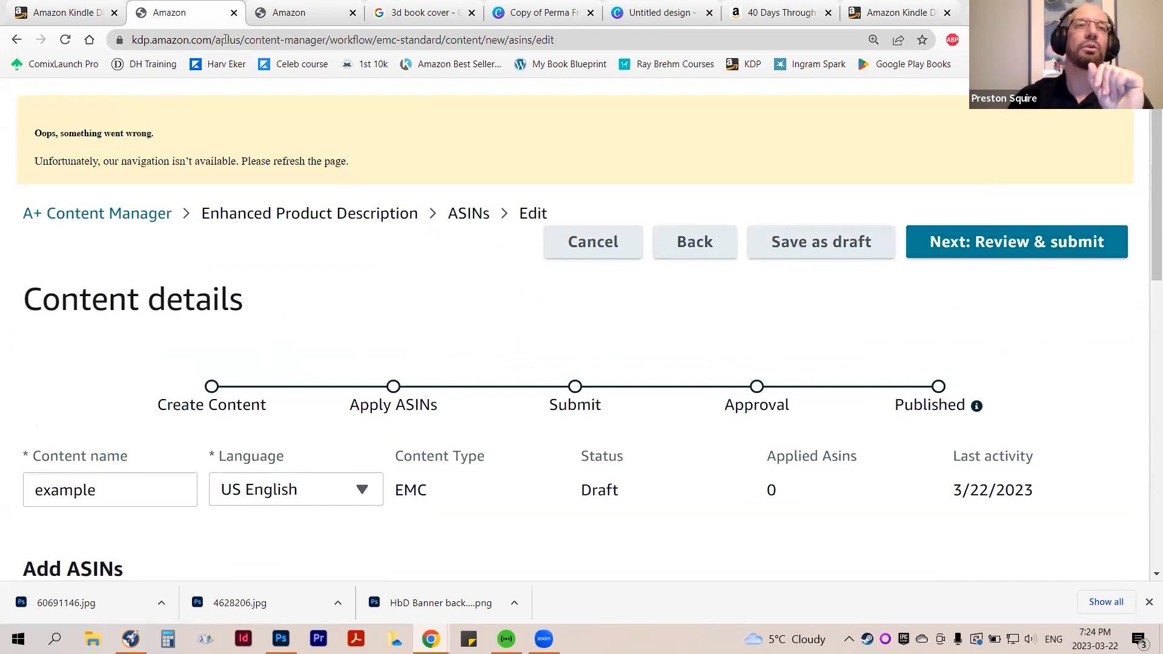
Revisit the Healthy by Design preview's banner and book description, and check the example content's ASIN selection and applied list
{"action": "left_click", "coordinate": [280, 12]}
{"action": "scroll", "coordinate": [666, 448], "scroll_direction": "down", "scroll_amount": 6}
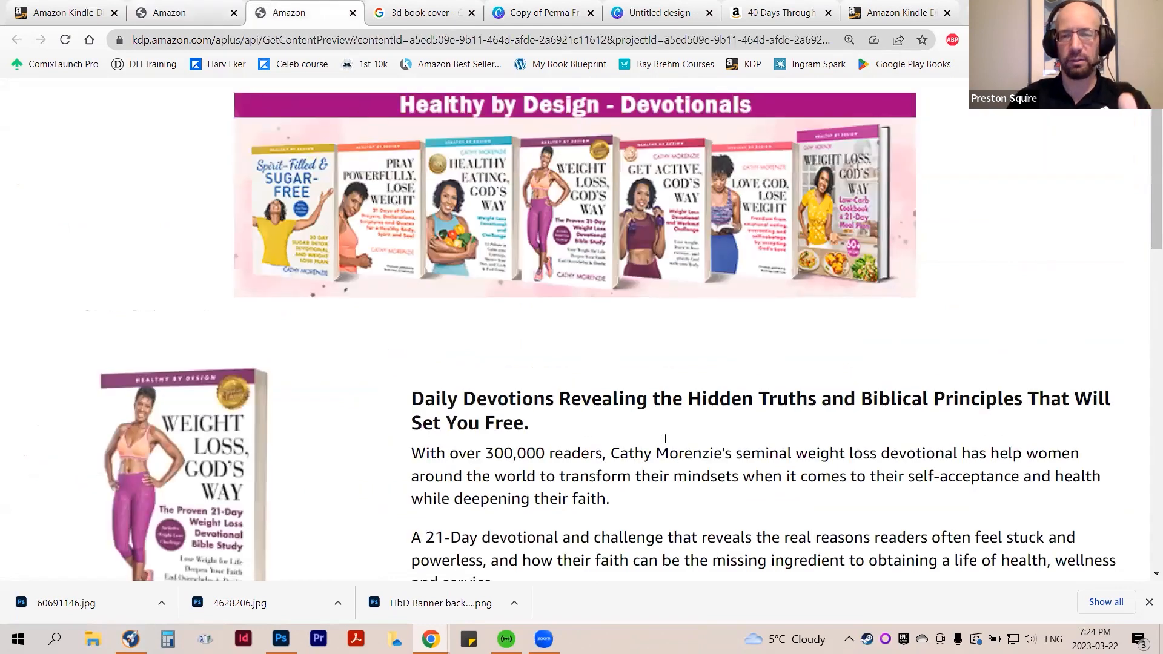
{"action": "scroll", "coordinate": [666, 451], "scroll_direction": "up", "scroll_amount": 6}
{"action": "scroll", "coordinate": [666, 454], "scroll_direction": "down", "scroll_amount": 4}
{"action": "scroll", "coordinate": [666, 457], "scroll_direction": "up", "scroll_amount": 4}
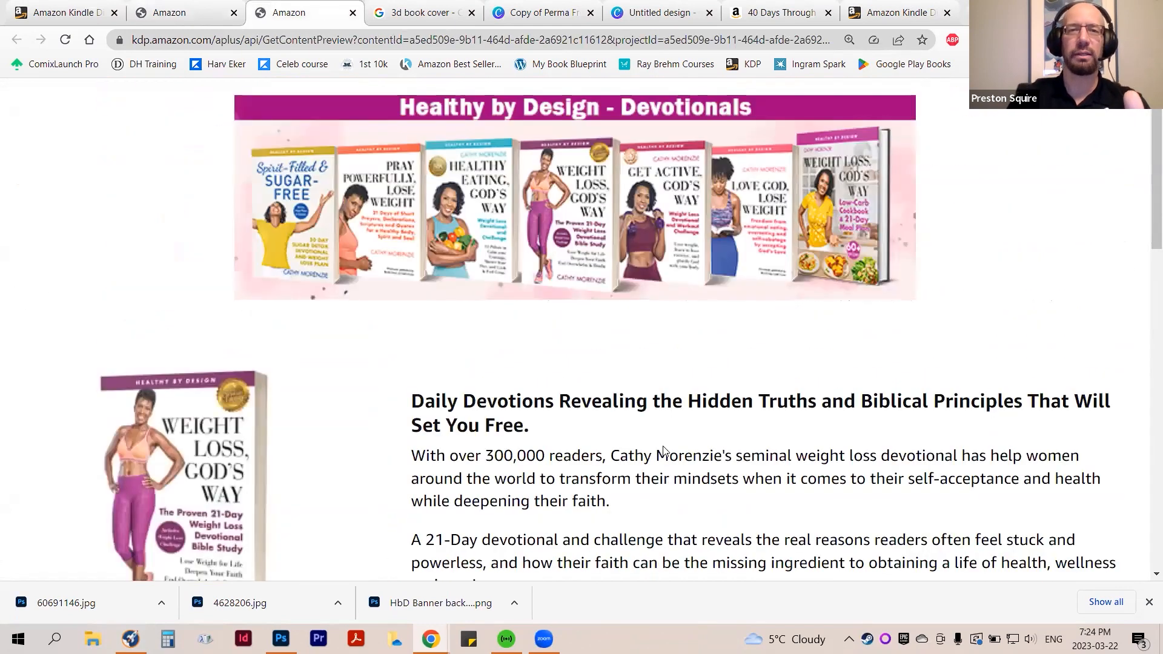
{"action": "left_click", "coordinate": [175, 5]}
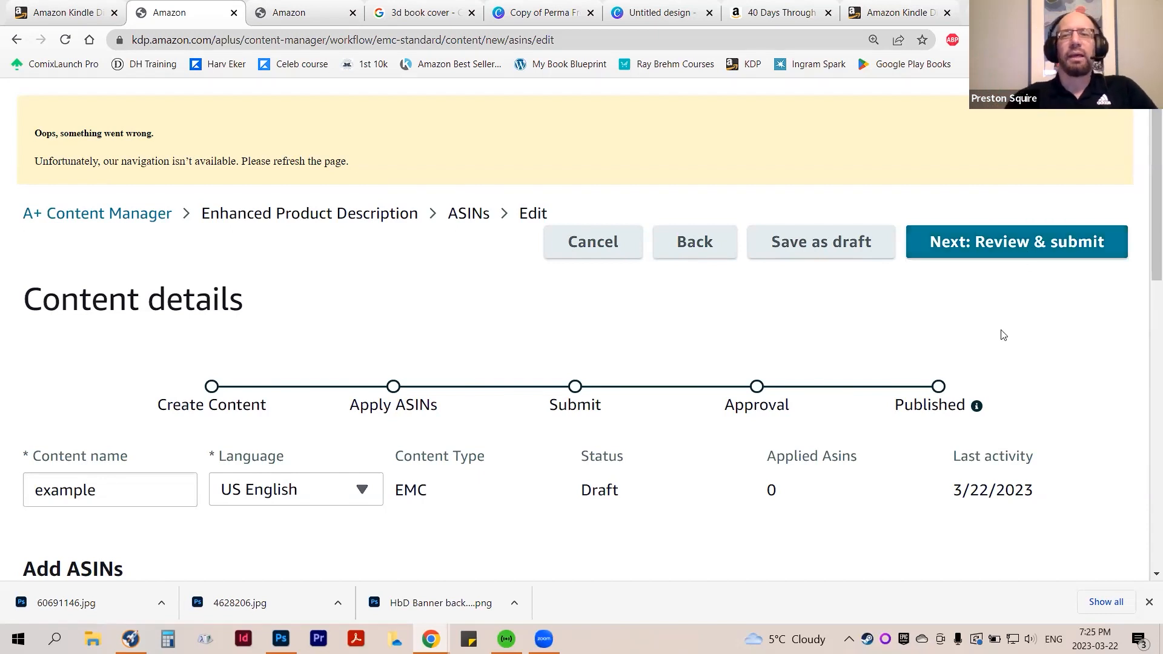
{"action": "scroll", "coordinate": [999, 336], "scroll_direction": "down", "scroll_amount": 6}
{"action": "scroll", "coordinate": [686, 322], "scroll_direction": "down", "scroll_amount": 2}
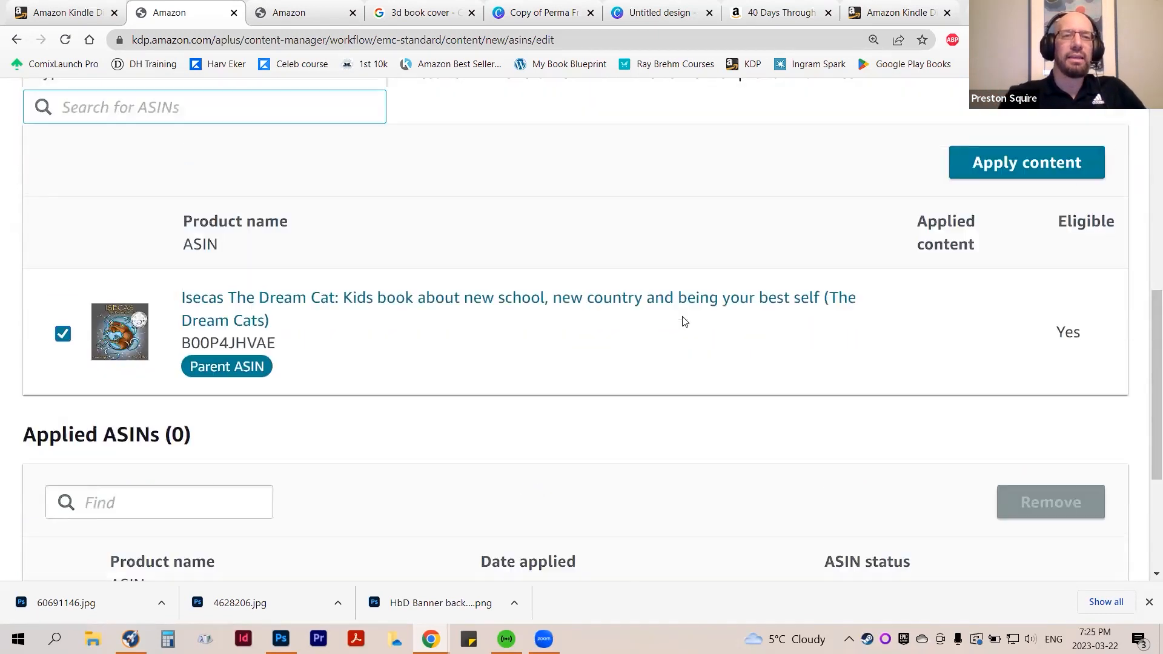
{"action": "scroll", "coordinate": [683, 322], "scroll_direction": "up", "scroll_amount": 8}
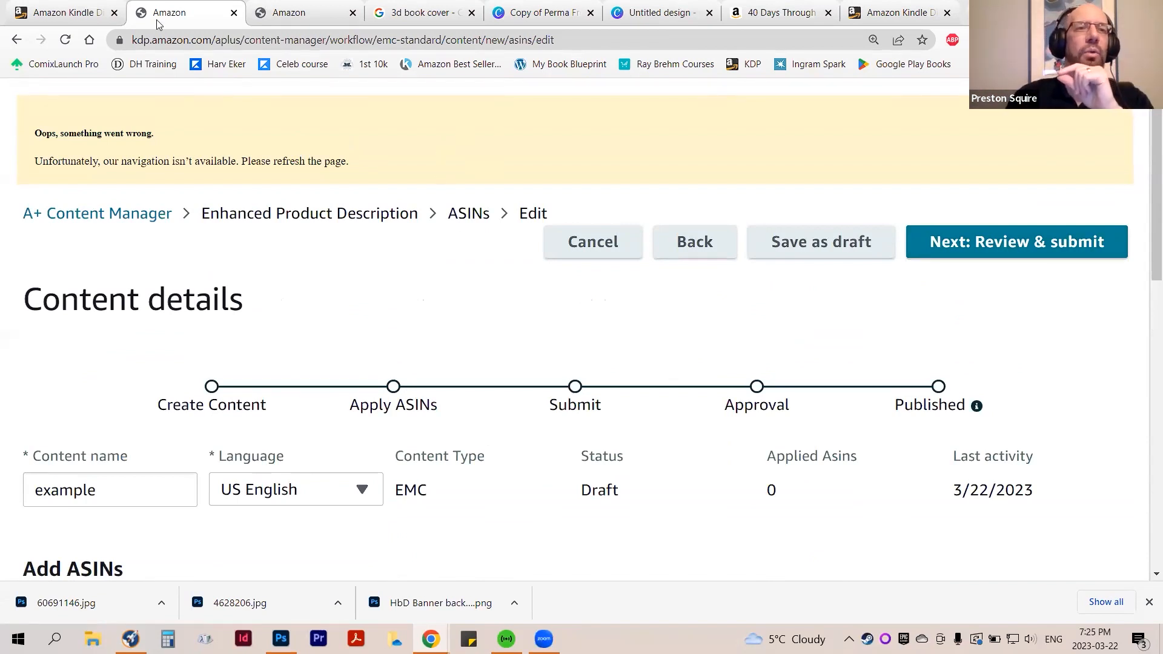
Review the A+ content of 40 Days Through the Bible on Amazon, from the book description to the text panel and Week One timeline
{"action": "left_click", "coordinate": [67, 18]}
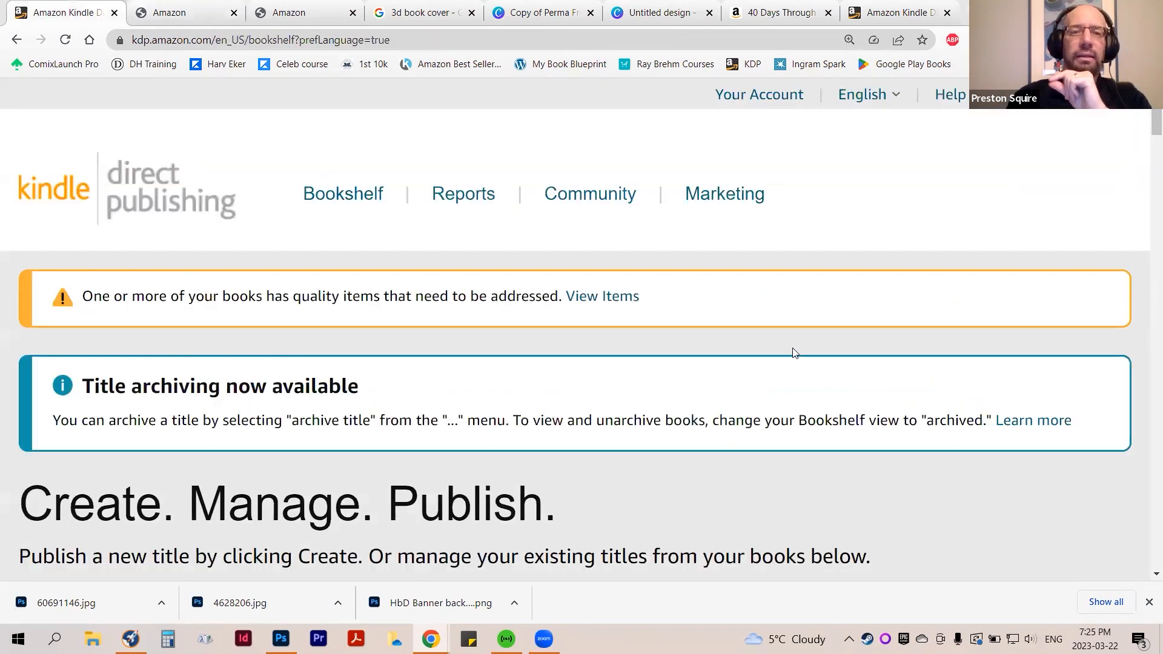
{"action": "left_click", "coordinate": [781, 12]}
{"action": "scroll", "coordinate": [800, 361], "scroll_direction": "up", "scroll_amount": 1}
{"action": "scroll", "coordinate": [799, 361], "scroll_direction": "down", "scroll_amount": 10}
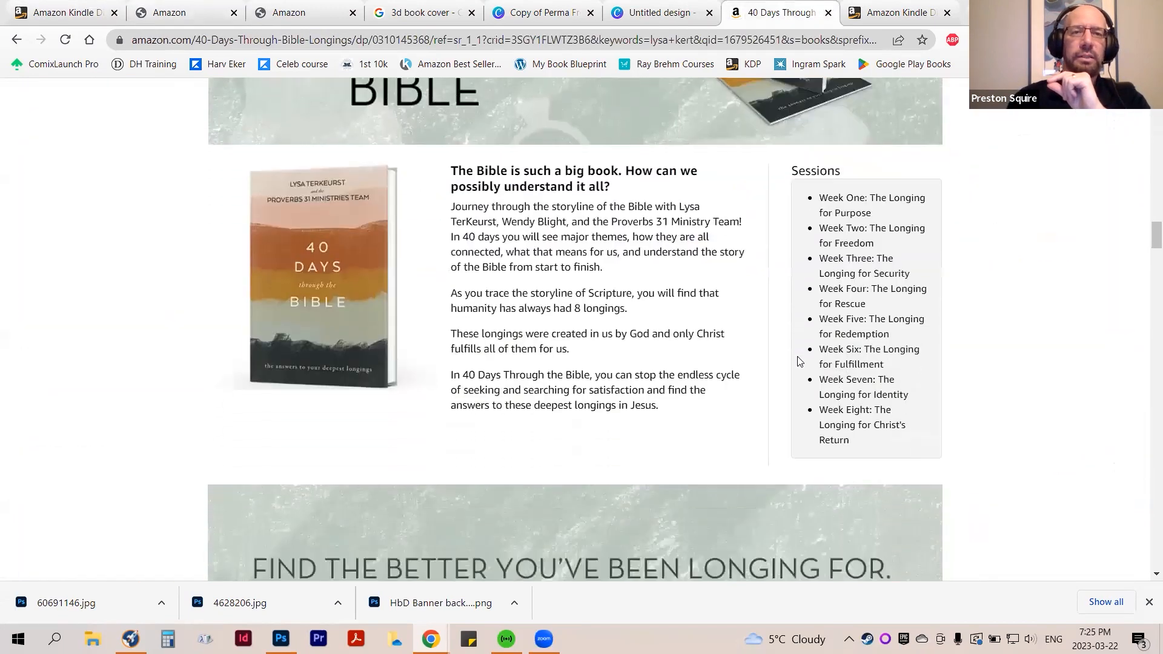
{"action": "scroll", "coordinate": [797, 361], "scroll_direction": "down", "scroll_amount": 6}
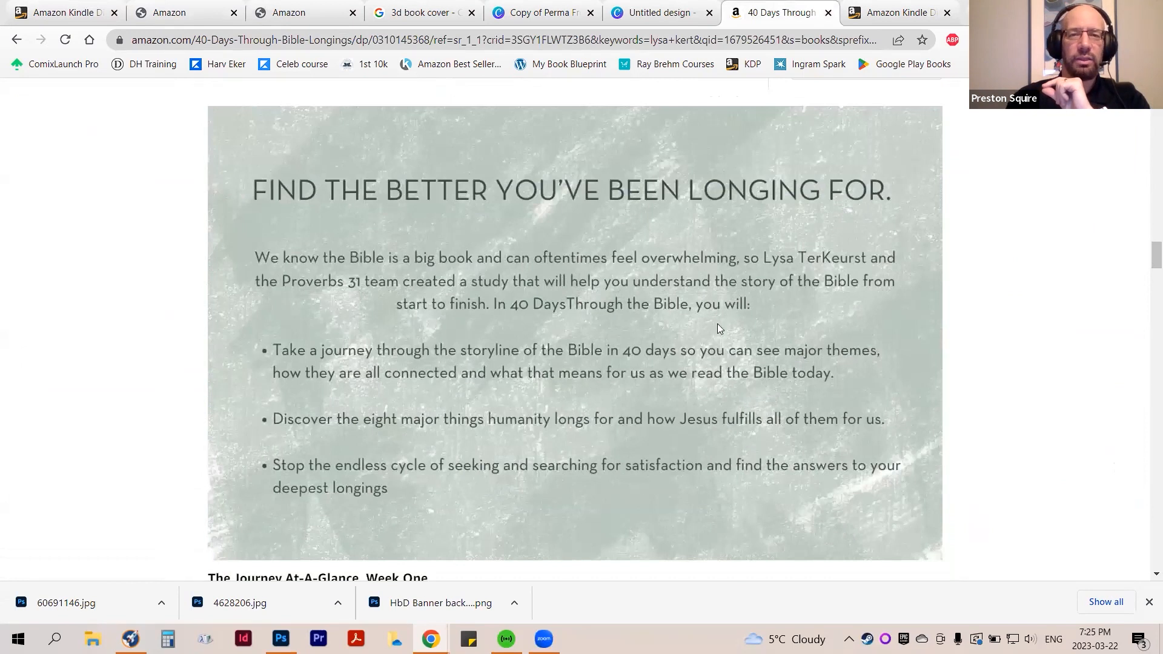
{"action": "scroll", "coordinate": [675, 408], "scroll_direction": "down", "scroll_amount": 9}
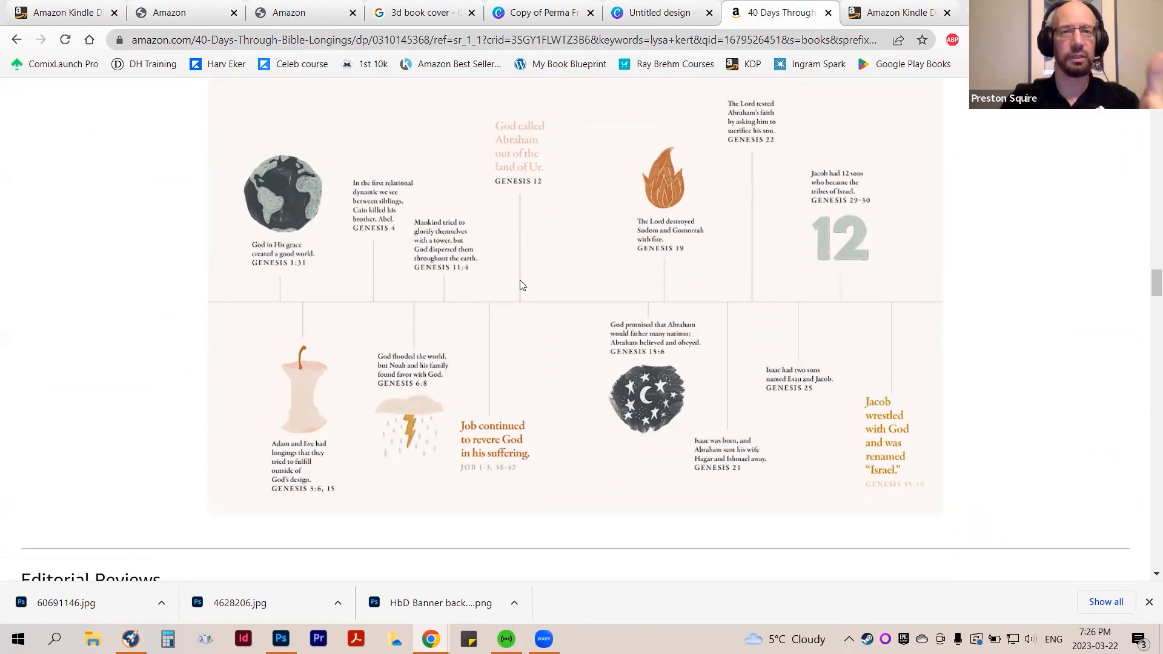
{"action": "scroll", "coordinate": [522, 285], "scroll_direction": "up", "scroll_amount": 6}
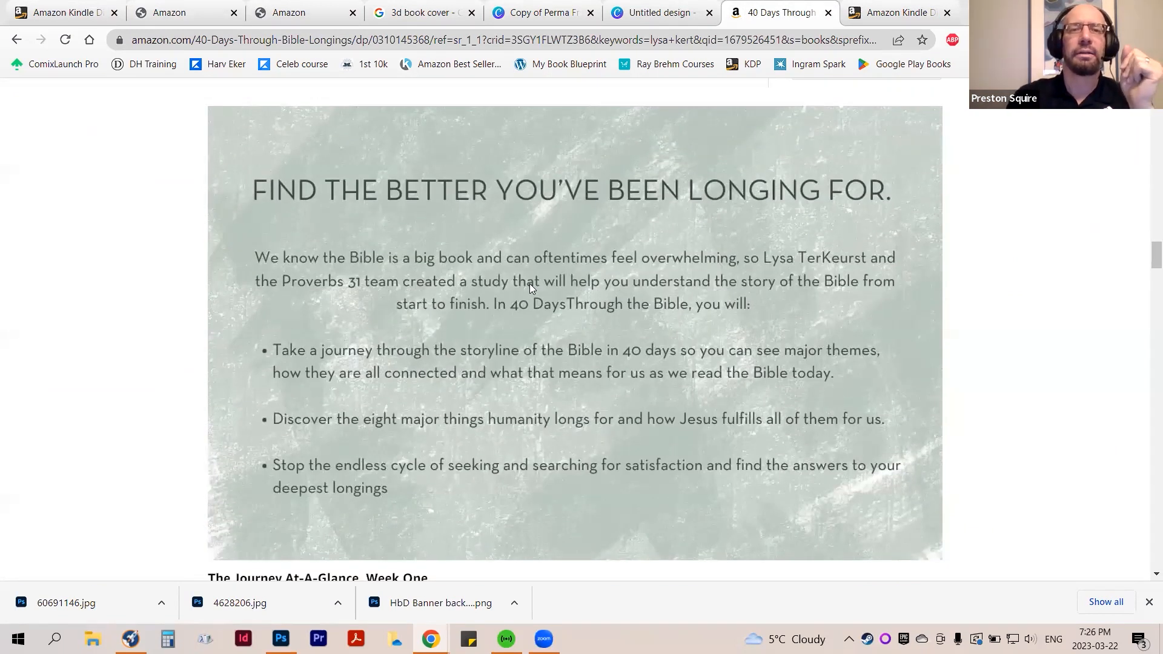
{"action": "scroll", "coordinate": [519, 291], "scroll_direction": "down", "scroll_amount": 5}
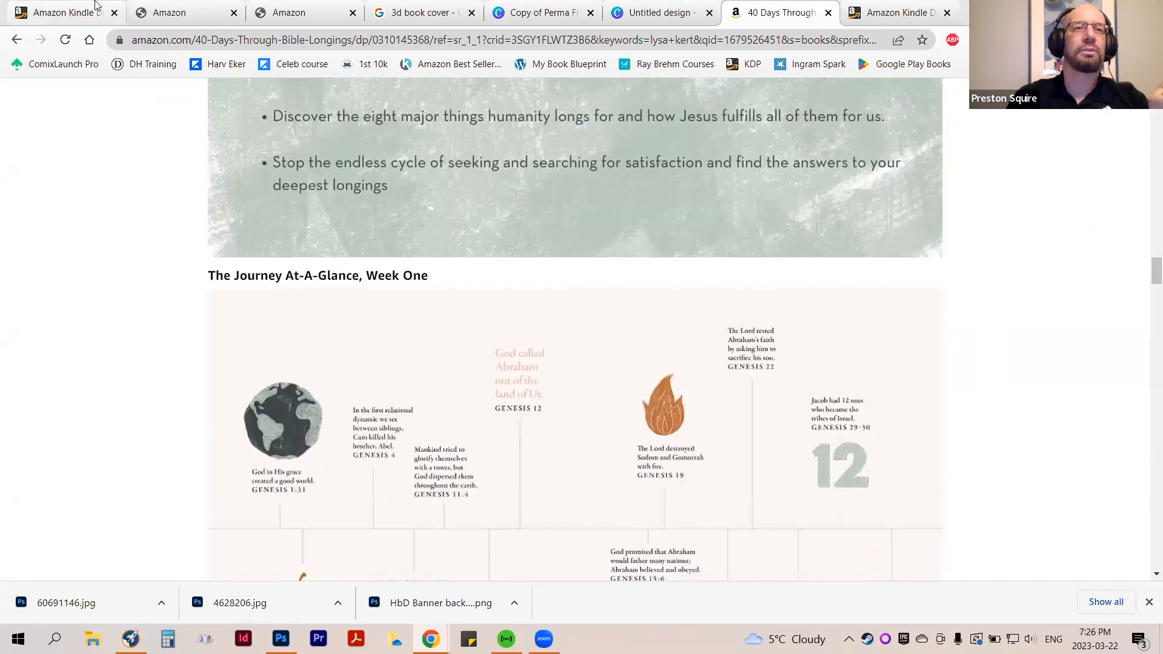
Browse the A+ module choices and add a Standard Image & Light Text Overlay module to the content
{"action": "left_click", "coordinate": [190, 13]}
{"action": "scroll", "coordinate": [516, 425], "scroll_direction": "down", "scroll_amount": 10}
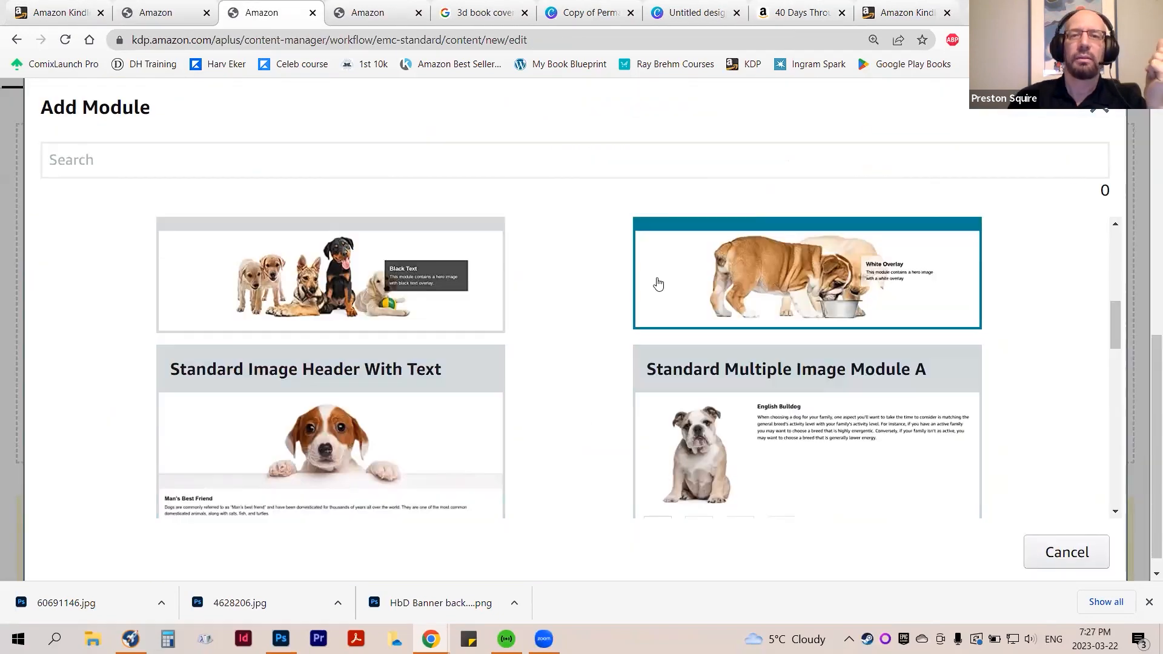
{"action": "scroll", "coordinate": [705, 369], "scroll_direction": "up", "scroll_amount": 3}
{"action": "left_click", "coordinate": [706, 379]}
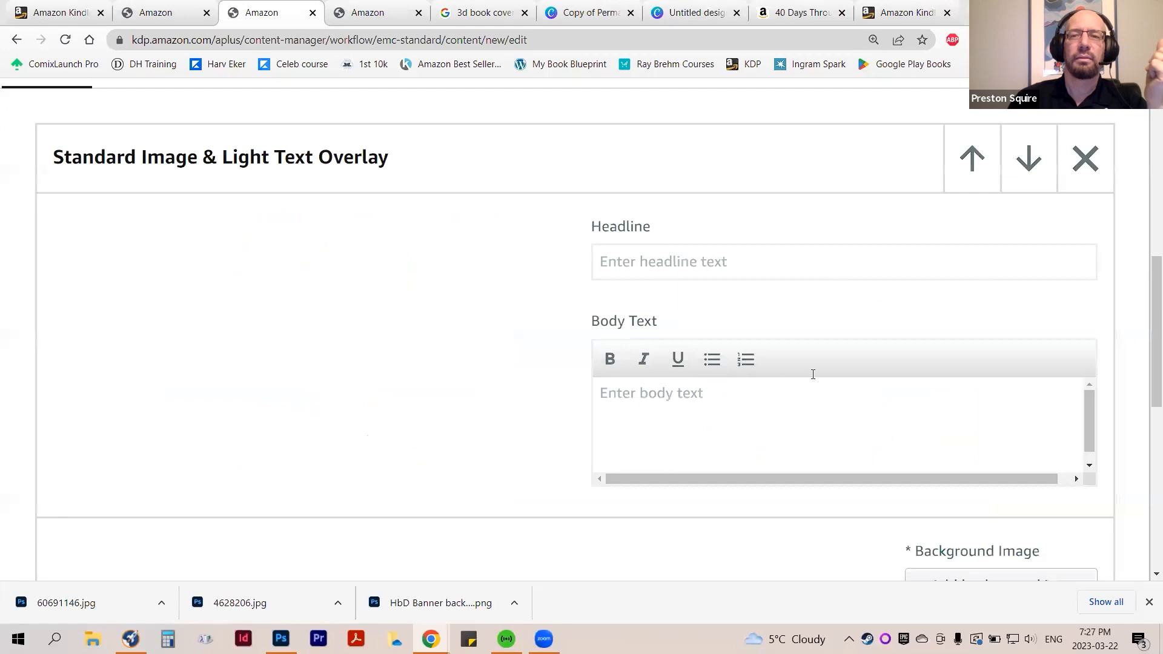
Open the background image upload for the light text overlay module and check its minimum image size
{"action": "scroll", "coordinate": [708, 379], "scroll_direction": "down", "scroll_amount": 6}
{"action": "left_click", "coordinate": [1022, 363]}
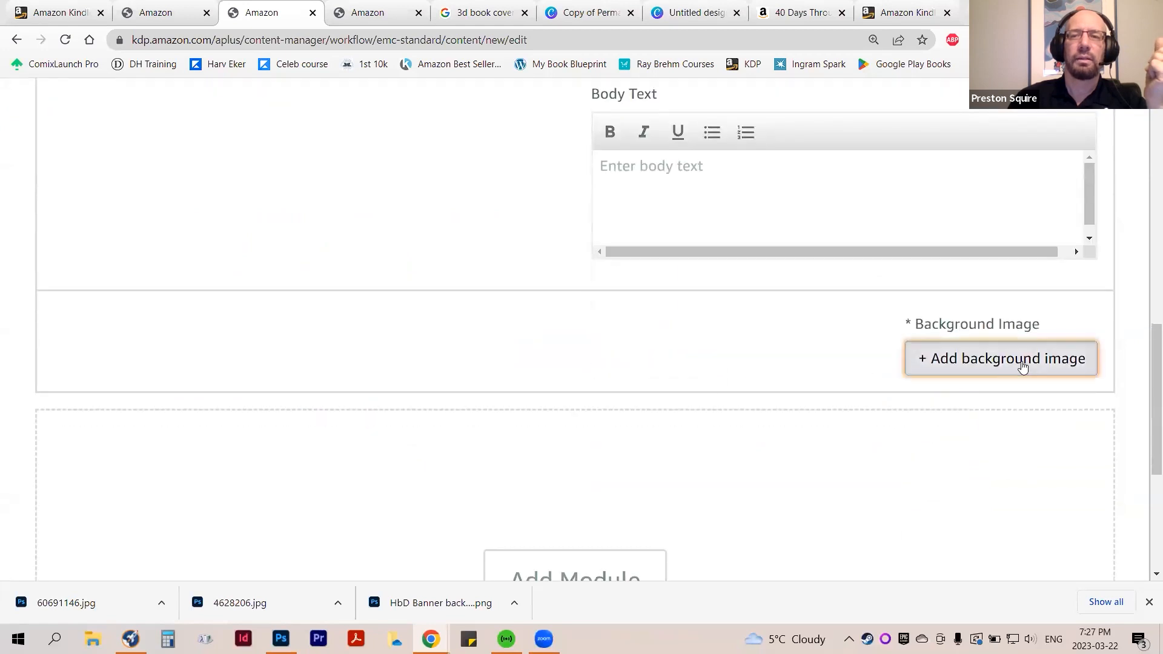
{"action": "left_click_drag", "start_coordinate": [256, 149], "coordinate": [394, 150]}
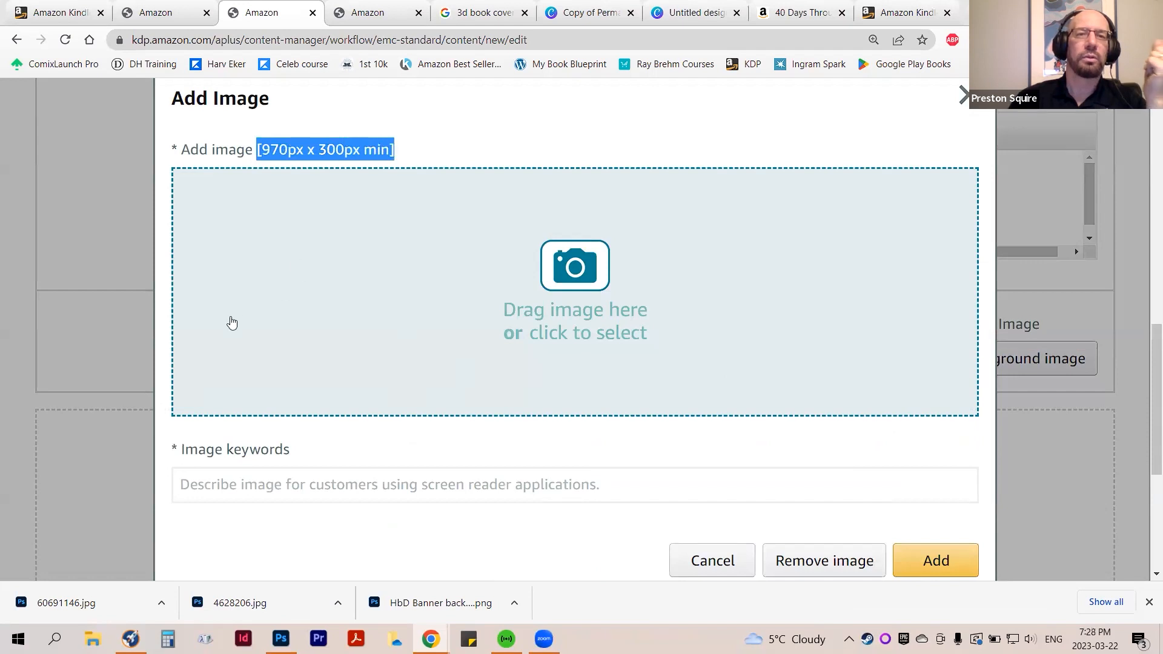
{"action": "scroll", "coordinate": [552, 440], "scroll_direction": "up", "scroll_amount": 1}
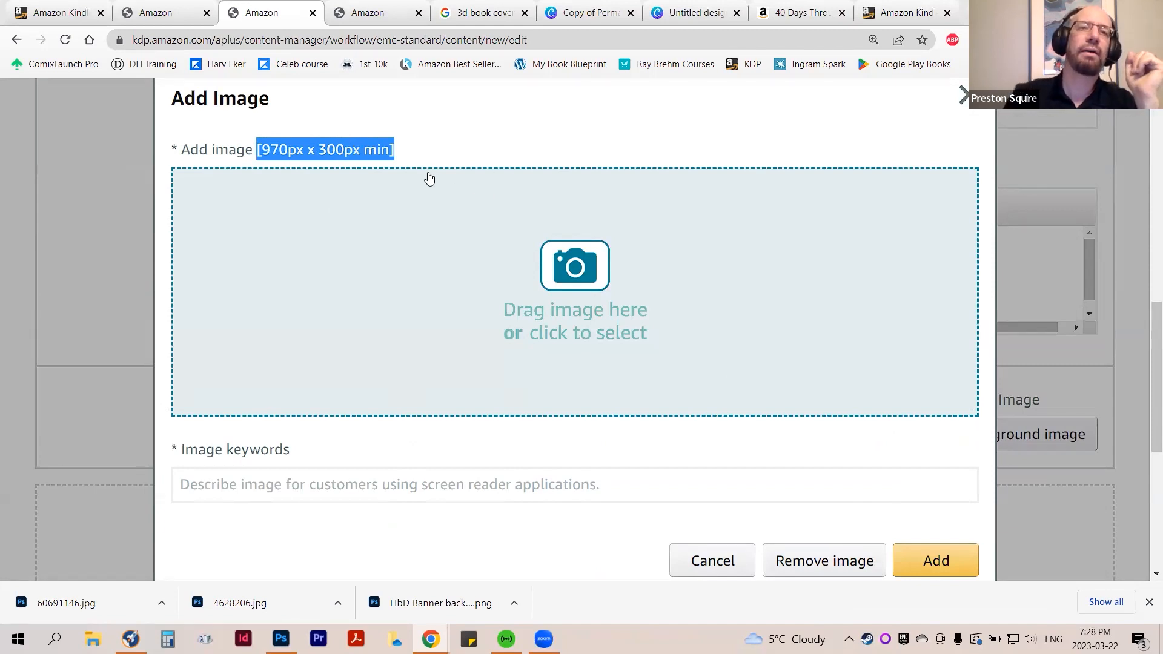
{"action": "scroll", "coordinate": [767, 402], "scroll_direction": "down", "scroll_amount": 5}
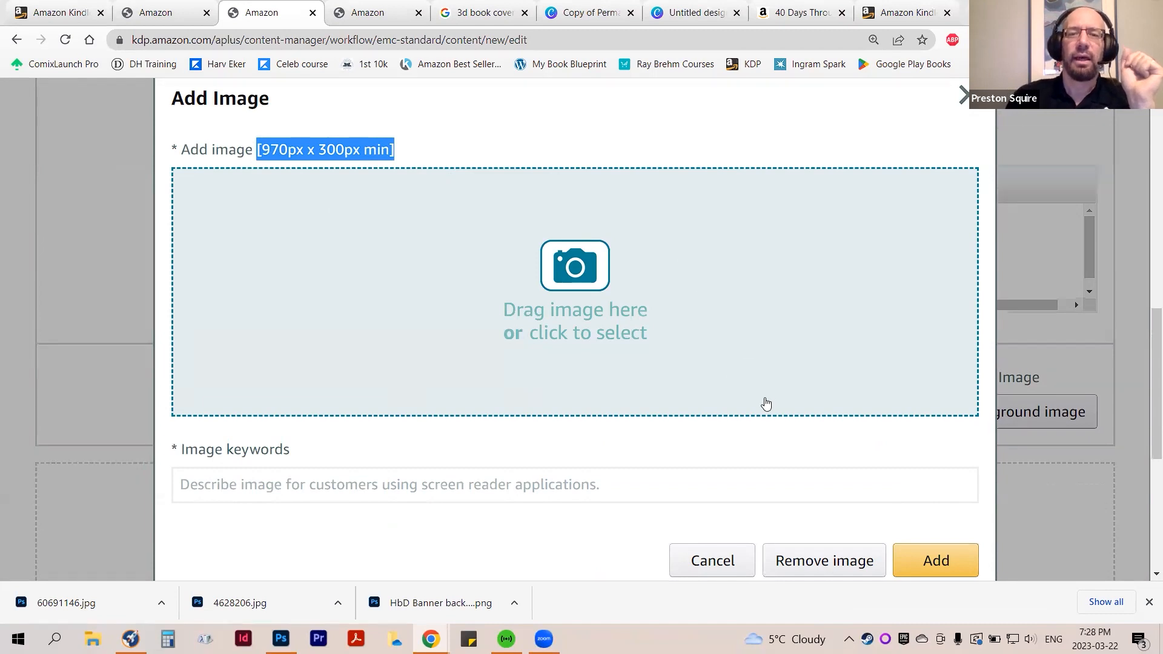
{"action": "scroll", "coordinate": [576, 424], "scroll_direction": "up", "scroll_amount": 3}
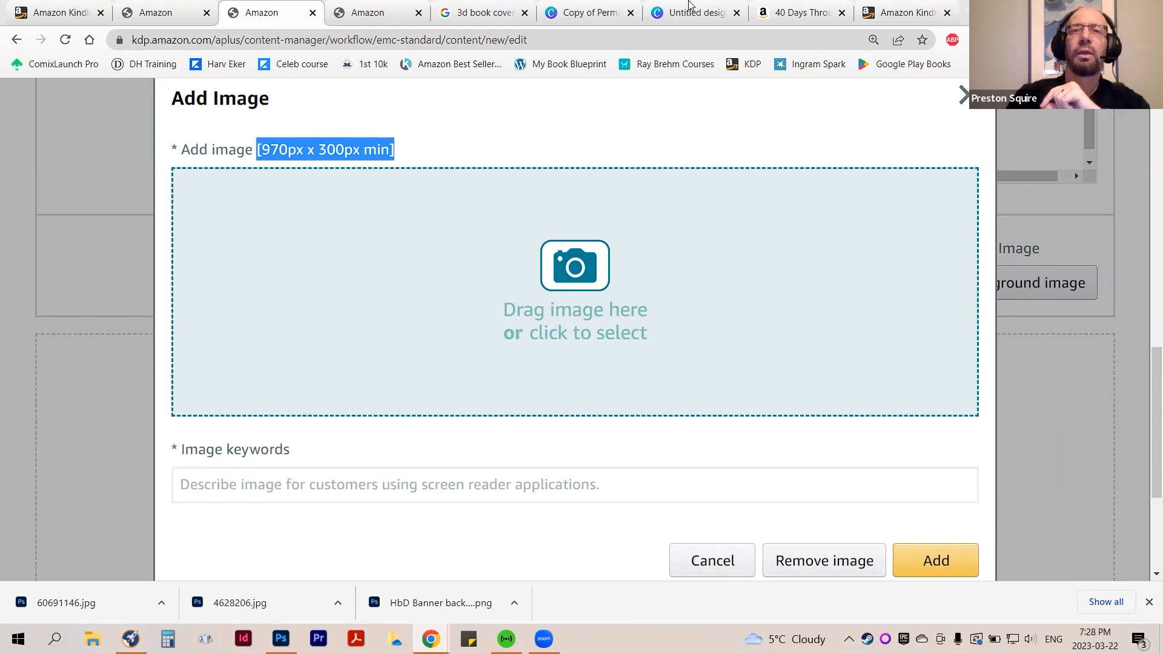
Switch to Canva, go from the existing banner design to the home page, and check the list of new design types
{"action": "mouse_move", "coordinate": [698, 10]}
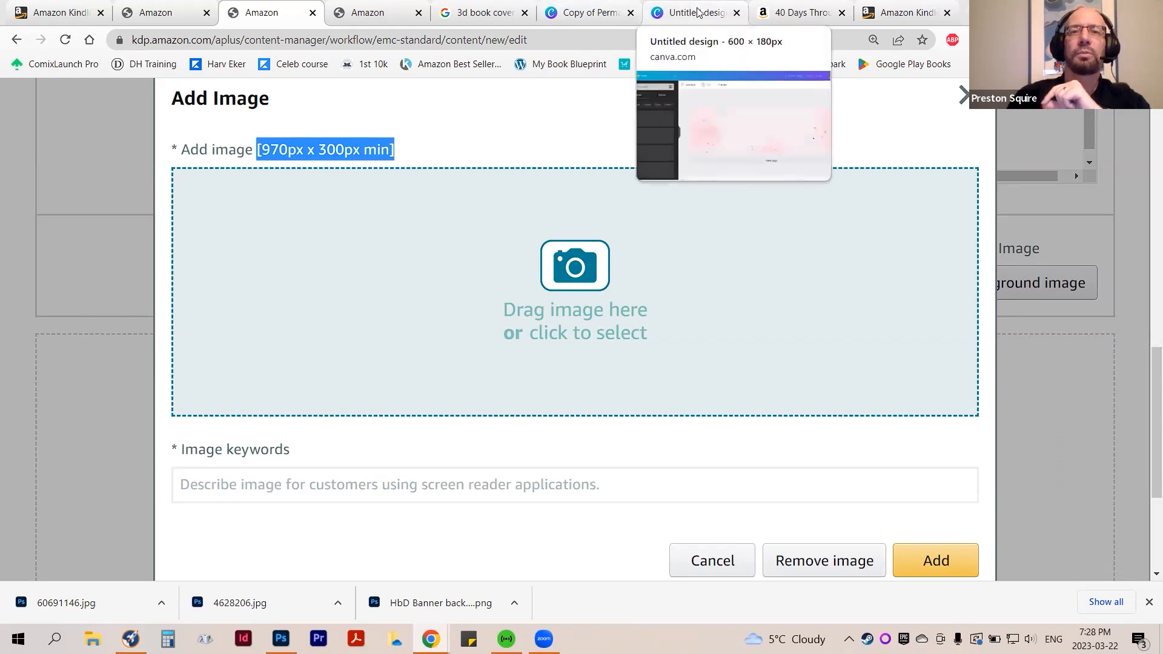
{"action": "left_click", "coordinate": [698, 11]}
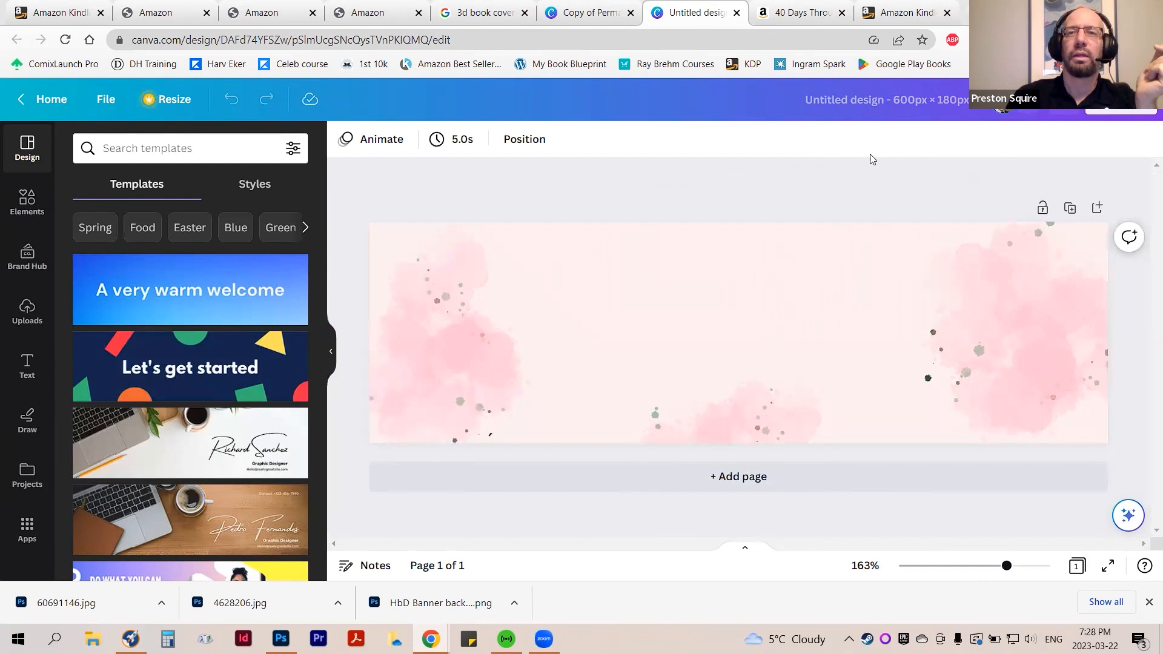
{"action": "left_click", "coordinate": [60, 104]}
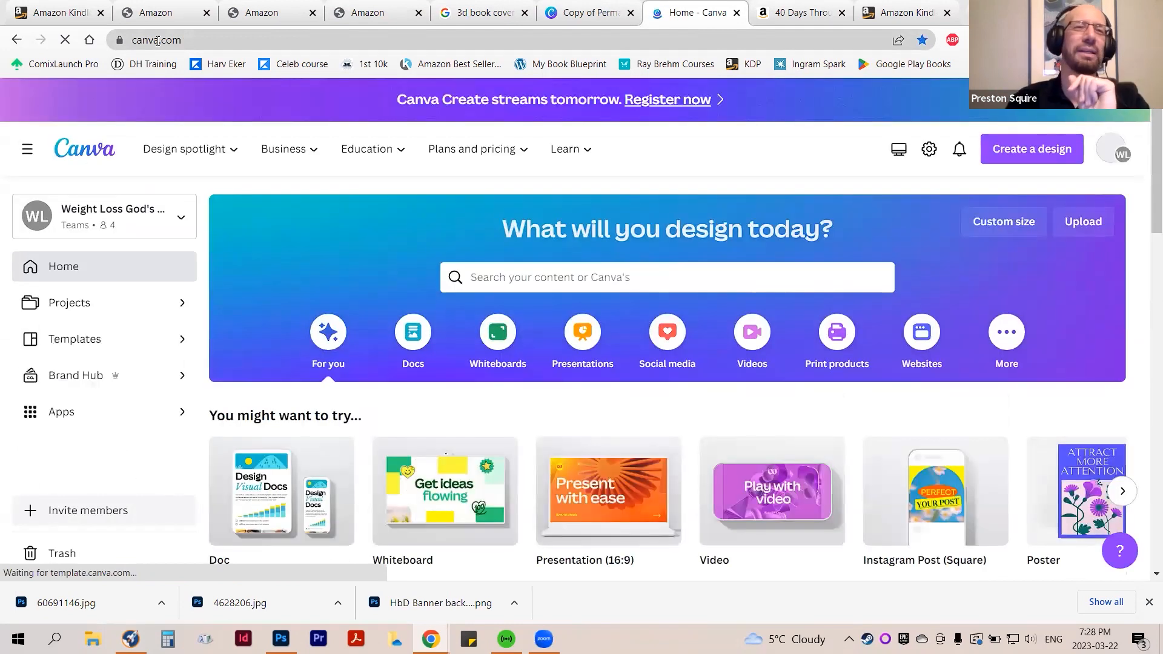
{"action": "left_click", "coordinate": [157, 40]}
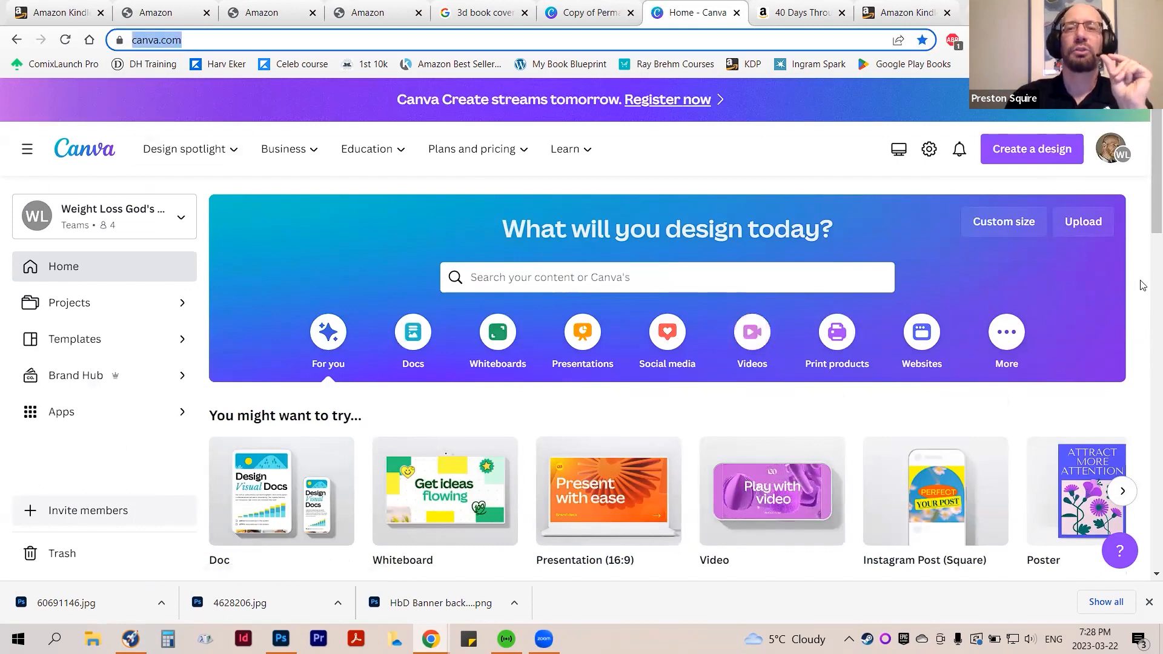
{"action": "left_click", "coordinate": [1039, 159]}
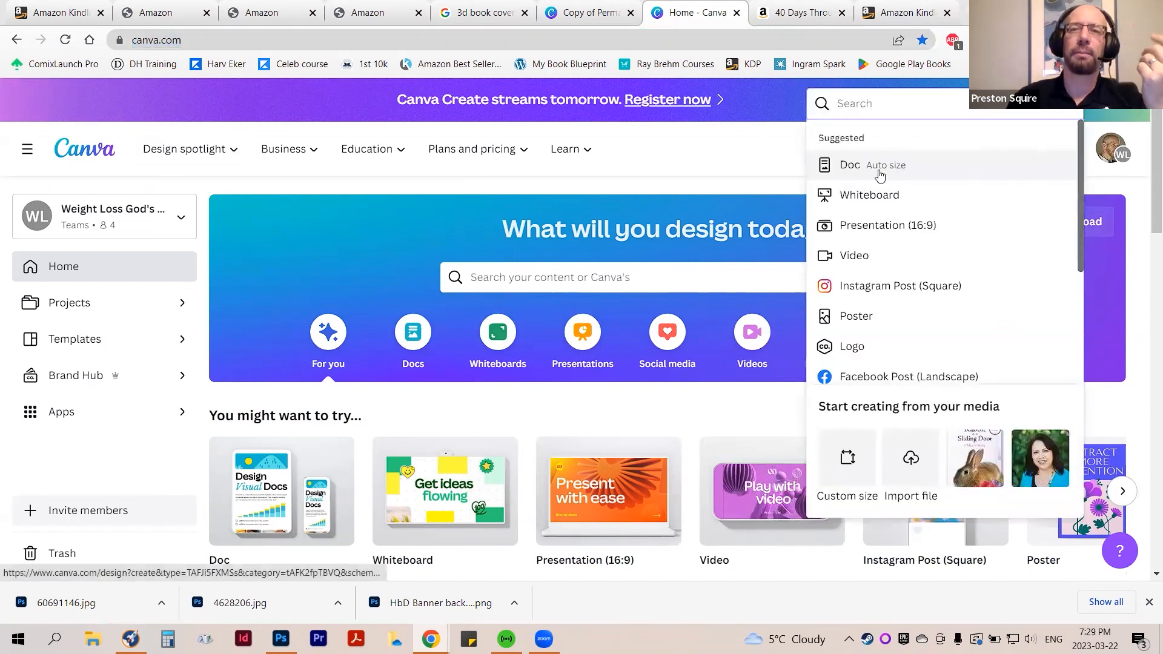
{"action": "left_click", "coordinate": [753, 167]}
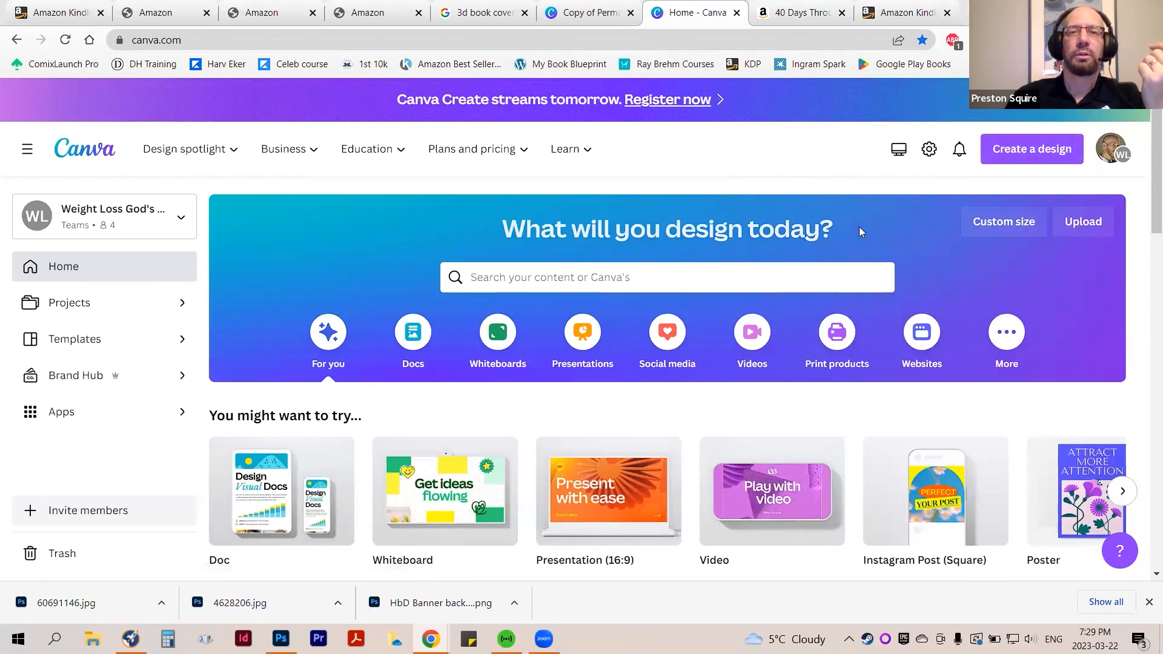
Create a new custom-size Canva design 970 px wide and 300 px high
{"action": "left_click", "coordinate": [1003, 233]}
{"action": "left_click", "coordinate": [828, 296]}
{"action": "type", "text": "970"}
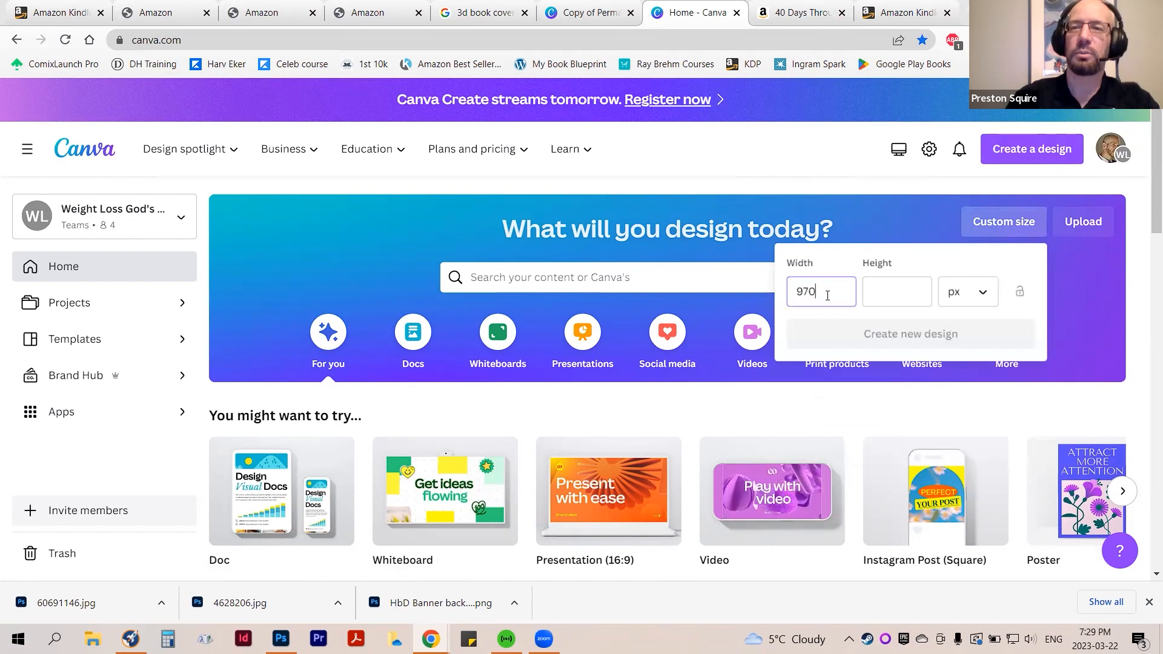
{"action": "left_click", "coordinate": [899, 294]}
{"action": "type", "text": "300"}
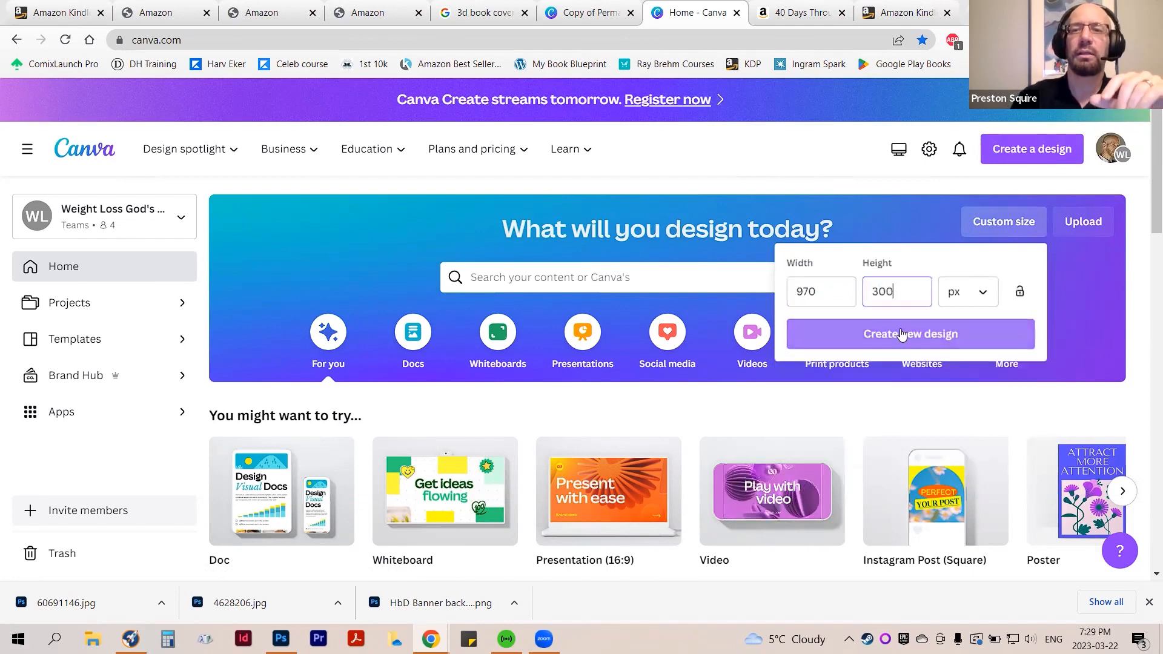
{"action": "left_click", "coordinate": [902, 335]}
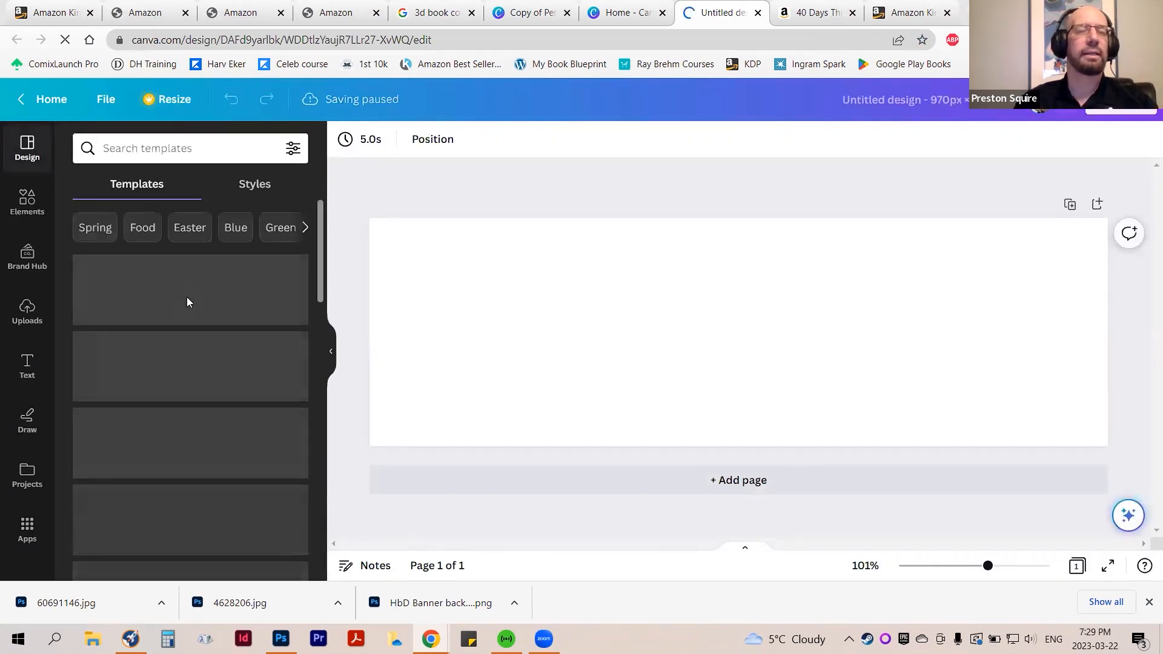
Browse the banner templates offered for the blank 970 × 300 px design
{"action": "scroll", "coordinate": [193, 354], "scroll_direction": "down", "scroll_amount": 5}
{"action": "scroll", "coordinate": [192, 358], "scroll_direction": "down", "scroll_amount": 5}
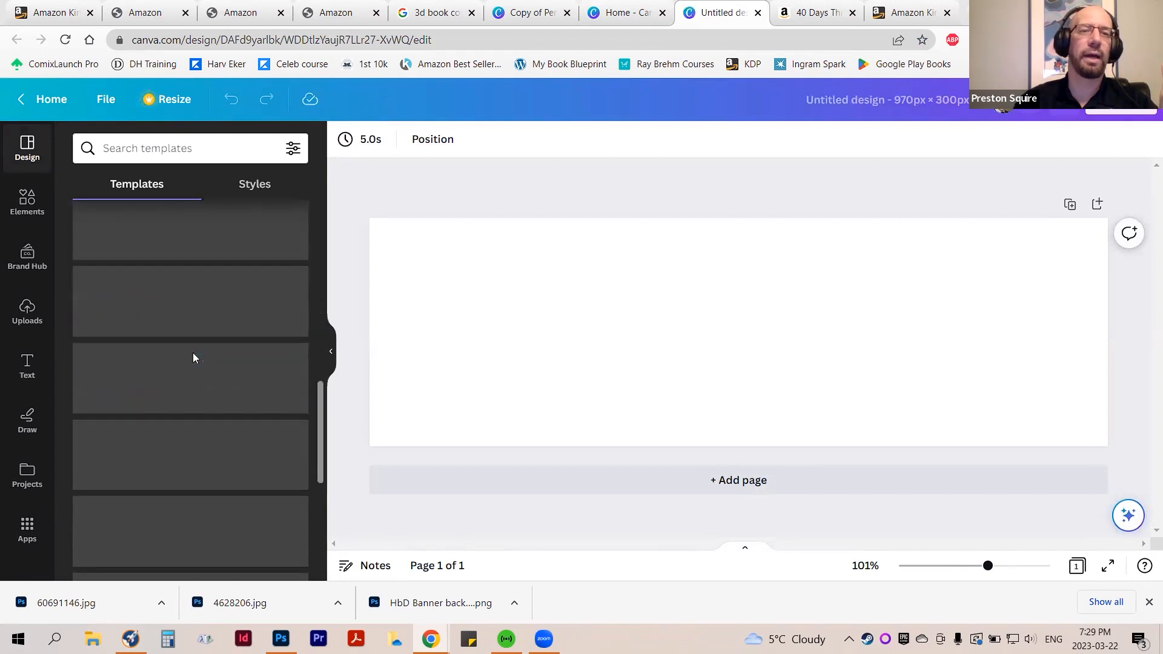
{"action": "scroll", "coordinate": [193, 359], "scroll_direction": "down", "scroll_amount": 10}
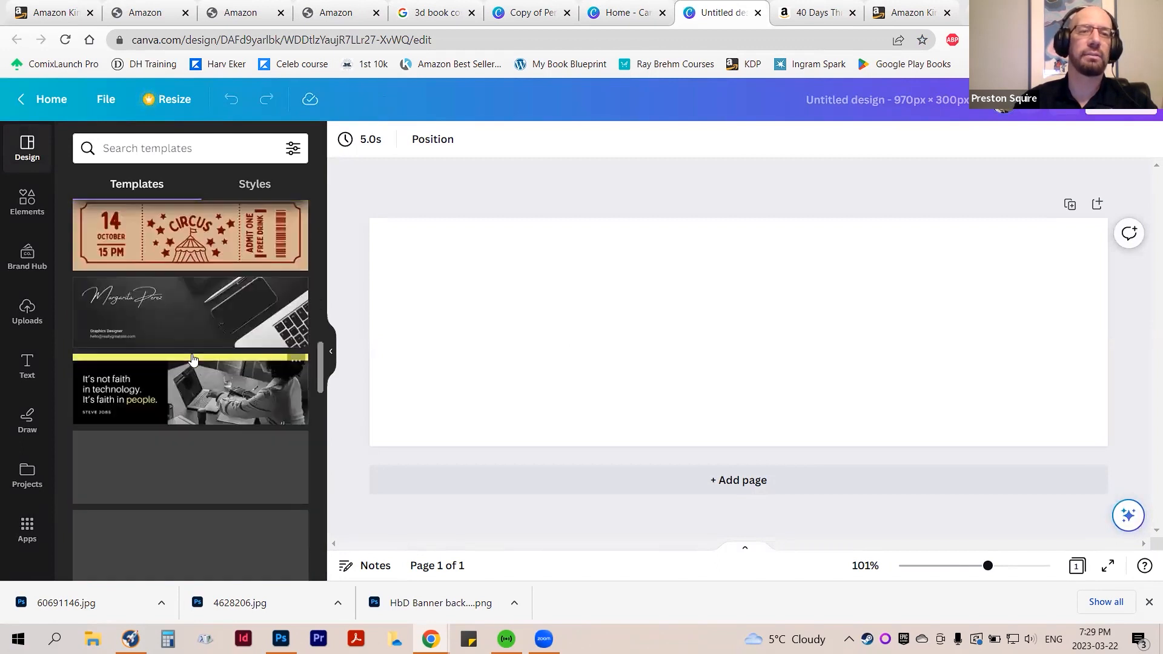
{"action": "scroll", "coordinate": [191, 353], "scroll_direction": "down", "scroll_amount": 14}
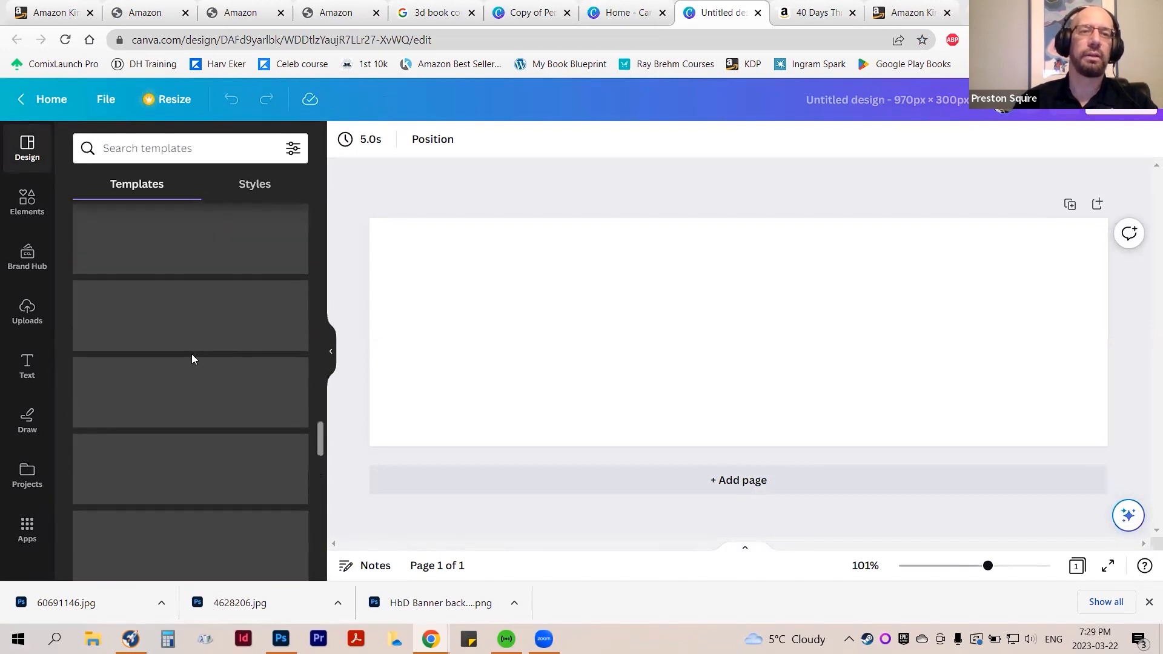
{"action": "scroll", "coordinate": [197, 354], "scroll_direction": "up", "scroll_amount": 3}
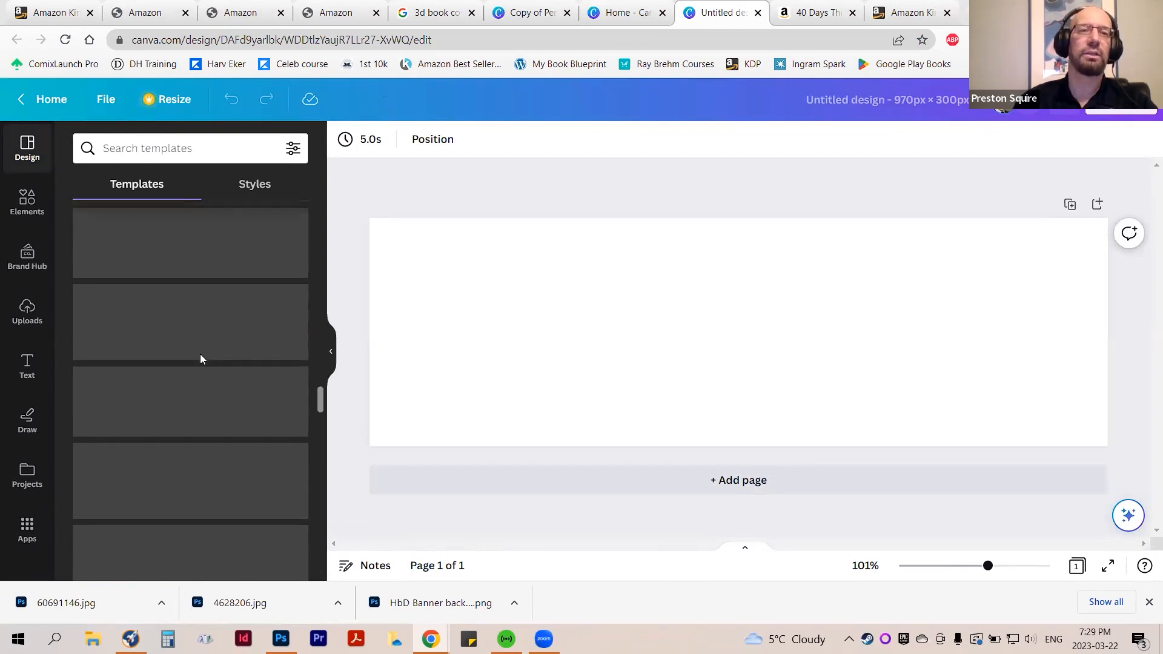
Look through the Elements, Brand Hub, Text and Draw tools, and return to the design templates
{"action": "left_click", "coordinate": [27, 208]}
{"action": "left_click", "coordinate": [32, 262]}
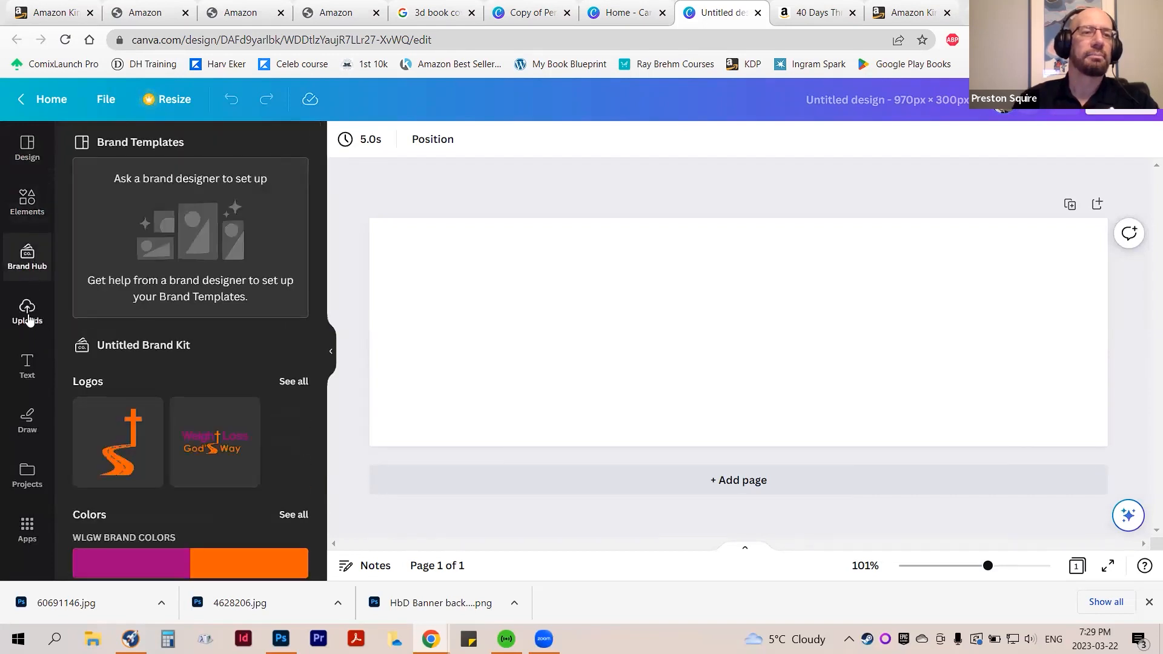
{"action": "left_click", "coordinate": [27, 368]}
{"action": "left_click", "coordinate": [28, 418]}
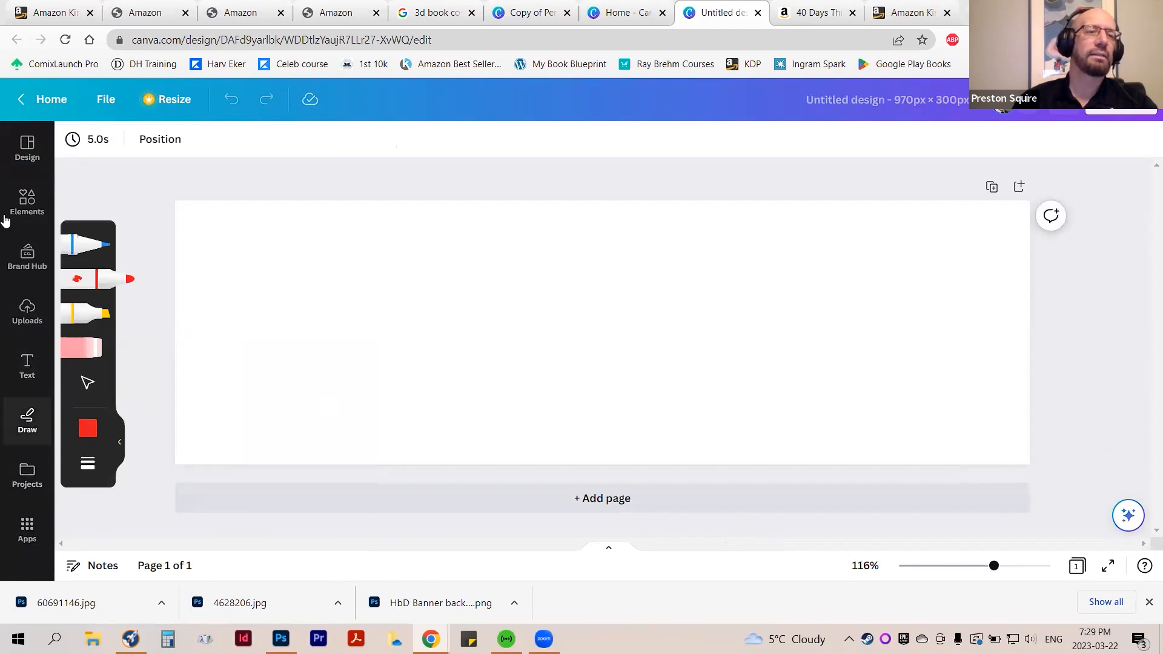
{"action": "left_click", "coordinate": [27, 150]}
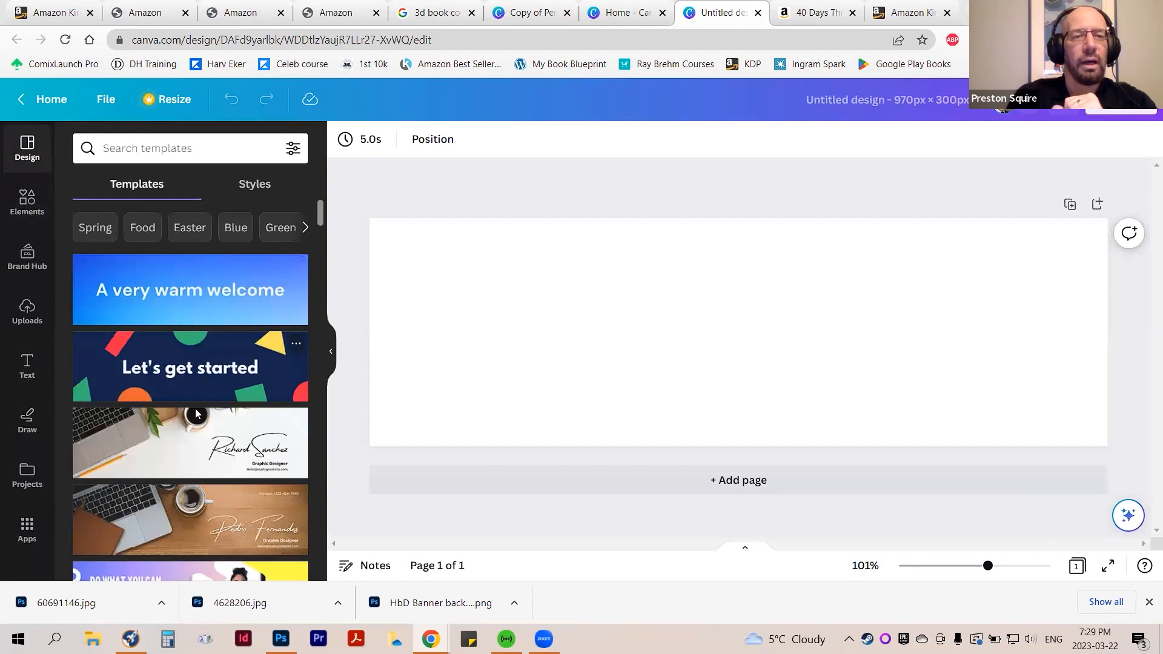
Apply the white desk template with laptop and coffee cup, and replace its handwritten-style name with the author's full name
{"action": "left_click", "coordinate": [189, 439]}
{"action": "left_click", "coordinate": [940, 356]}
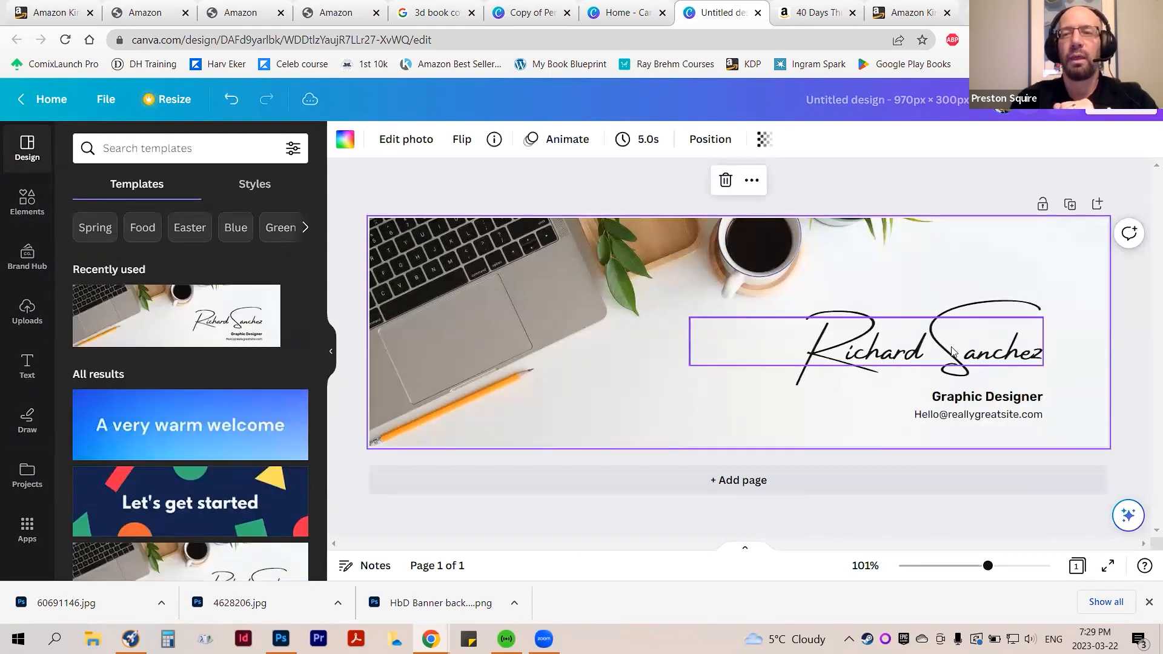
{"action": "left_click", "coordinate": [983, 350]}
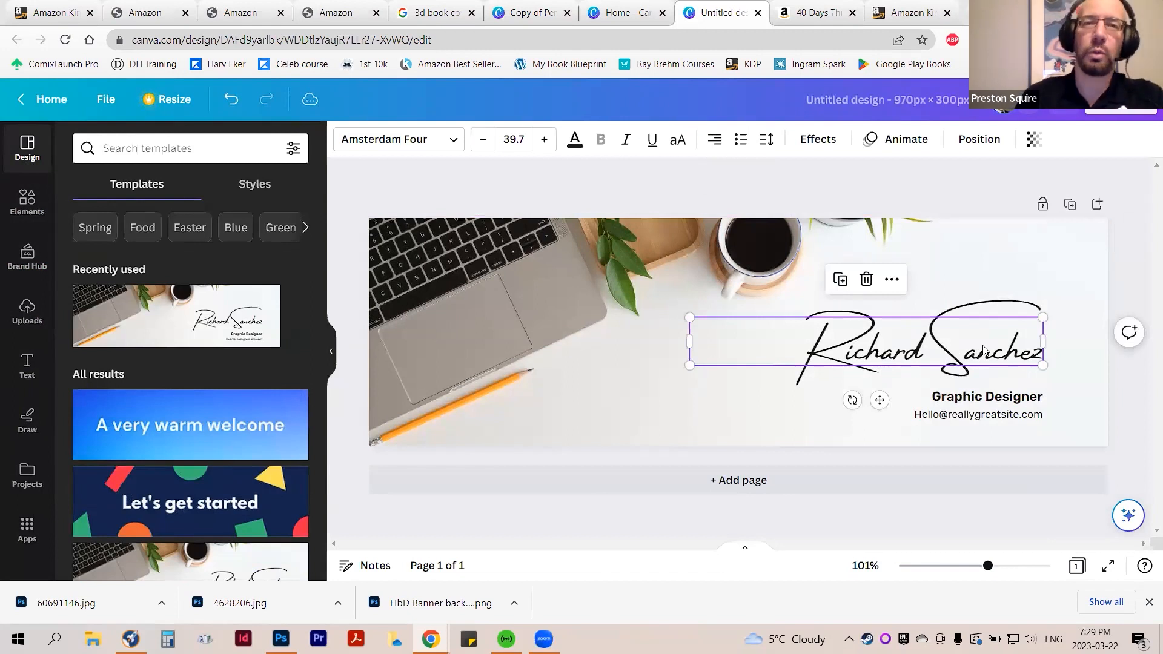
{"action": "left_click", "coordinate": [905, 347]}
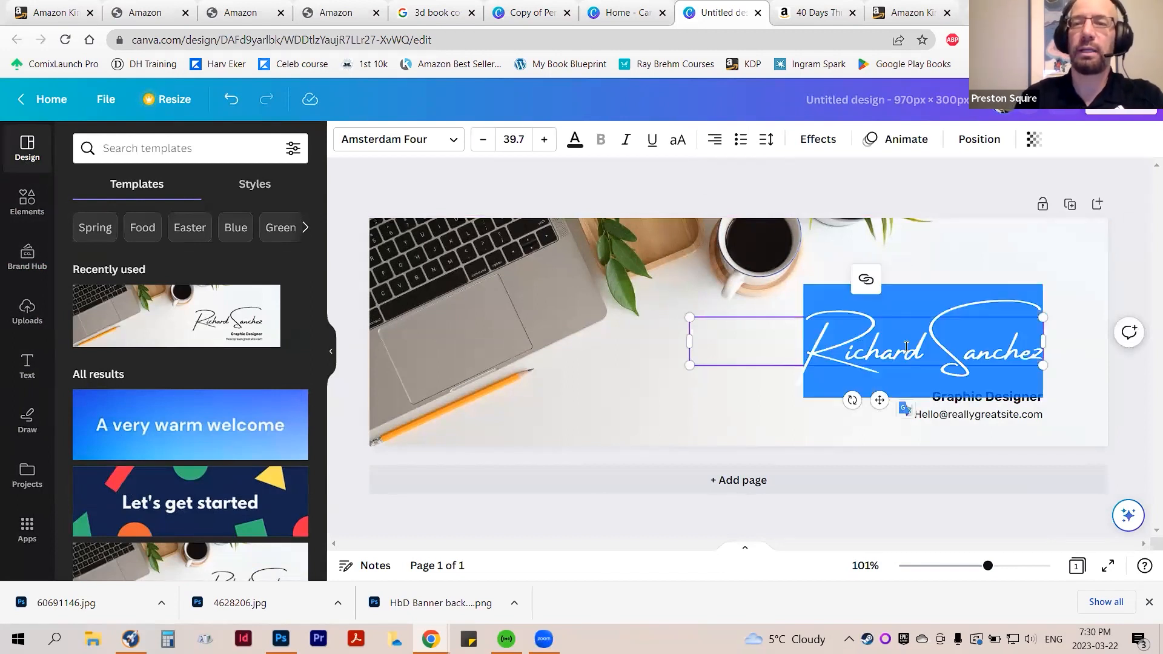
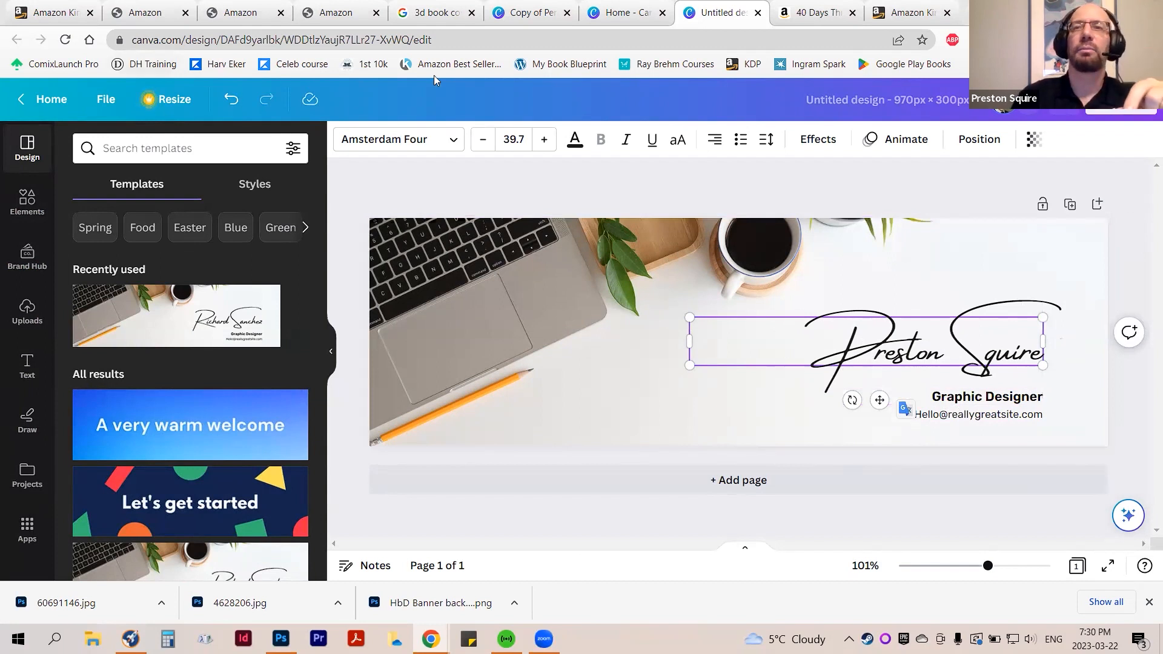
Revisit the 40 Days Through the Bible text panel and timeline graphics on Amazon, and return to the Canva banner design
{"action": "left_click", "coordinate": [824, 13]}
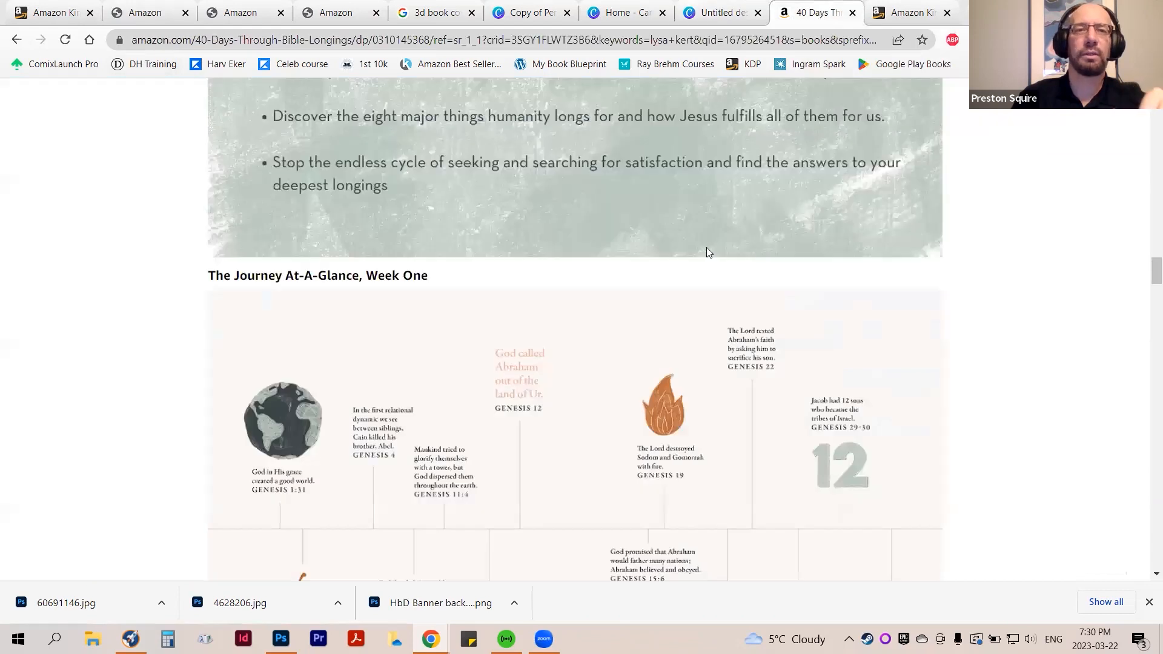
{"action": "scroll", "coordinate": [706, 247], "scroll_direction": "up", "scroll_amount": 5}
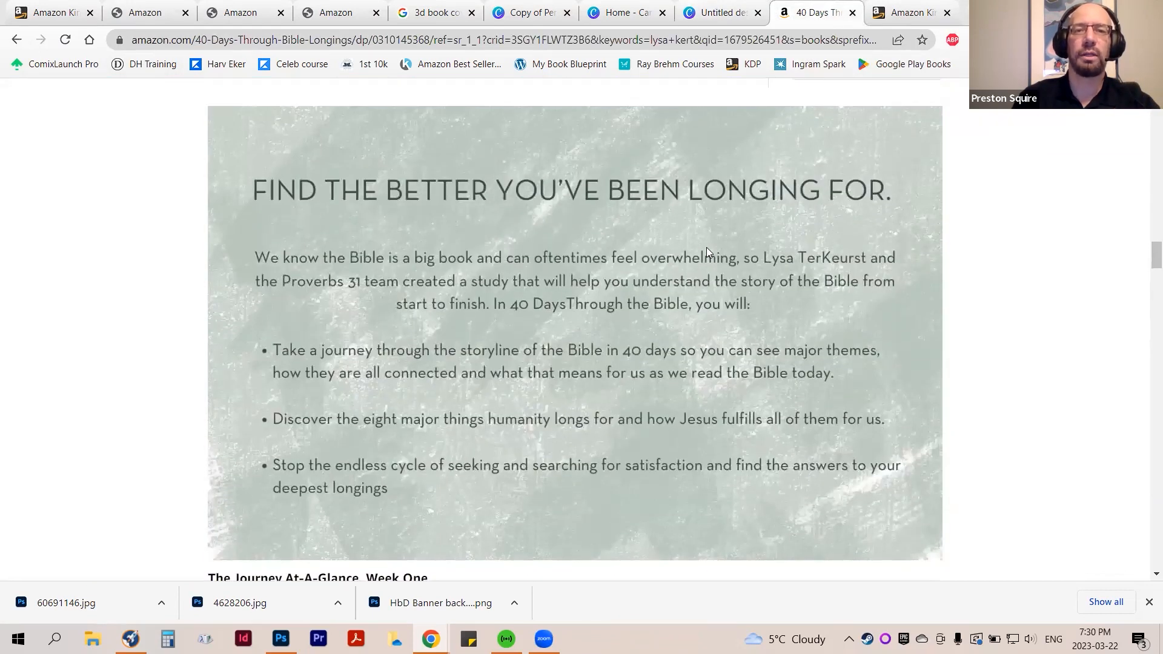
{"action": "scroll", "coordinate": [706, 247], "scroll_direction": "down", "scroll_amount": 9}
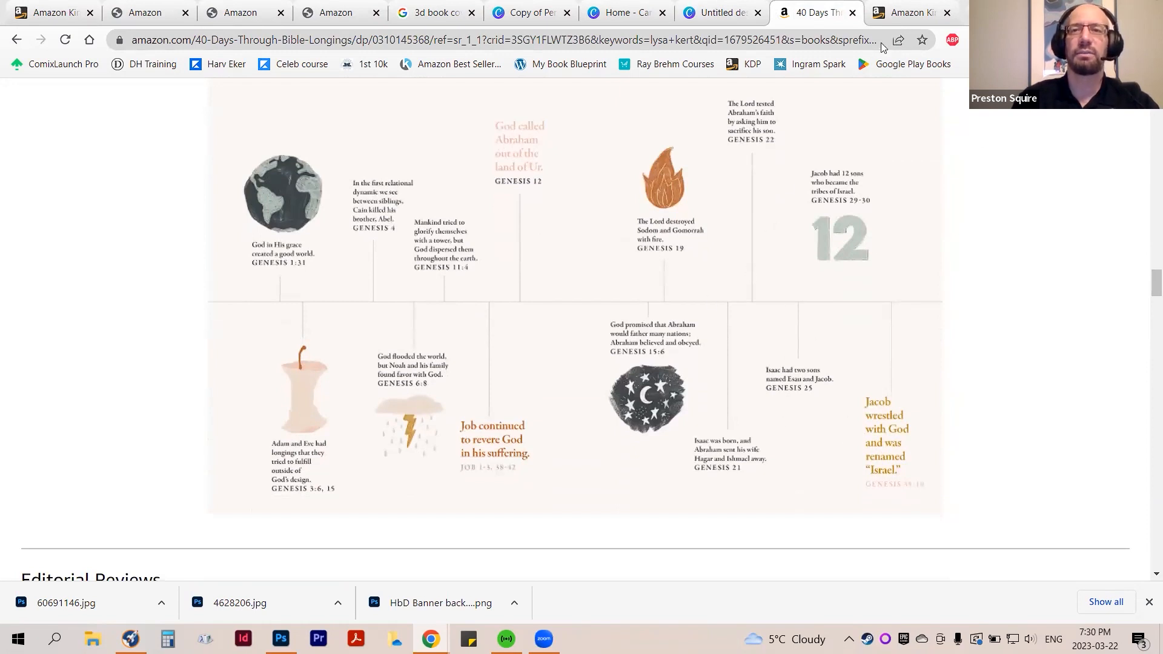
{"action": "left_click", "coordinate": [918, 13]}
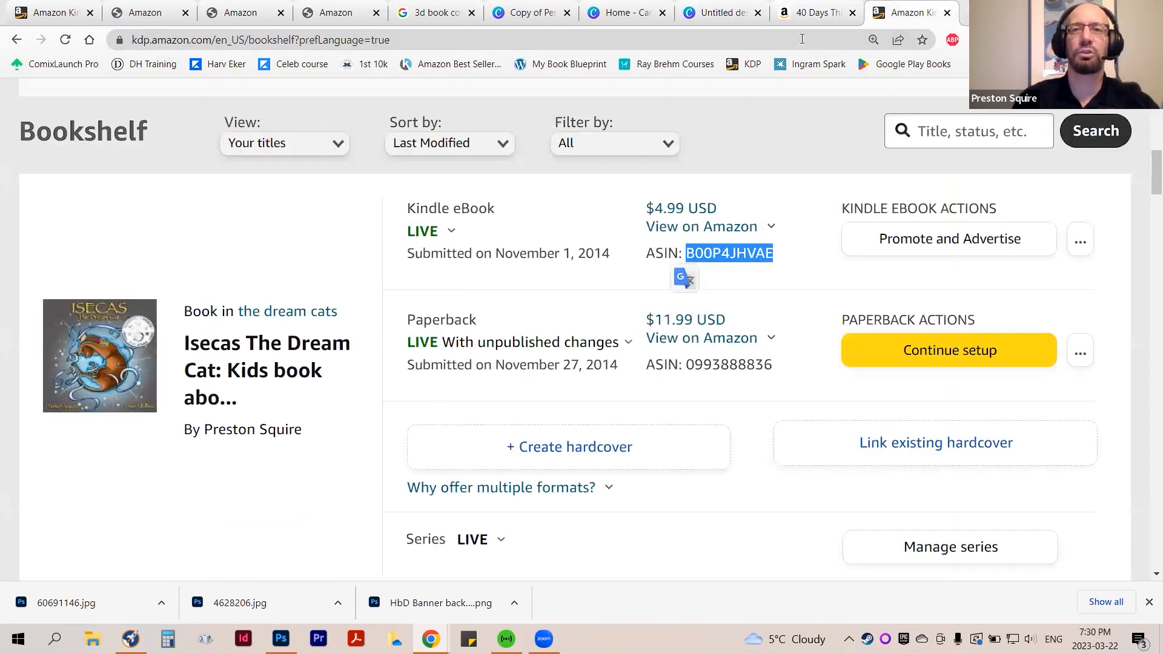
{"action": "left_click", "coordinate": [720, 13]}
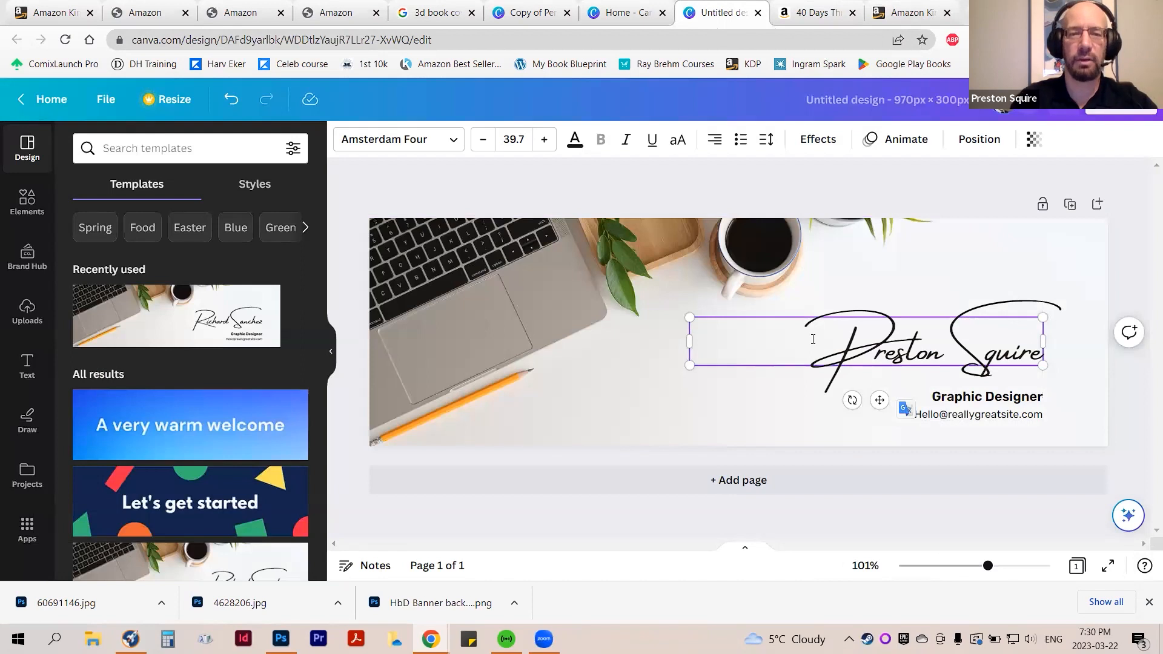
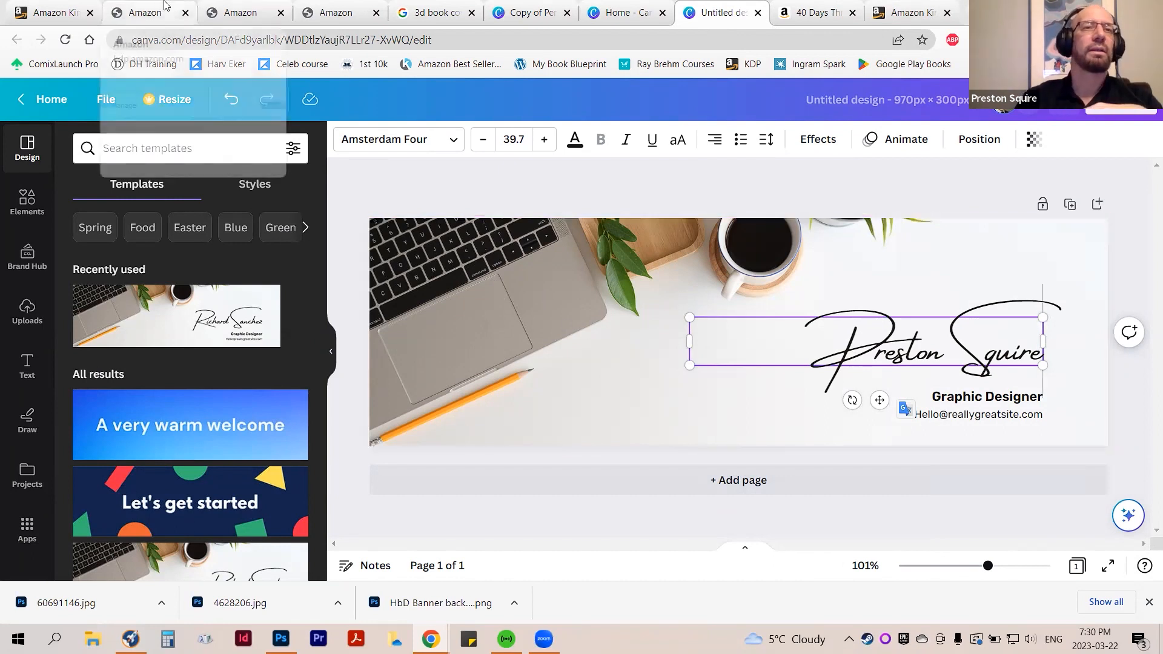
Review the 970px x 300px image requirement in KDP, the 40 Days Through the Bible text panel, and the Canva banner design
{"action": "left_click", "coordinate": [240, 12]}
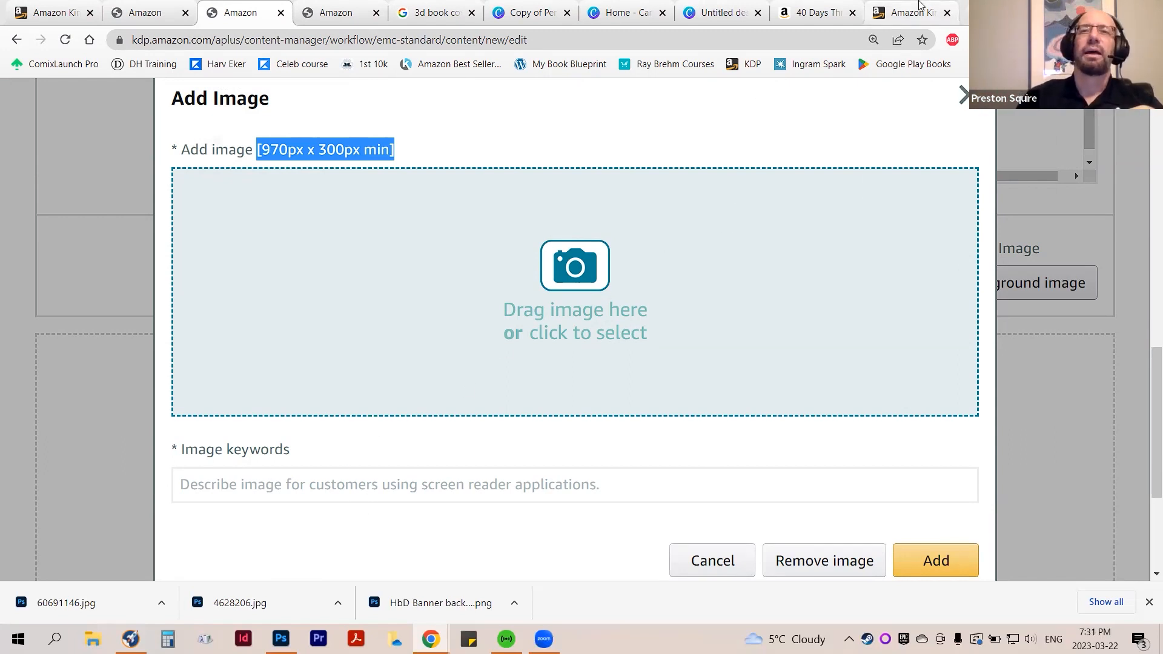
{"action": "left_click", "coordinate": [820, 12]}
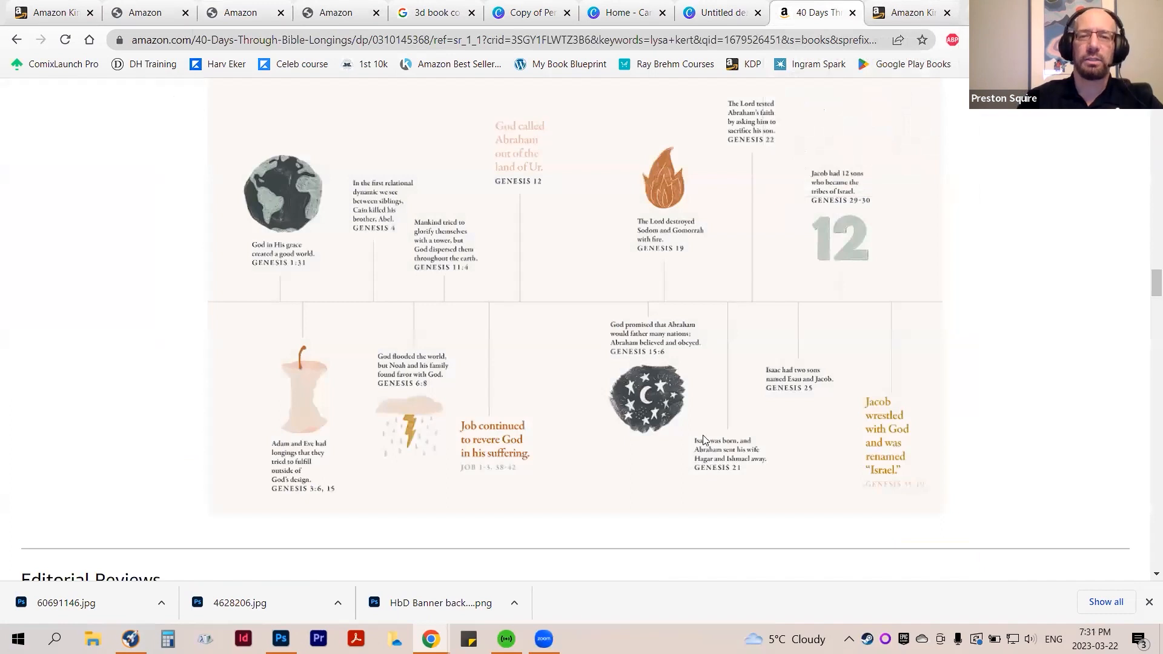
{"action": "scroll", "coordinate": [703, 437], "scroll_direction": "up", "scroll_amount": 8}
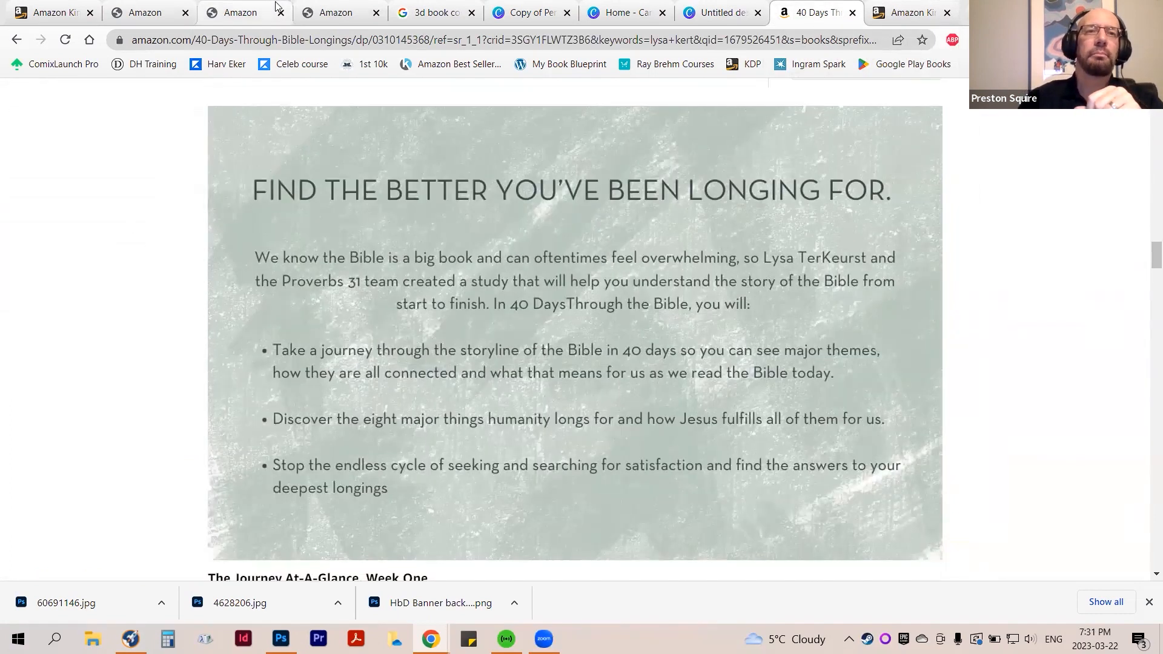
{"action": "left_click", "coordinate": [713, 9]}
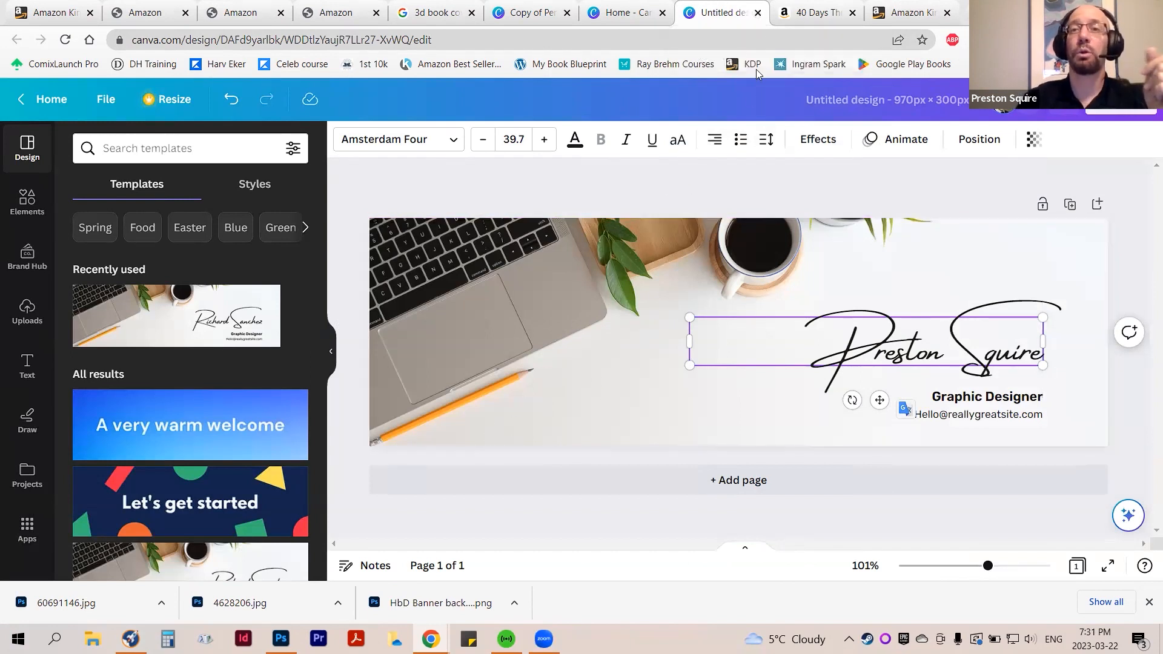
{"action": "left_click", "coordinate": [810, 13]}
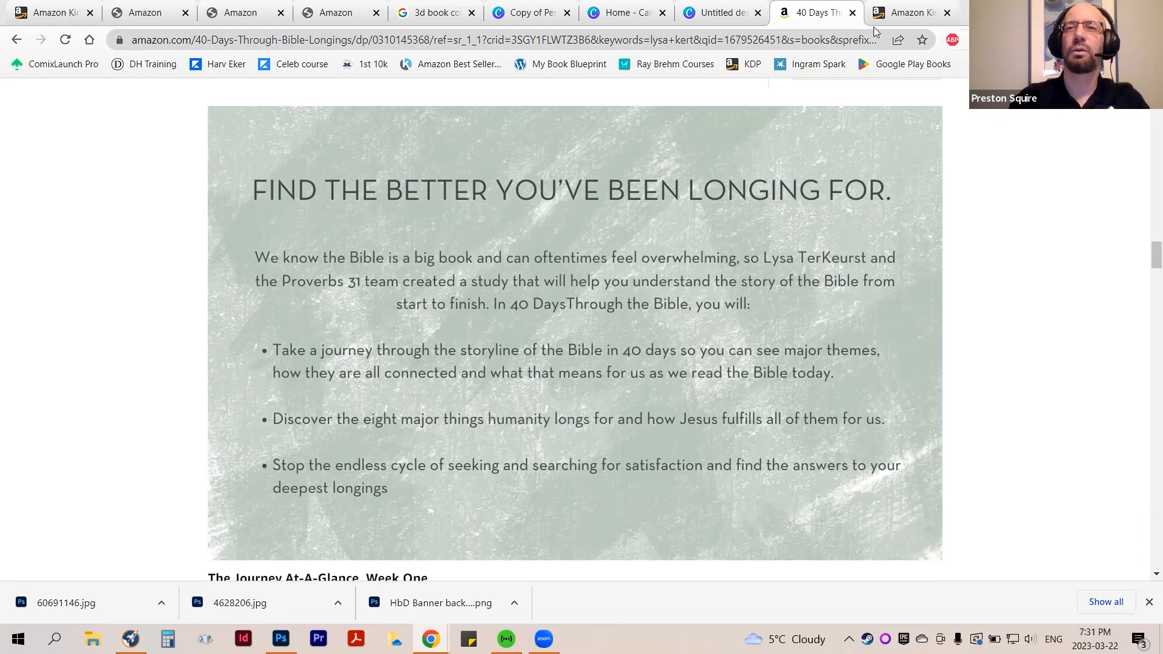
Open fiverr.com in a new browser tab and look over its home page
{"action": "left_click", "coordinate": [964, 12]}
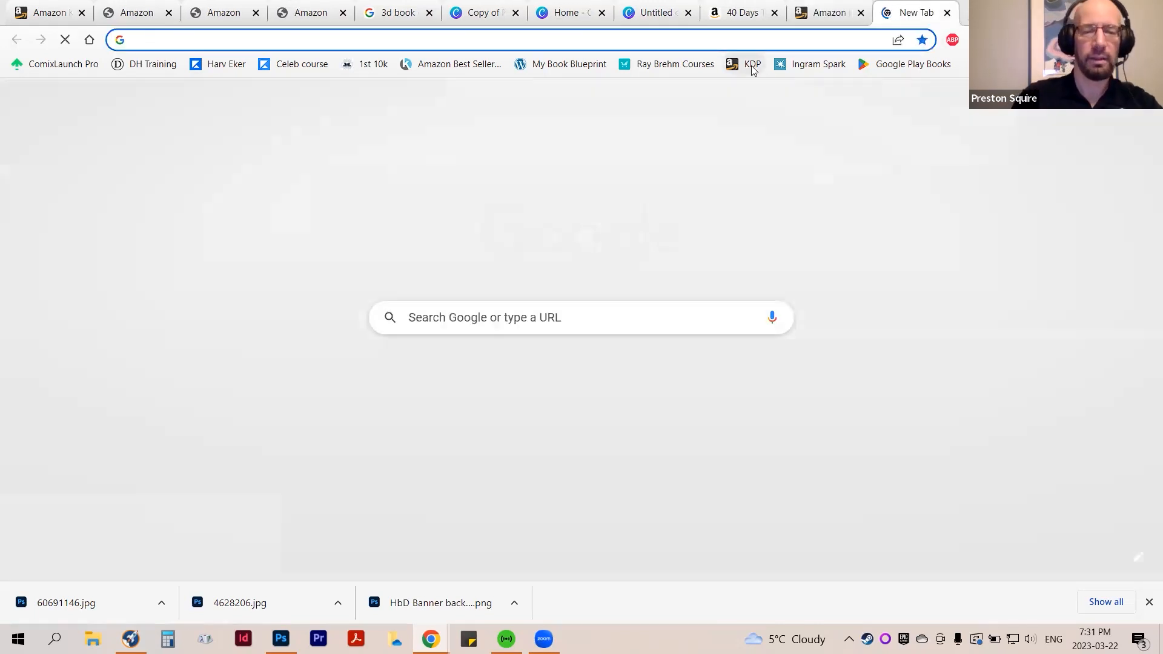
{"action": "type", "text": "fiverr."}
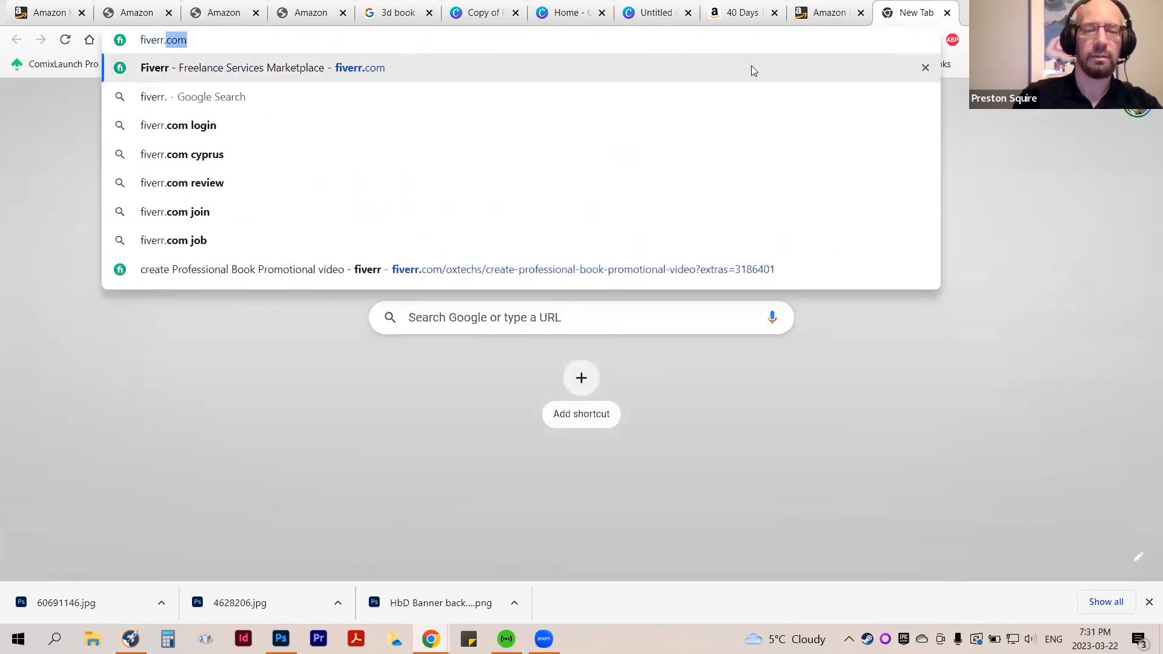
{"action": "type", "text": "com"}
{"action": "key", "text": "Return"}
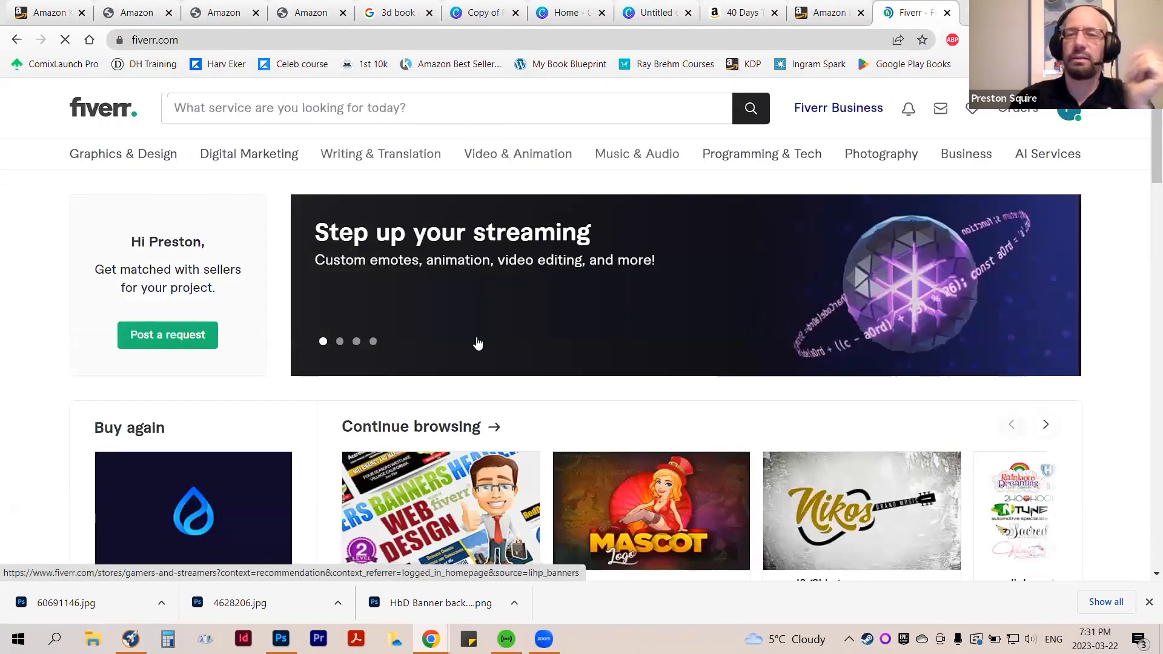
{"action": "scroll", "coordinate": [477, 342], "scroll_direction": "down", "scroll_amount": 5}
{"action": "scroll", "coordinate": [476, 358], "scroll_direction": "up", "scroll_amount": 5}
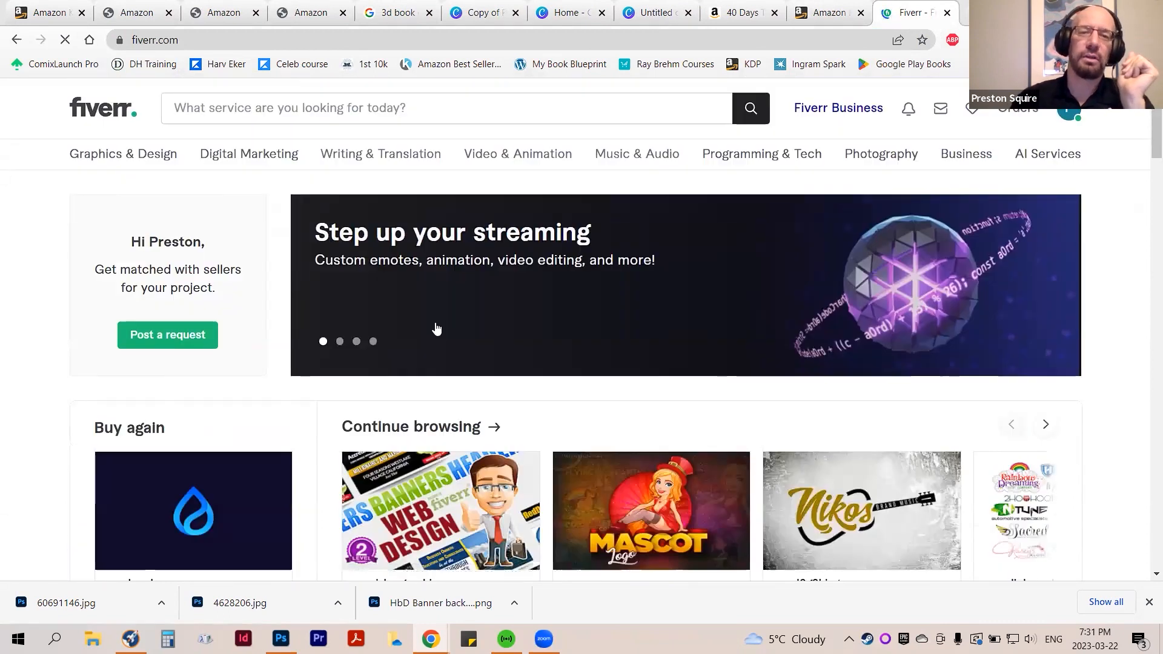
Search Fiverr for "a+ content" services and bring the first row of gigs into view
{"action": "left_click", "coordinate": [257, 108]}
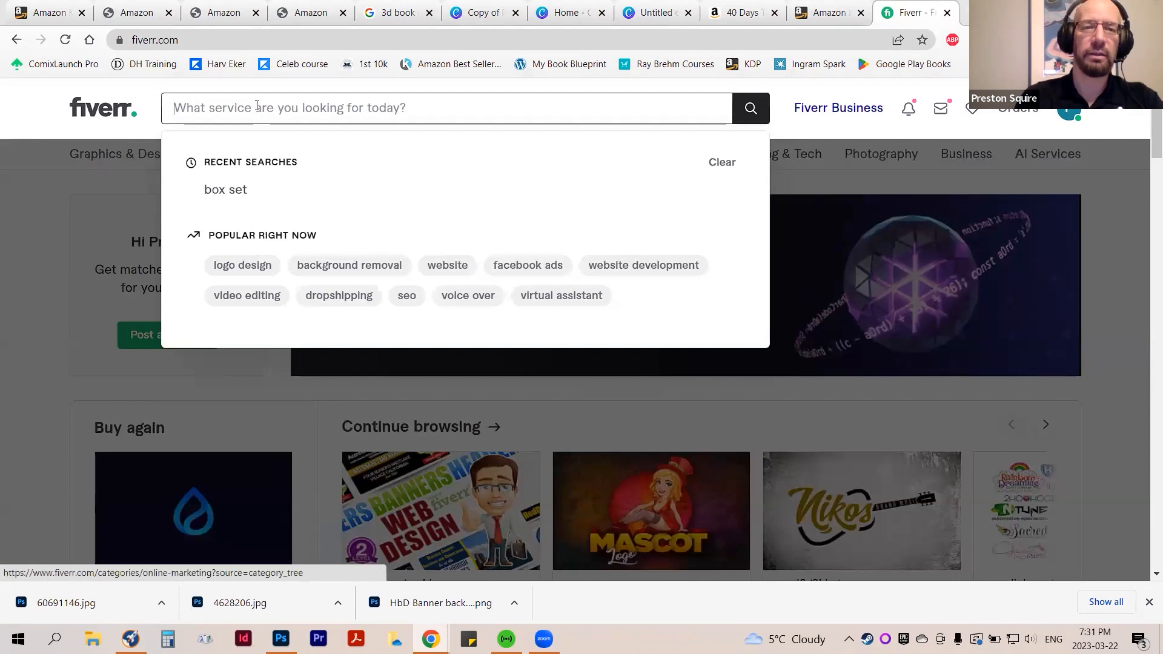
{"action": "type", "text": "a+"}
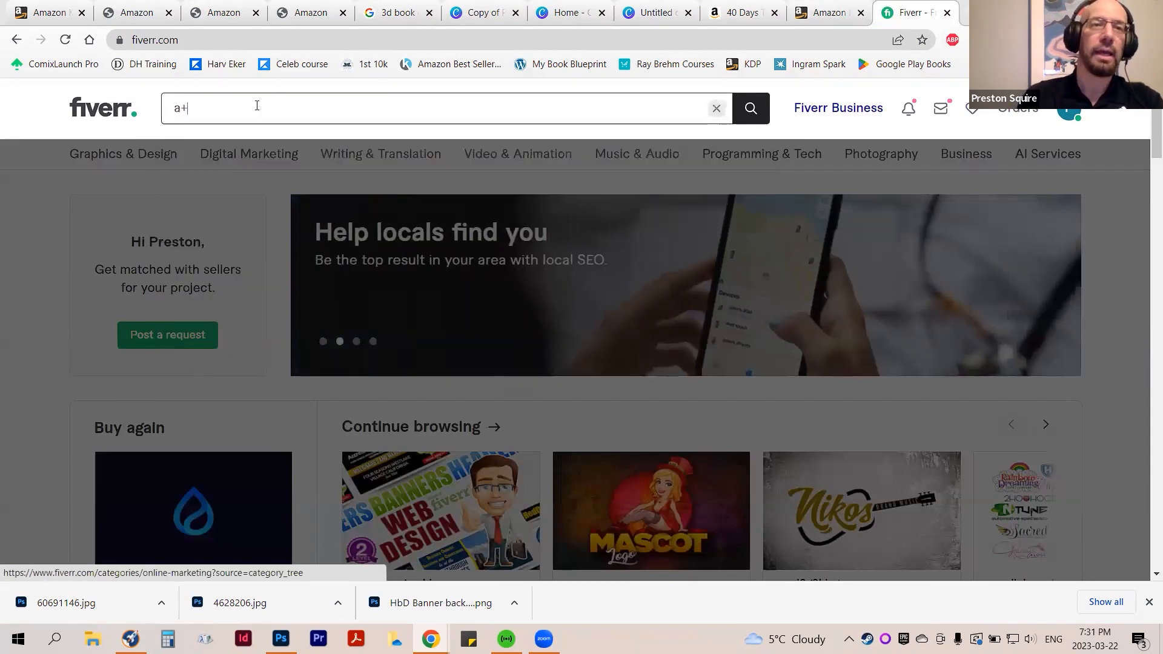
{"action": "type", "text": " content"}
{"action": "key", "text": "Return"}
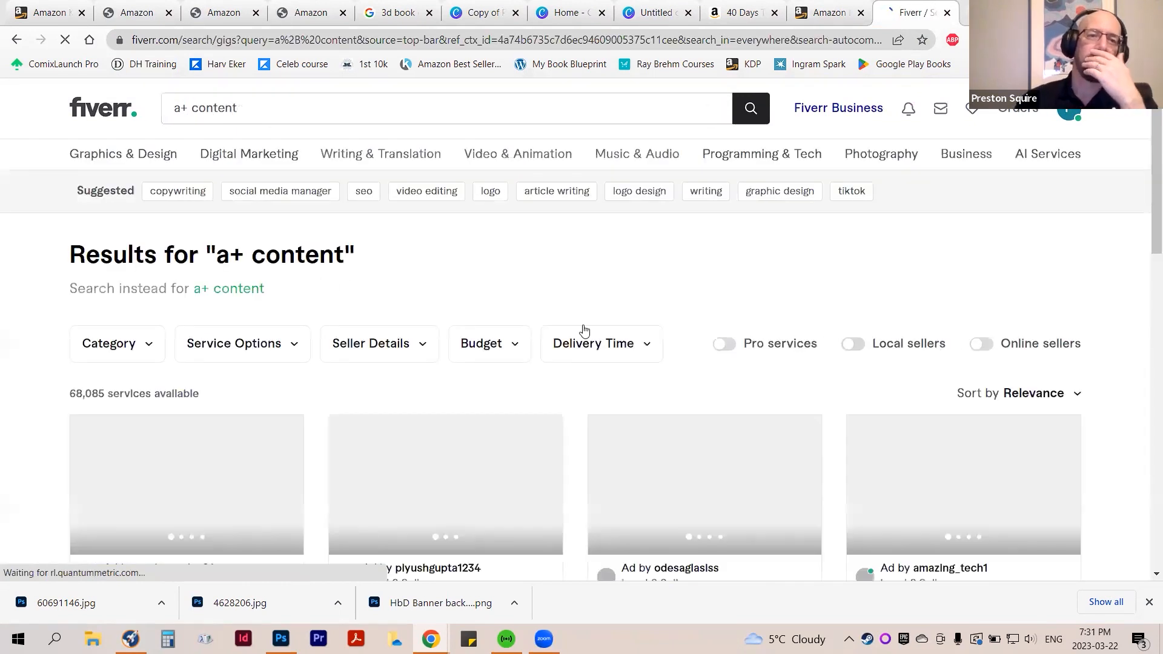
{"action": "scroll", "coordinate": [583, 336], "scroll_direction": "down", "scroll_amount": 3}
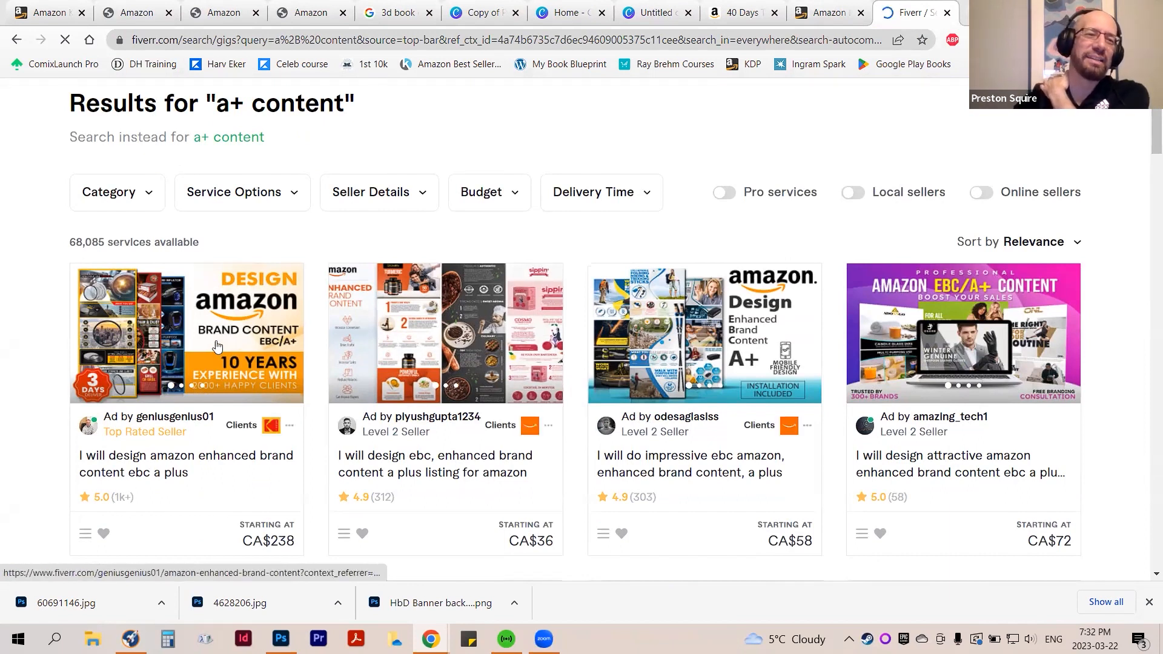
Look through all the sample images of the first gig in the results
{"action": "left_click", "coordinate": [295, 338]}
{"action": "left_click", "coordinate": [295, 338]}
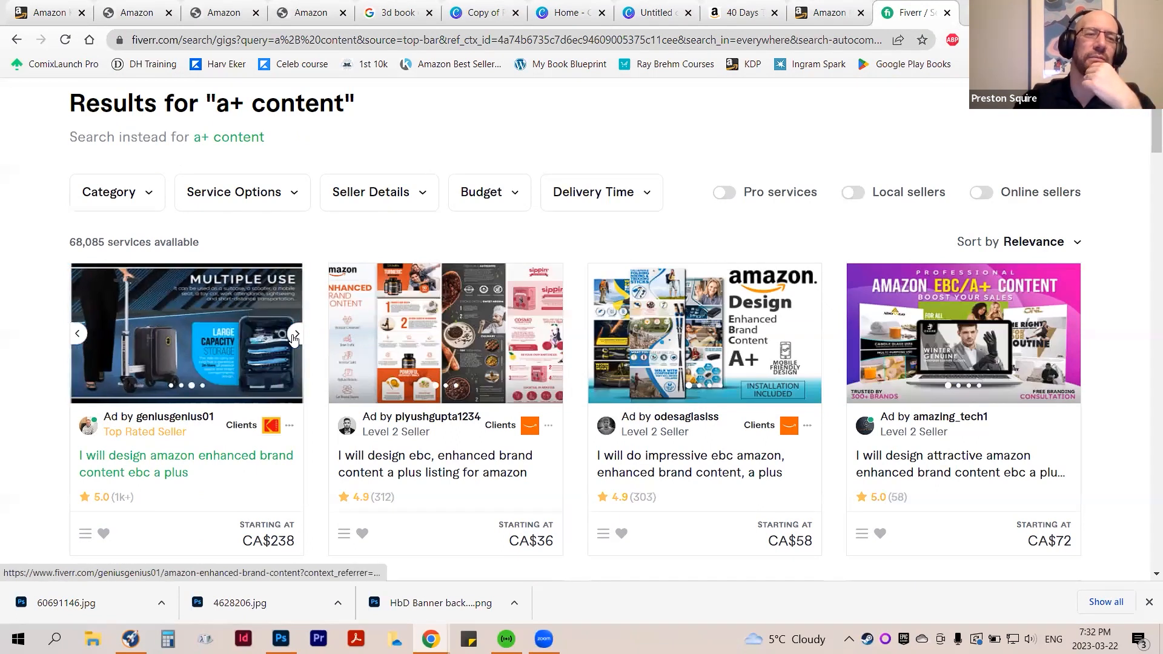
{"action": "left_click", "coordinate": [295, 338]}
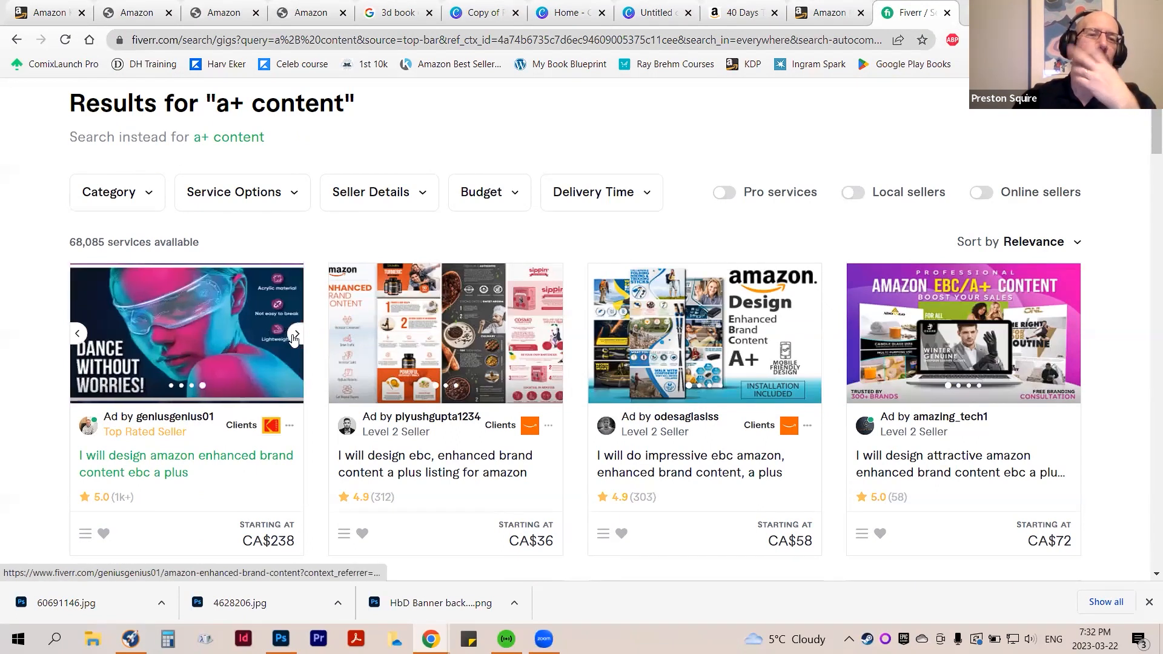
{"action": "left_click", "coordinate": [295, 338]}
Look through the sample images of the second and third gigs in the first row
{"action": "left_click", "coordinate": [557, 338]}
{"action": "left_click", "coordinate": [557, 338]}
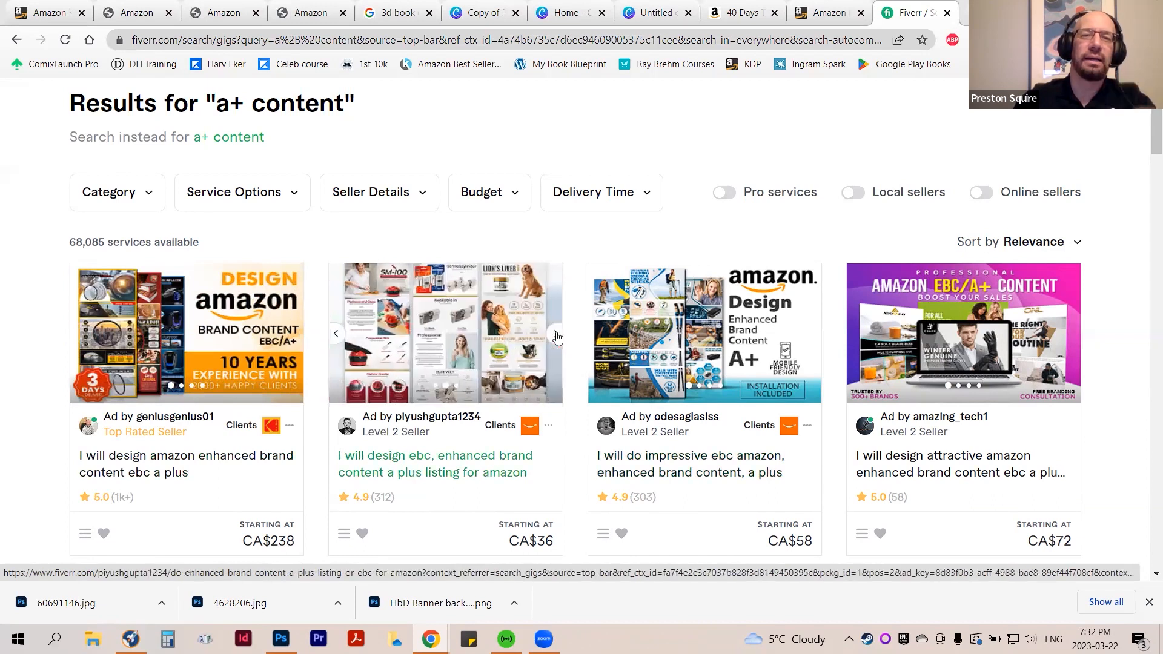
{"action": "left_click", "coordinate": [558, 338]}
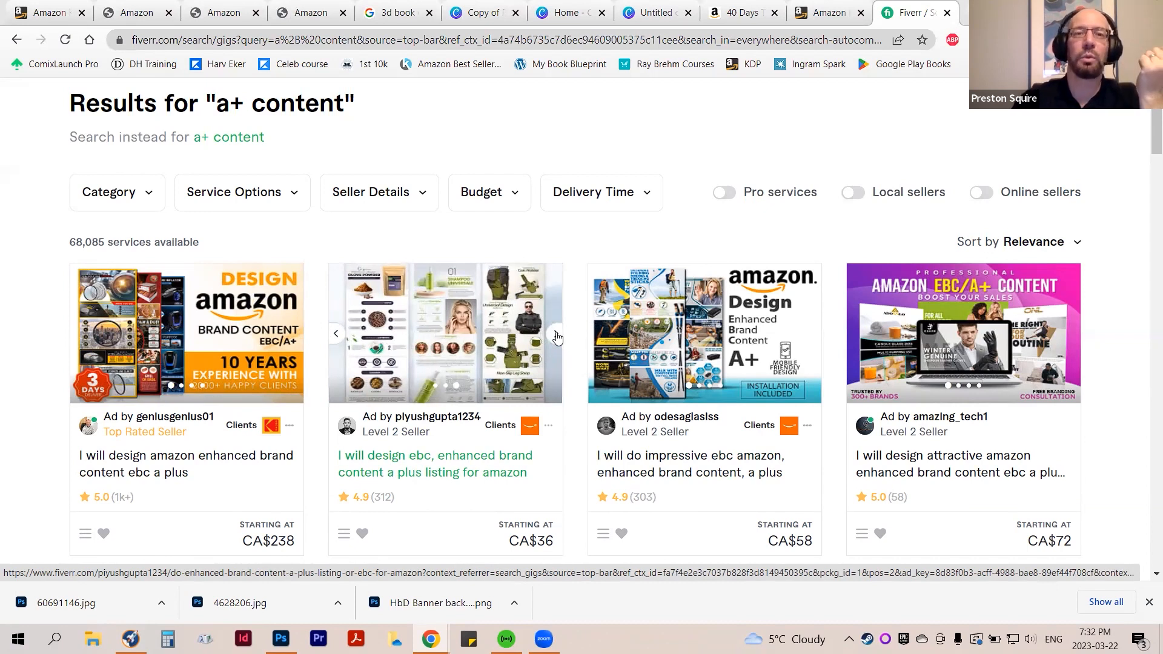
{"action": "left_click", "coordinate": [557, 338]}
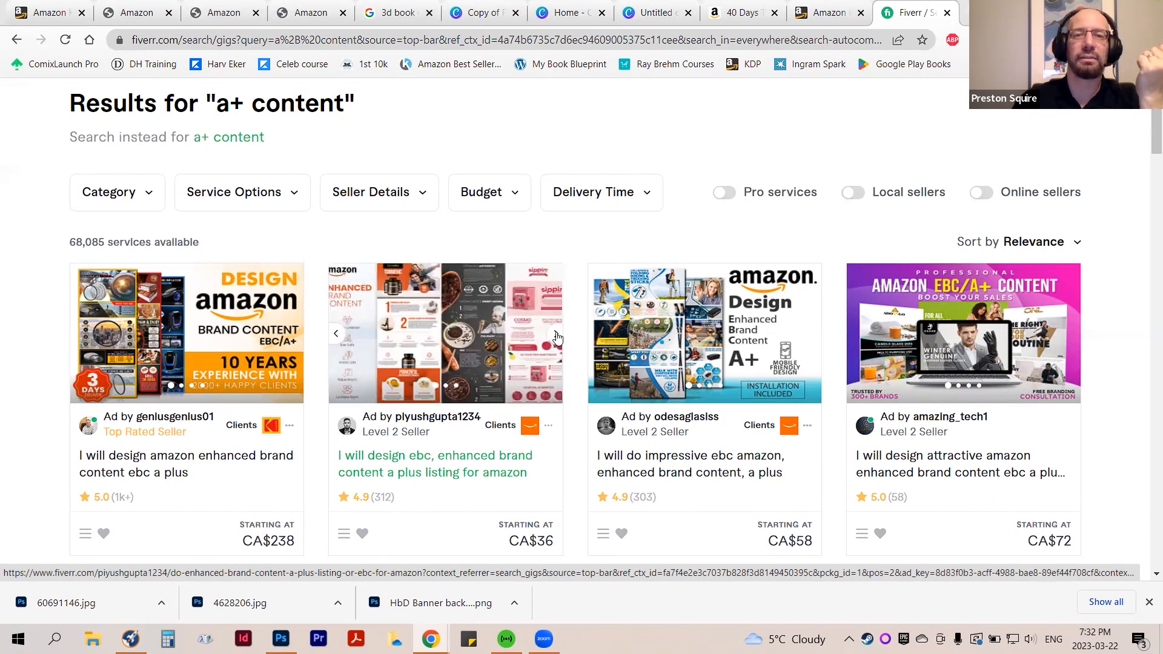
{"action": "left_click", "coordinate": [815, 333]}
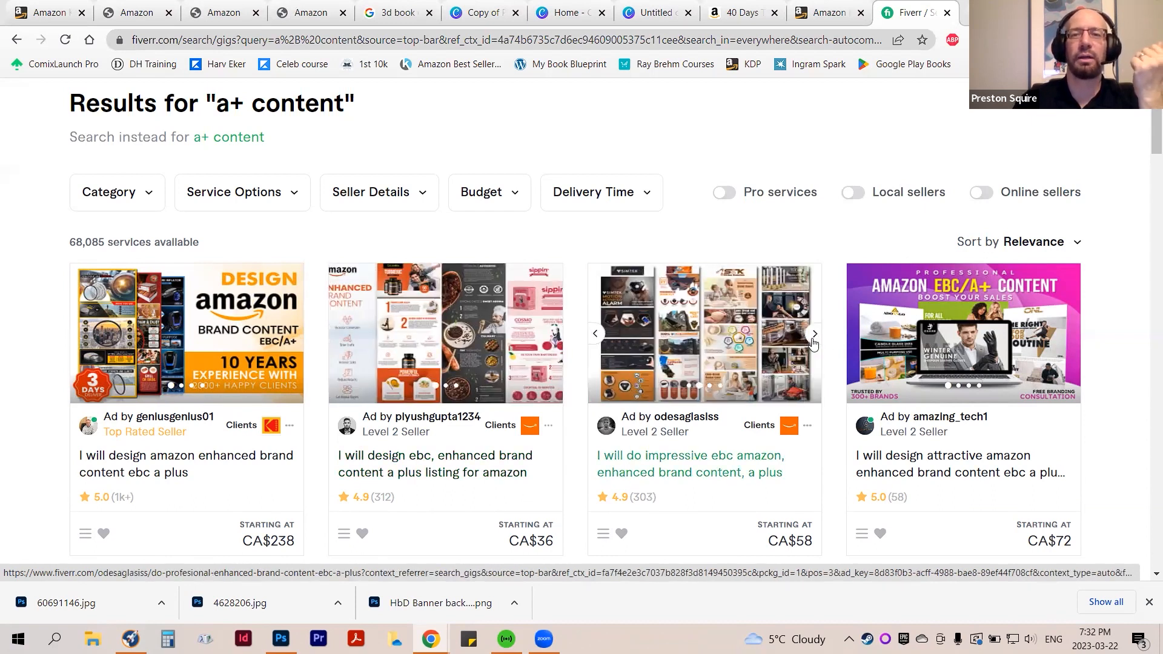
{"action": "left_click", "coordinate": [814, 342]}
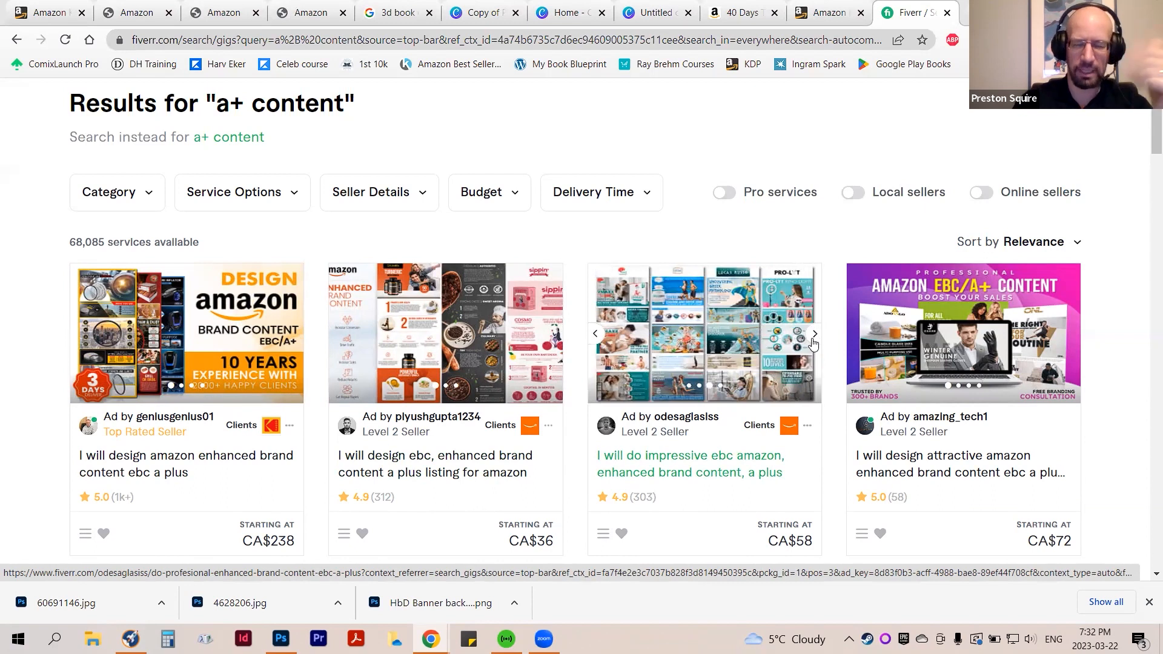
{"action": "left_click", "coordinate": [813, 342]}
Compare the starting prices of the first-row gigs, highlighting those of the first and second gigs
{"action": "scroll", "coordinate": [813, 343], "scroll_direction": "down", "scroll_amount": 5}
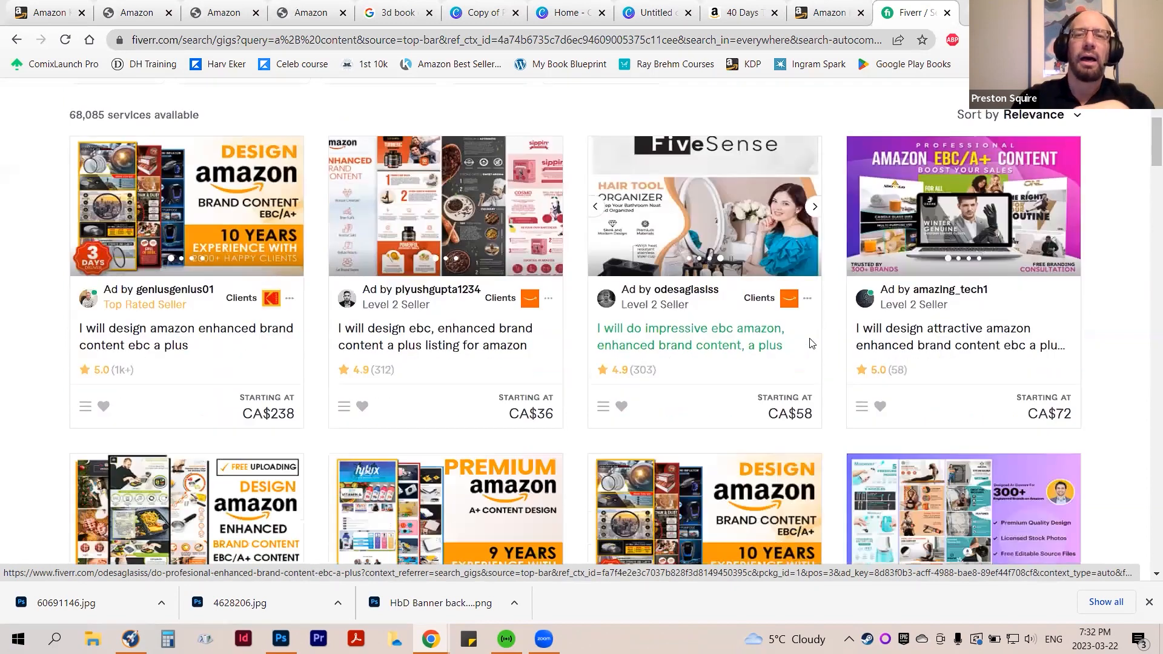
{"action": "scroll", "coordinate": [811, 344], "scroll_direction": "up", "scroll_amount": 1}
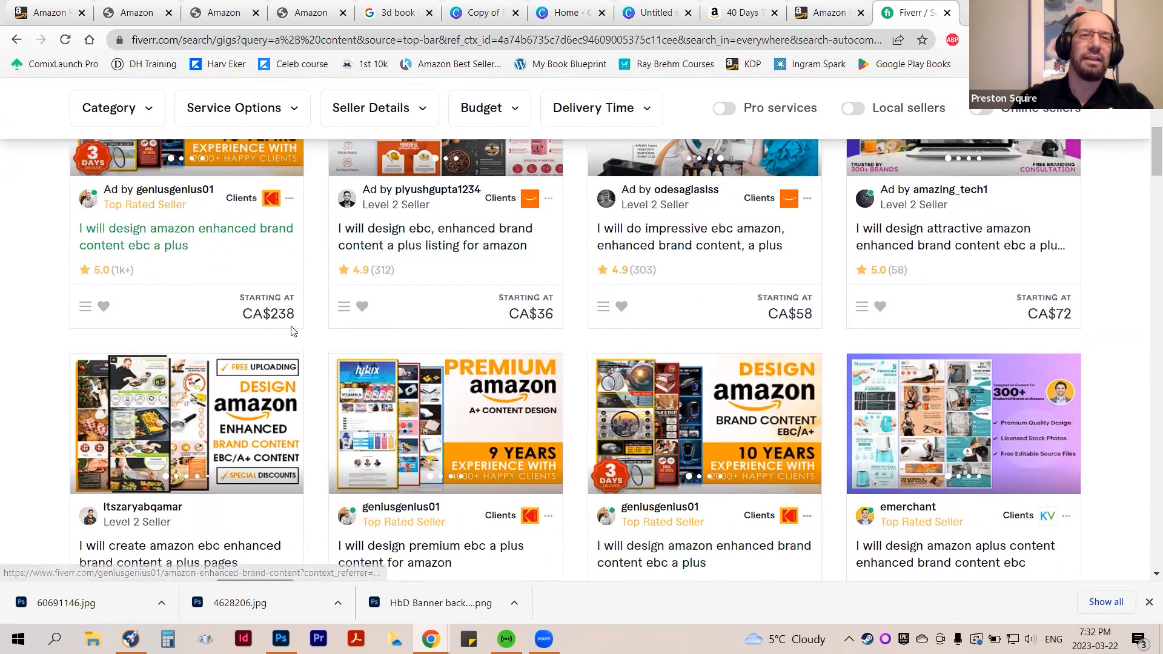
{"action": "scroll", "coordinate": [293, 330], "scroll_direction": "up", "scroll_amount": 3}
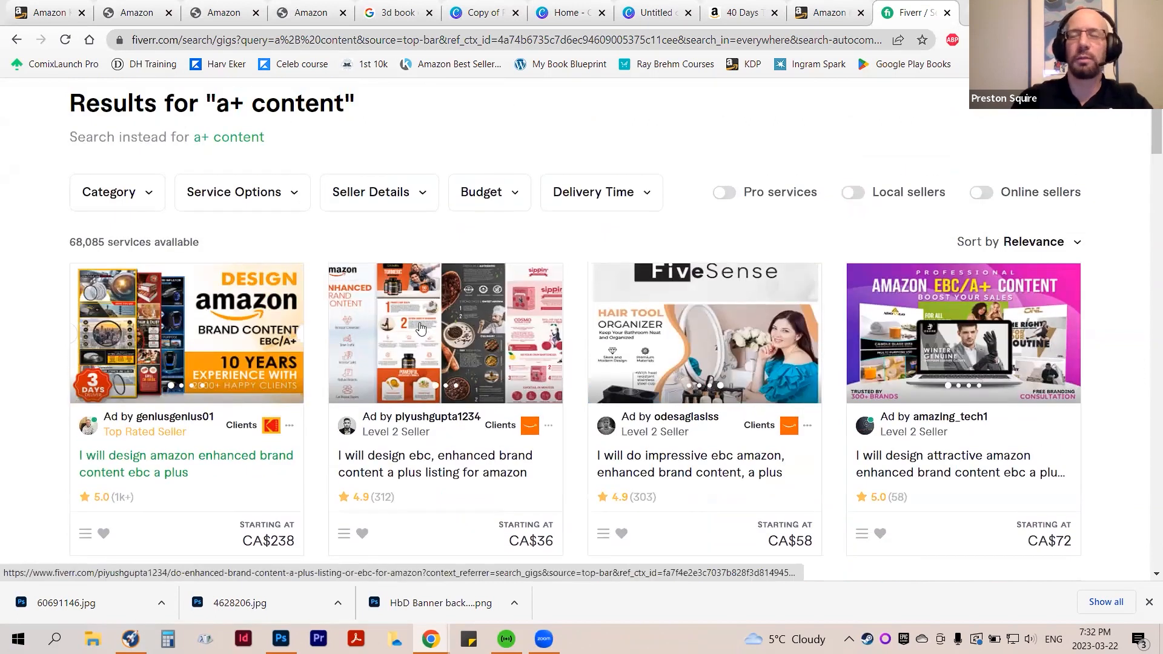
{"action": "scroll", "coordinate": [442, 333], "scroll_direction": "down", "scroll_amount": 5}
{"action": "scroll", "coordinate": [442, 333], "scroll_direction": "down", "scroll_amount": 3}
{"action": "scroll", "coordinate": [390, 332], "scroll_direction": "up", "scroll_amount": 5}
{"action": "left_click_drag", "start_coordinate": [311, 393], "coordinate": [230, 395]}
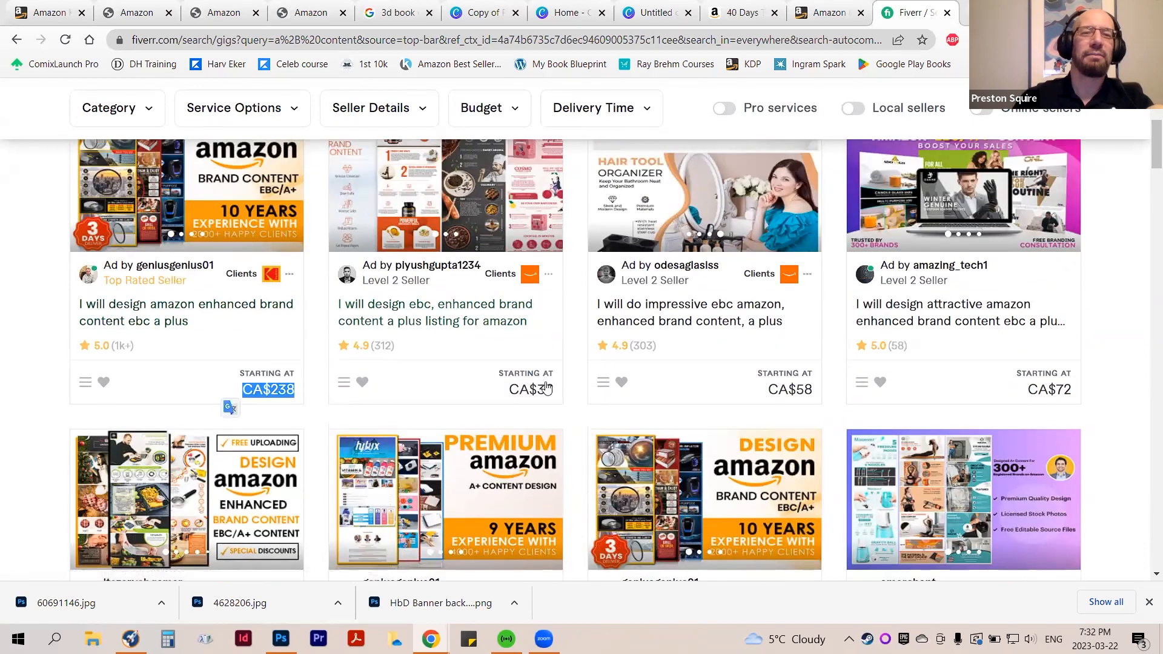
{"action": "left_click_drag", "start_coordinate": [558, 390], "coordinate": [504, 393]}
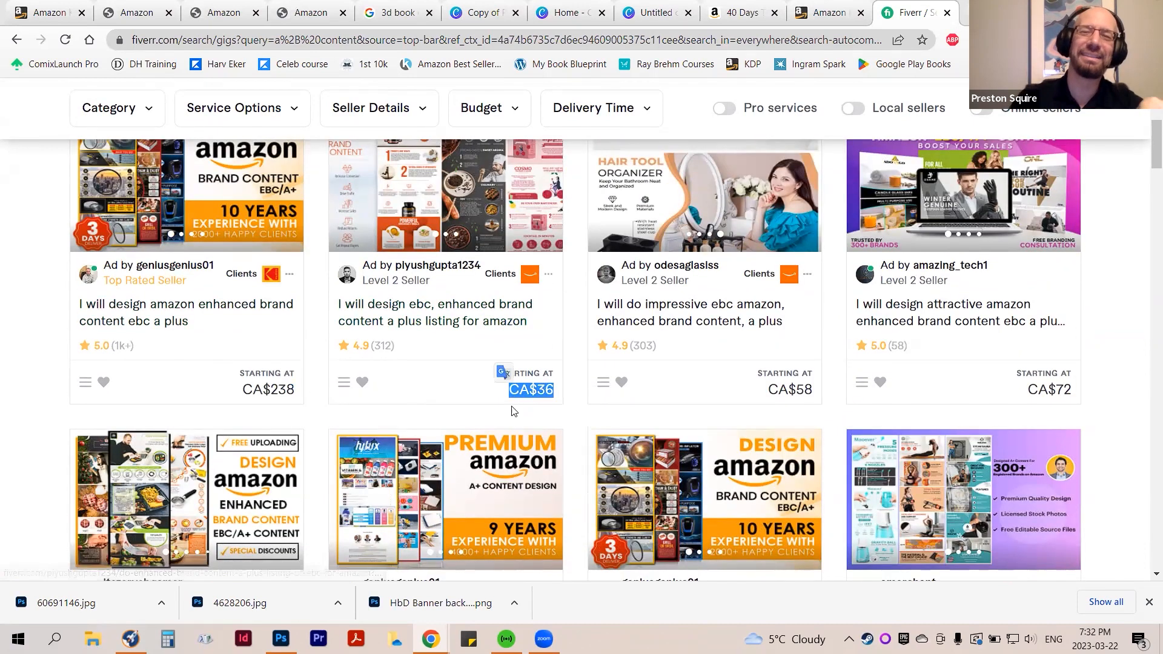
Browse the remaining A+ content gigs on the results page, down to the page numbers at its end
{"action": "scroll", "coordinate": [525, 405], "scroll_direction": "down", "scroll_amount": 6}
{"action": "scroll", "coordinate": [501, 412], "scroll_direction": "down", "scroll_amount": 1}
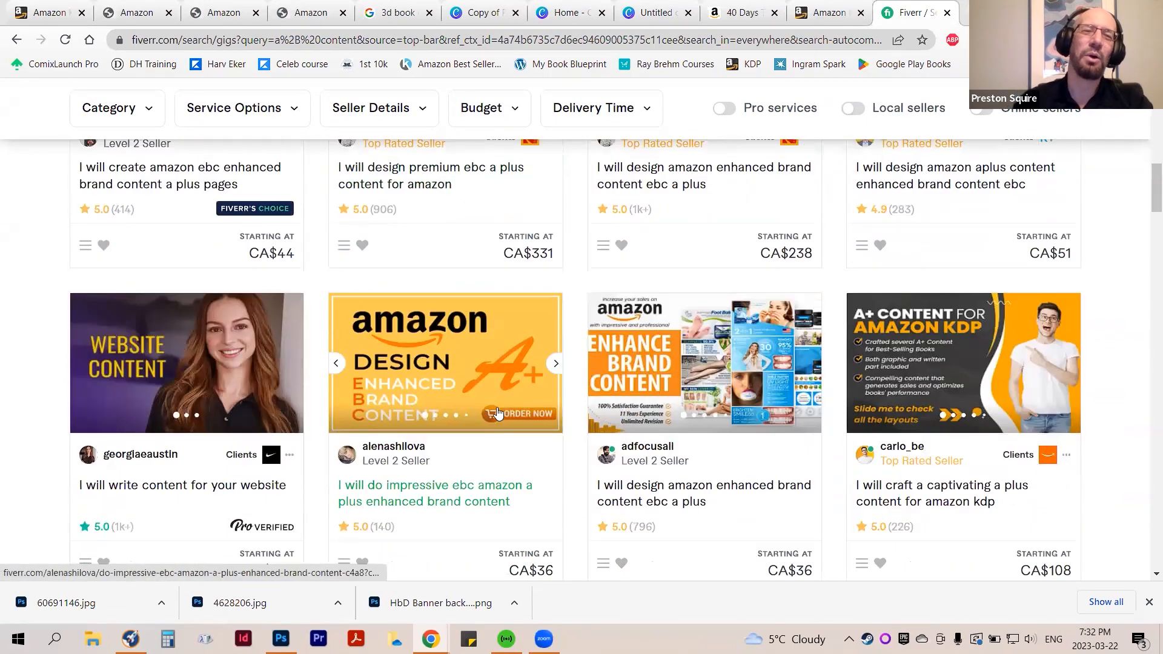
{"action": "scroll", "coordinate": [495, 412], "scroll_direction": "up", "scroll_amount": 8}
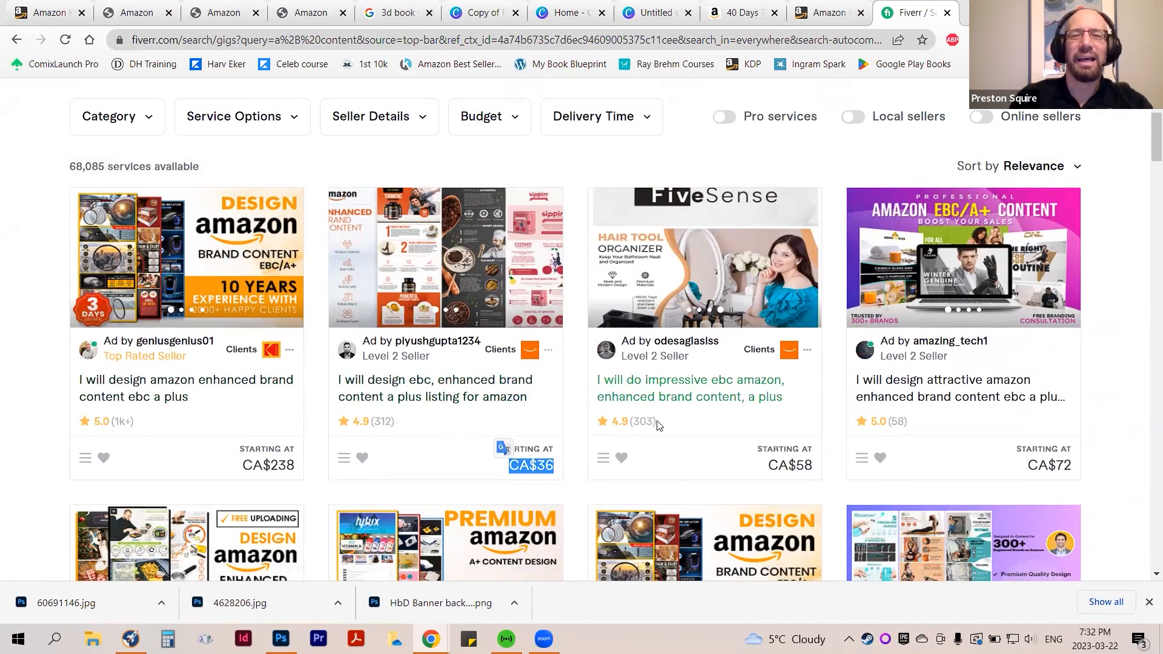
{"action": "scroll", "coordinate": [697, 415], "scroll_direction": "down", "scroll_amount": 1}
{"action": "scroll", "coordinate": [696, 415], "scroll_direction": "up", "scroll_amount": 1}
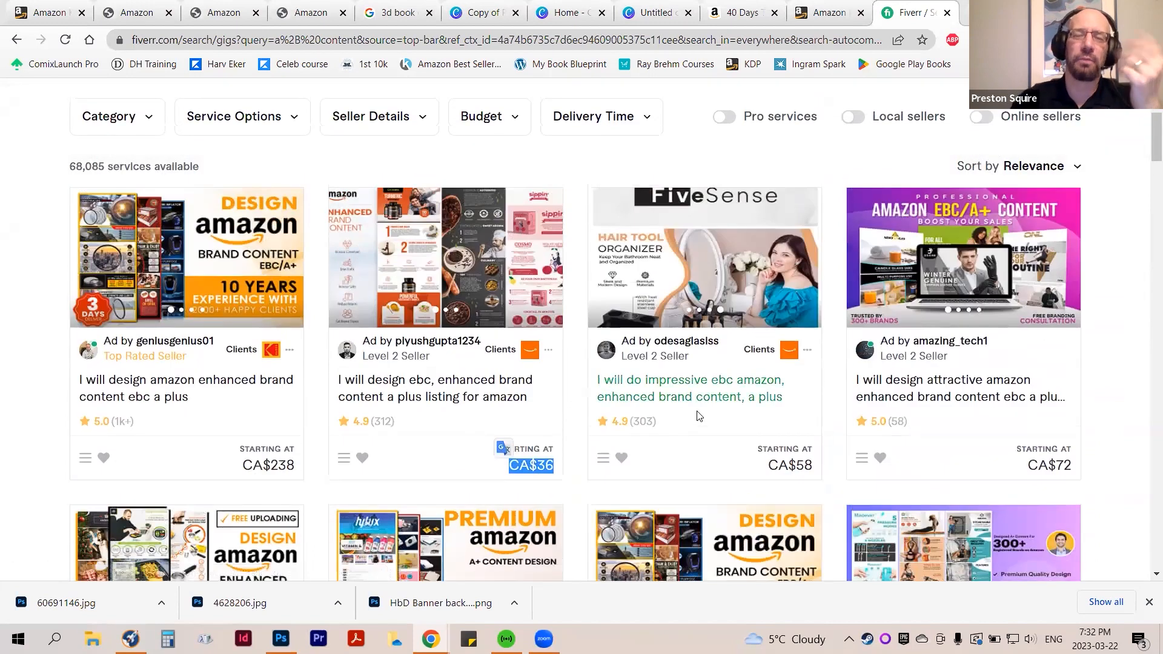
{"action": "scroll", "coordinate": [699, 436], "scroll_direction": "down", "scroll_amount": 6}
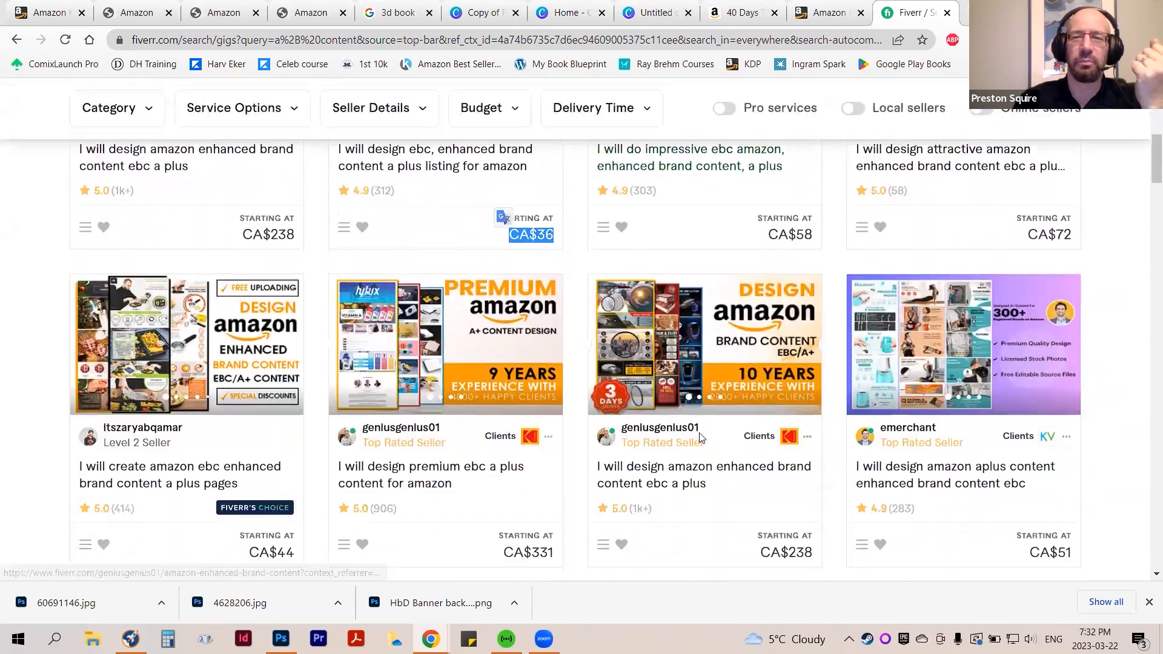
{"action": "scroll", "coordinate": [695, 442], "scroll_direction": "down", "scroll_amount": 7}
{"action": "scroll", "coordinate": [694, 442], "scroll_direction": "down", "scroll_amount": 15}
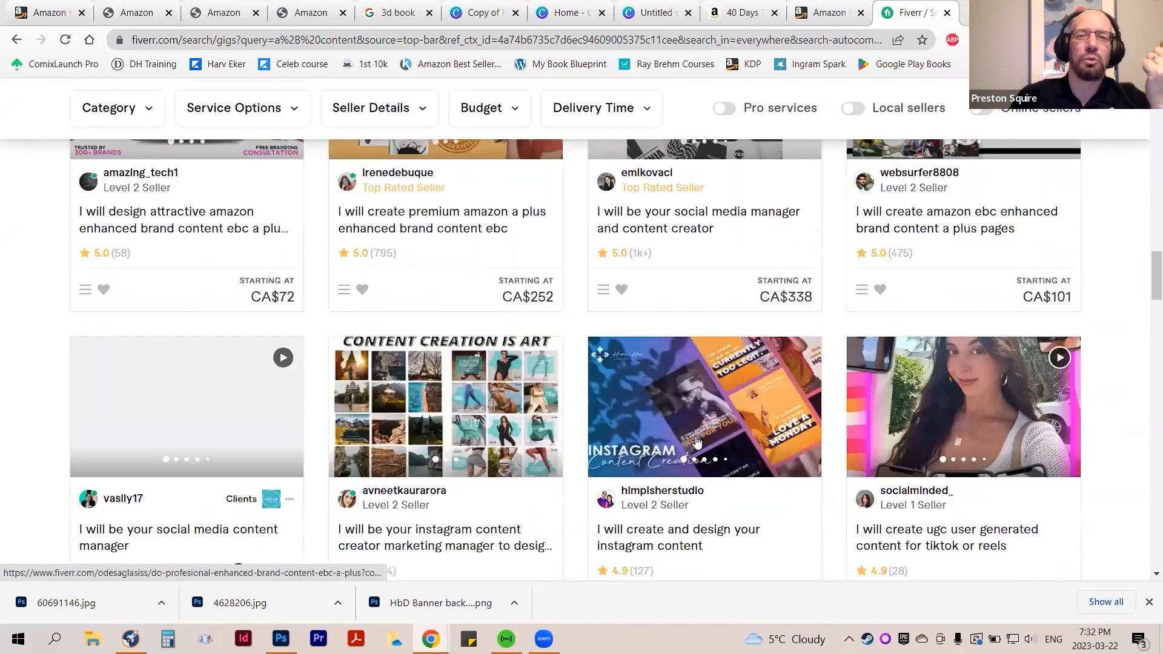
{"action": "scroll", "coordinate": [695, 443], "scroll_direction": "down", "scroll_amount": 10}
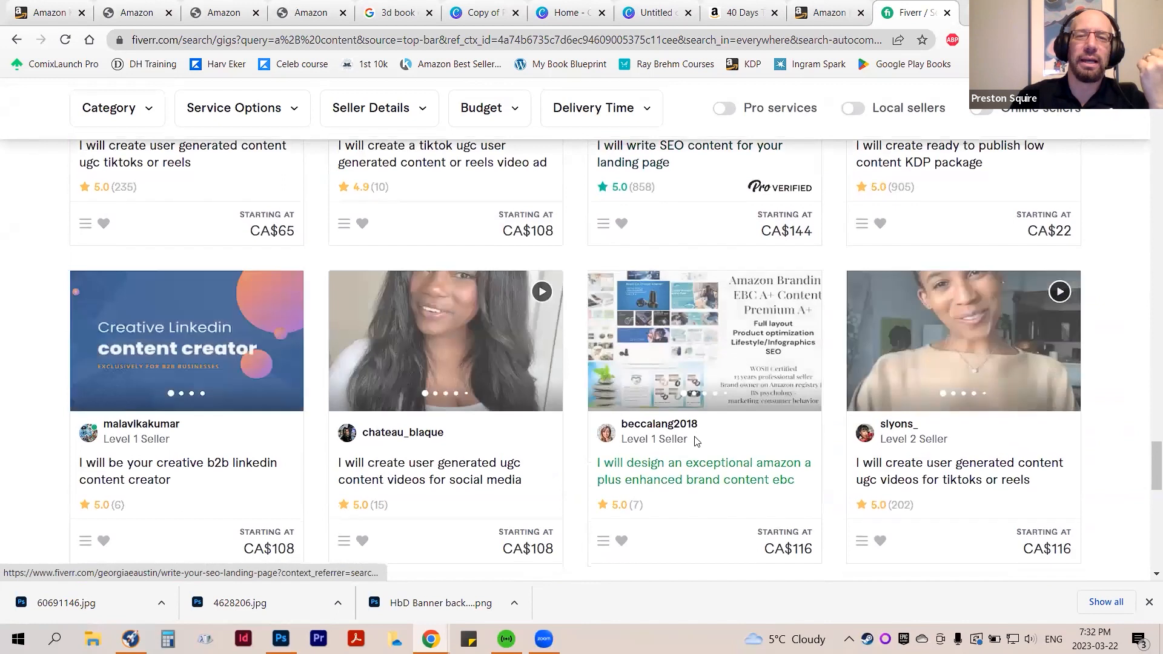
{"action": "scroll", "coordinate": [696, 442], "scroll_direction": "up", "scroll_amount": 7}
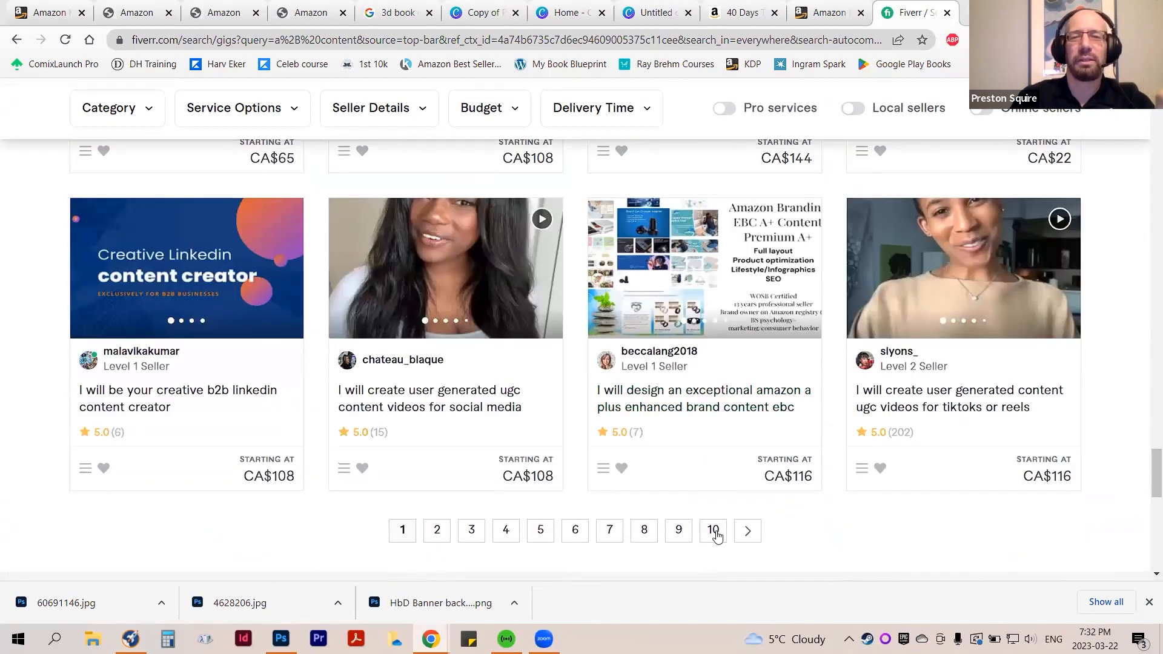
Look through the sample images of the Amazon enhanced brand content gig listed just before the Amazon KDP A+ content gig
{"action": "left_click", "coordinate": [713, 531]}
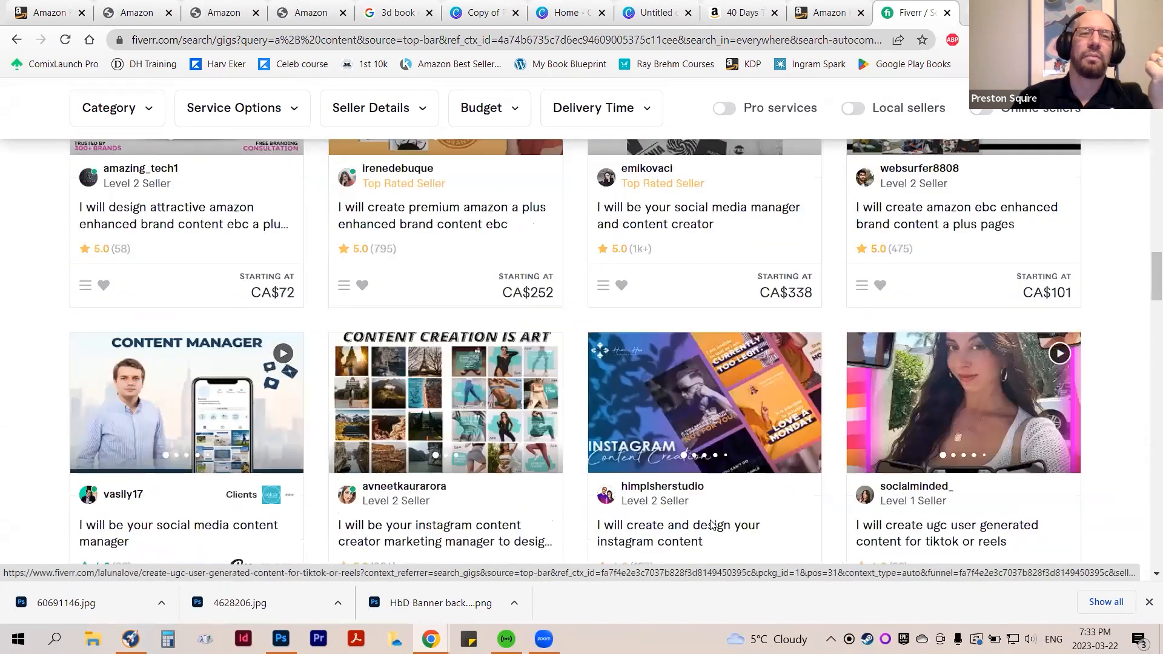
{"action": "scroll", "coordinate": [682, 526], "scroll_direction": "down", "scroll_amount": 1}
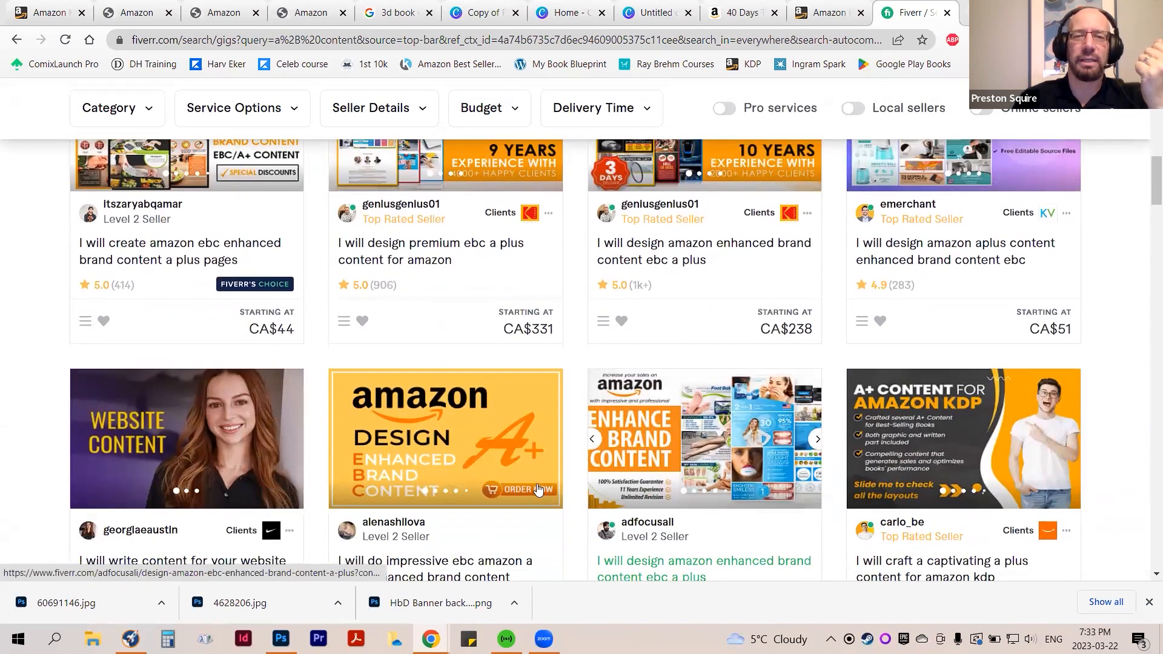
{"action": "left_click", "coordinate": [816, 443]}
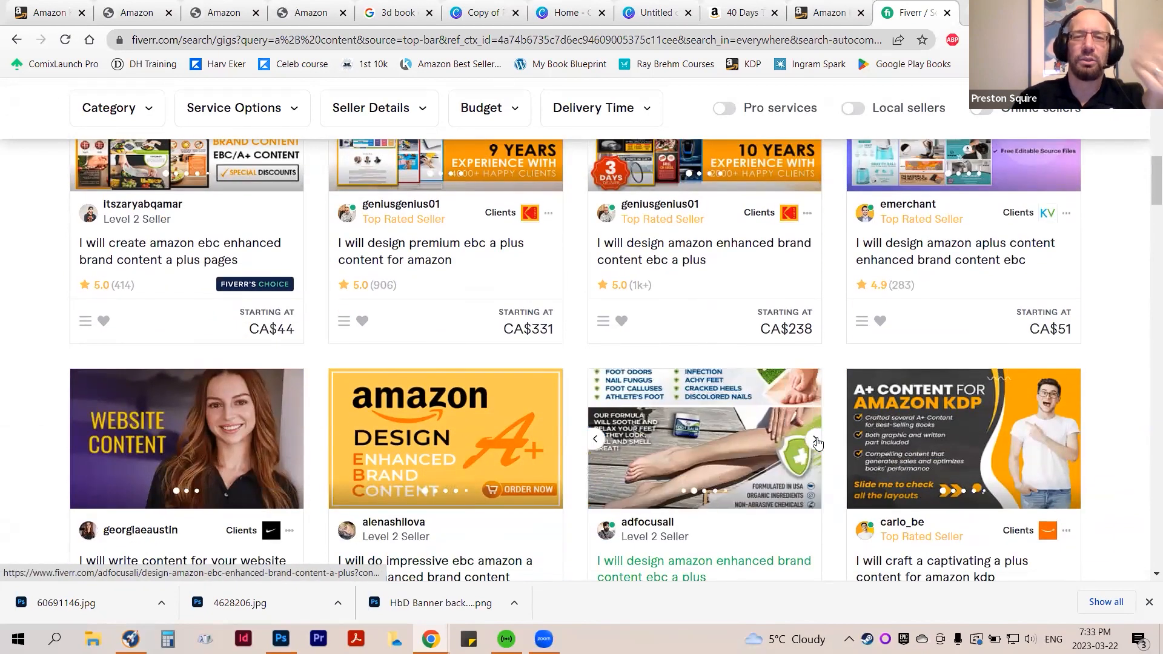
{"action": "left_click", "coordinate": [817, 442]}
{"action": "left_click", "coordinate": [817, 443]}
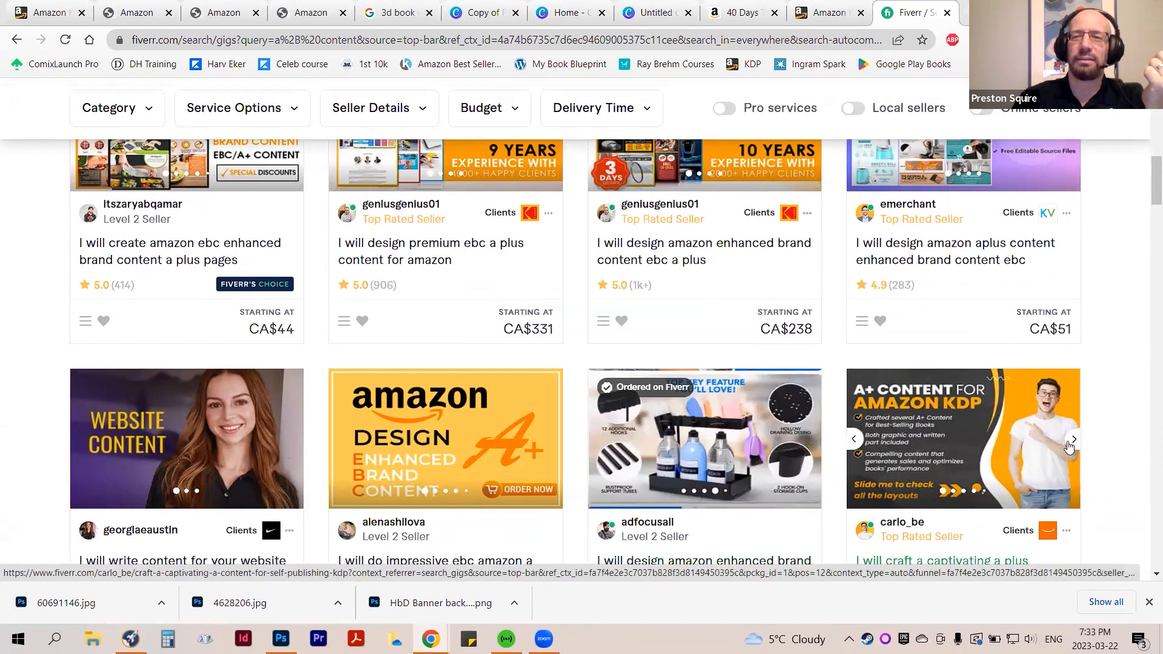
Look through the sample images of the "A+ Content for Amazon KDP" gig and return to the start of the results
{"action": "left_click", "coordinate": [1073, 441]}
{"action": "left_click", "coordinate": [1072, 440]}
{"action": "left_click", "coordinate": [1072, 441]}
{"action": "scroll", "coordinate": [514, 329], "scroll_direction": "up", "scroll_amount": 10}
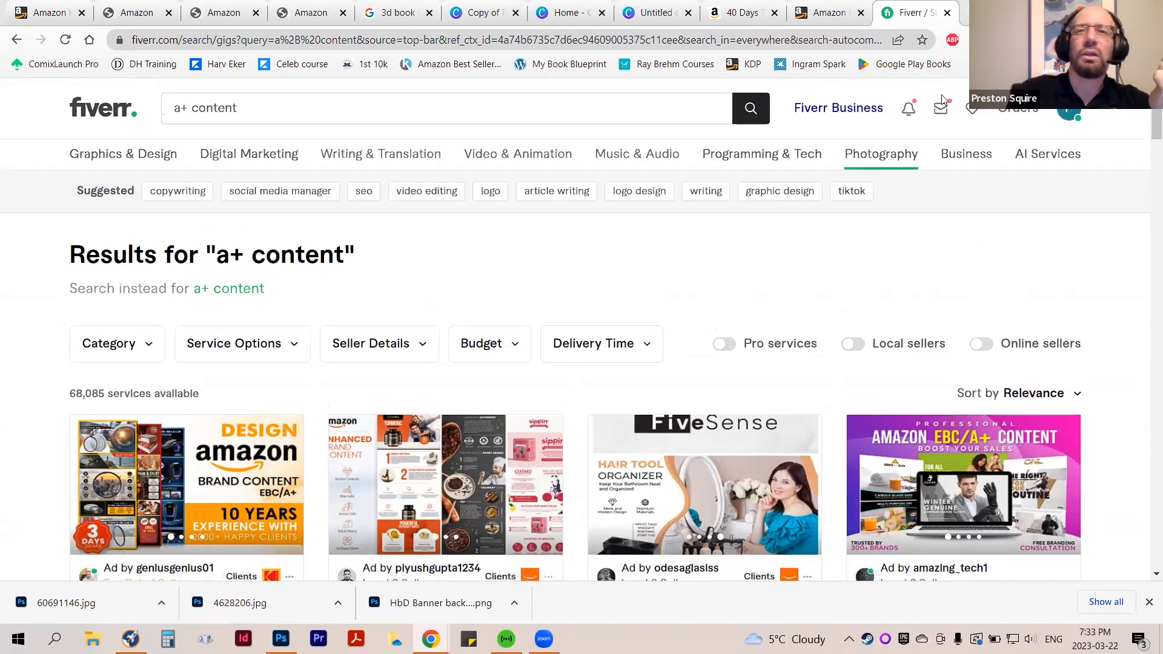
Close the Fiverr search results and switch to the untitled 970 × 300 px banner design in Canva
{"action": "left_click", "coordinate": [948, 13]}
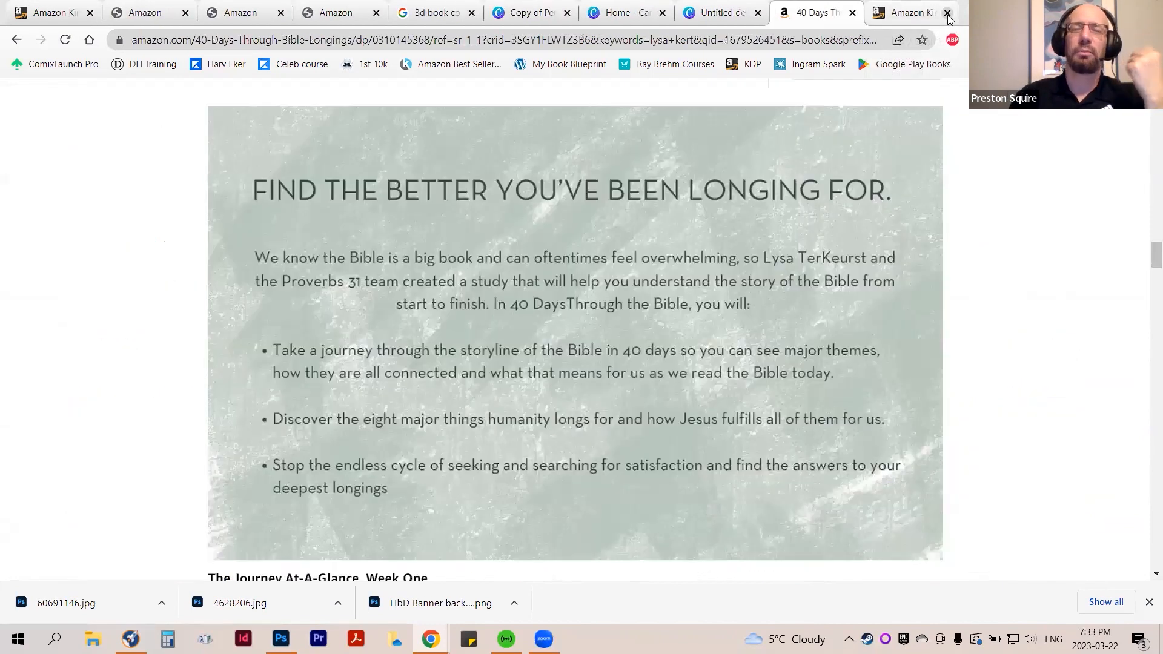
{"action": "left_click", "coordinate": [721, 13]}
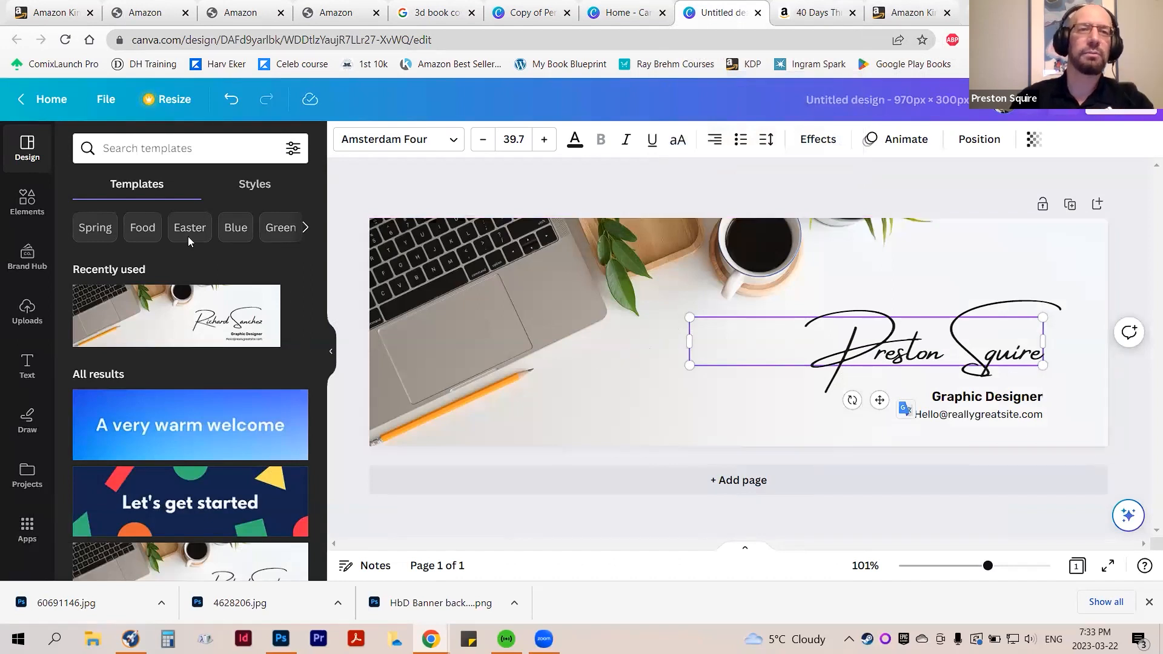
{"action": "mouse_move", "coordinate": [232, 8]}
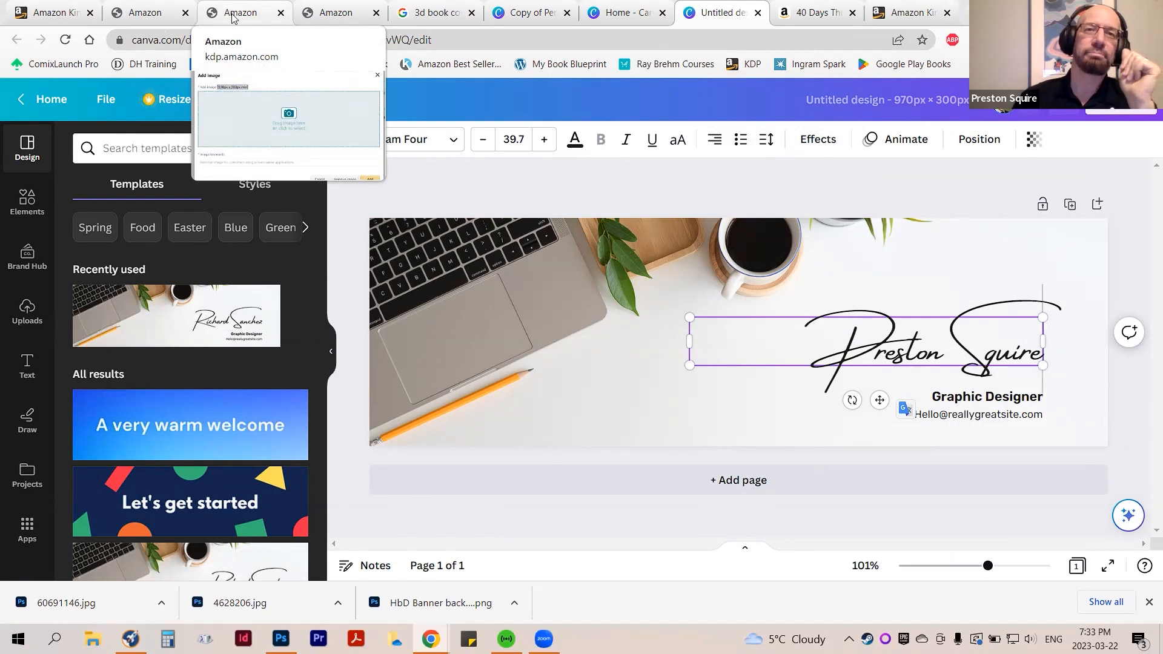
Switch to the Amazon page of "40 Days Through the Bible" and review its From the Publisher section down to the Week One timeline
{"action": "left_click", "coordinate": [792, 8]}
{"action": "scroll", "coordinate": [728, 436], "scroll_direction": "up", "scroll_amount": 10}
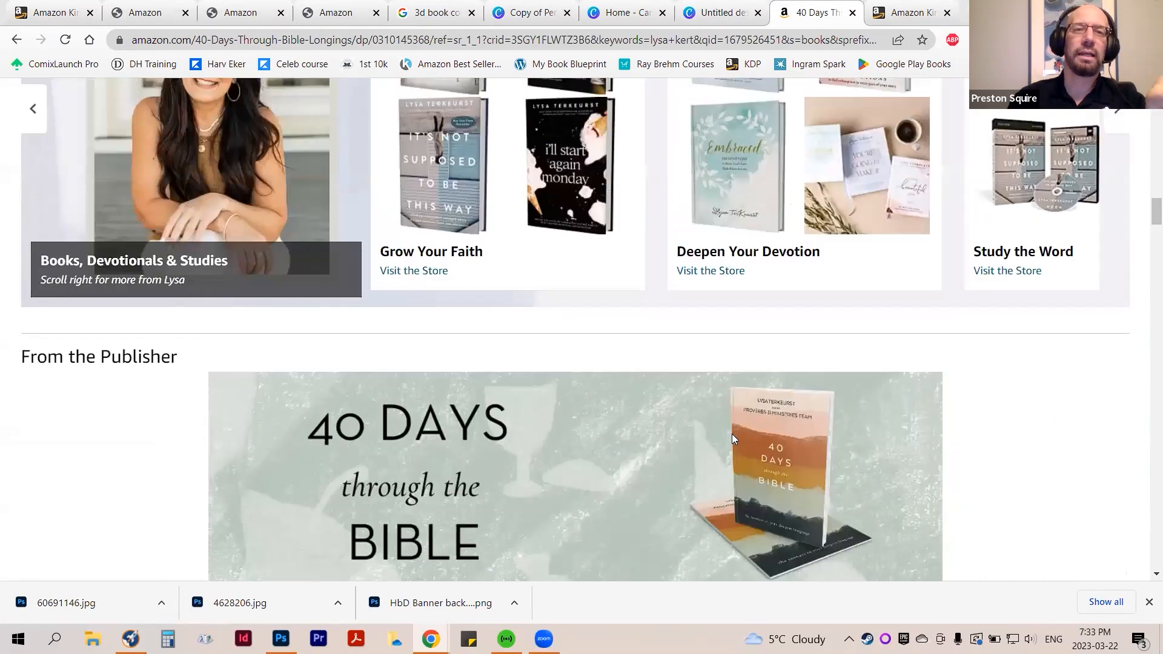
{"action": "scroll", "coordinate": [731, 433], "scroll_direction": "down", "scroll_amount": 15}
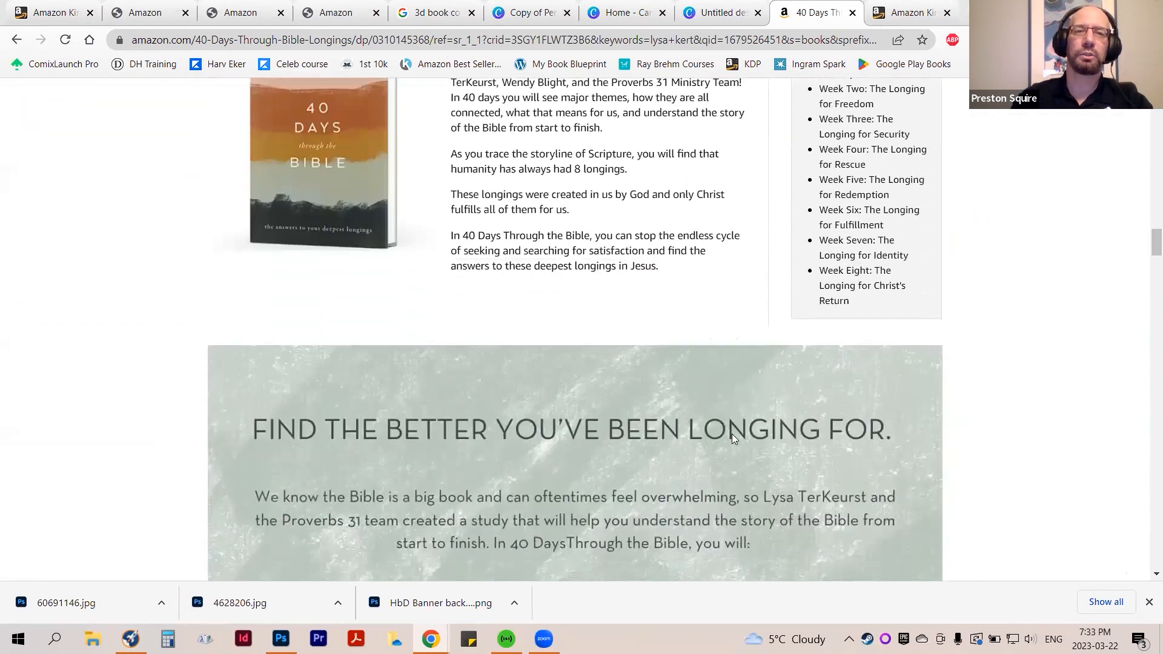
{"action": "scroll", "coordinate": [732, 434], "scroll_direction": "down", "scroll_amount": 7}
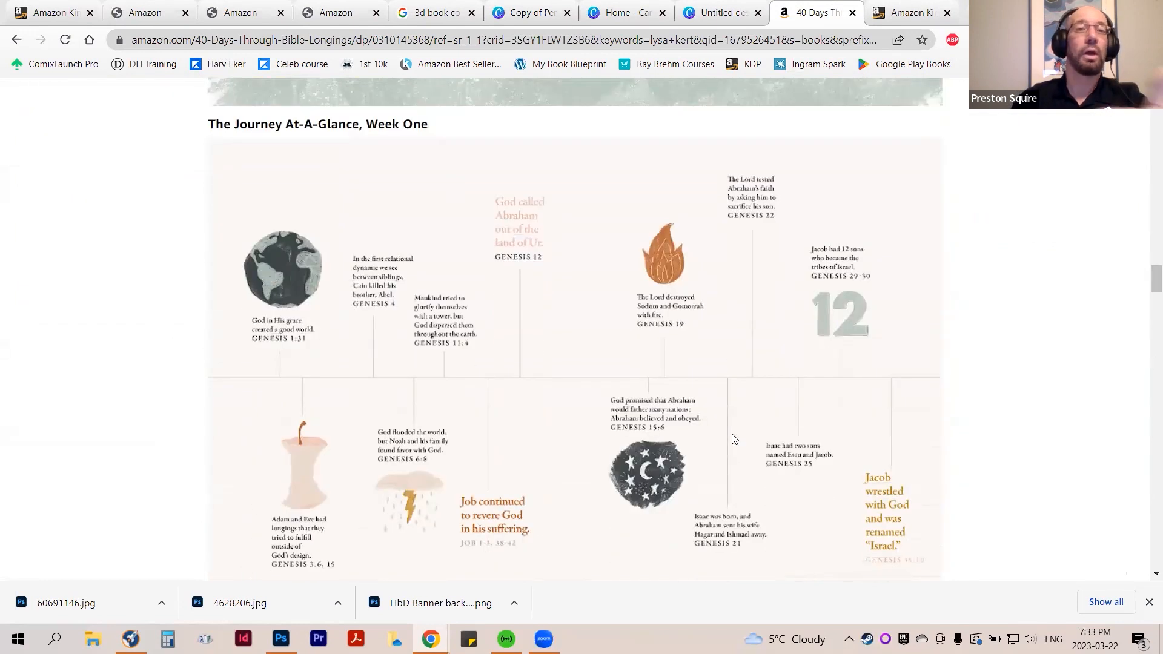
{"action": "scroll", "coordinate": [732, 439], "scroll_direction": "down", "scroll_amount": 6}
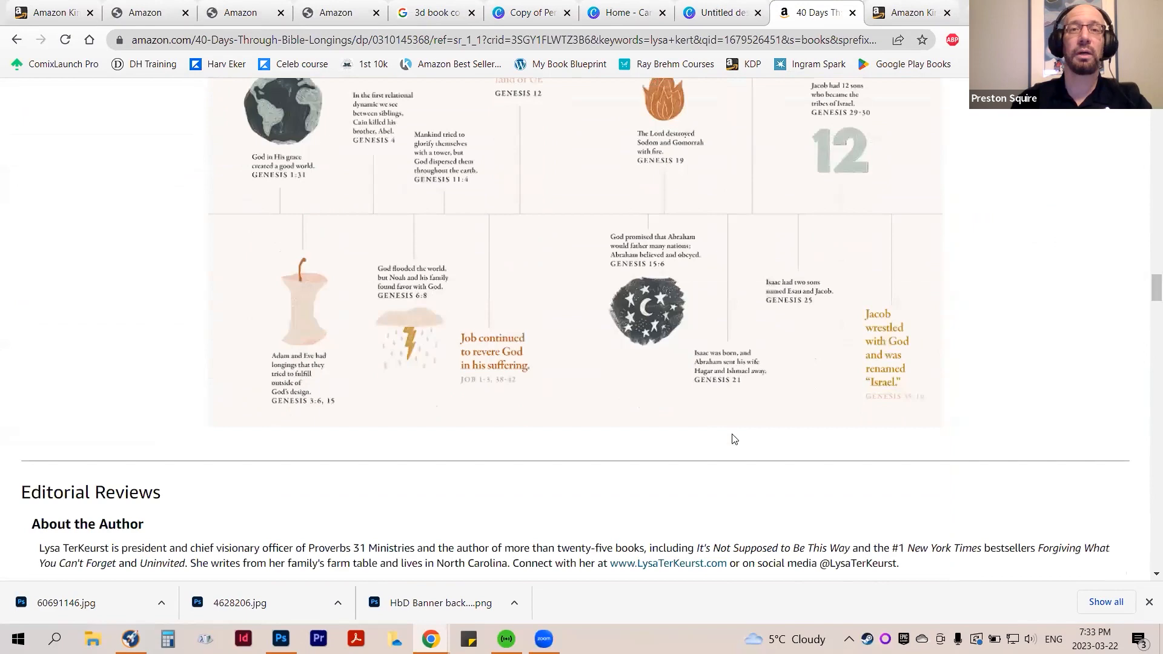
{"action": "scroll", "coordinate": [733, 438], "scroll_direction": "up", "scroll_amount": 16}
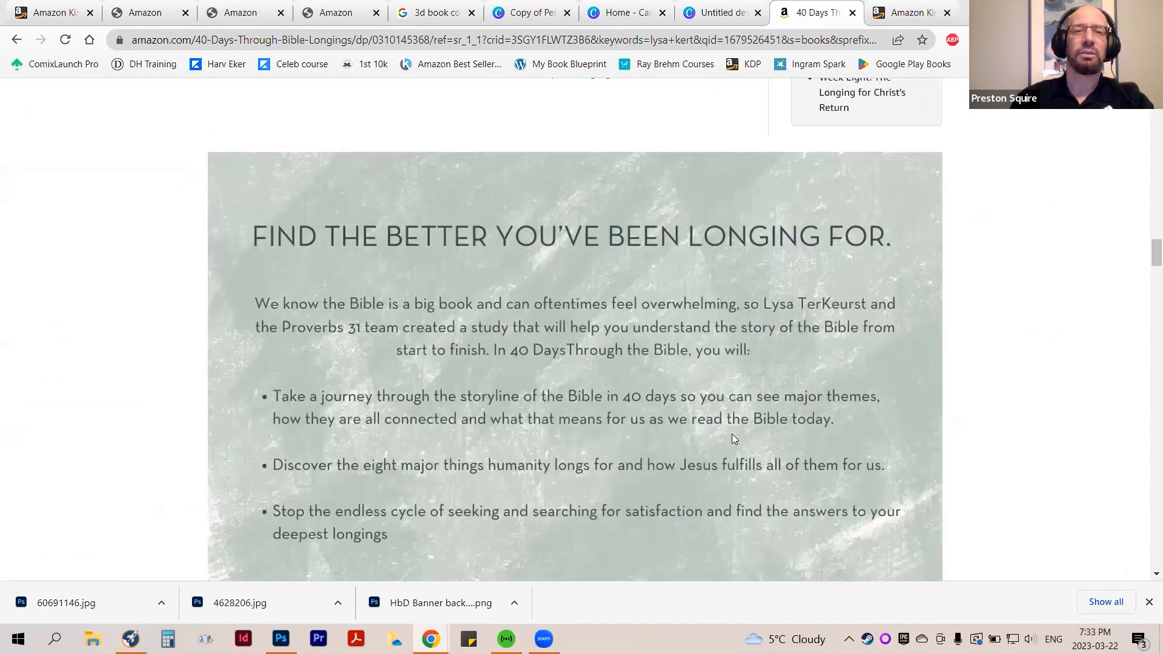
{"action": "scroll", "coordinate": [733, 438], "scroll_direction": "up", "scroll_amount": 15}
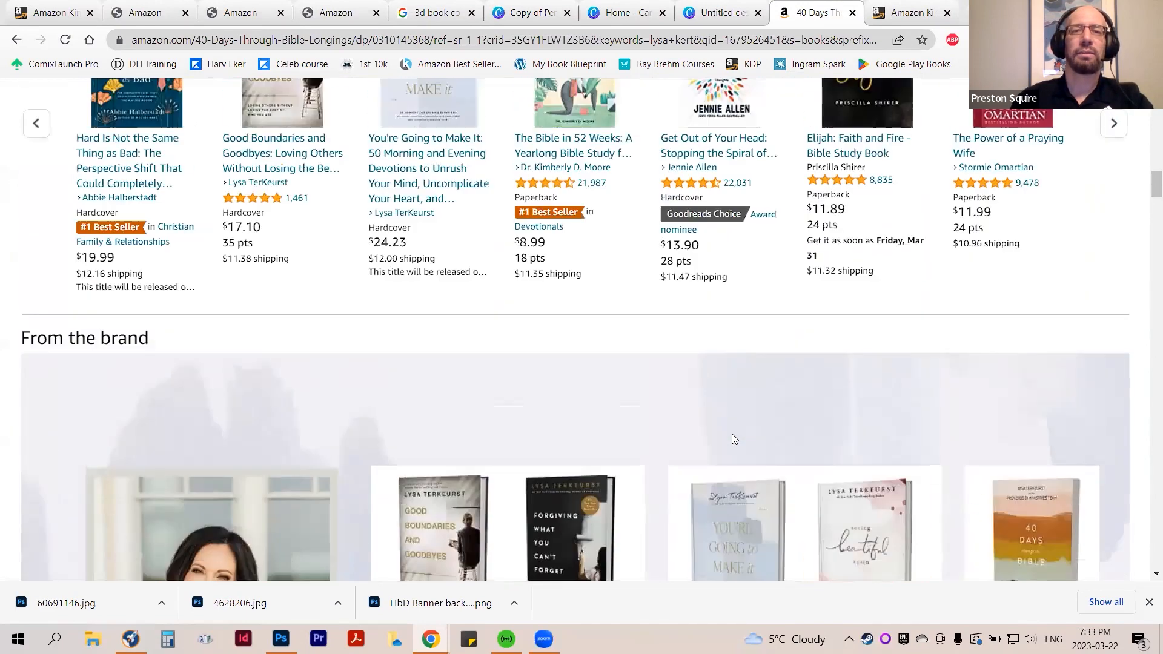
Examine the book description beneath the title, highlighting the visible paragraphs and the opening line "Find the better you've been longing for."
{"action": "scroll", "coordinate": [733, 438], "scroll_direction": "up", "scroll_amount": 15}
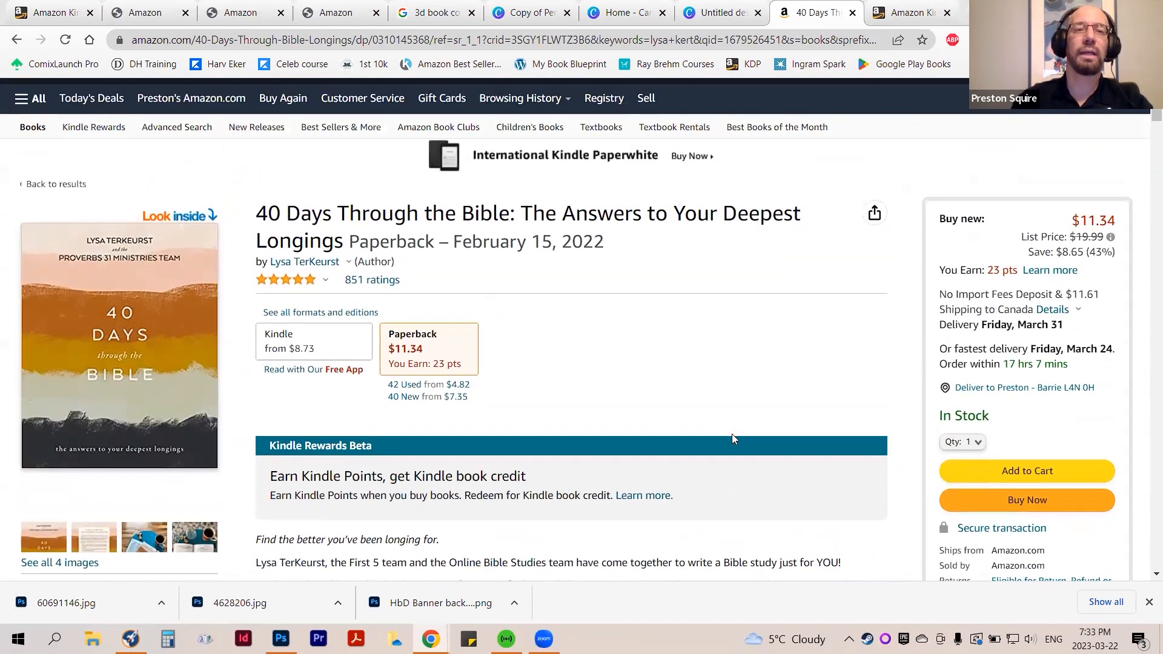
{"action": "scroll", "coordinate": [731, 438], "scroll_direction": "down", "scroll_amount": 4}
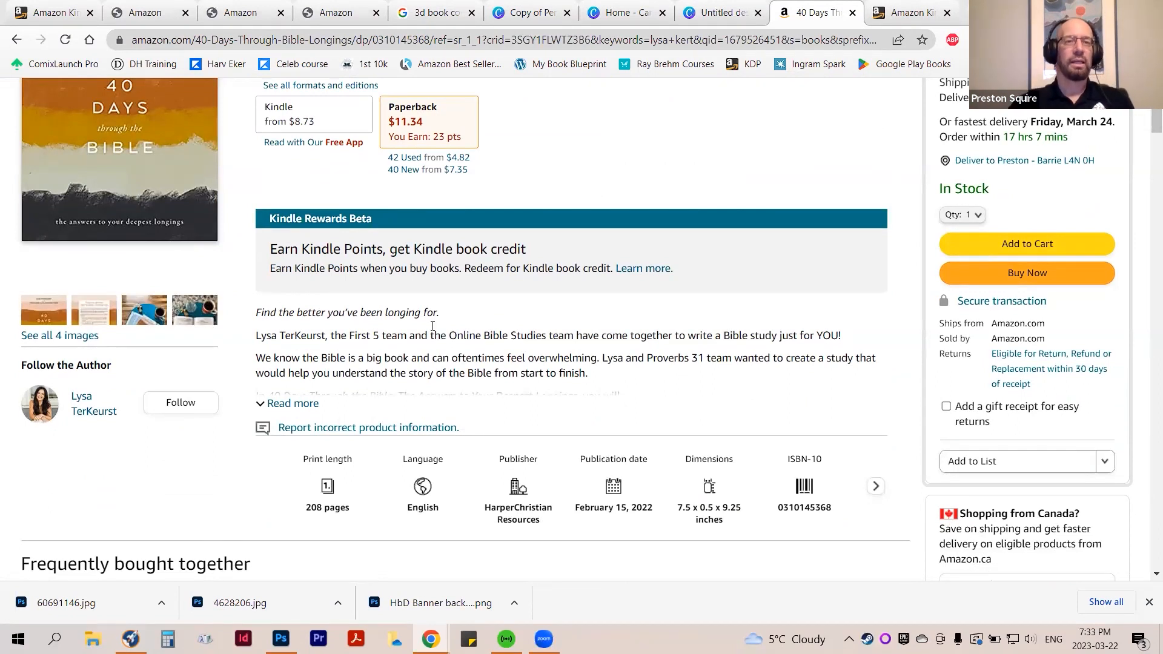
{"action": "left_click_drag", "start_coordinate": [596, 377], "coordinate": [252, 313]}
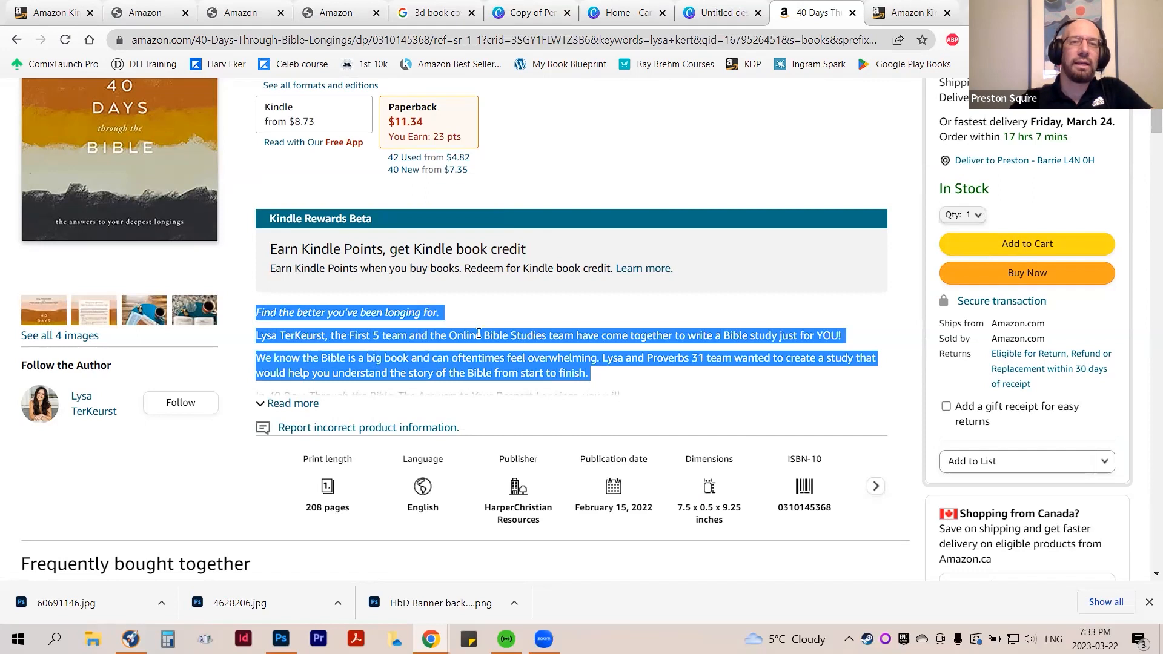
{"action": "left_click", "coordinate": [565, 299]}
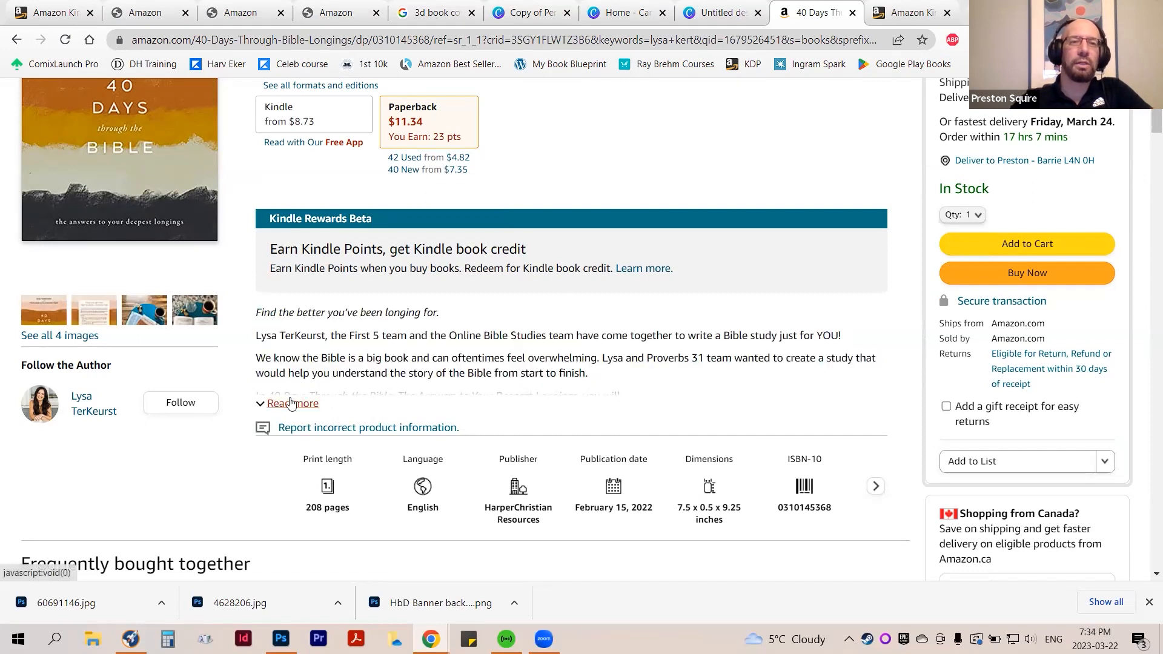
{"action": "left_click_drag", "start_coordinate": [599, 376], "coordinate": [252, 307]}
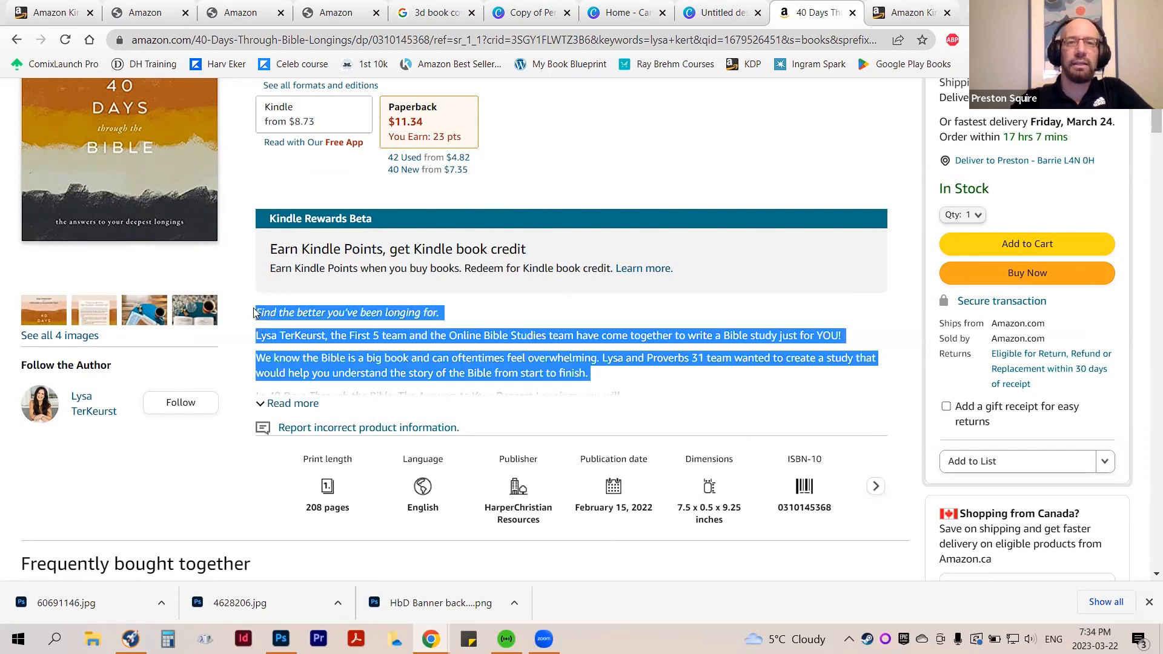
{"action": "left_click", "coordinate": [591, 319]}
{"action": "left_click_drag", "start_coordinate": [445, 315], "coordinate": [254, 319]}
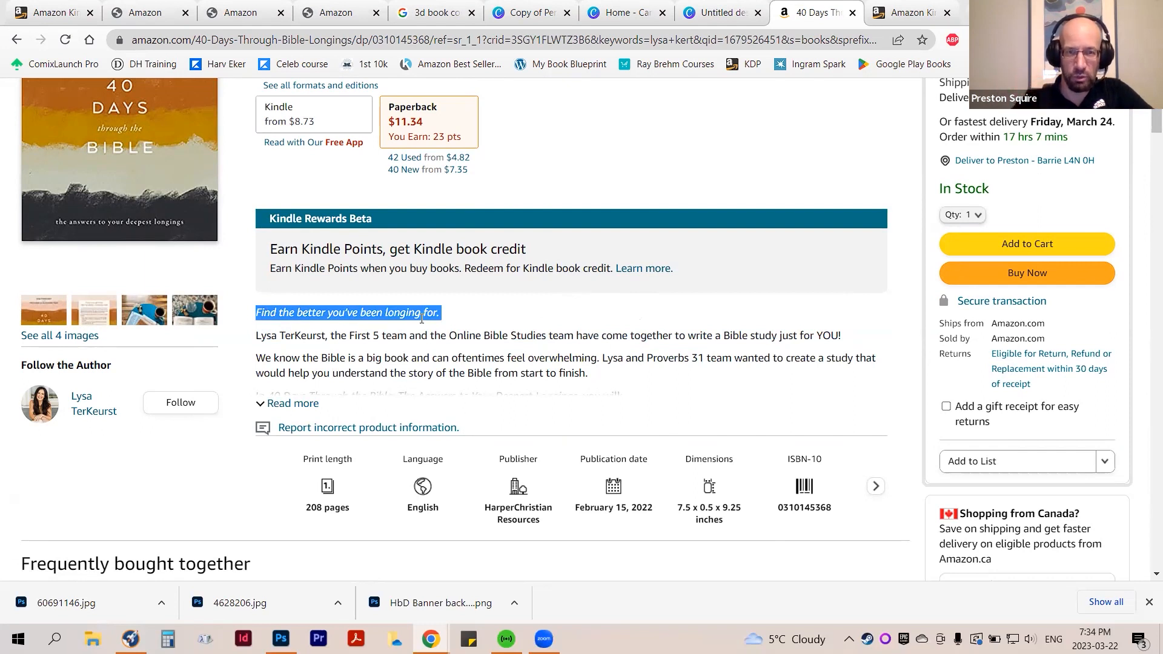
{"action": "left_click", "coordinate": [460, 323]}
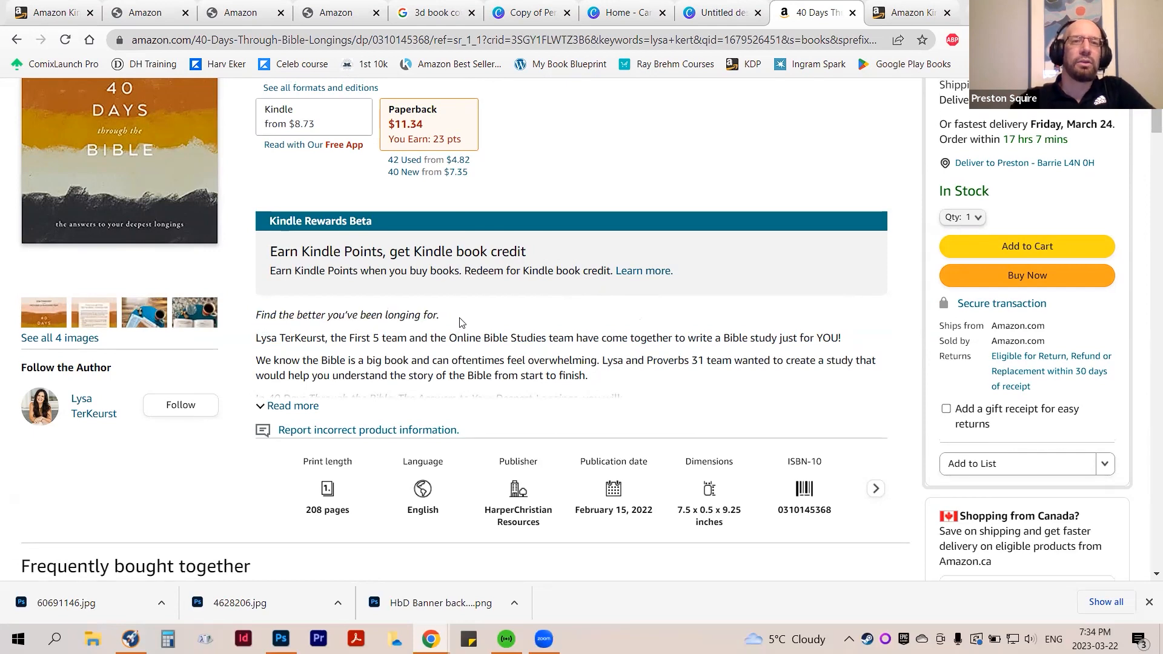
Browse the product page from the description past the related products and brand section to the "Find the better you've been longing for" panel
{"action": "scroll", "coordinate": [460, 323], "scroll_direction": "up", "scroll_amount": 5}
{"action": "scroll", "coordinate": [532, 348], "scroll_direction": "down", "scroll_amount": 8}
{"action": "scroll", "coordinate": [533, 349], "scroll_direction": "down", "scroll_amount": 5}
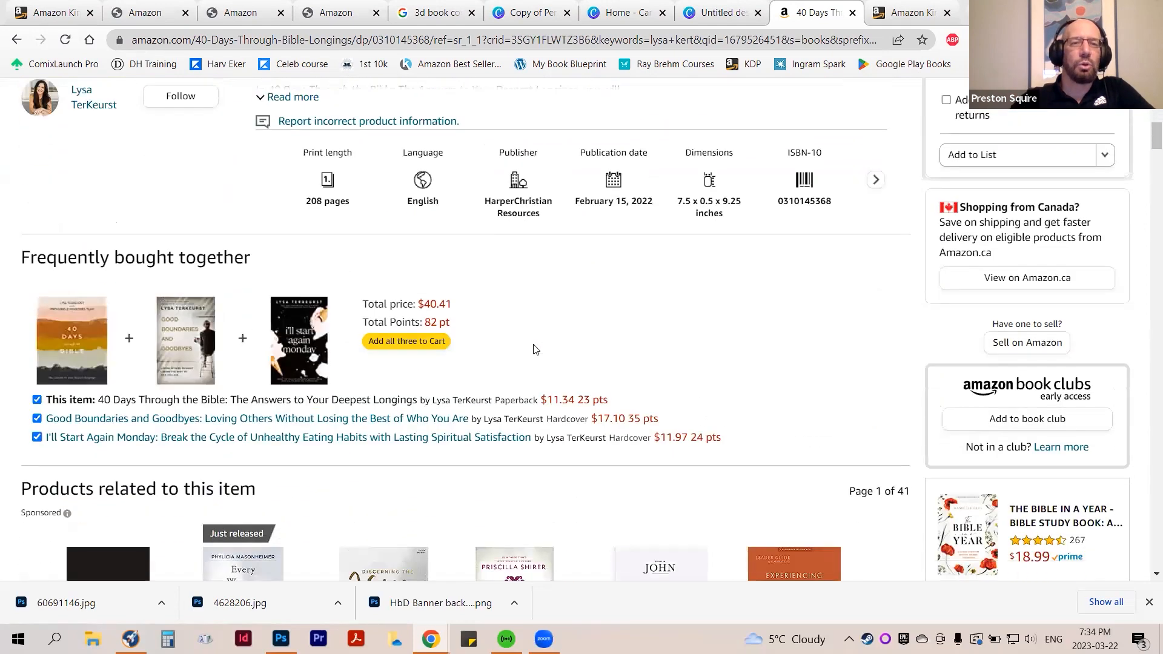
{"action": "scroll", "coordinate": [533, 346], "scroll_direction": "up", "scroll_amount": 5}
{"action": "scroll", "coordinate": [533, 348], "scroll_direction": "down", "scroll_amount": 15}
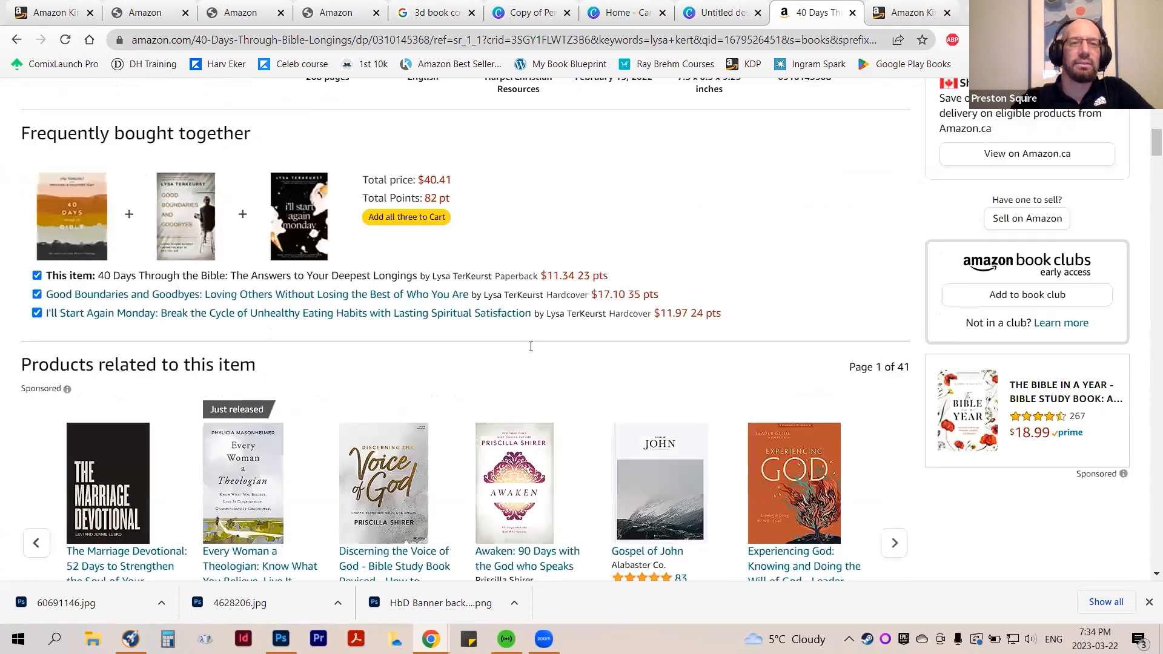
{"action": "scroll", "coordinate": [531, 351], "scroll_direction": "down", "scroll_amount": 8}
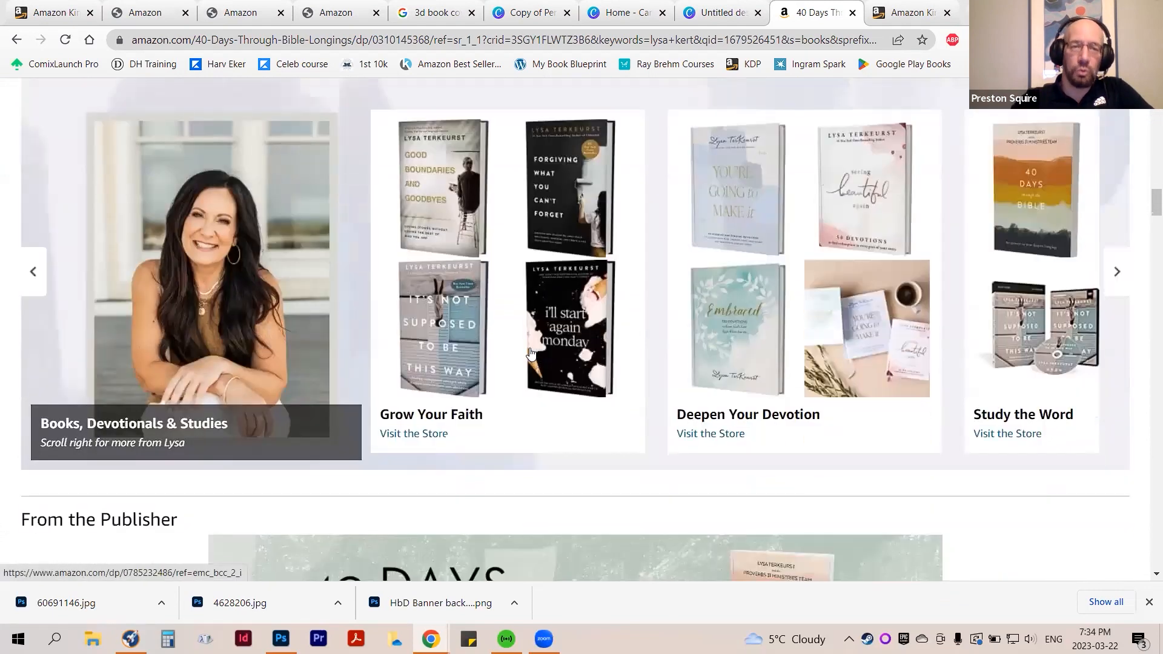
{"action": "scroll", "coordinate": [747, 342], "scroll_direction": "down", "scroll_amount": 3}
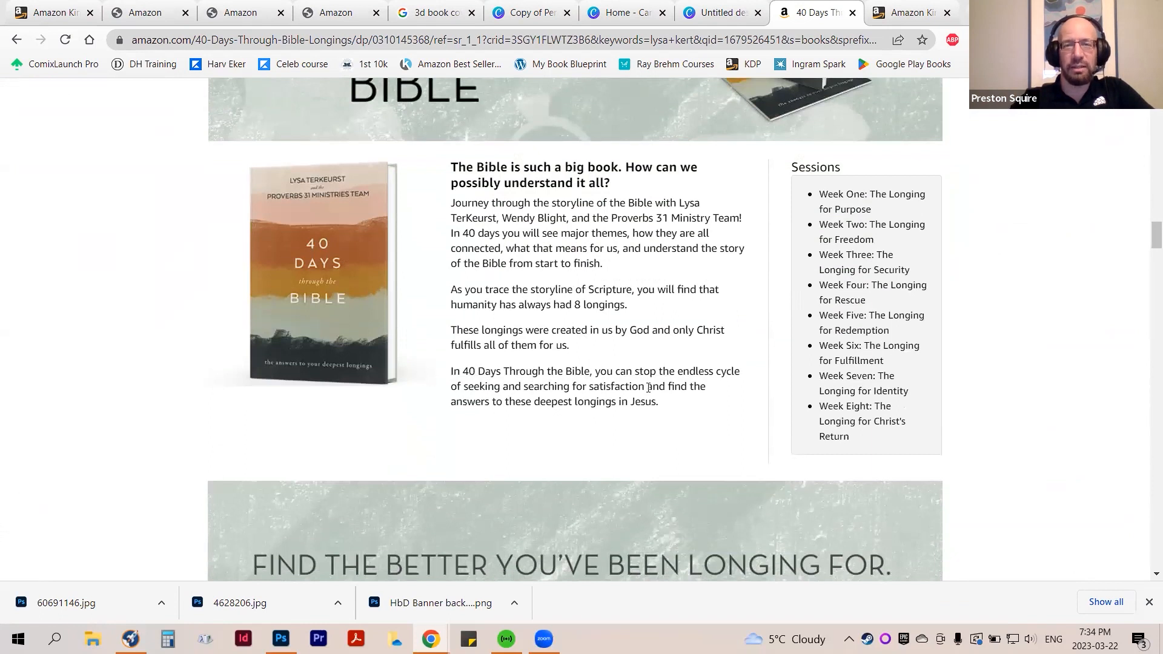
{"action": "scroll", "coordinate": [636, 442], "scroll_direction": "down", "scroll_amount": 7}
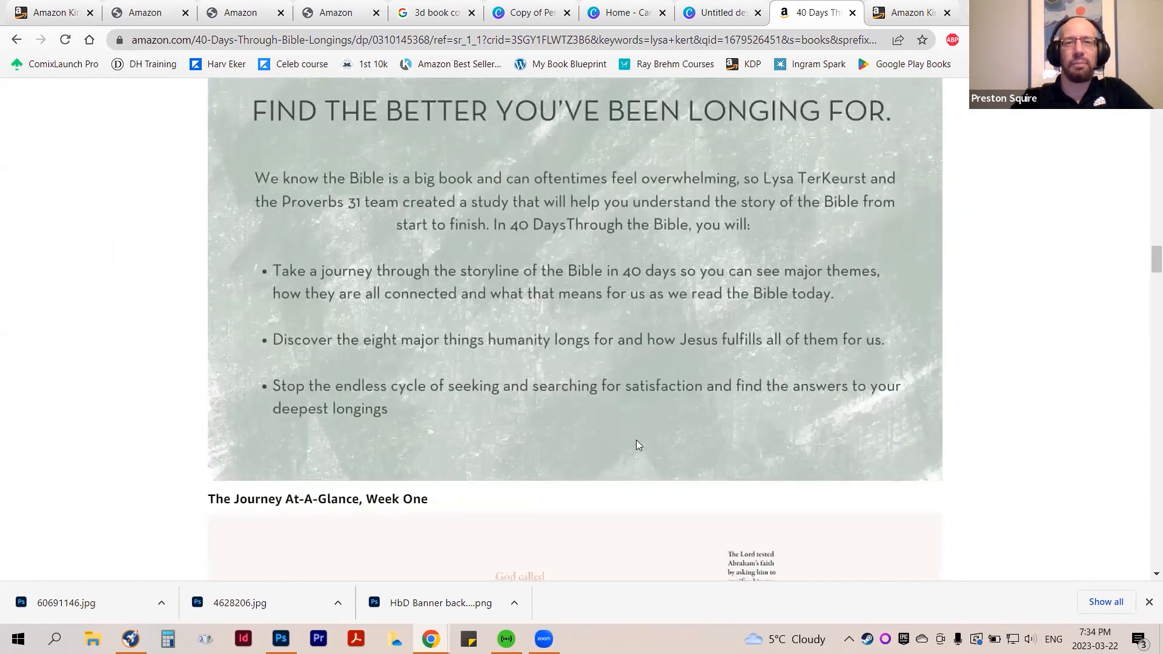
Review the publisher banner, the book summary with its Sessions list and the text panel again, ending at the top of the product page
{"action": "scroll", "coordinate": [636, 445], "scroll_direction": "up", "scroll_amount": 9}
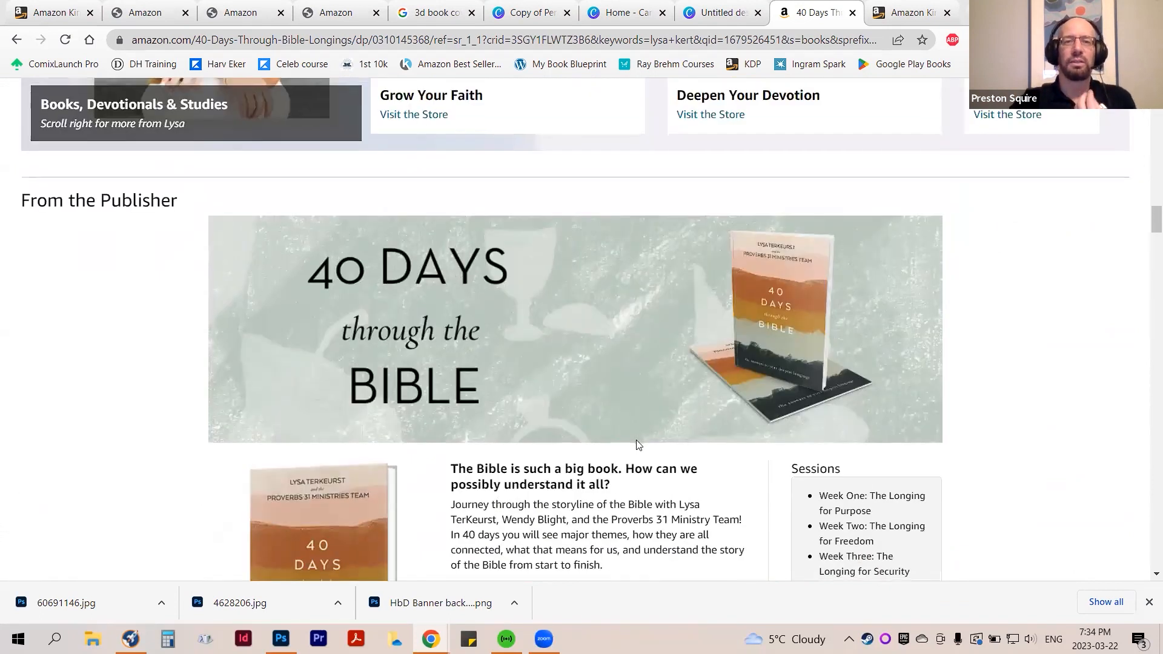
{"action": "scroll", "coordinate": [636, 445], "scroll_direction": "down", "scroll_amount": 2}
{"action": "scroll", "coordinate": [638, 439], "scroll_direction": "down", "scroll_amount": 1}
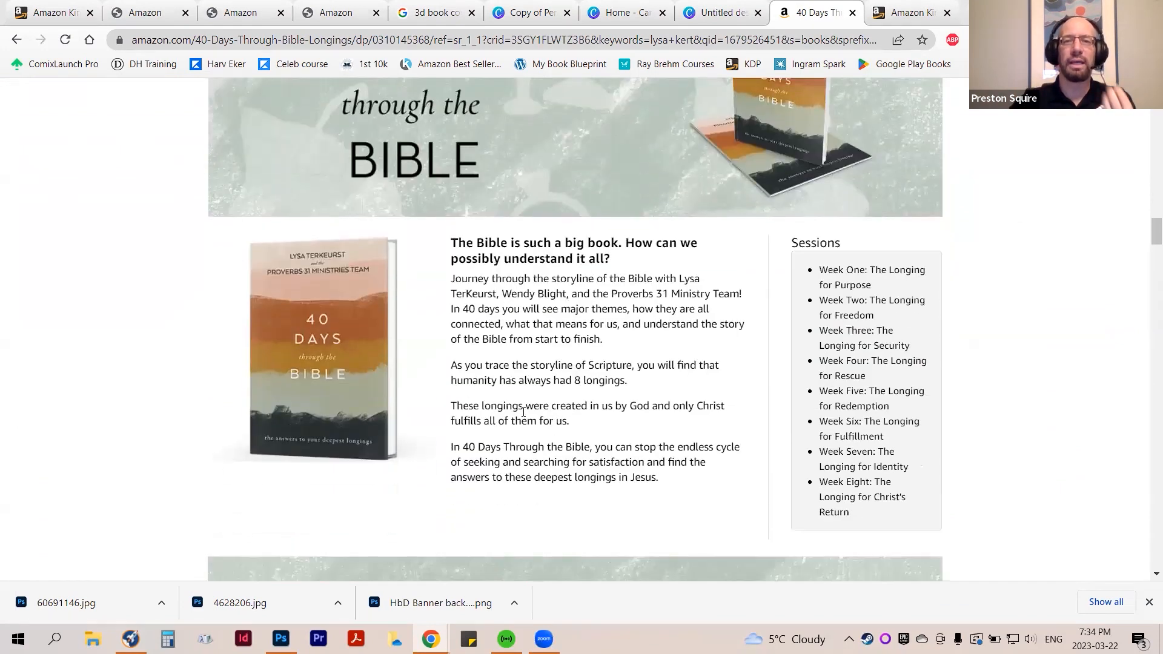
{"action": "scroll", "coordinate": [581, 407], "scroll_direction": "down", "scroll_amount": 12}
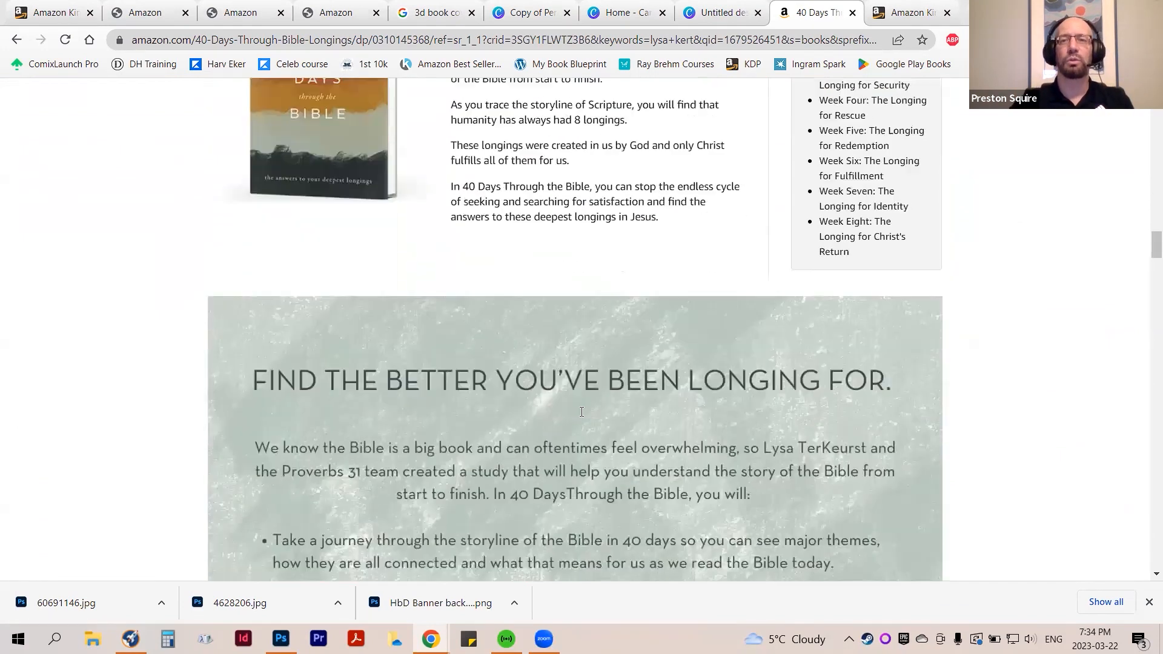
{"action": "scroll", "coordinate": [580, 419], "scroll_direction": "up", "scroll_amount": 20}
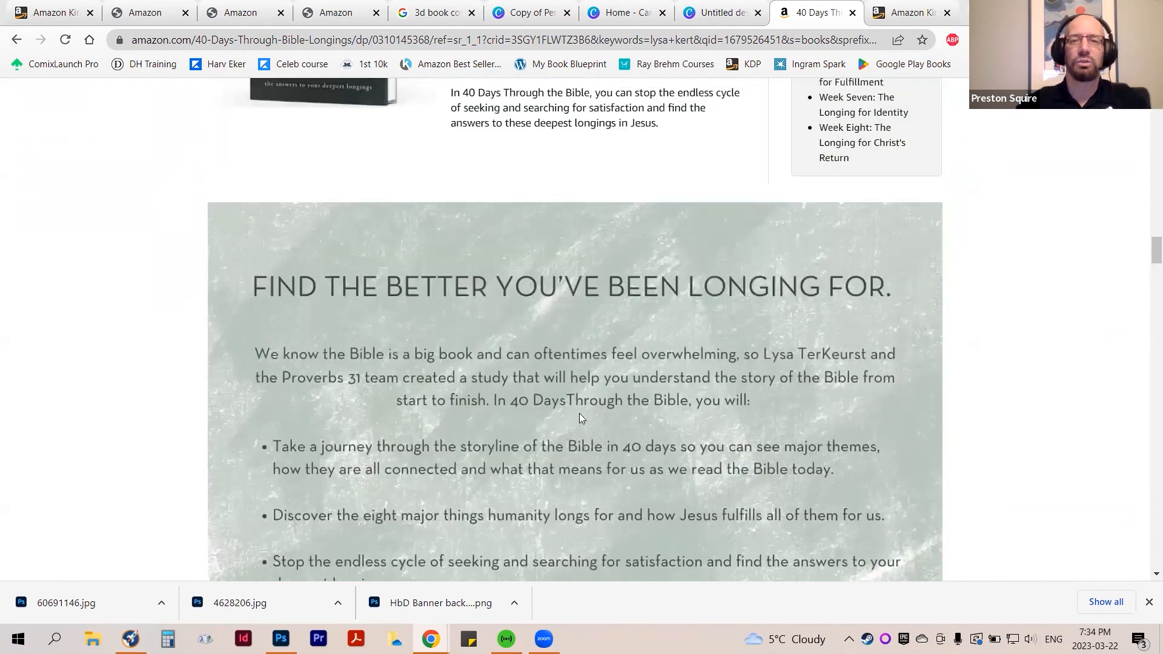
{"action": "scroll", "coordinate": [626, 472], "scroll_direction": "up", "scroll_amount": 5}
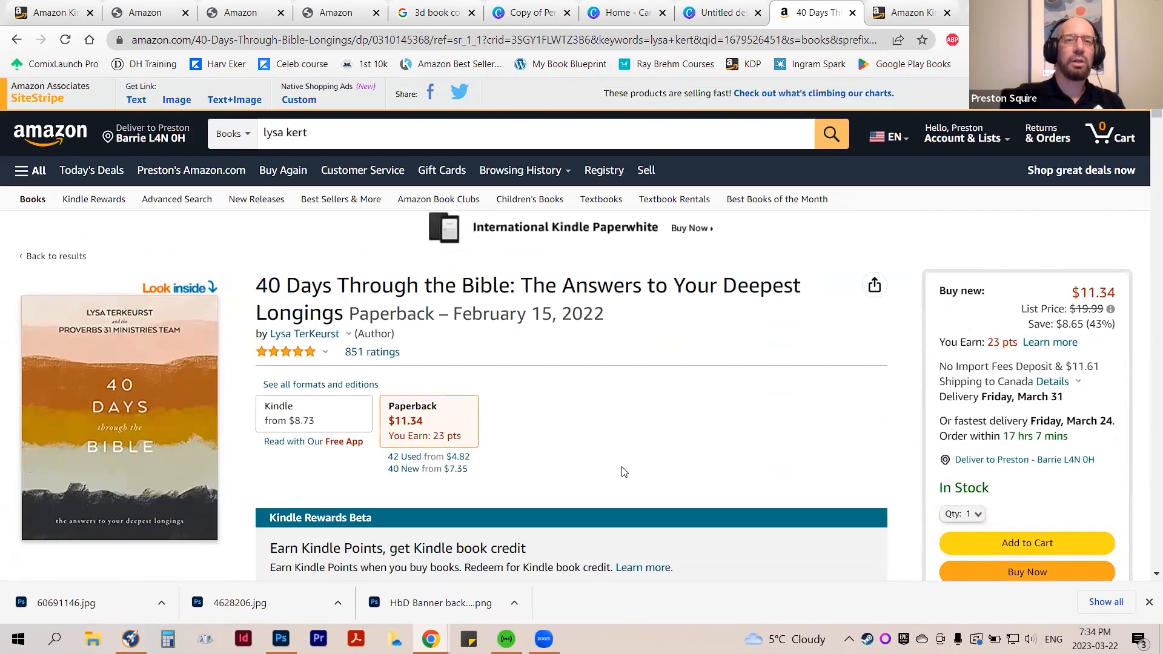